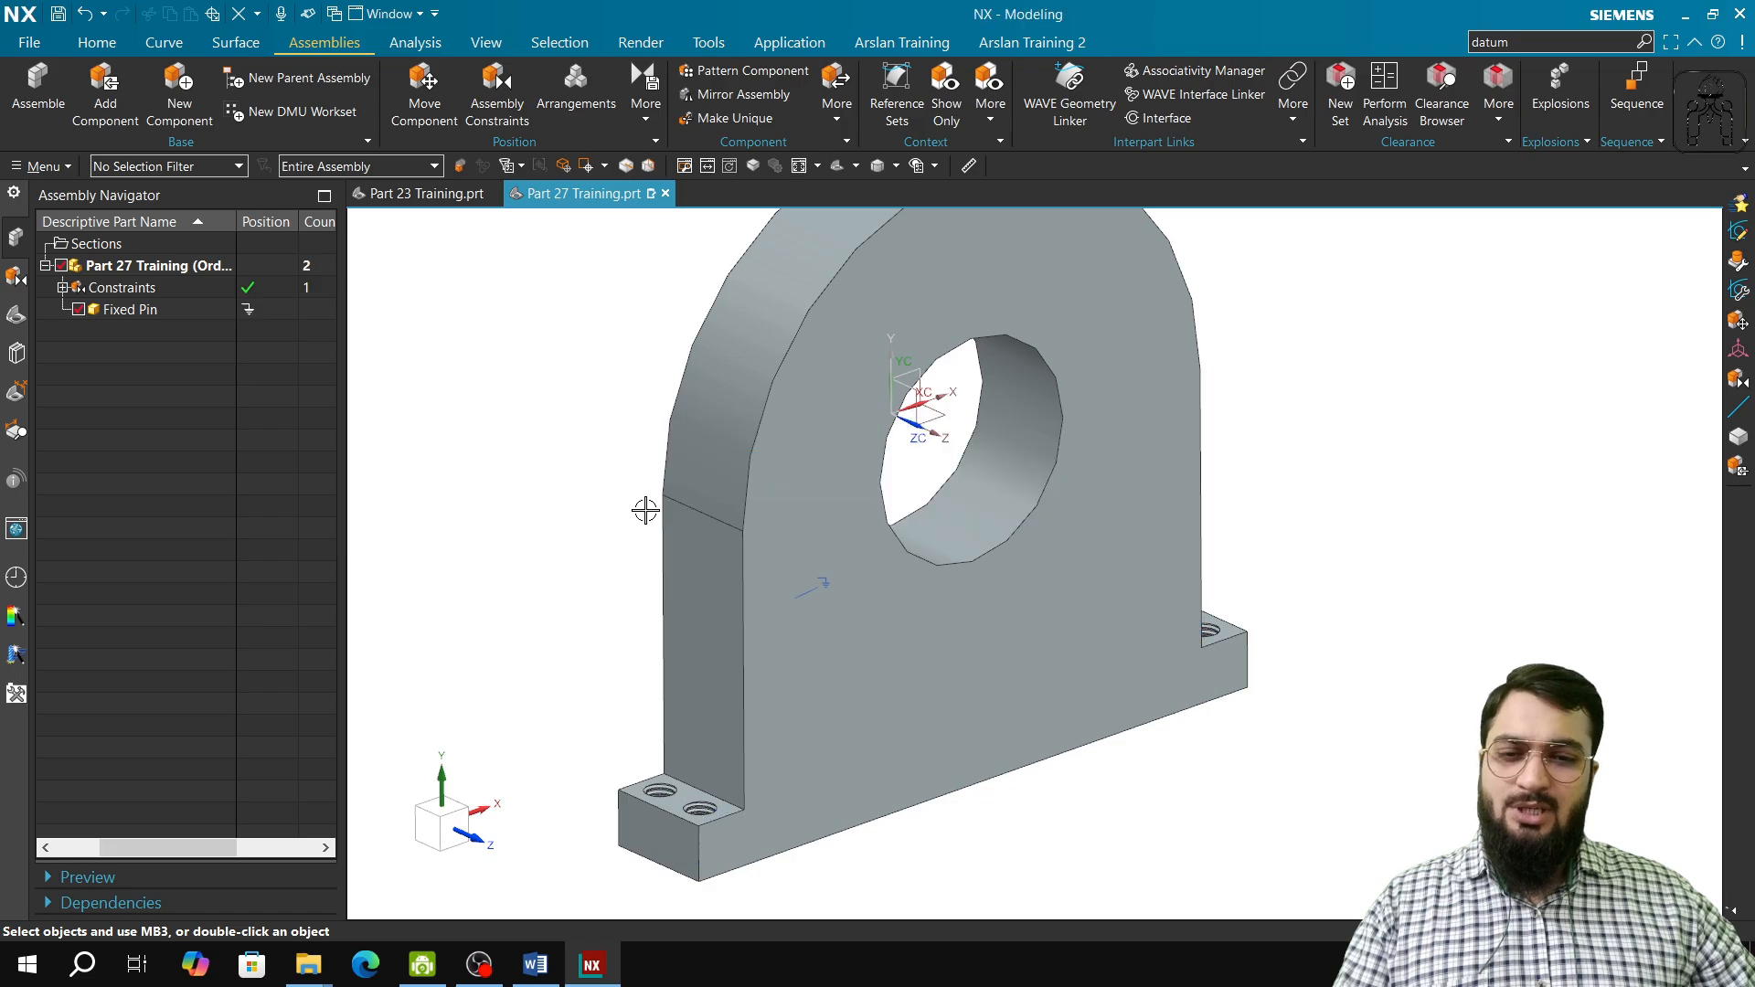
- Start adding a component to the Part 27 Training assembly, choosing M6 Threaded Bolt.prt as the part to place
{"action": "left_click", "coordinate": [146, 309]}
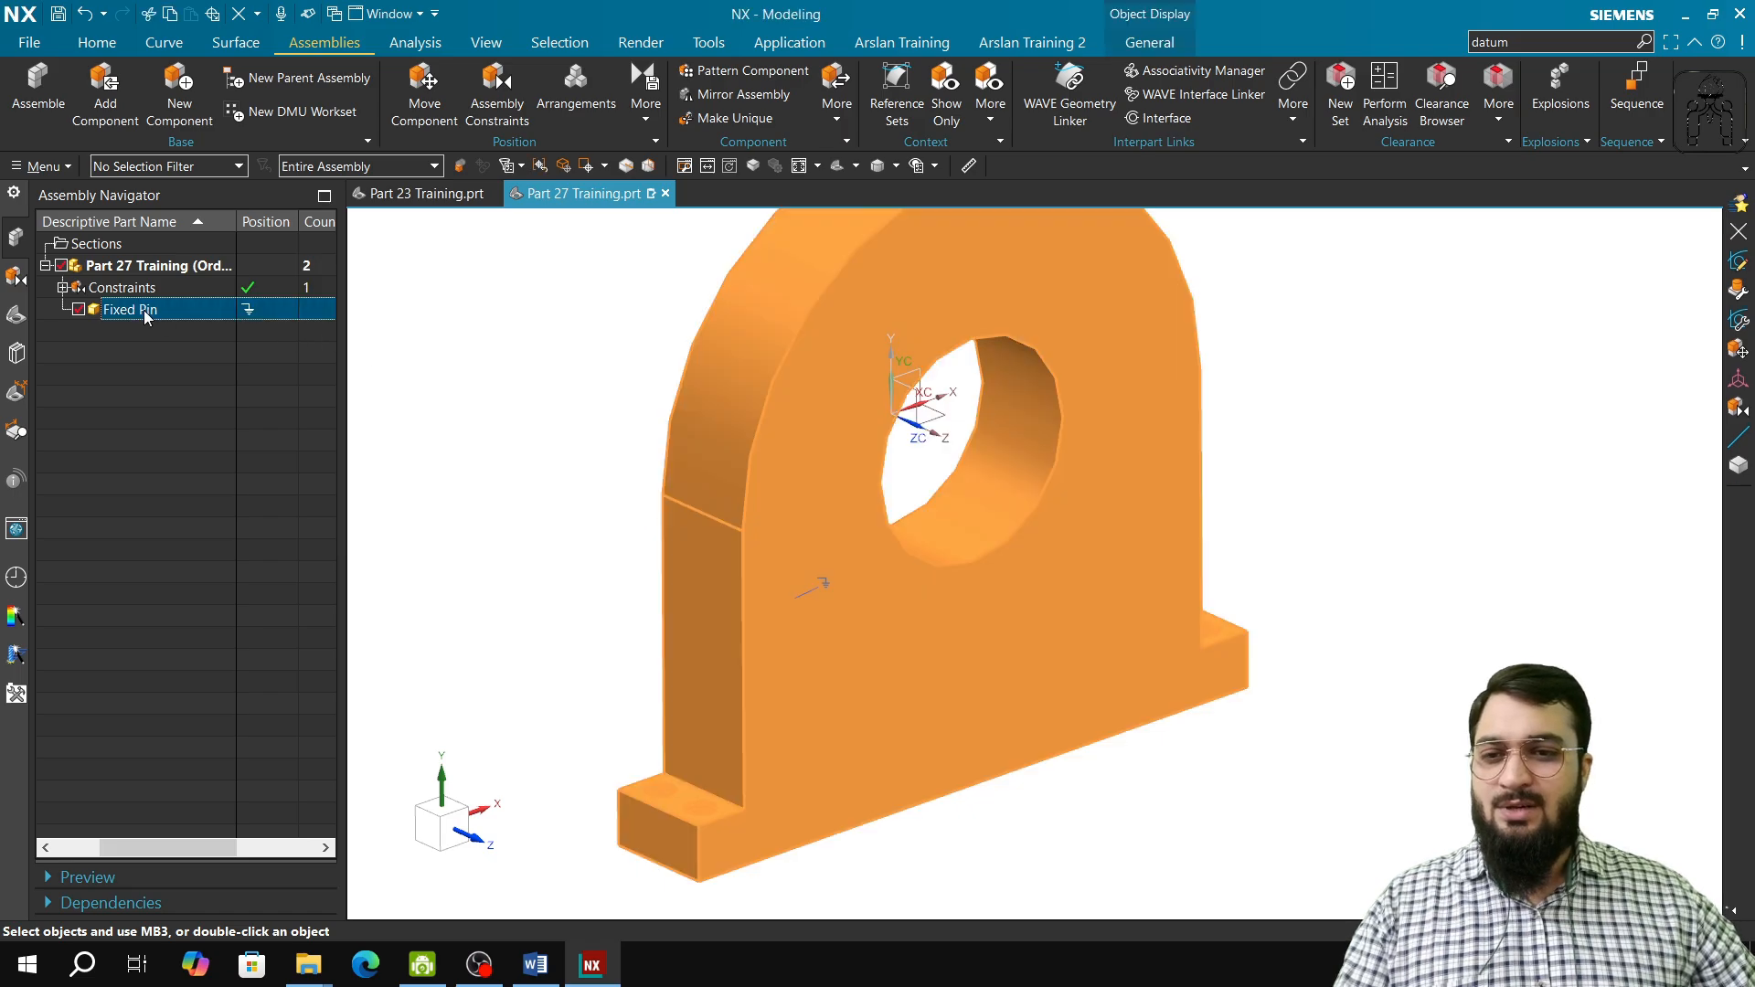
{"action": "left_click", "coordinate": [1356, 585]}
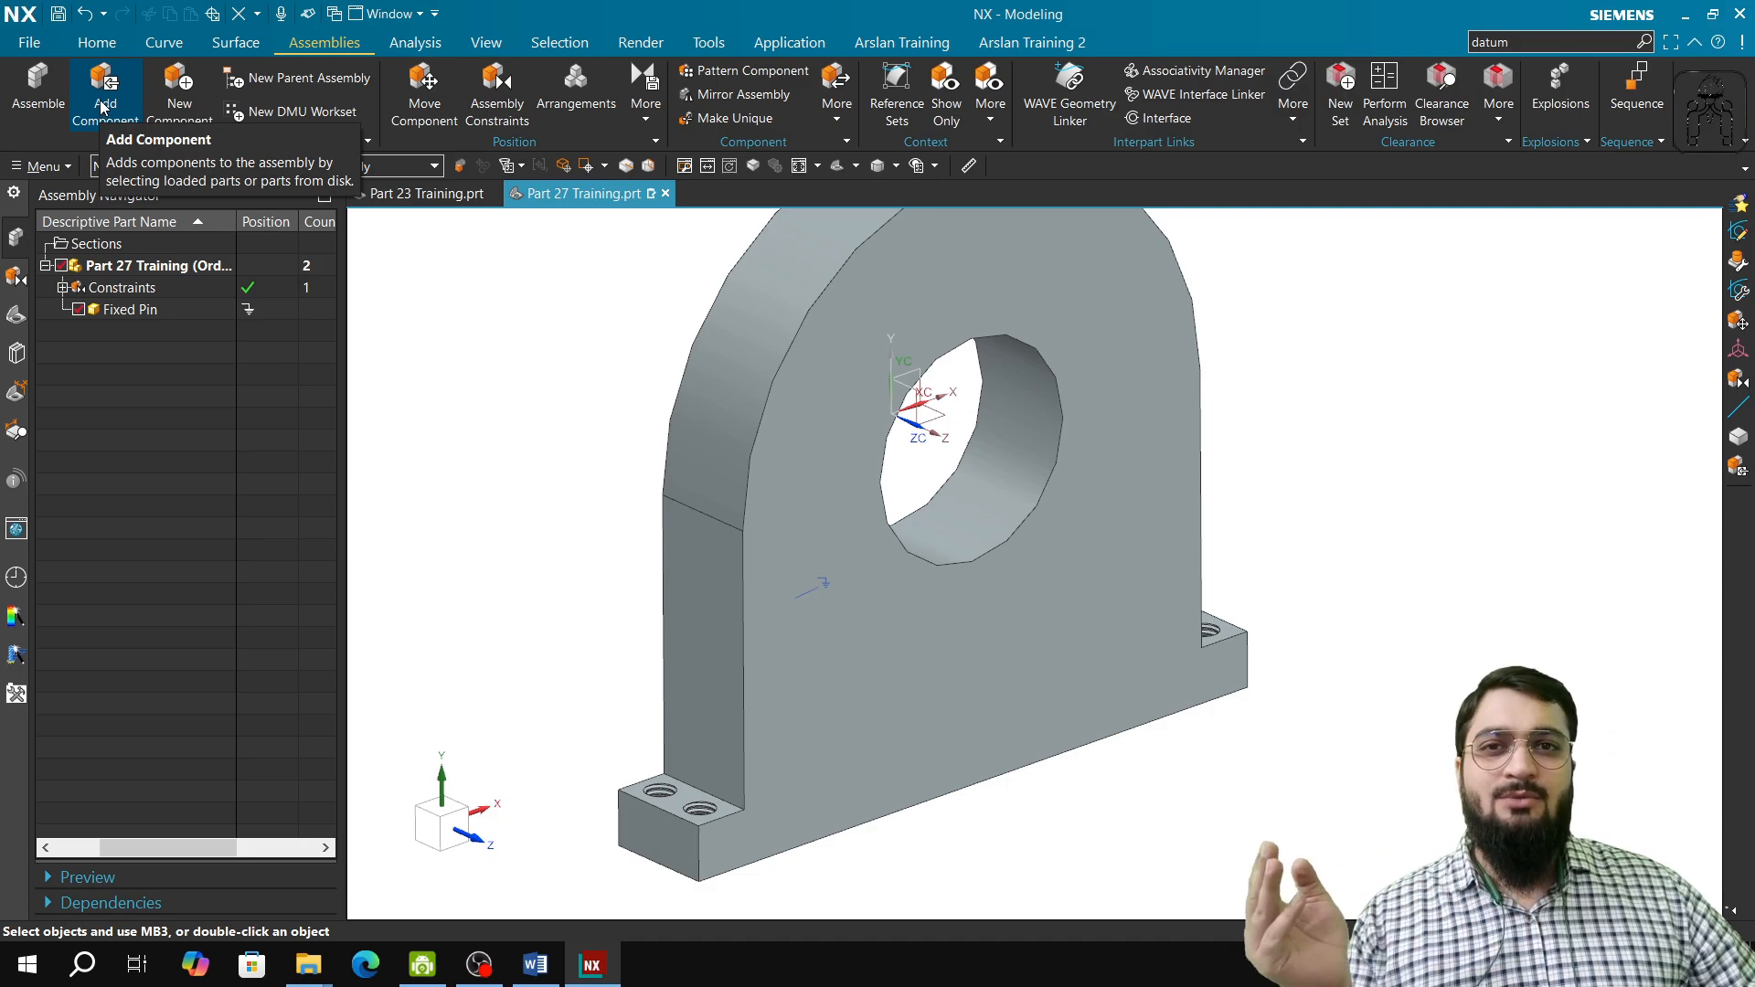
{"action": "left_click", "coordinate": [103, 107]}
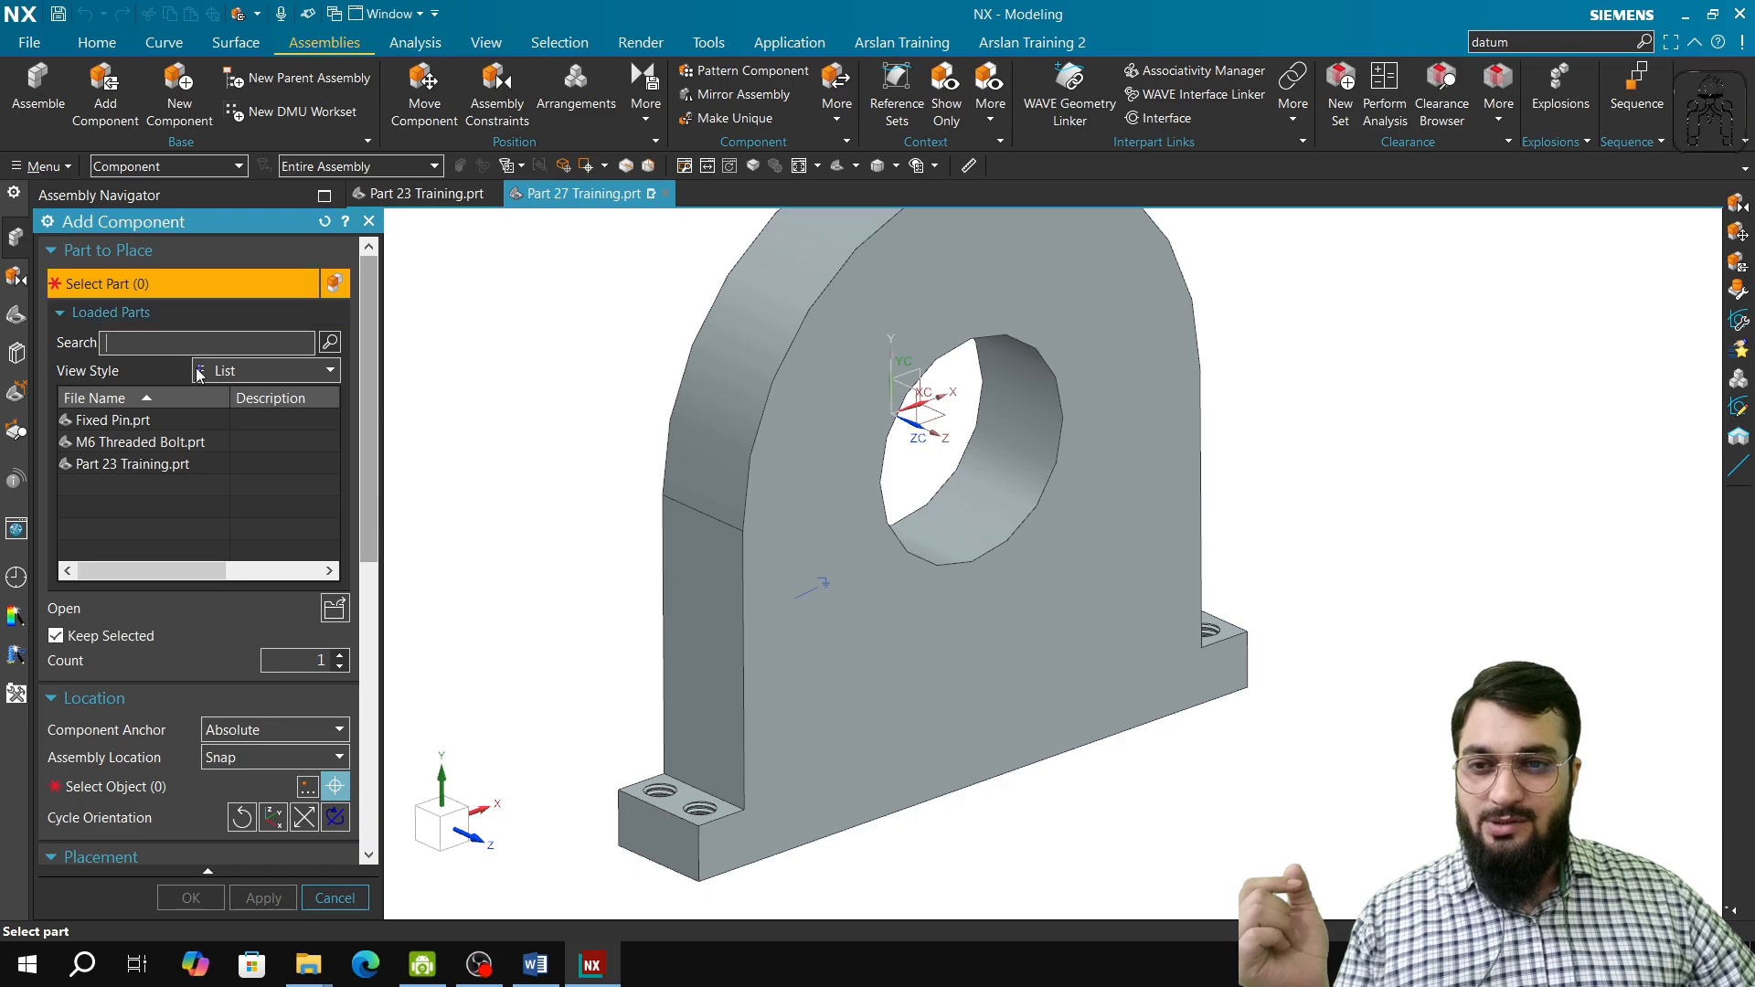
{"action": "left_click", "coordinate": [149, 447]}
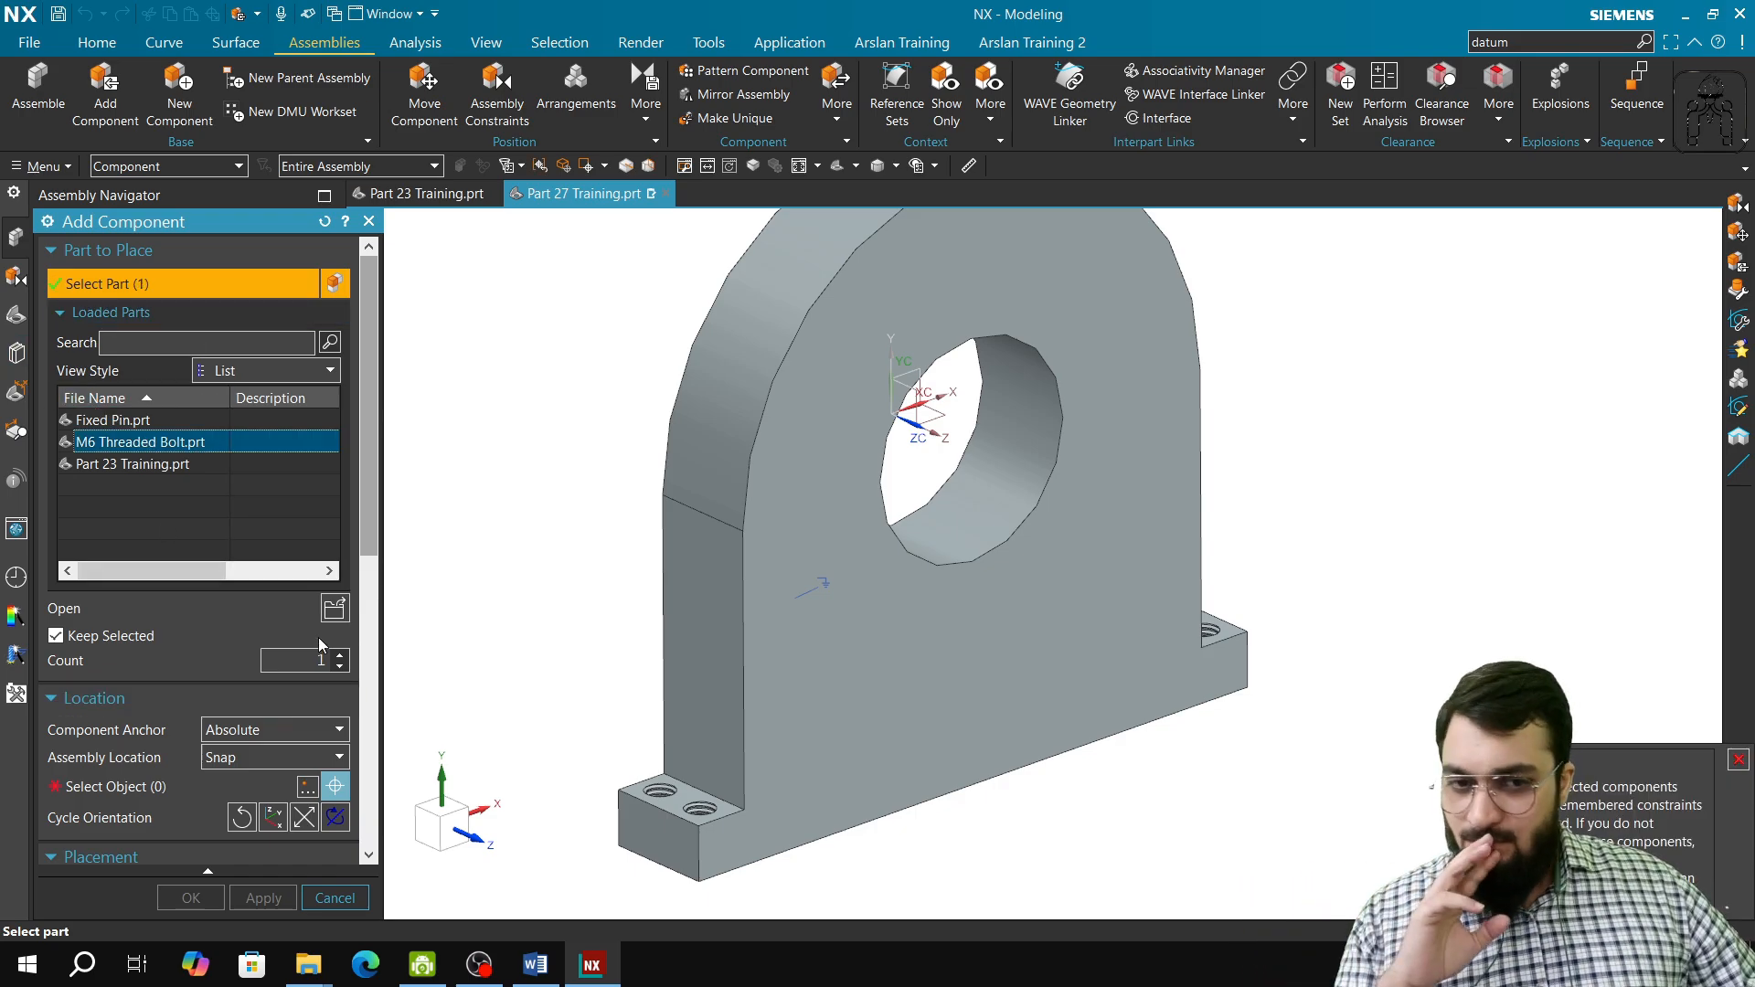
{"action": "left_click", "coordinate": [115, 790]}
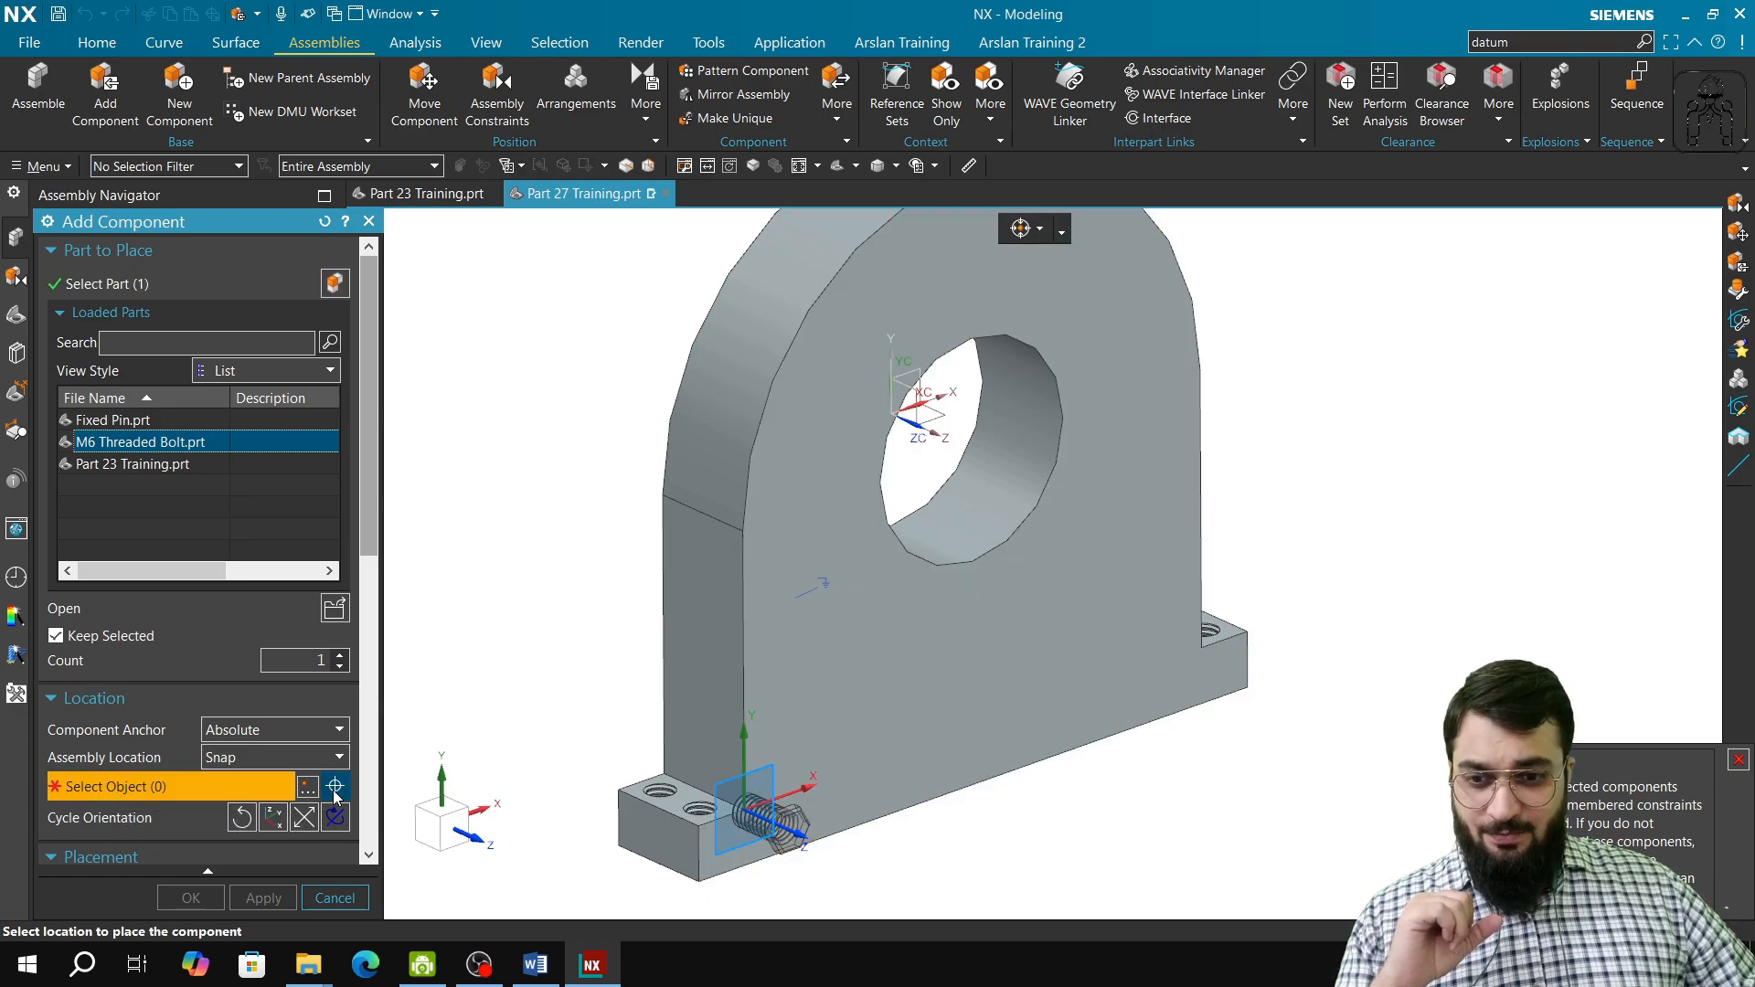
- Try the Absolute - Displayed Part, Absolute - Work Part, Snap and WCS assembly locations for the bolt
{"action": "left_click", "coordinate": [267, 758]}
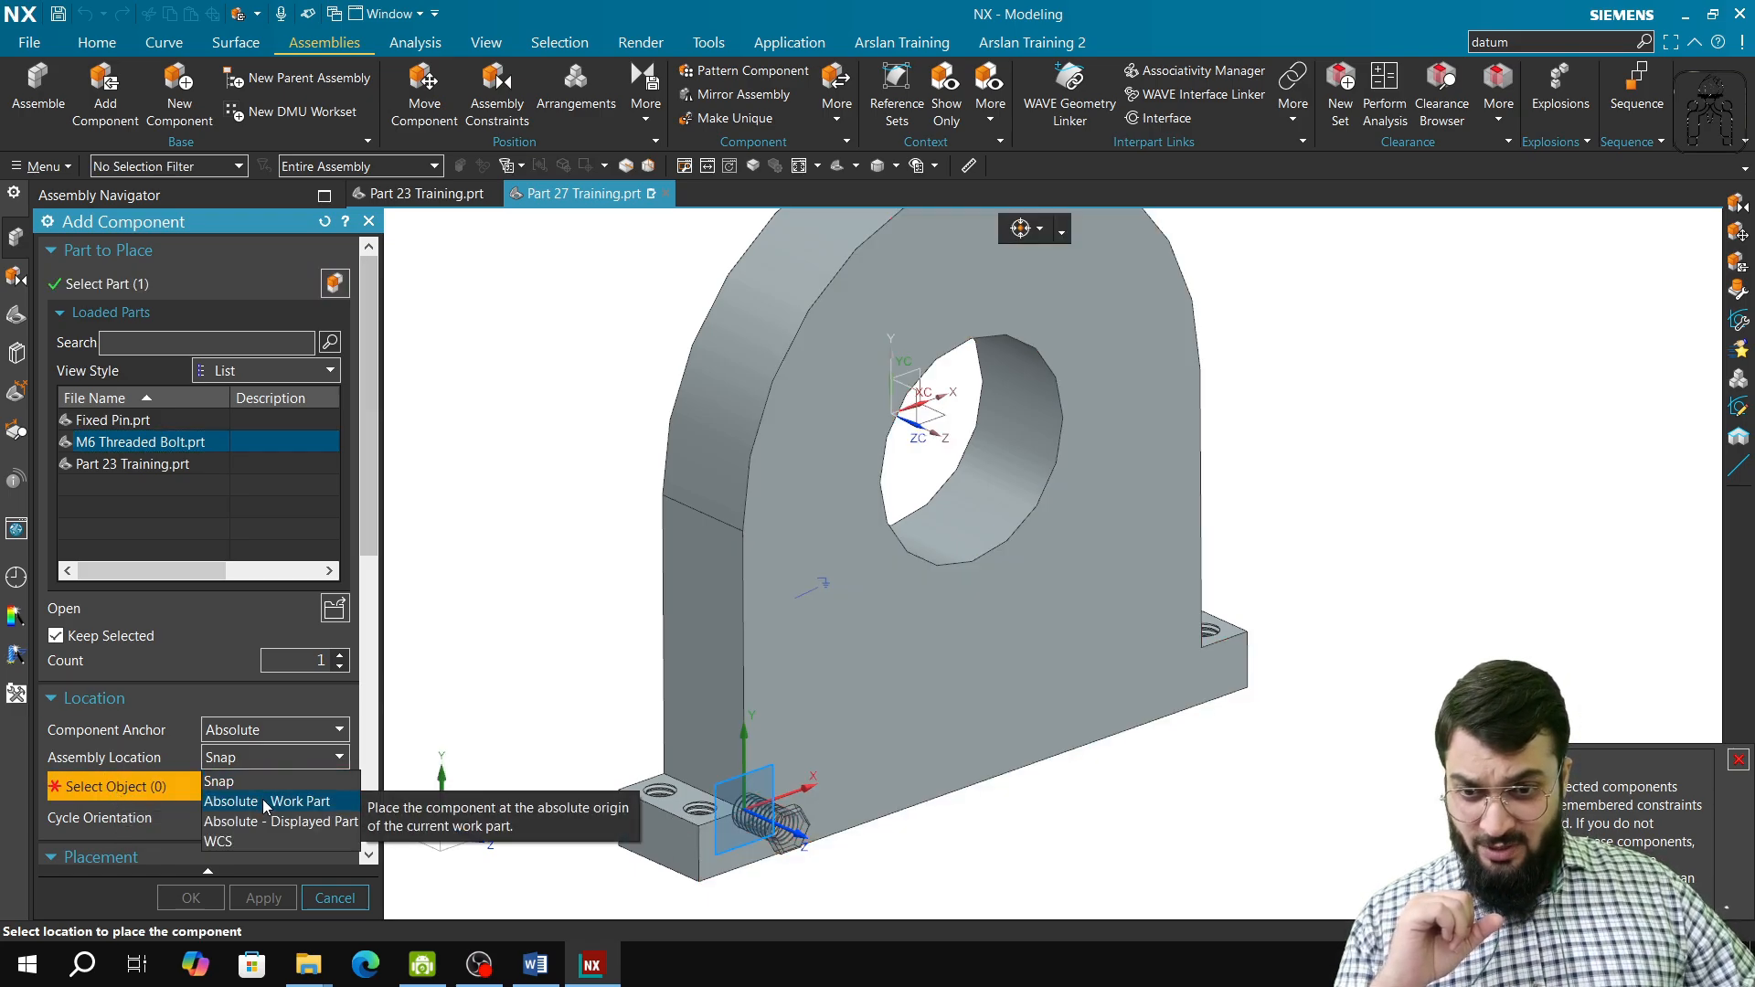
{"action": "left_click", "coordinate": [277, 821]}
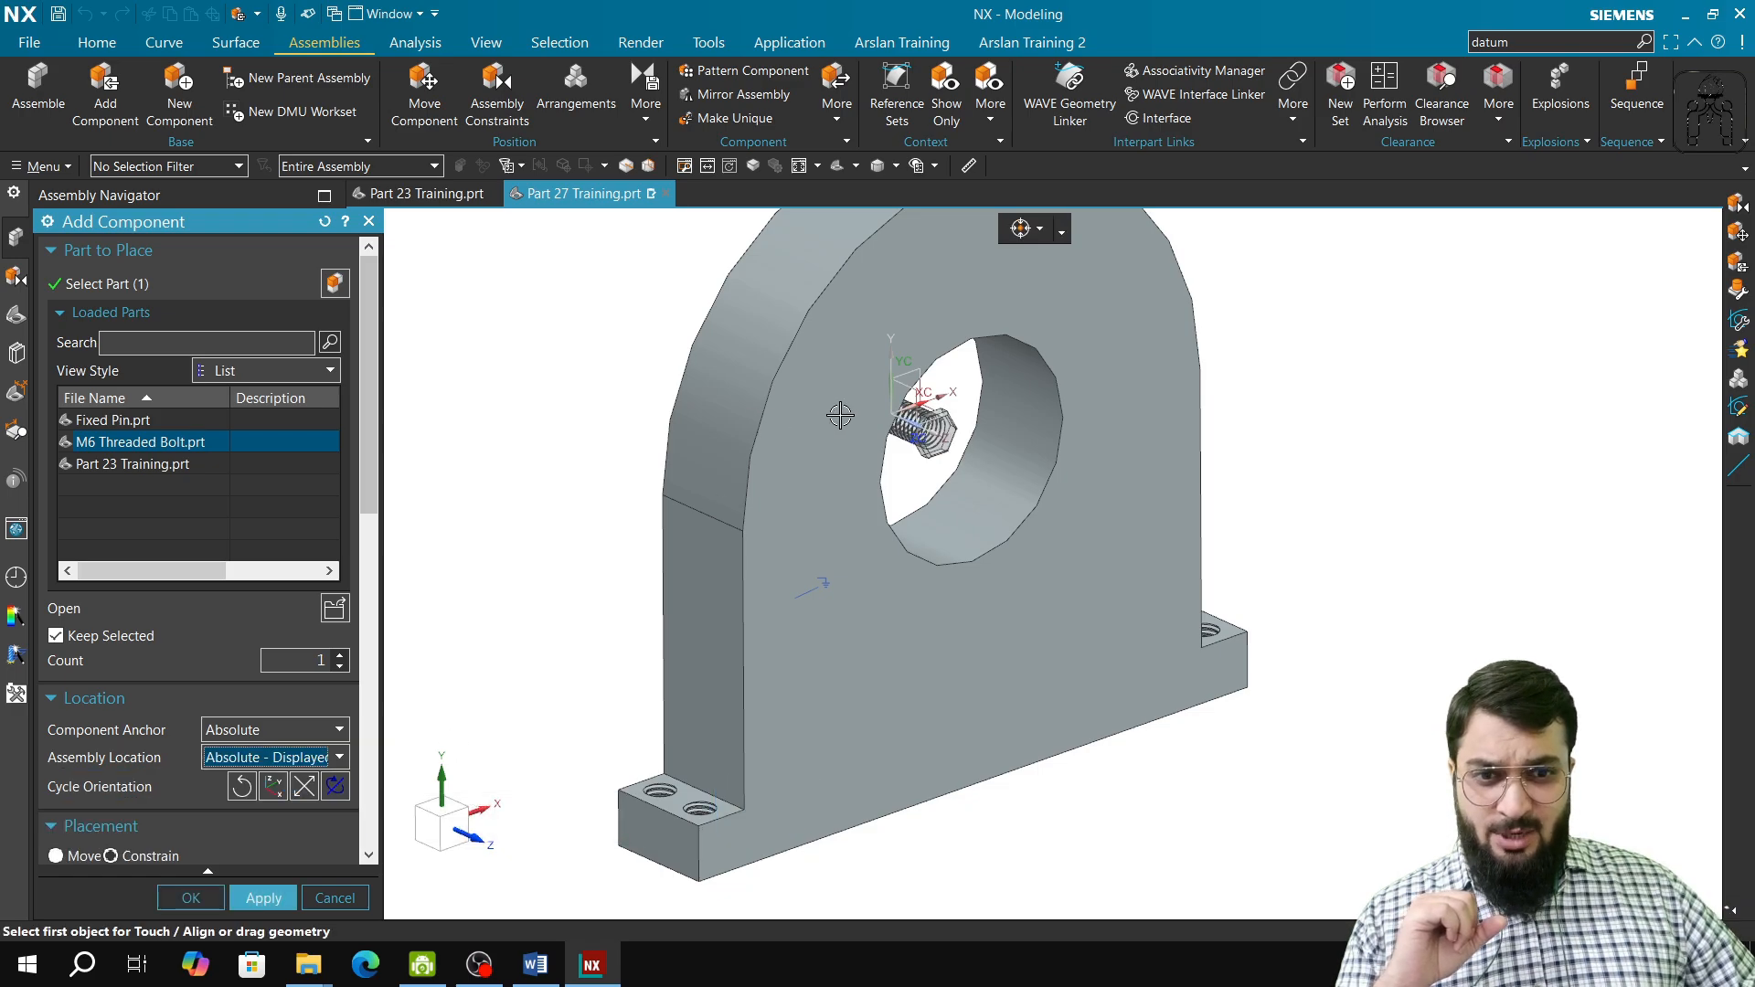
{"action": "left_click", "coordinate": [324, 759]}
{"action": "left_click", "coordinate": [325, 800]}
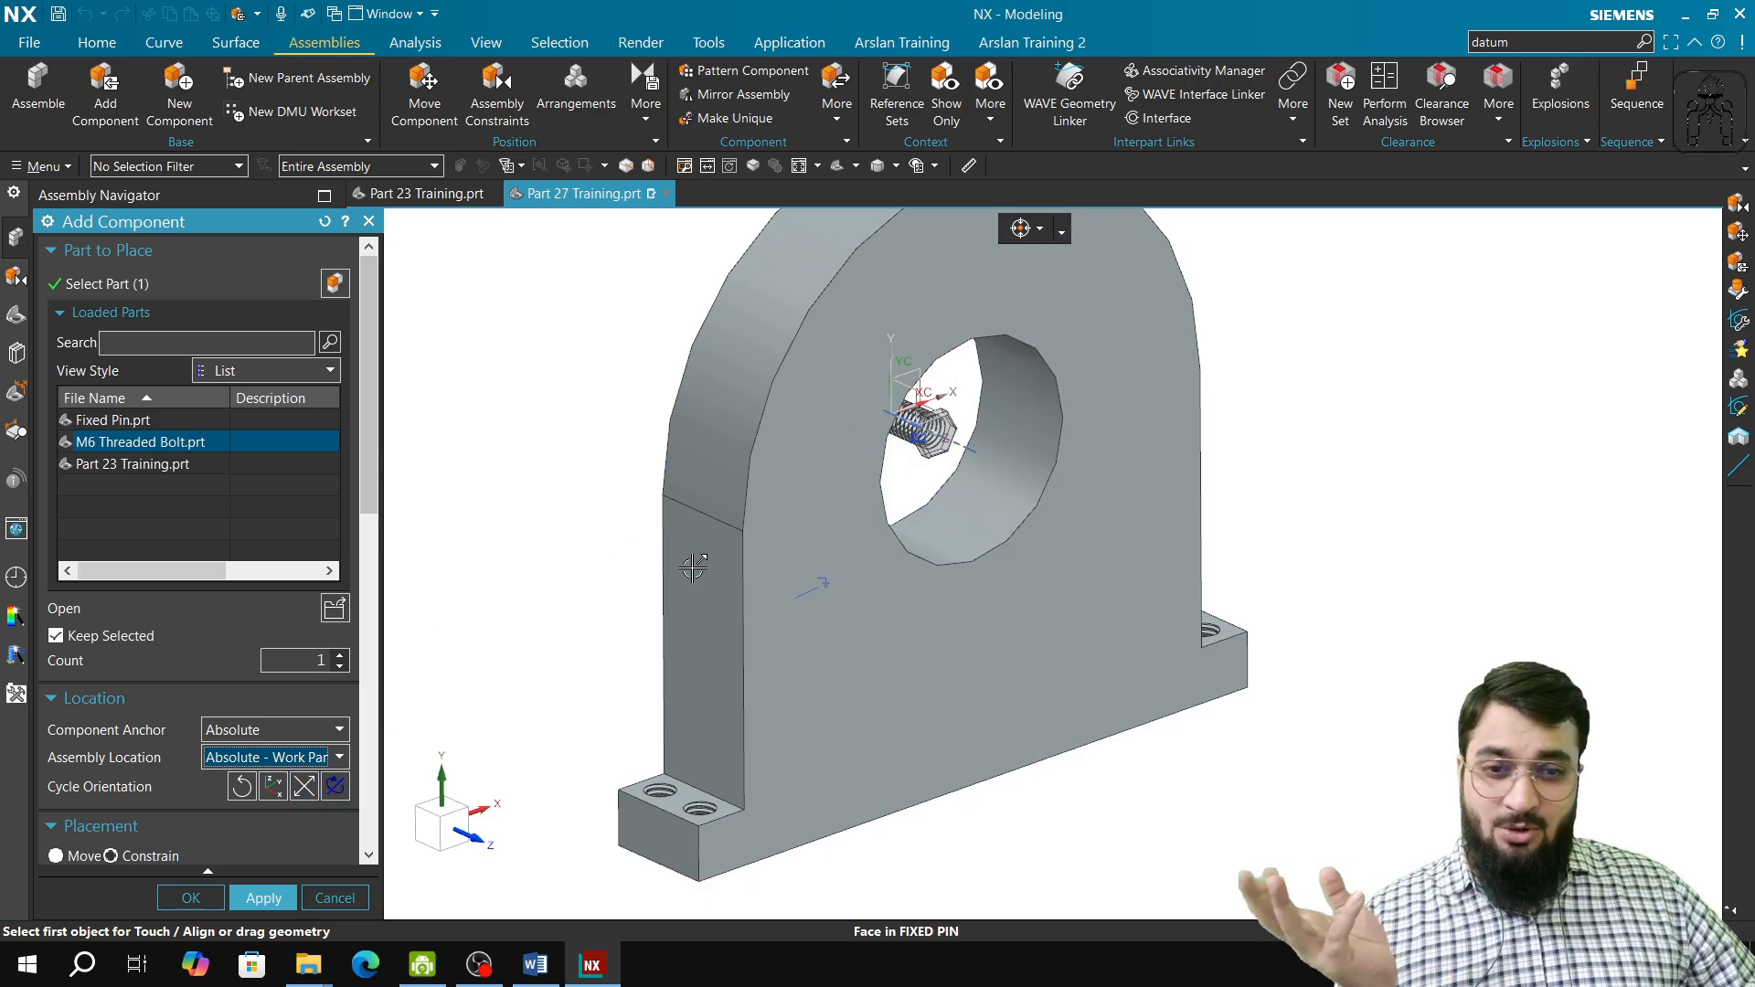
{"action": "left_click", "coordinate": [325, 758]}
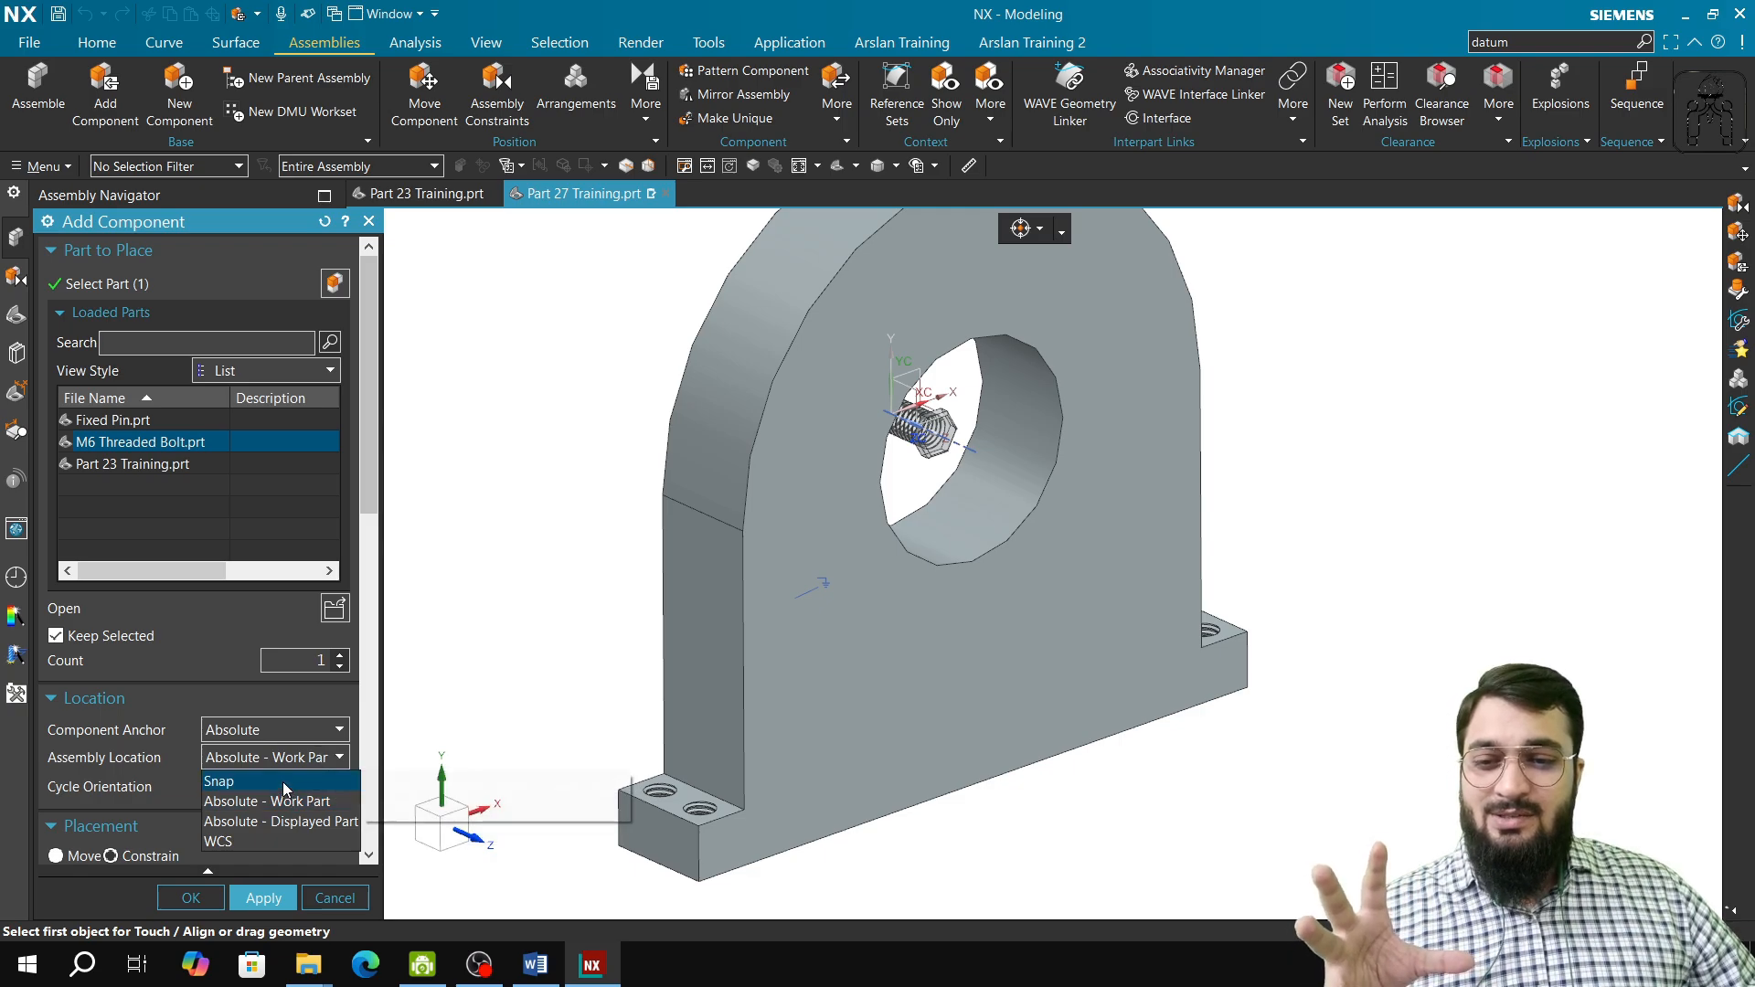
{"action": "left_click", "coordinate": [287, 784]}
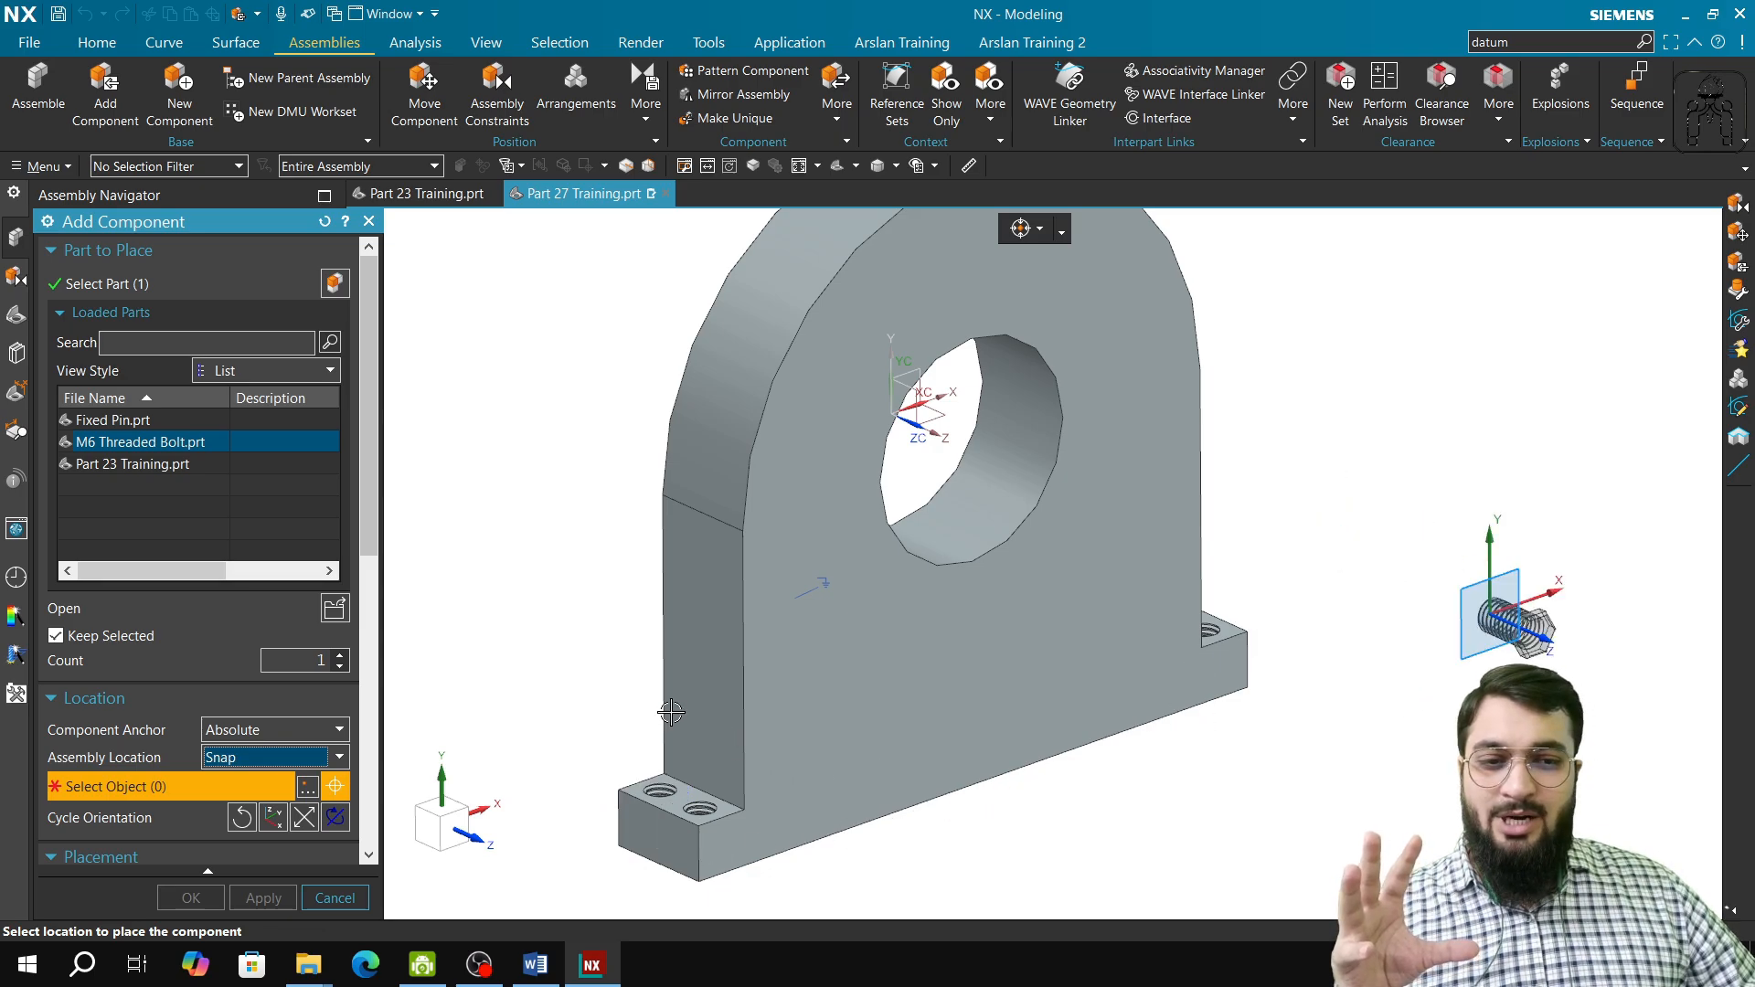
{"action": "left_click", "coordinate": [238, 766]}
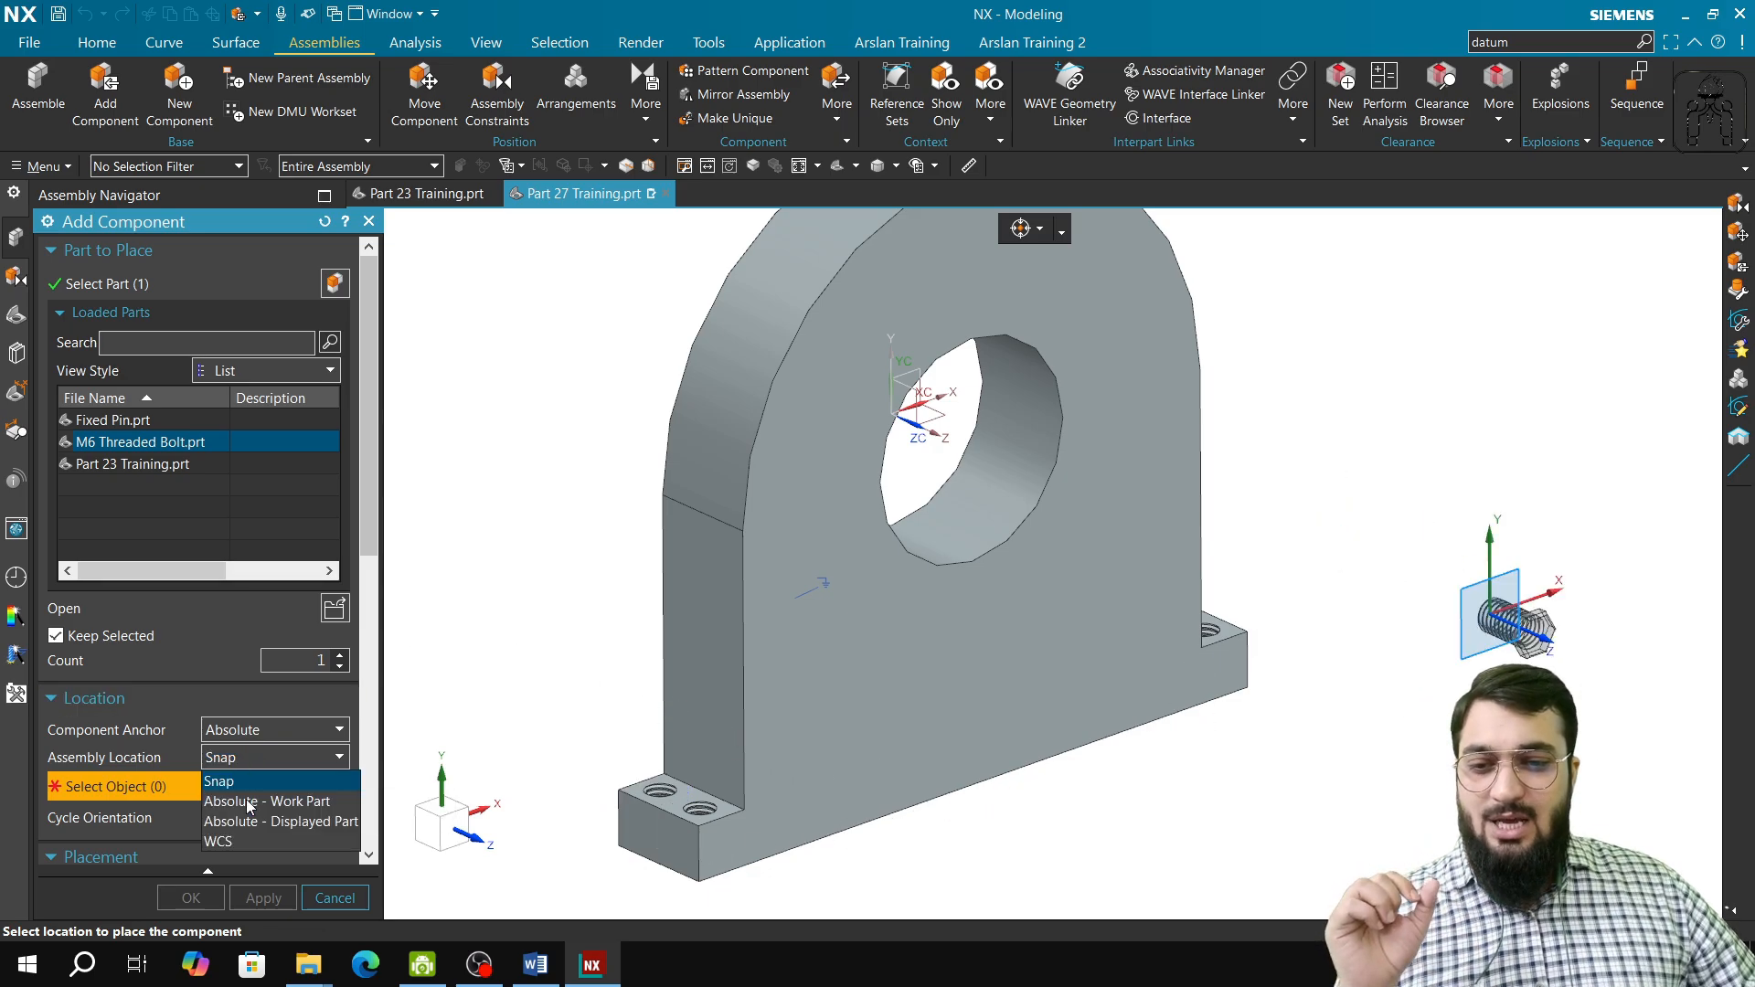
{"action": "left_click", "coordinate": [221, 842]}
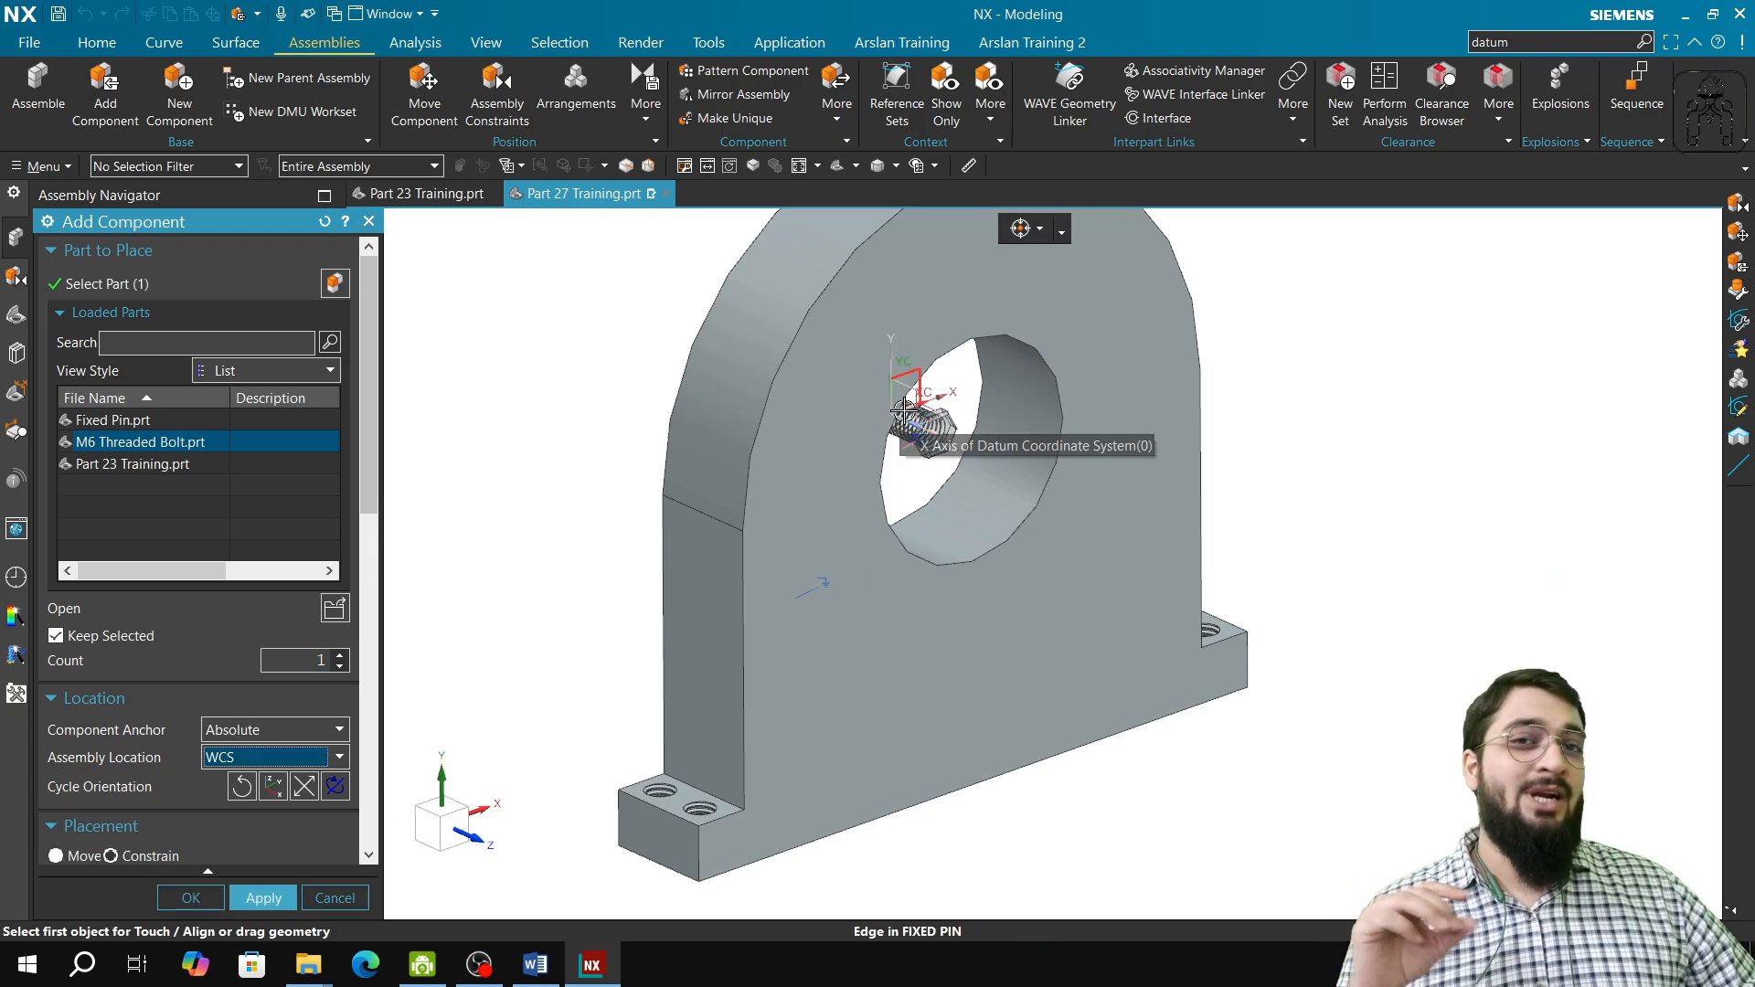
{"action": "left_click", "coordinate": [282, 731]}
{"action": "left_click", "coordinate": [281, 731]}
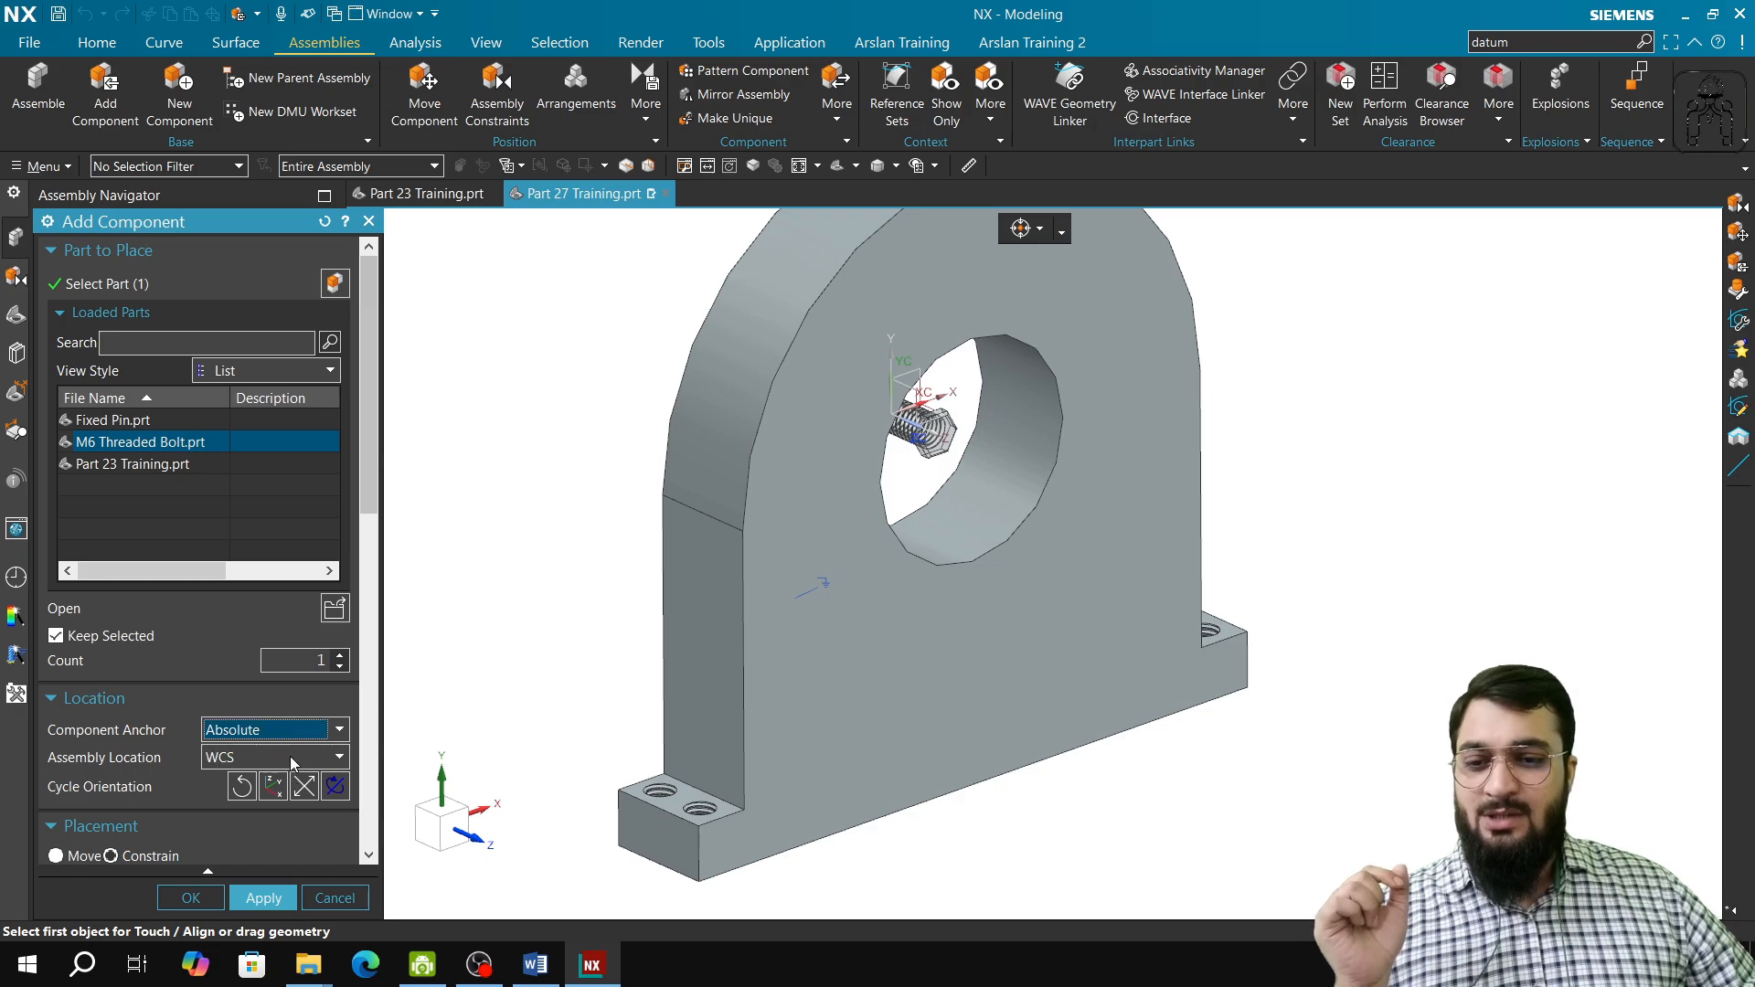
- Use the Snap assembly location to place one M6 threaded bolt at the outer threaded hole on the foot's upper face
{"action": "left_click", "coordinate": [291, 755]}
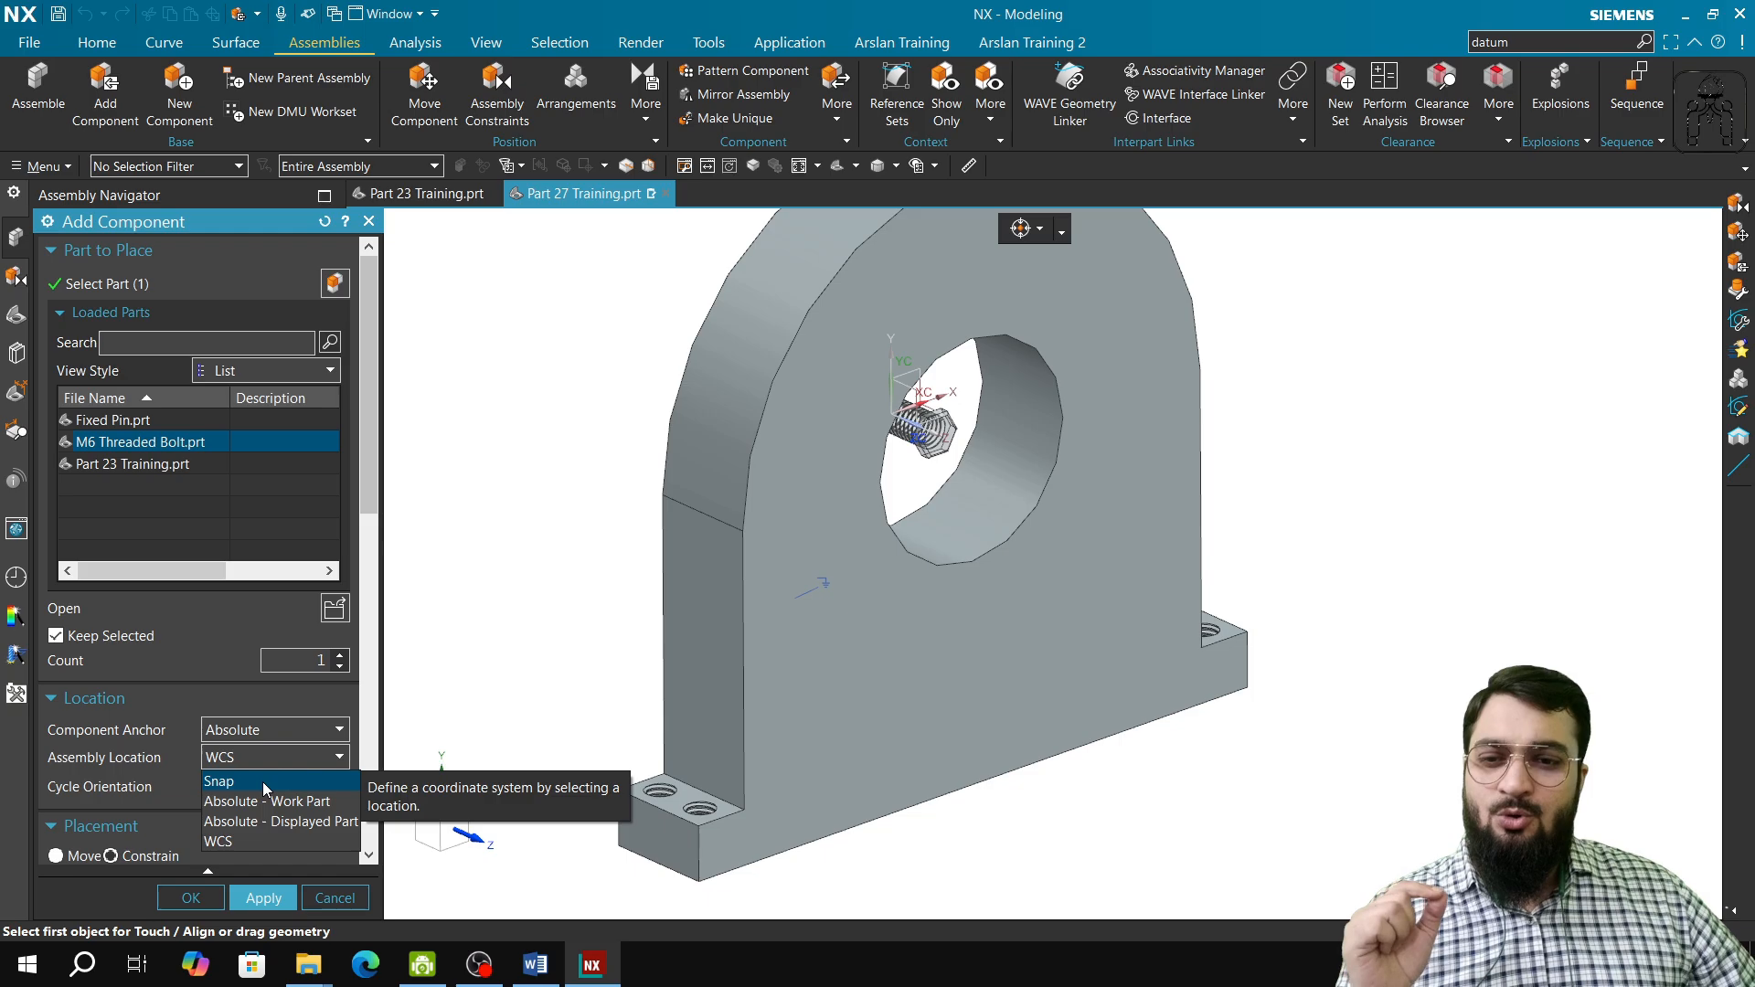
{"action": "left_click", "coordinate": [262, 782]}
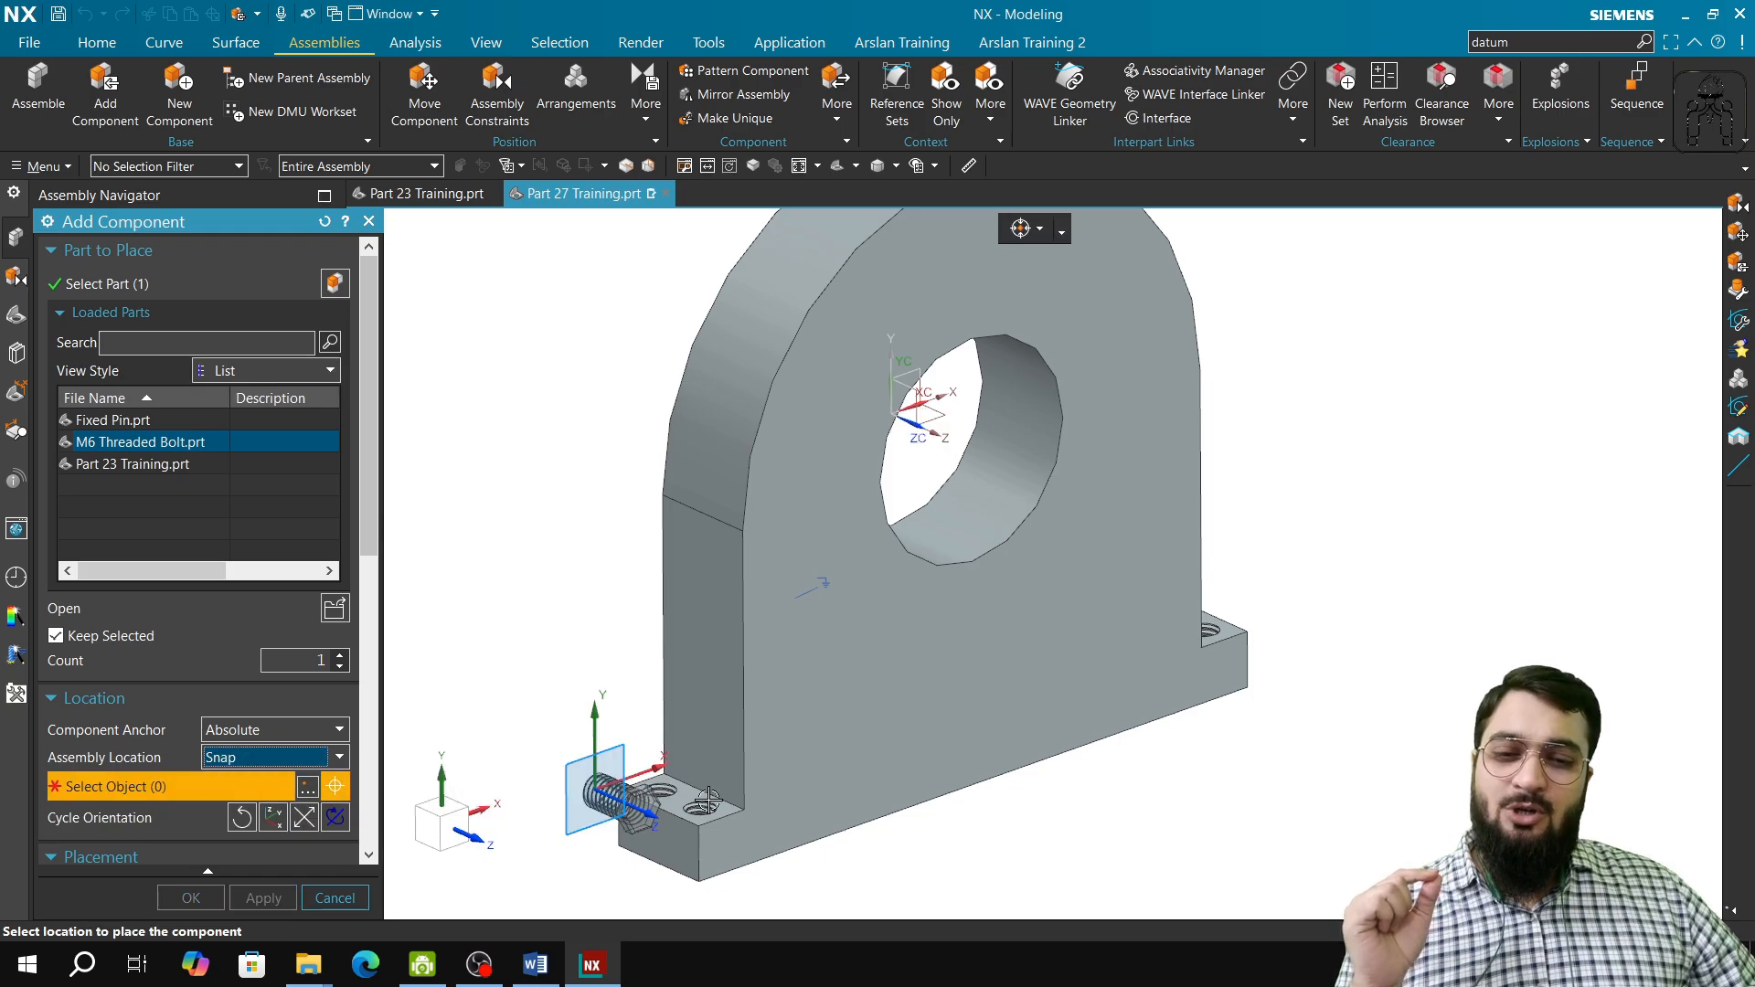
{"action": "scroll", "coordinate": [717, 803], "scroll_direction": "down", "scroll_amount": 1}
{"action": "scroll", "coordinate": [717, 803], "scroll_direction": "up", "scroll_amount": 4}
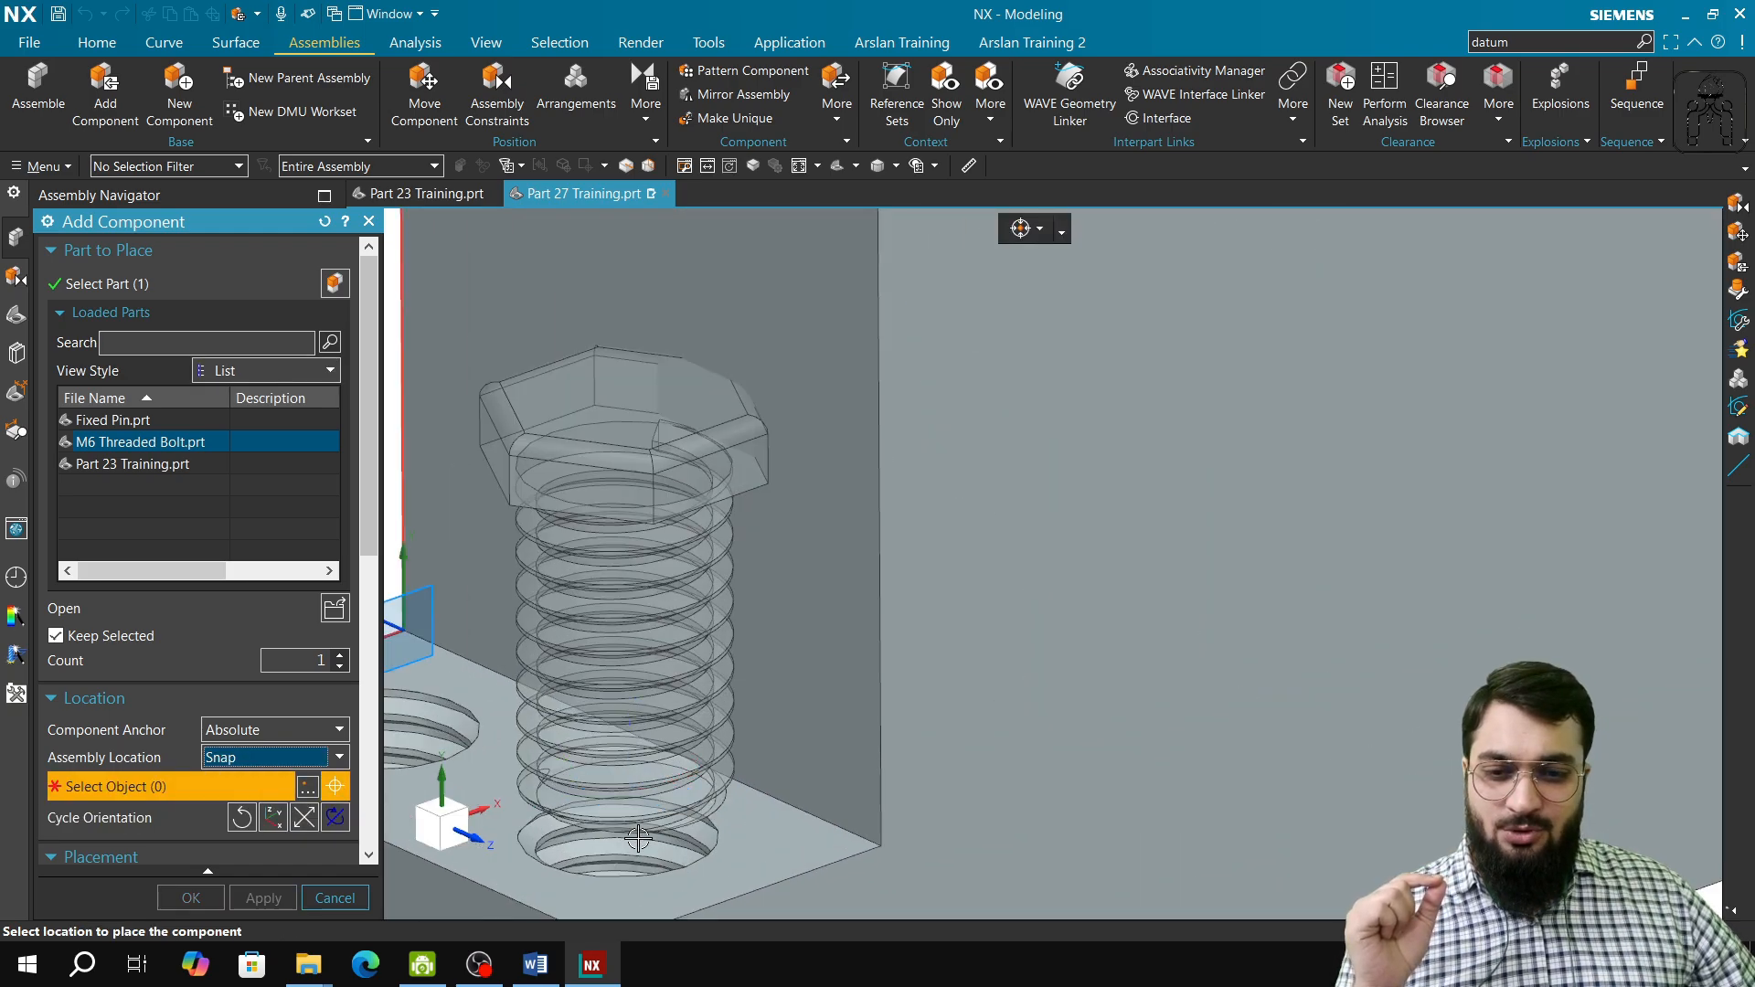
{"action": "scroll", "coordinate": [607, 708], "scroll_direction": "up", "scroll_amount": 2}
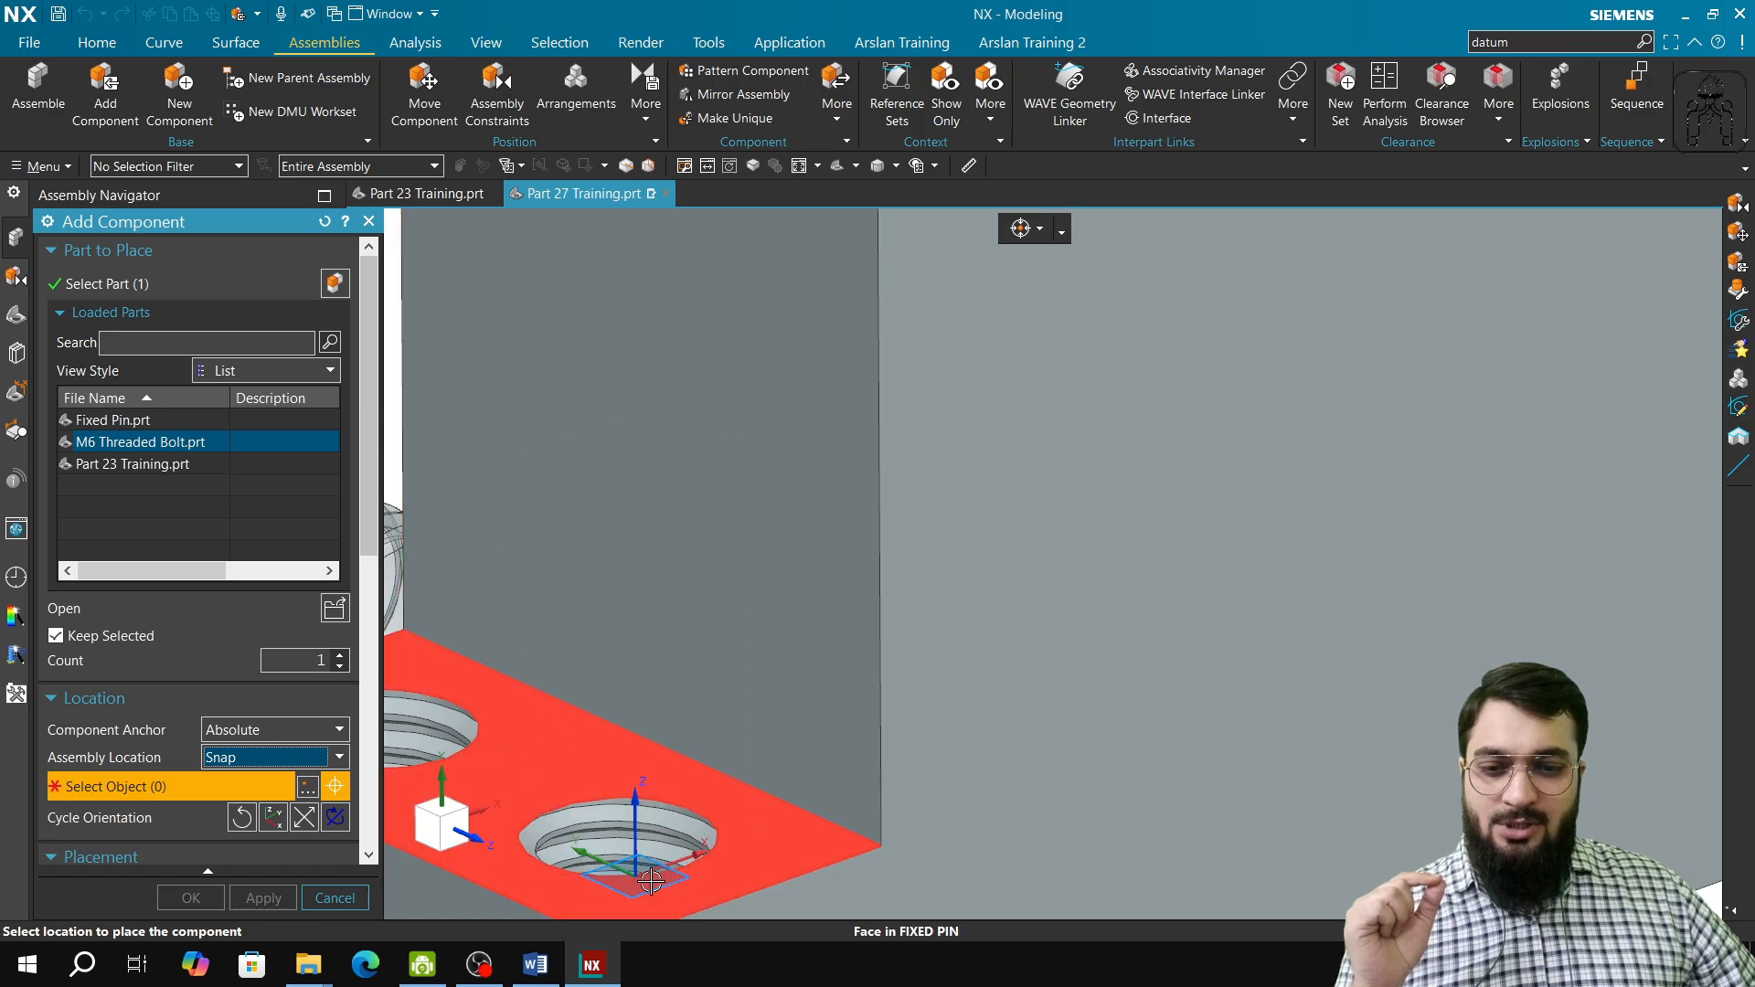
{"action": "left_click", "coordinate": [549, 872]}
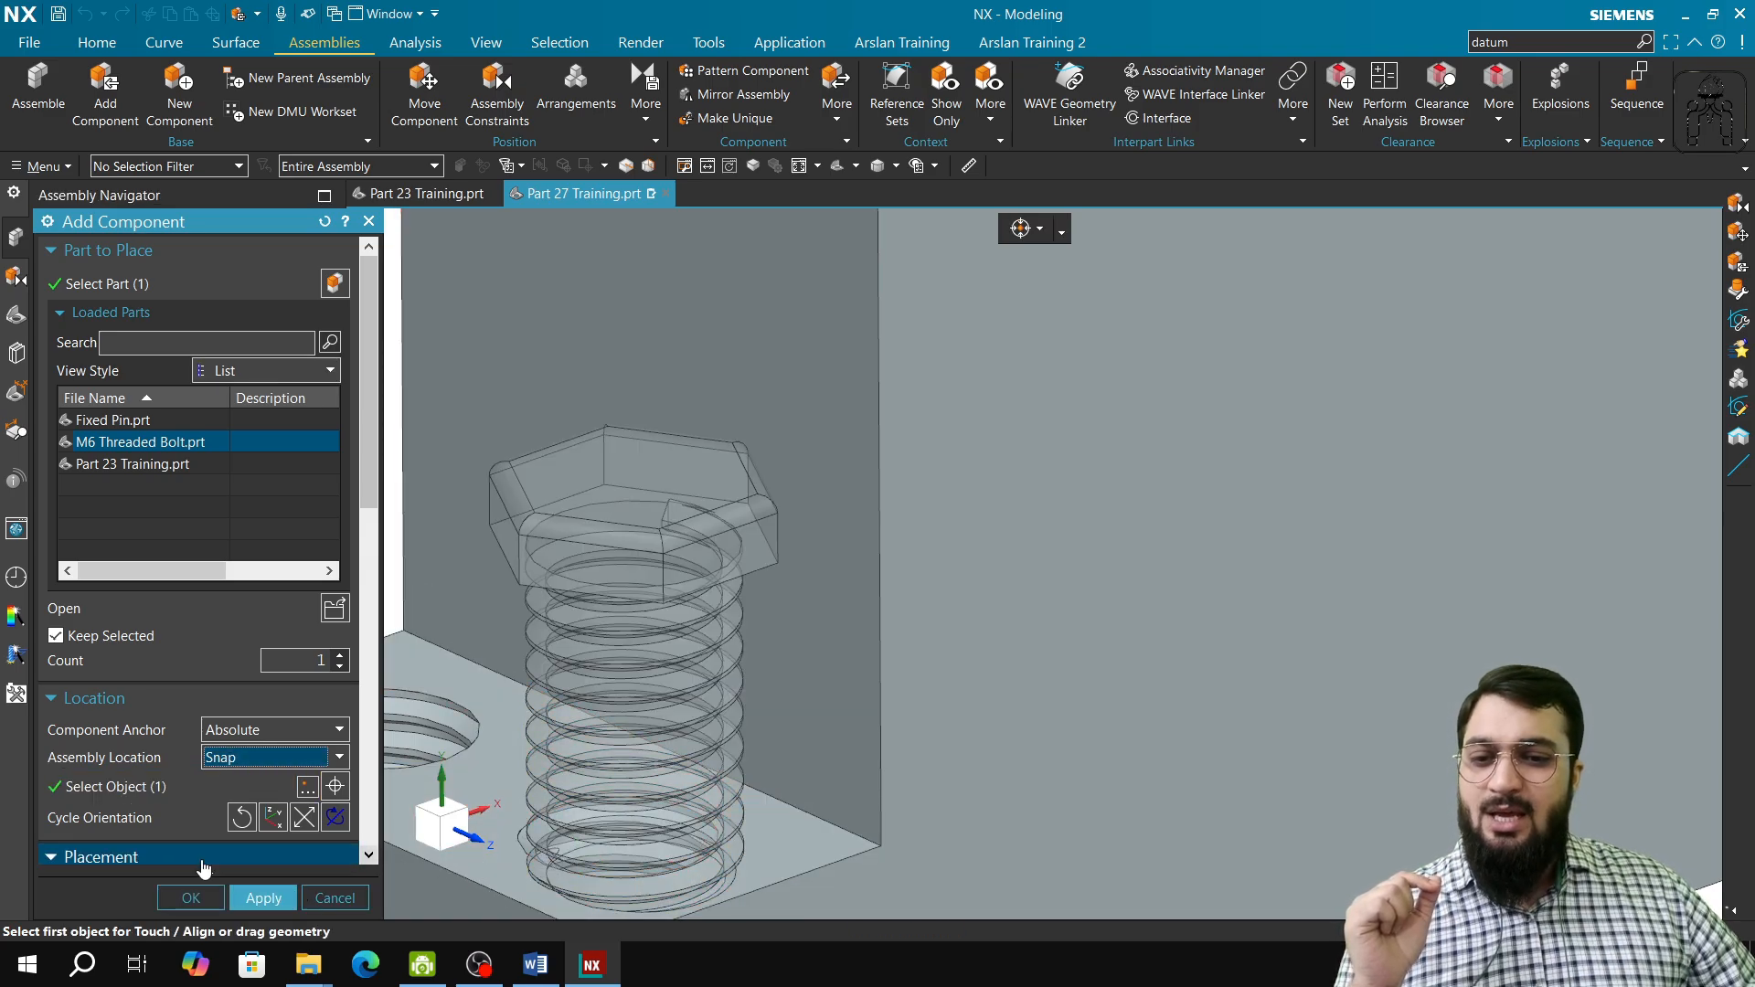
{"action": "left_click", "coordinate": [264, 898]}
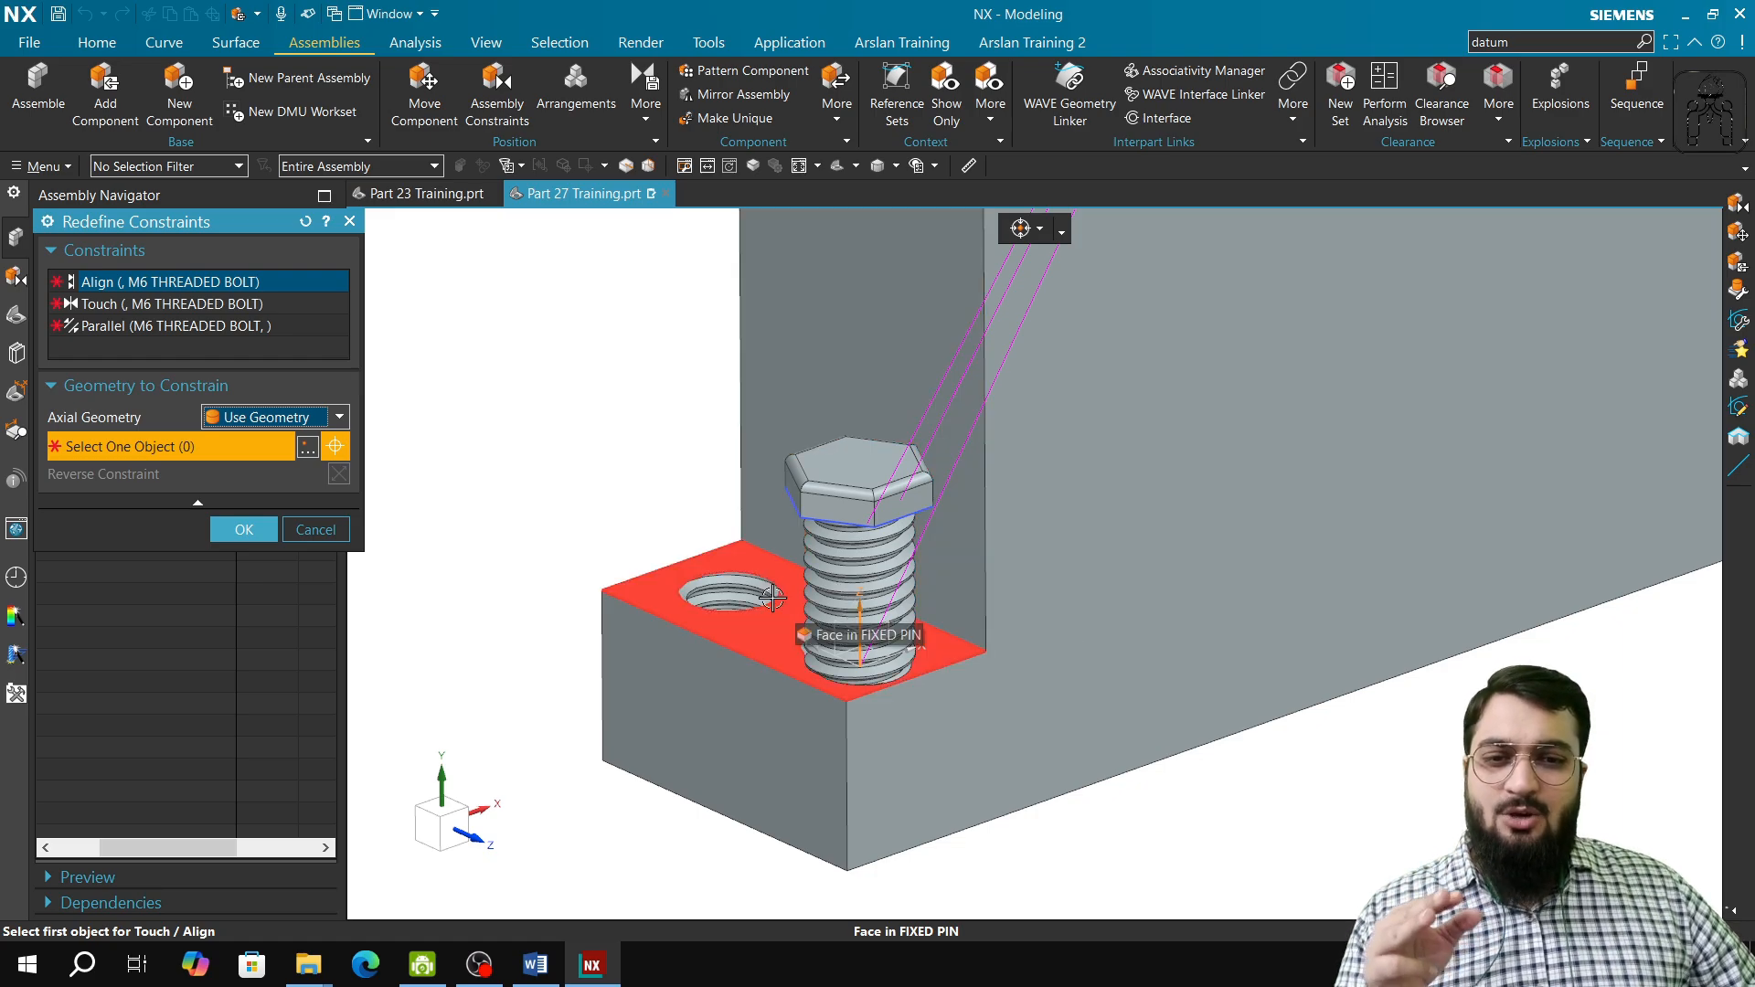
- Redefine the bolt's Align constraint by matching its axis to the threaded hole beneath it in the Fixed Pin foot
{"action": "left_click", "coordinate": [173, 303]}
{"action": "left_click", "coordinate": [174, 326]}
{"action": "left_click", "coordinate": [181, 283]}
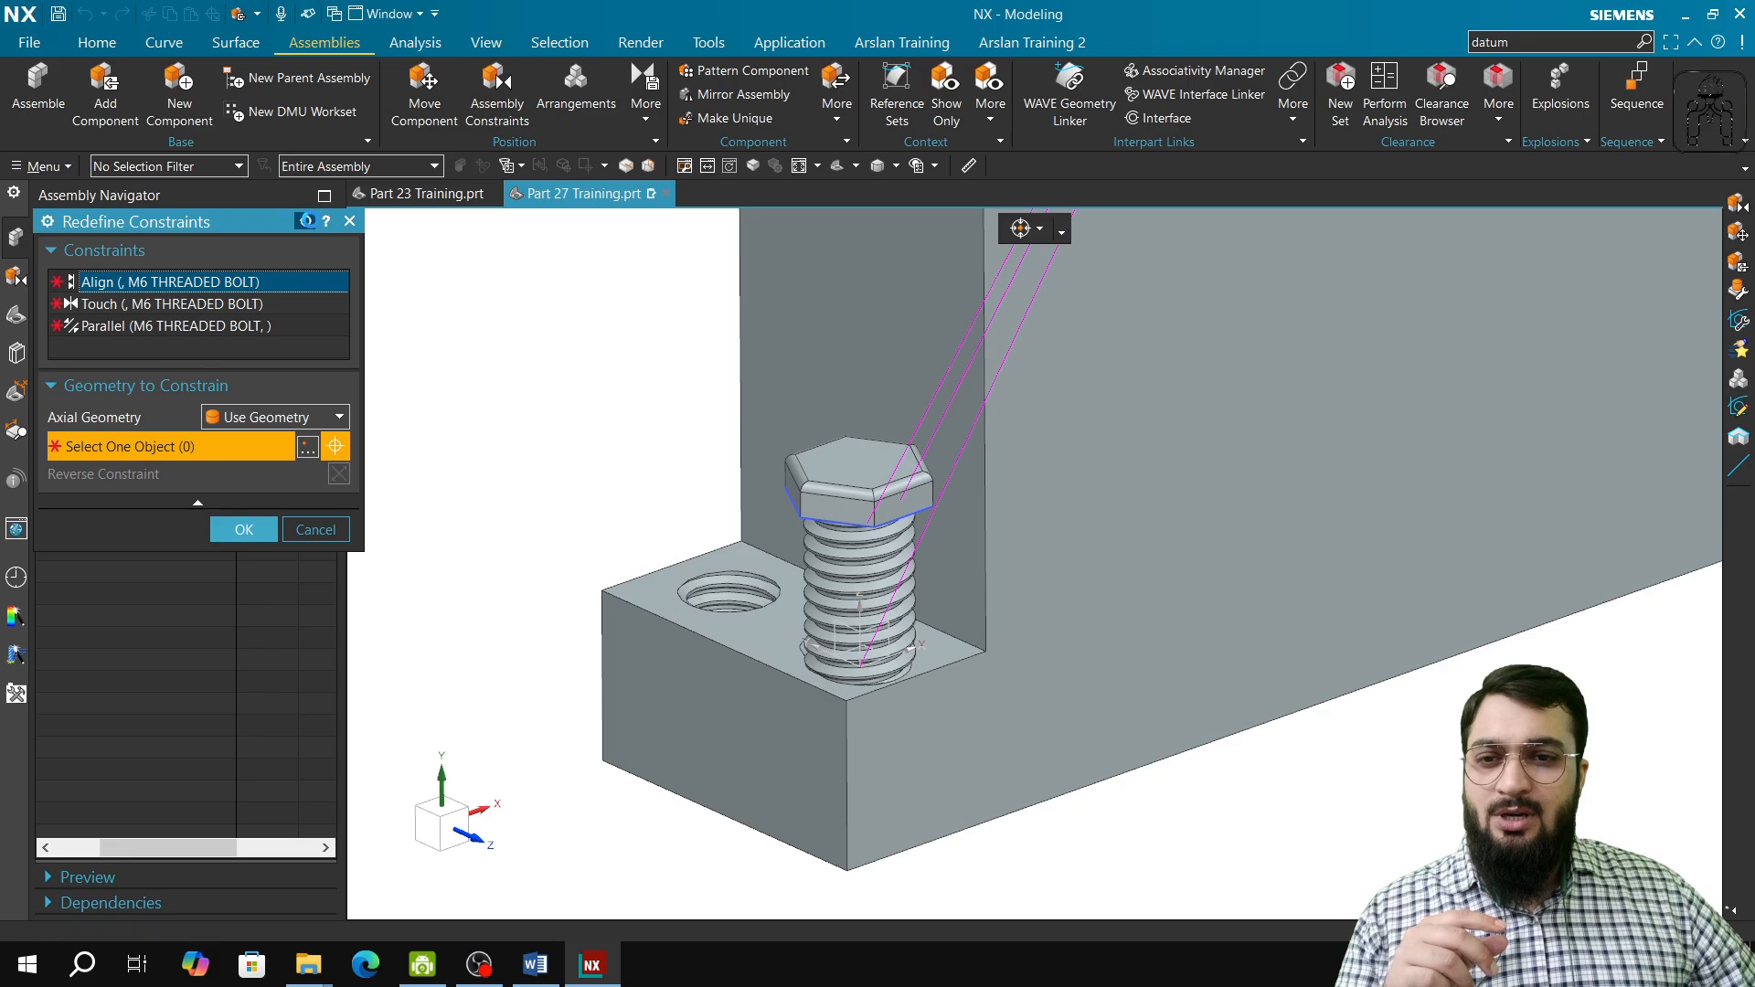
{"action": "middle_click_drag", "start_coordinate": [862, 630], "coordinate": [869, 556]}
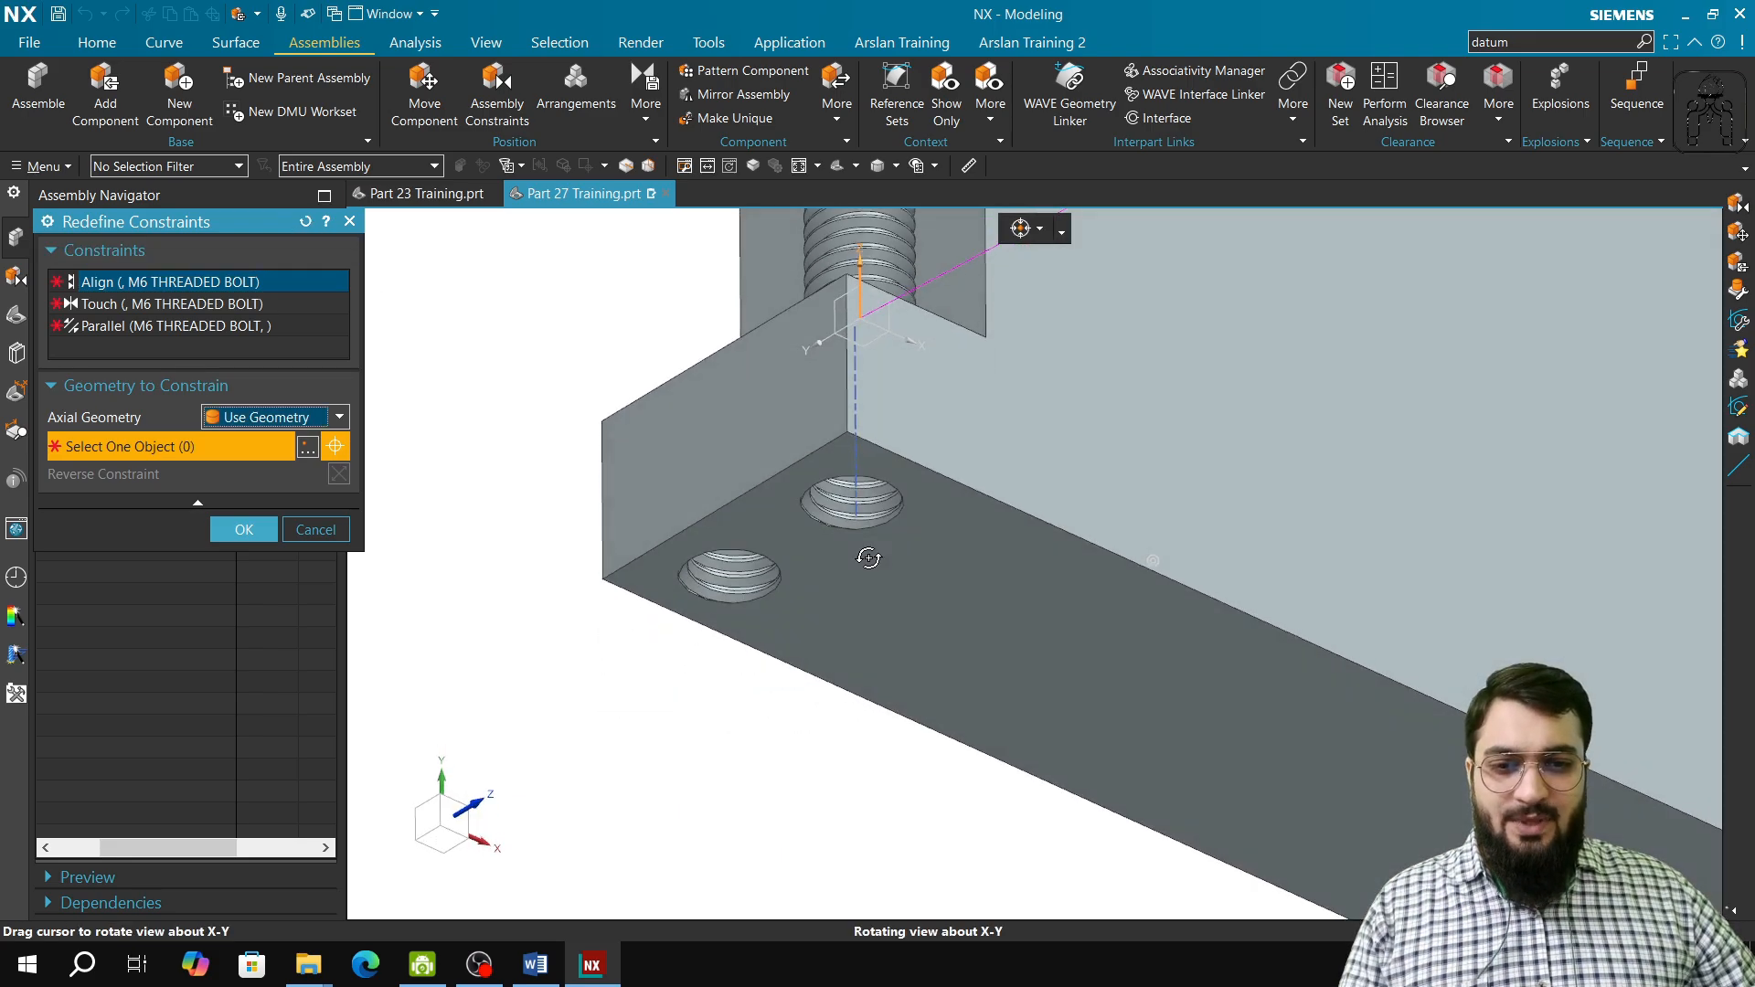
{"action": "left_click", "coordinate": [862, 501]}
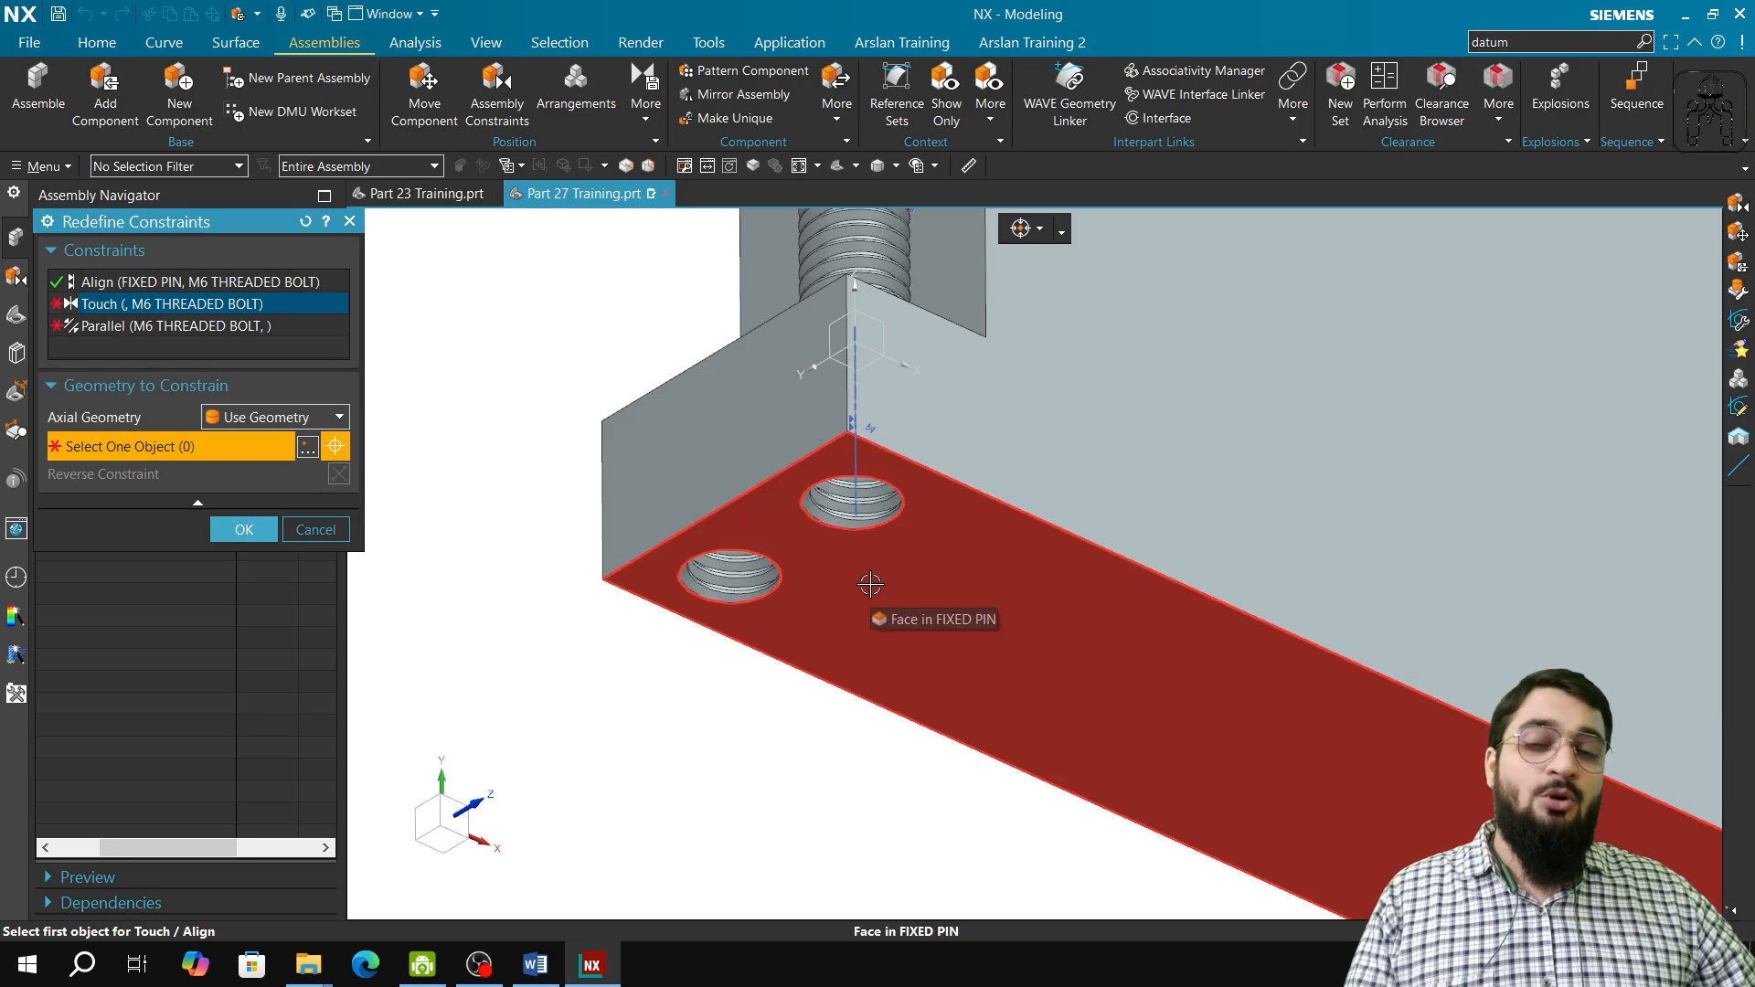
- Constrain the bolt head to touch the foot's upper face and lie parallel to the Fixed Pin's large front face
{"action": "middle_click_drag", "start_coordinate": [840, 501], "coordinate": [1097, 557]}
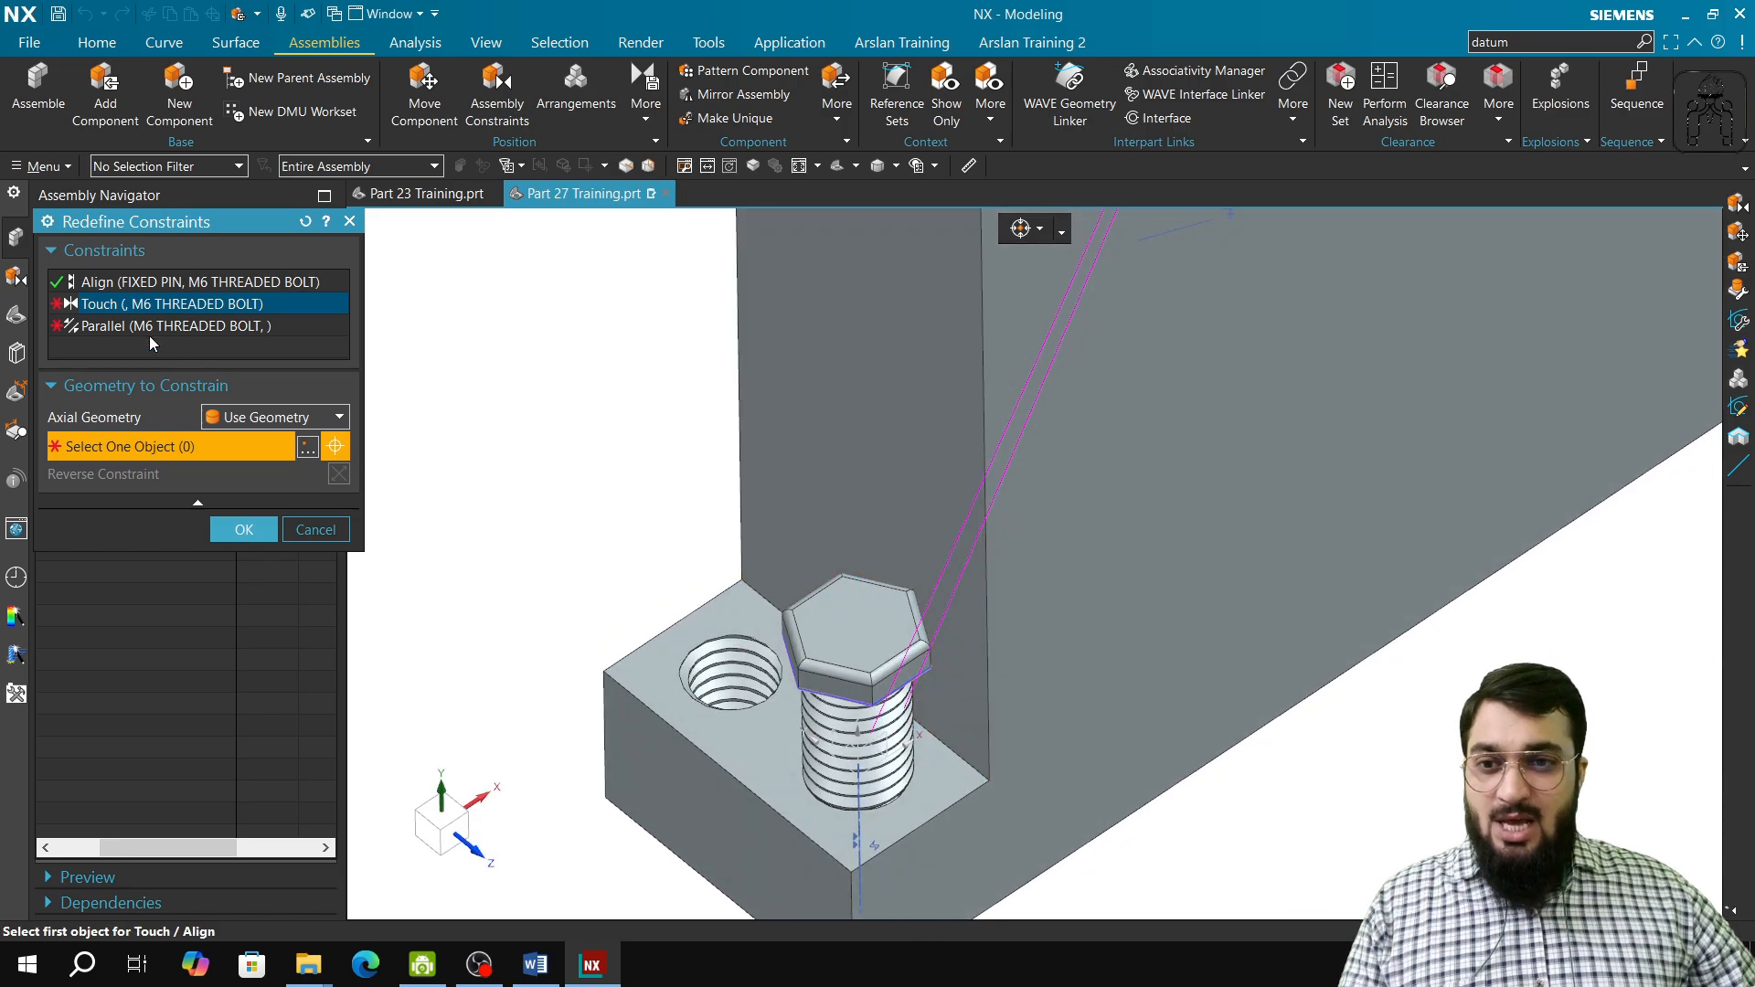
{"action": "left_click", "coordinate": [951, 796]}
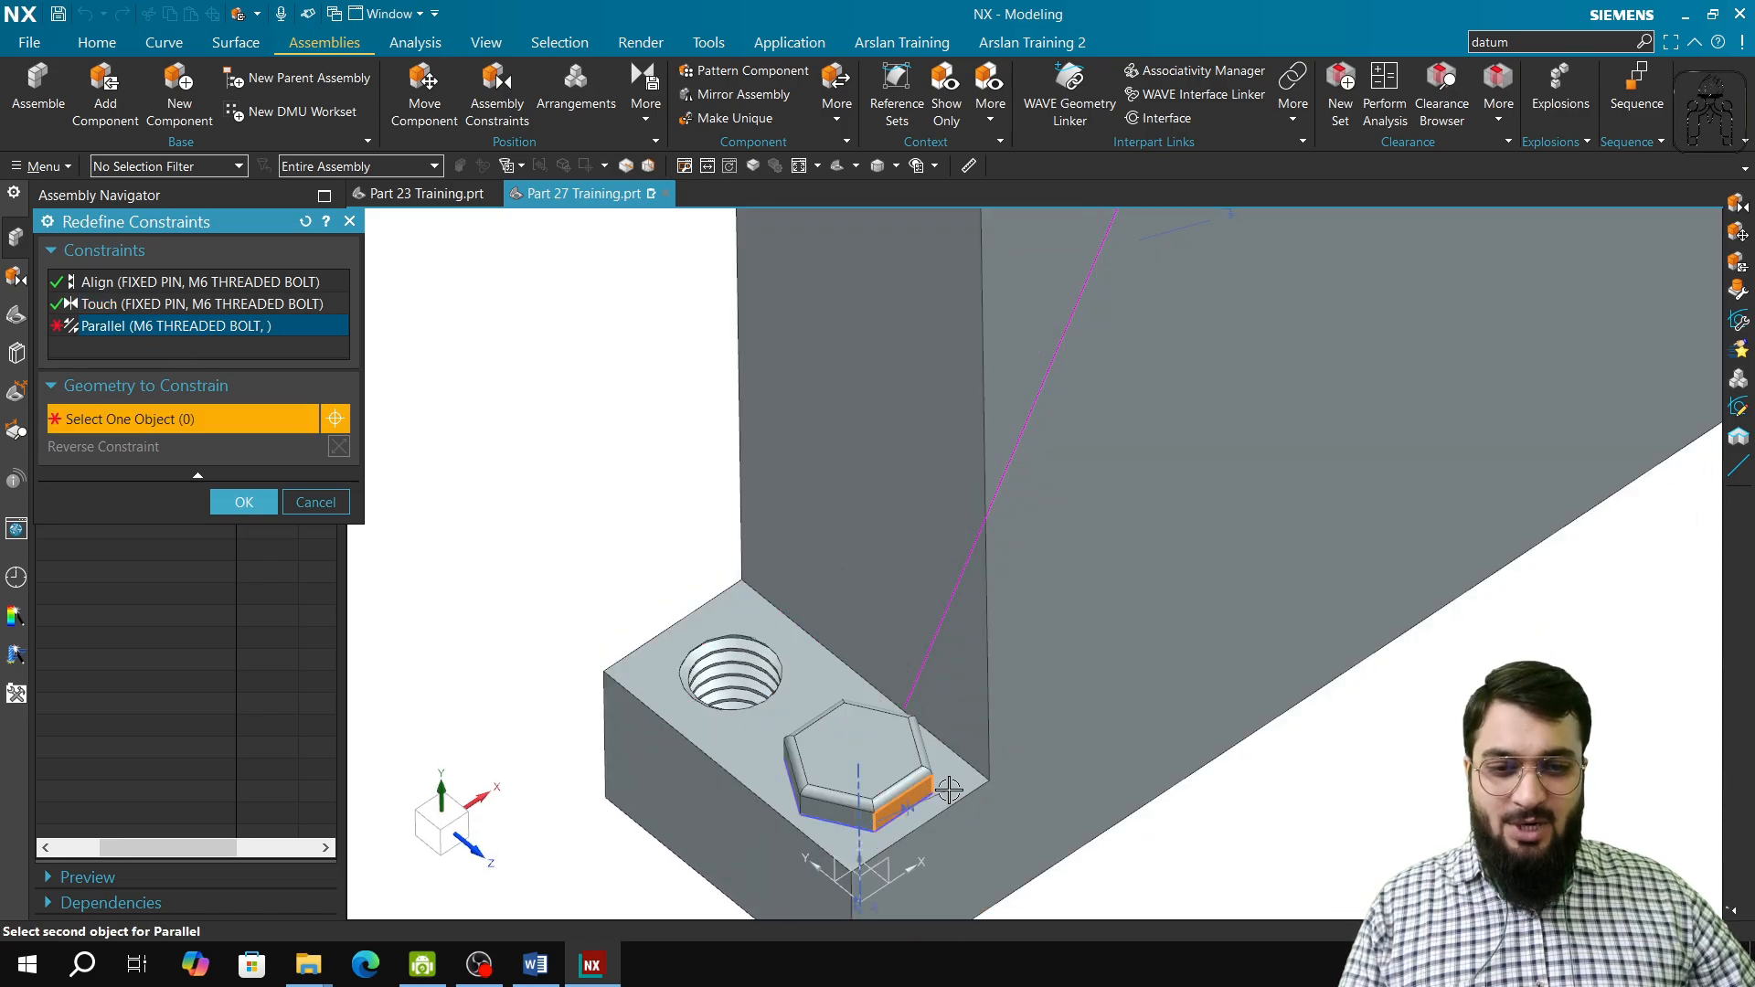
{"action": "left_click", "coordinate": [969, 856]}
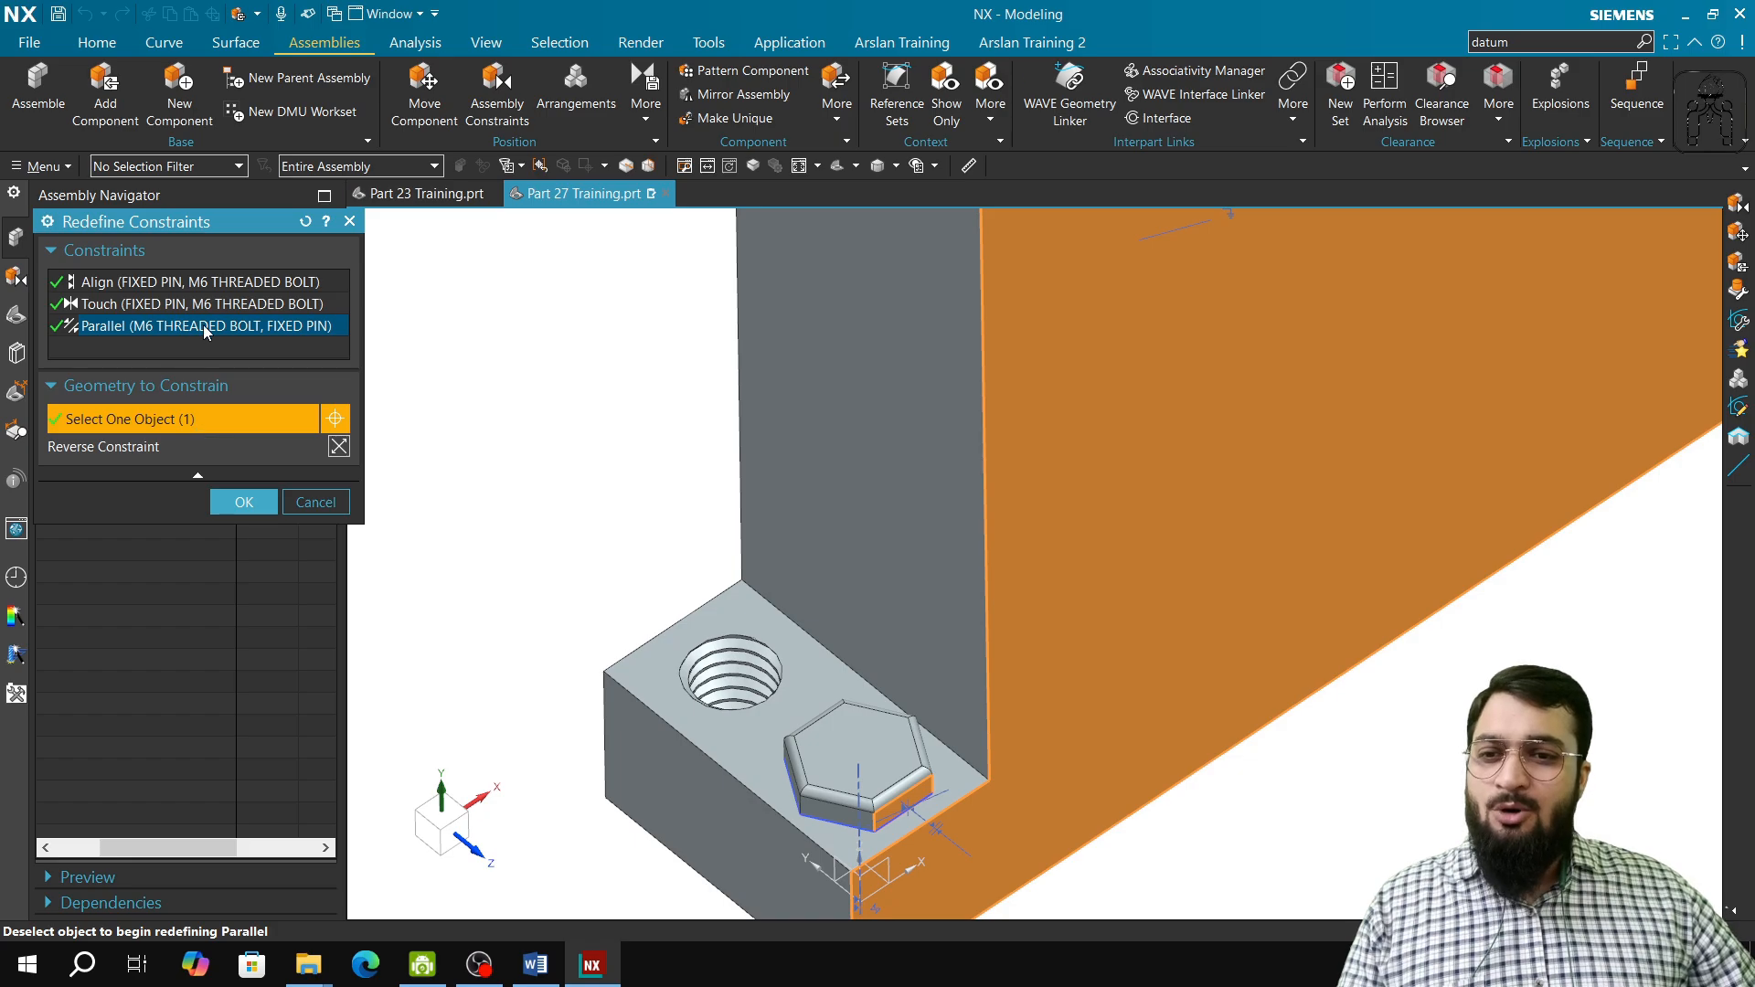
{"action": "left_click", "coordinate": [244, 502]}
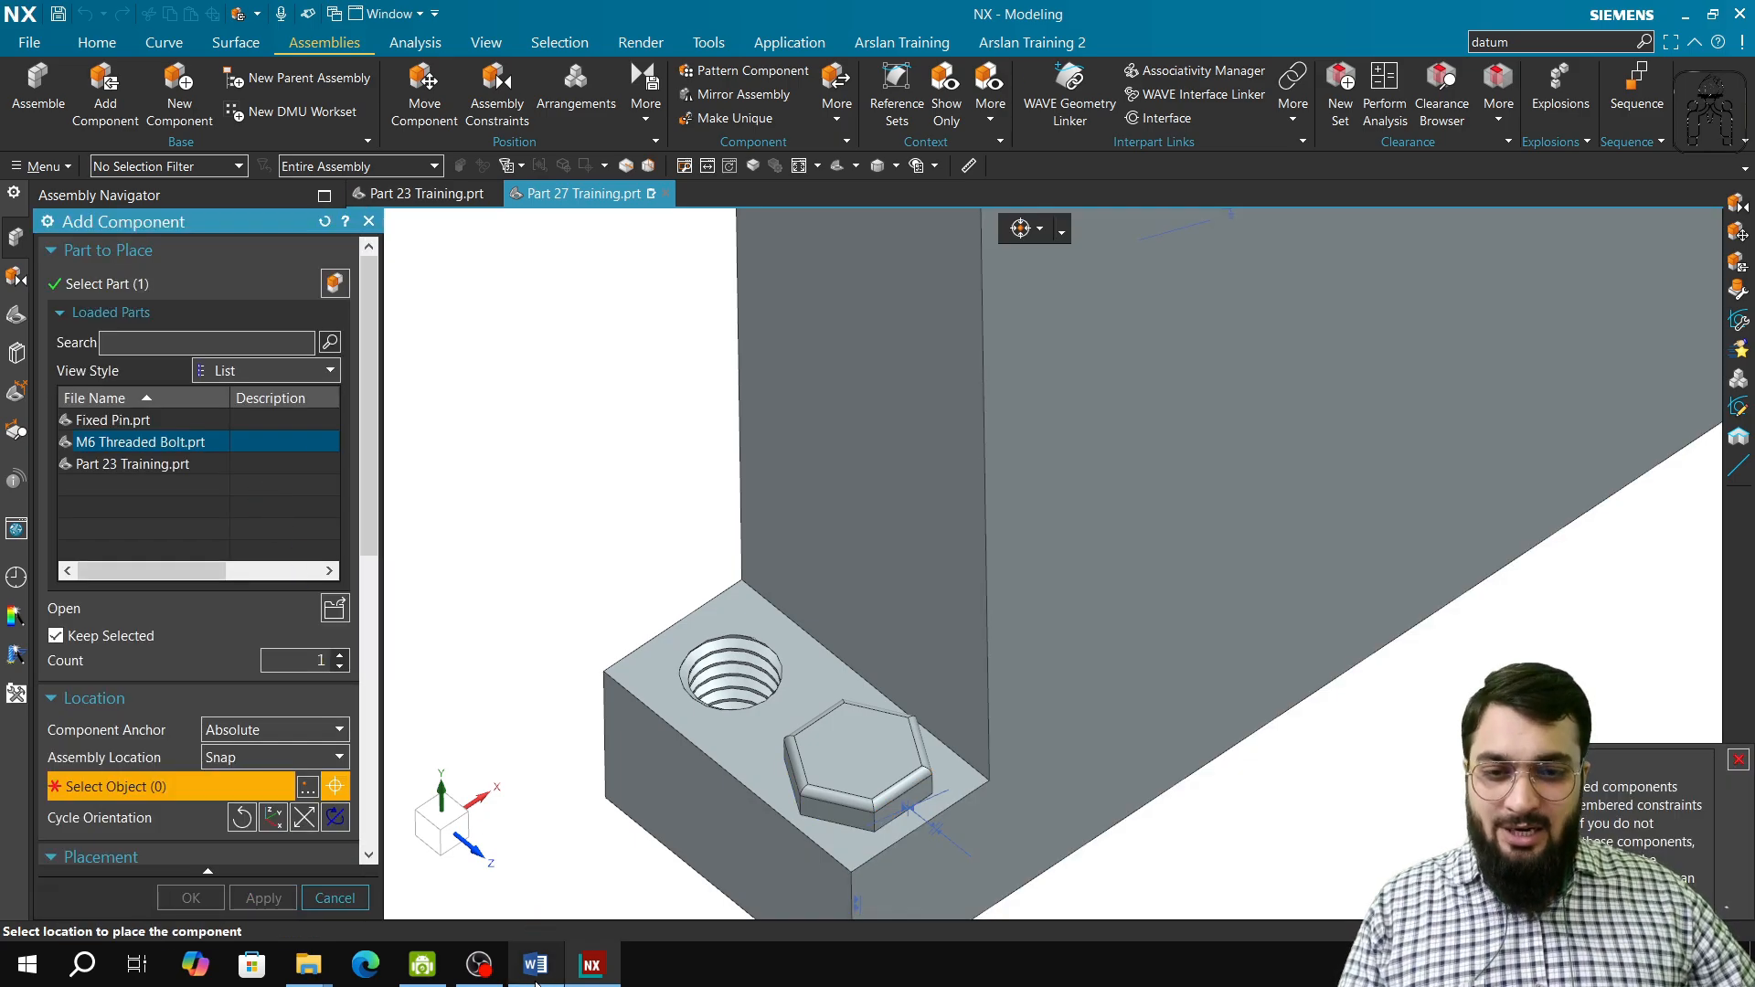
- Switch to Word to examine the assembly topics from Part 27 onward in the training syllabus, and return to NX
{"action": "mouse_move", "coordinate": [537, 981]}
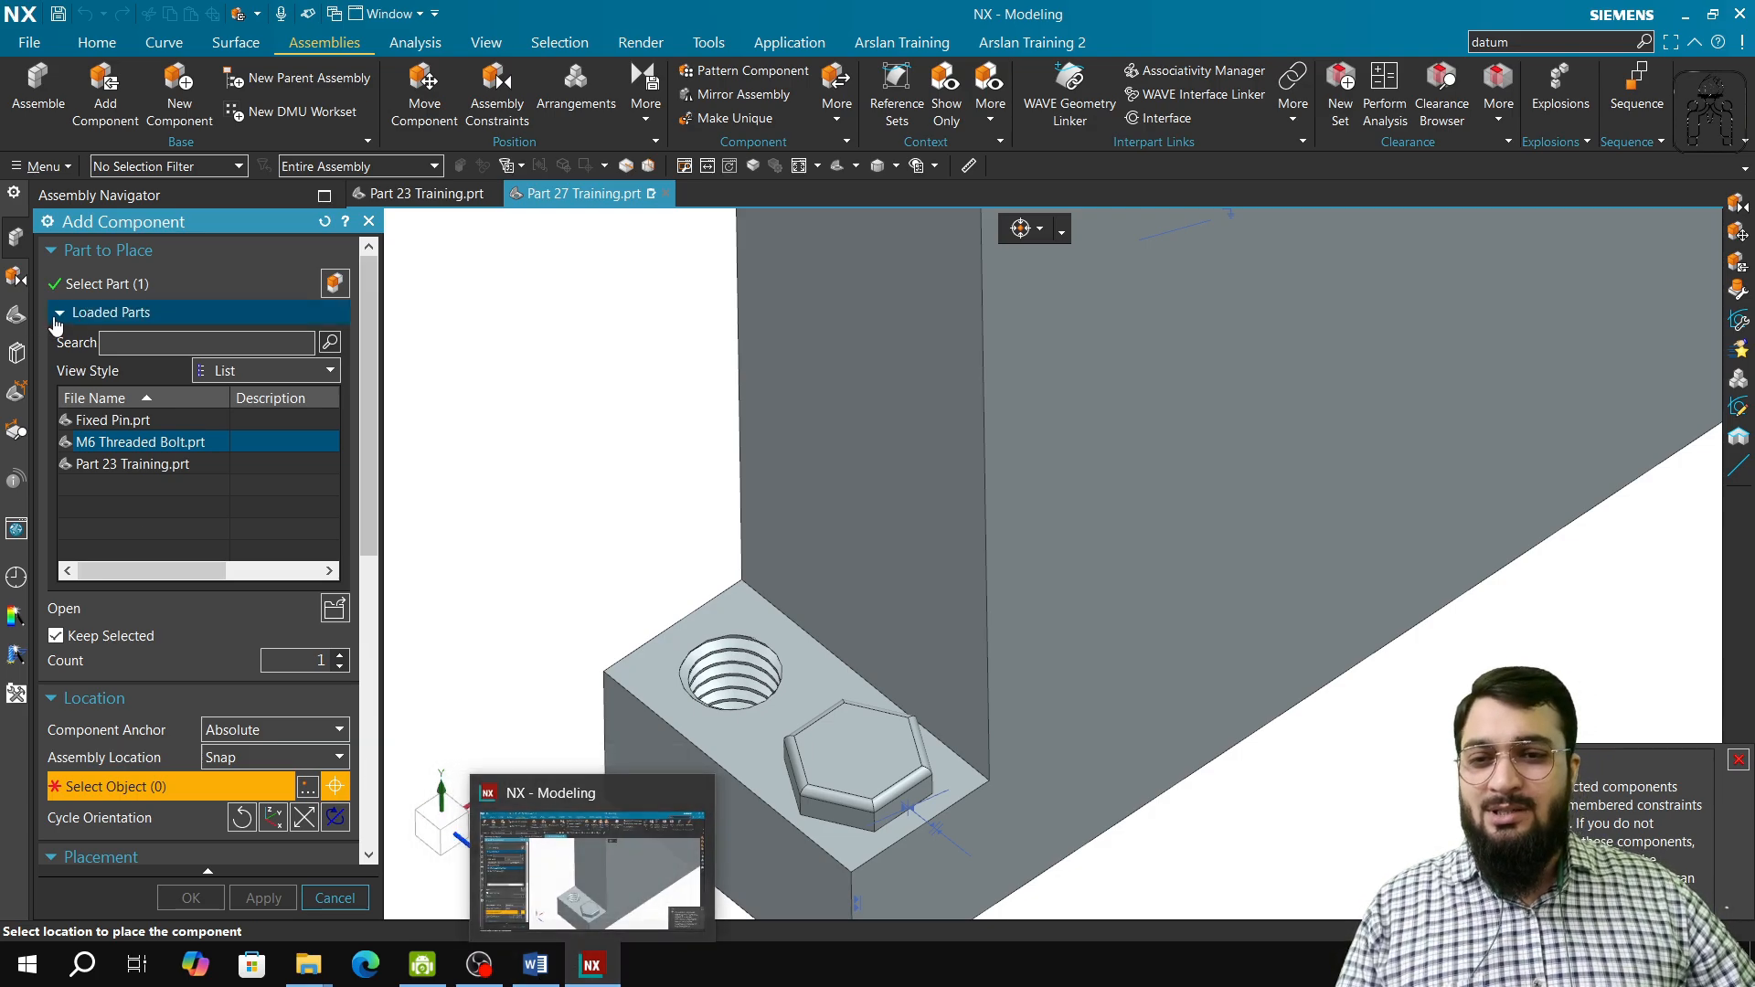
{"action": "left_click", "coordinate": [538, 965]}
{"action": "scroll", "coordinate": [661, 649], "scroll_direction": "down", "scroll_amount": 3}
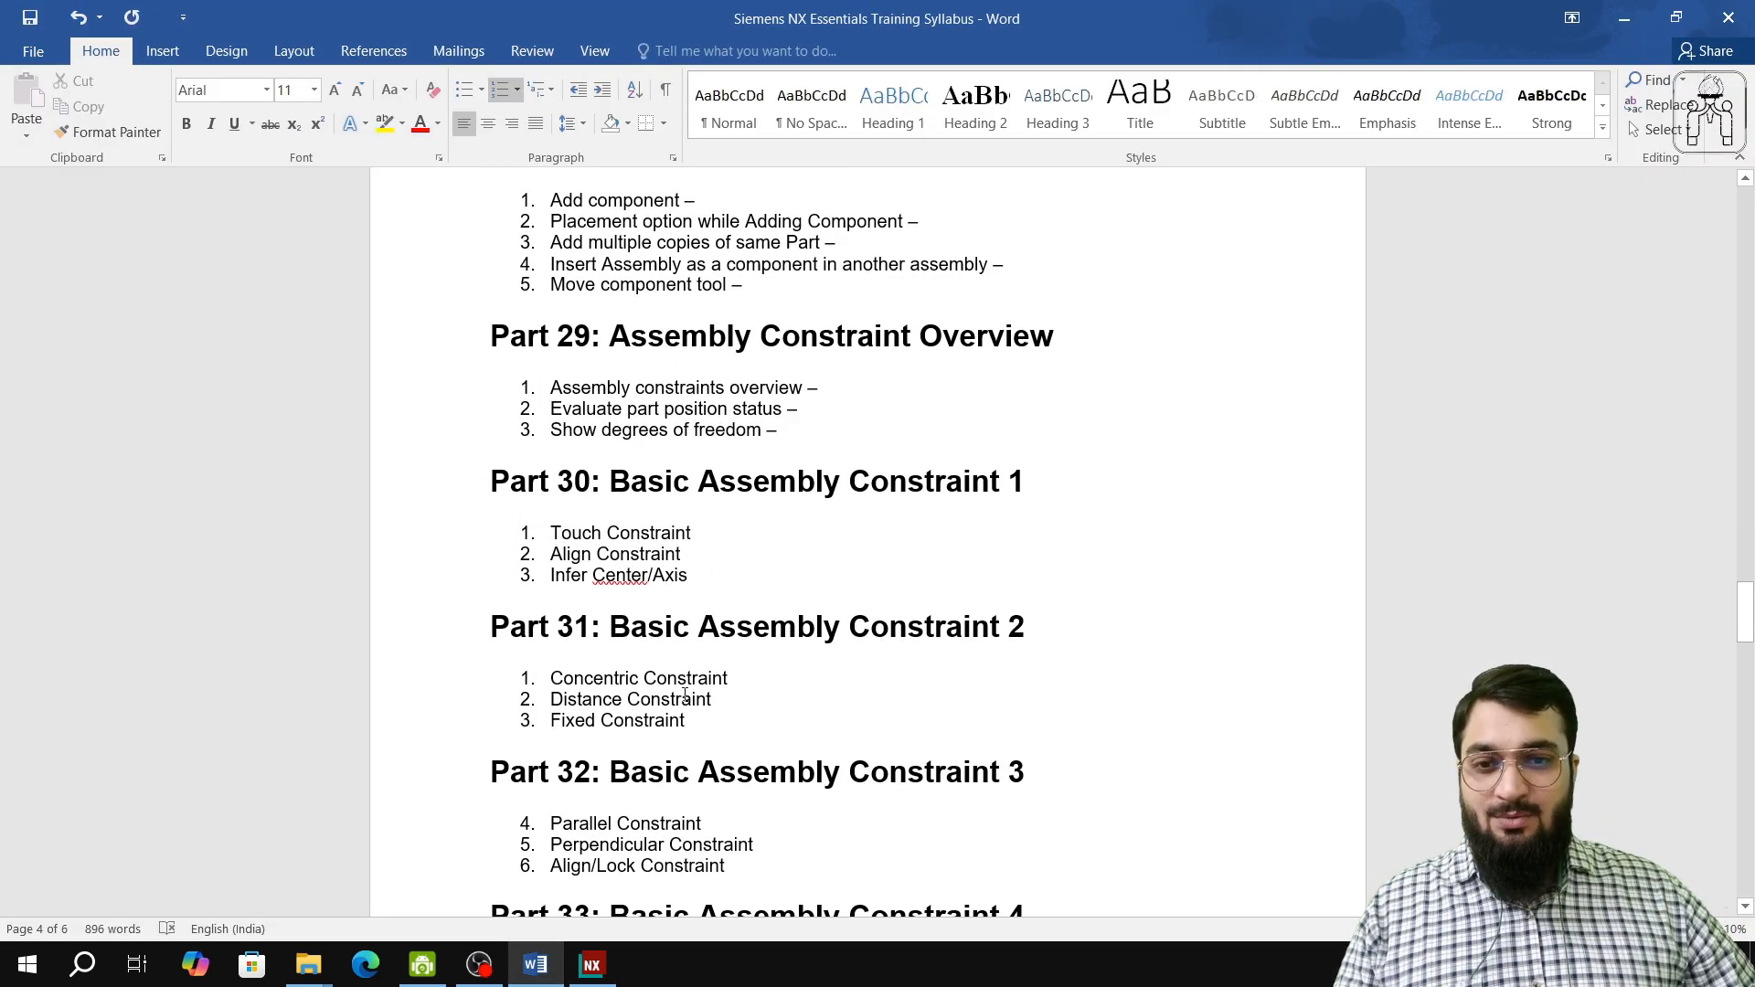
{"action": "scroll", "coordinate": [685, 695], "scroll_direction": "down", "scroll_amount": 4}
{"action": "scroll", "coordinate": [690, 702], "scroll_direction": "down", "scroll_amount": 4}
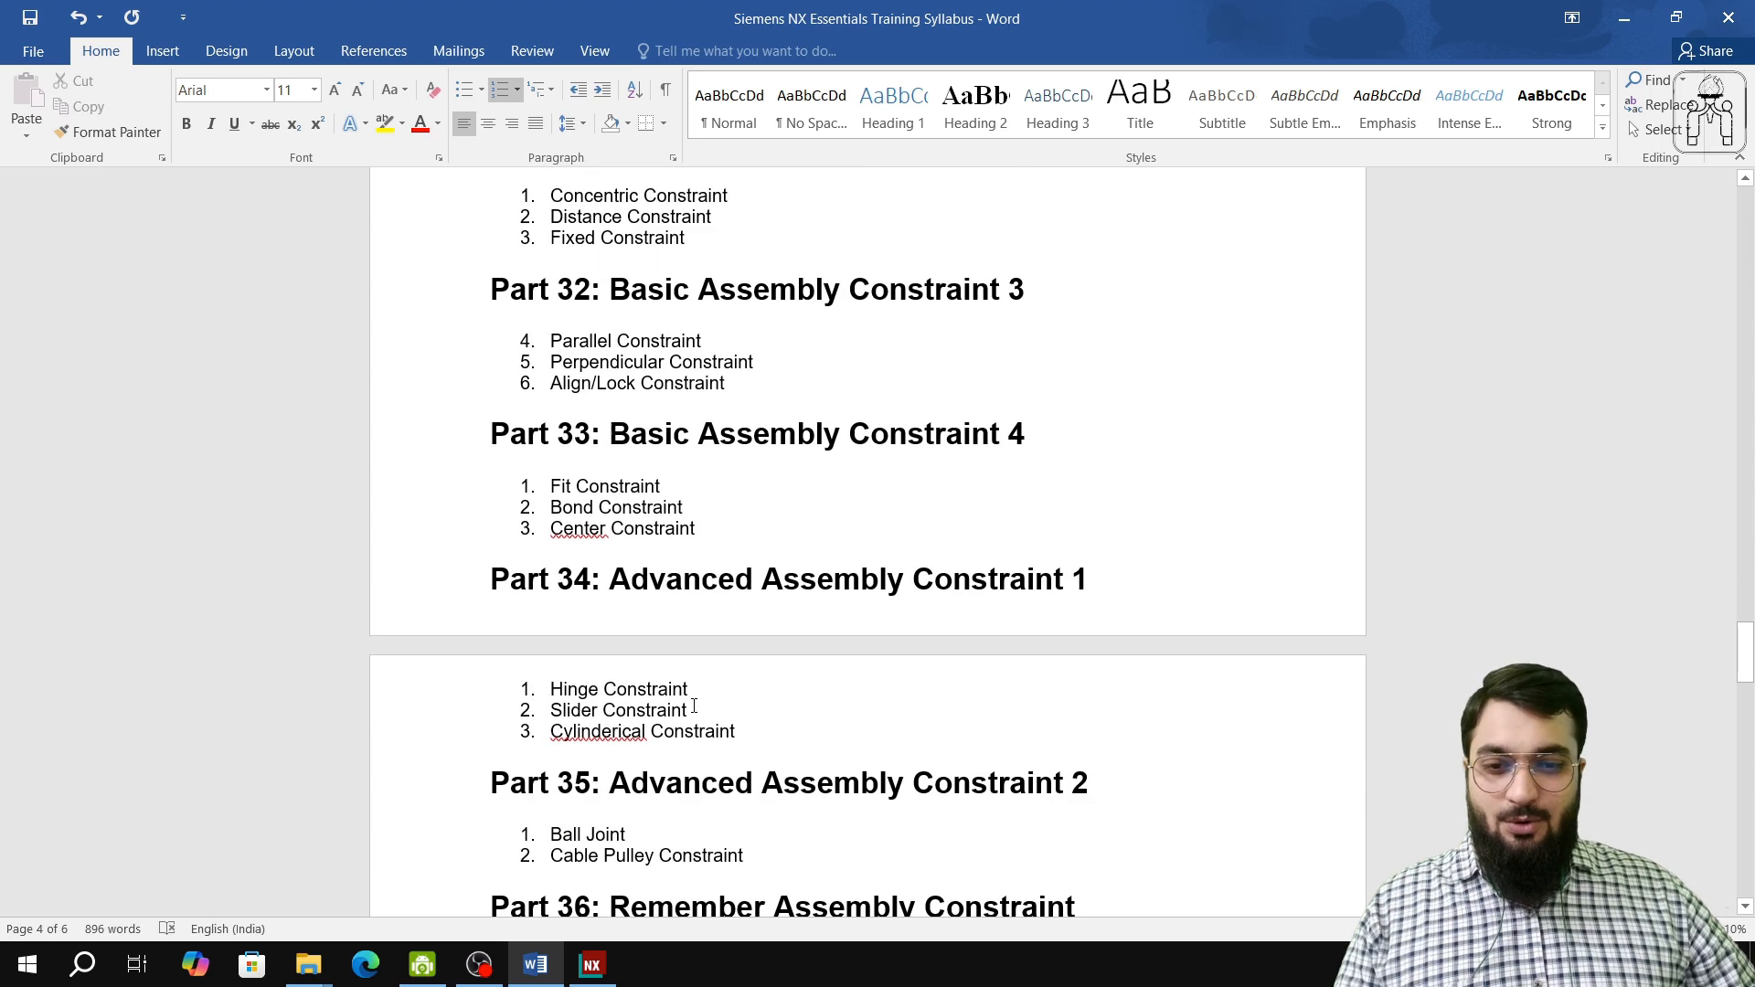
{"action": "scroll", "coordinate": [694, 706], "scroll_direction": "up", "scroll_amount": 13}
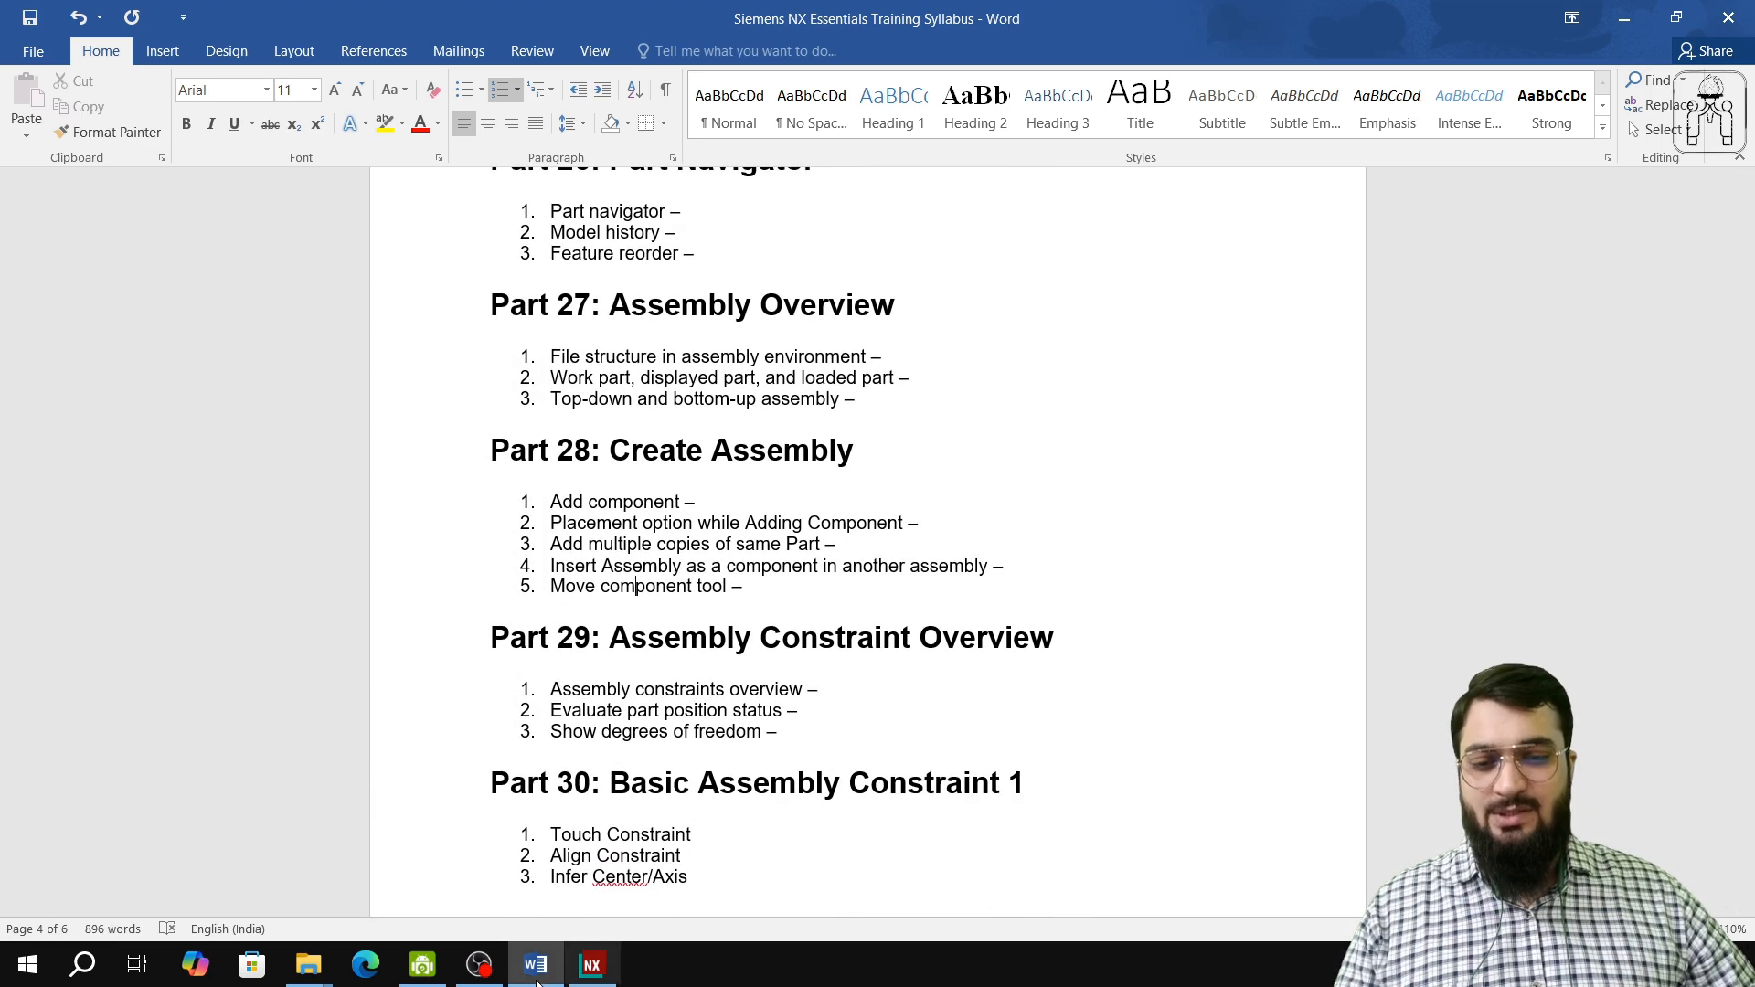
{"action": "left_click", "coordinate": [424, 969]}
{"action": "left_click", "coordinate": [479, 969]}
{"action": "left_click", "coordinate": [585, 967]}
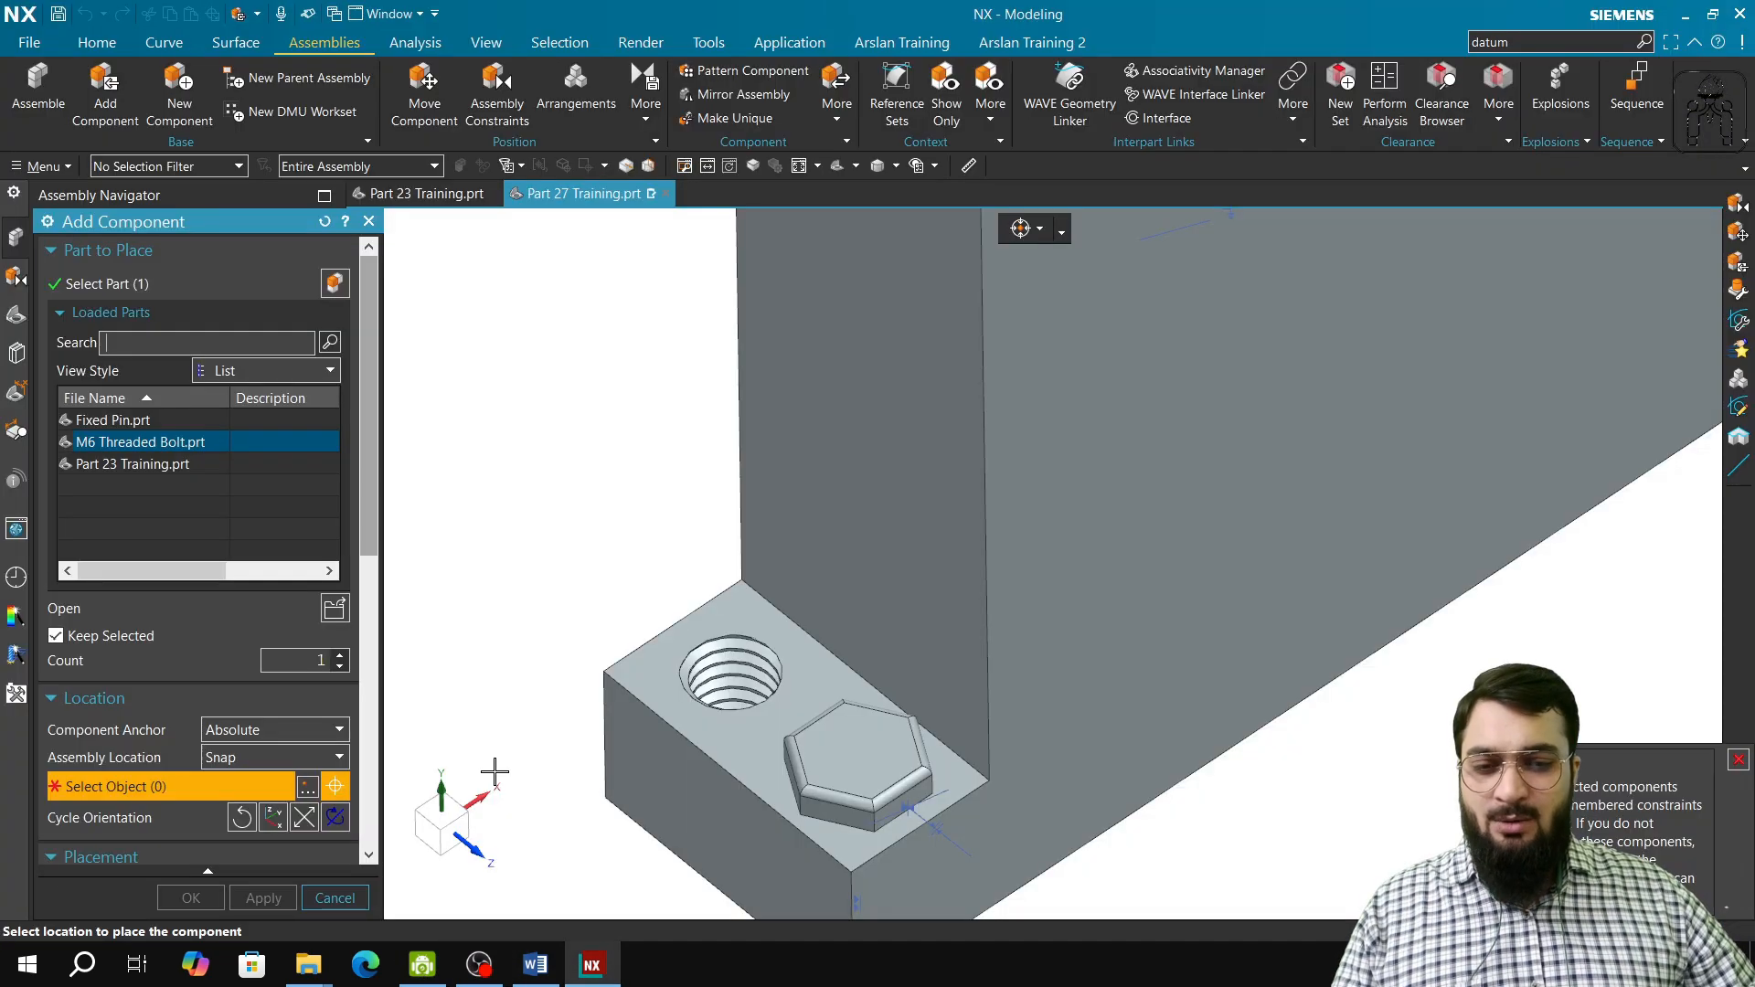
{"action": "middle_click_drag", "start_coordinate": [935, 627], "coordinate": [951, 439], "text": "shift"}
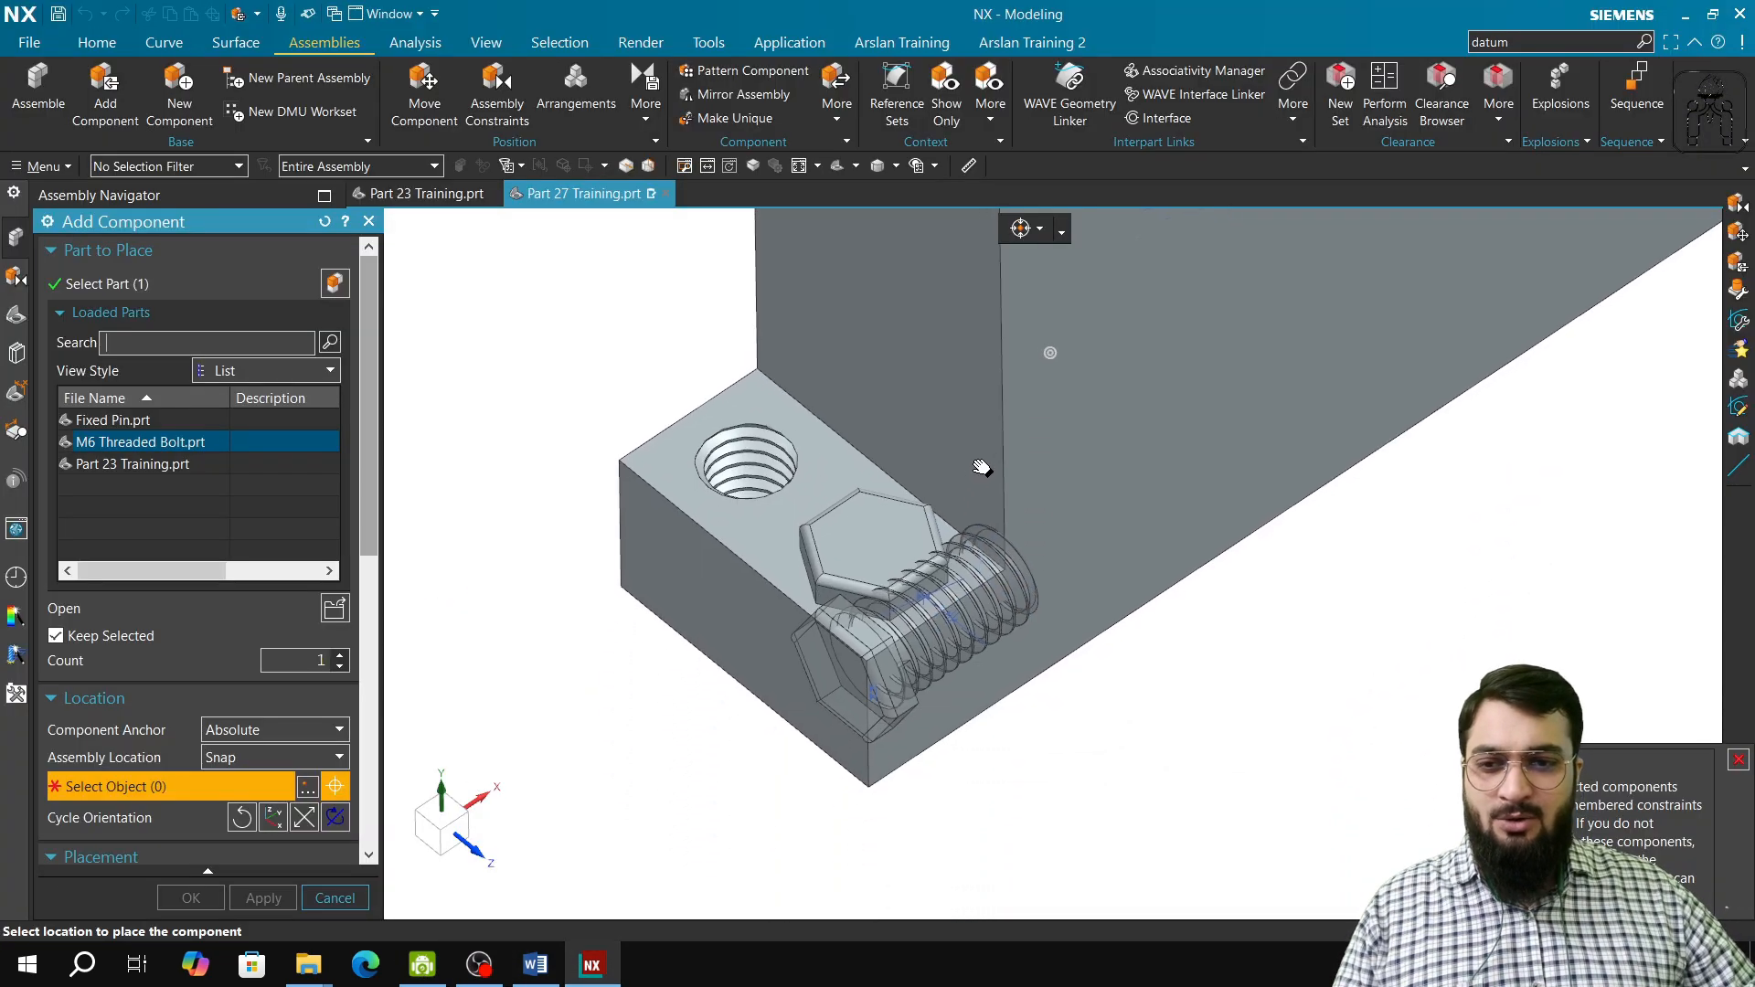
{"action": "left_click", "coordinate": [536, 965]}
{"action": "left_click", "coordinate": [592, 965]}
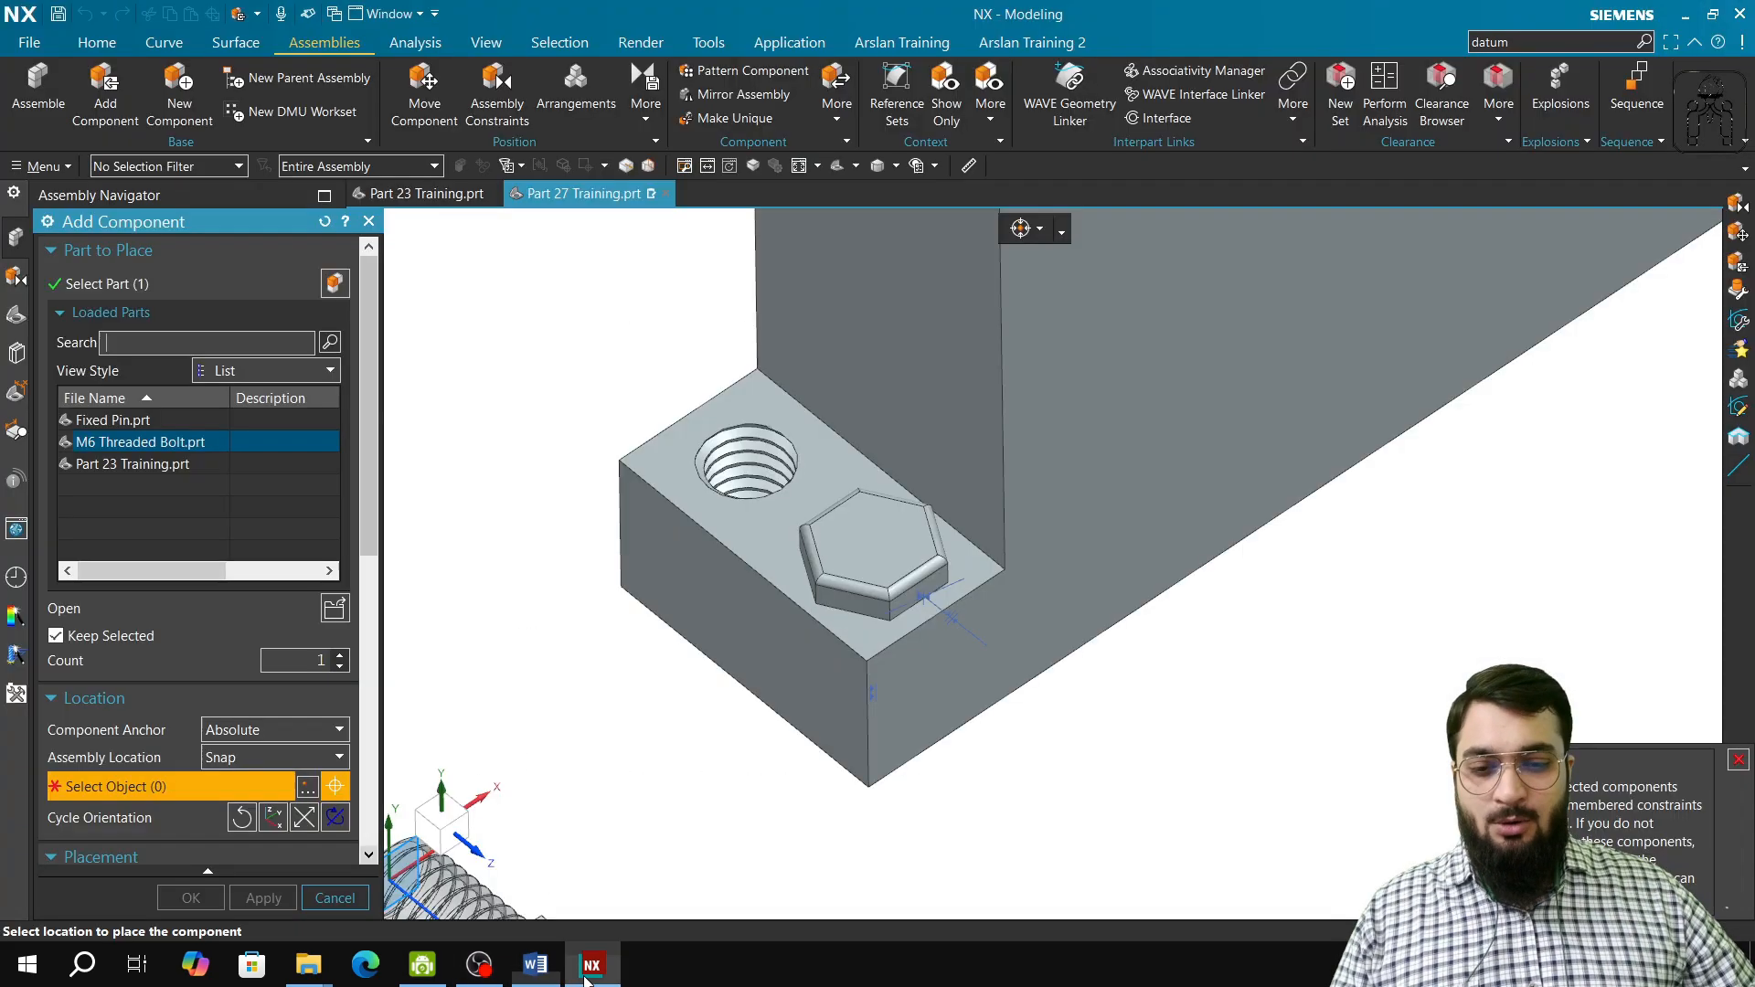
{"action": "left_click", "coordinate": [272, 755]}
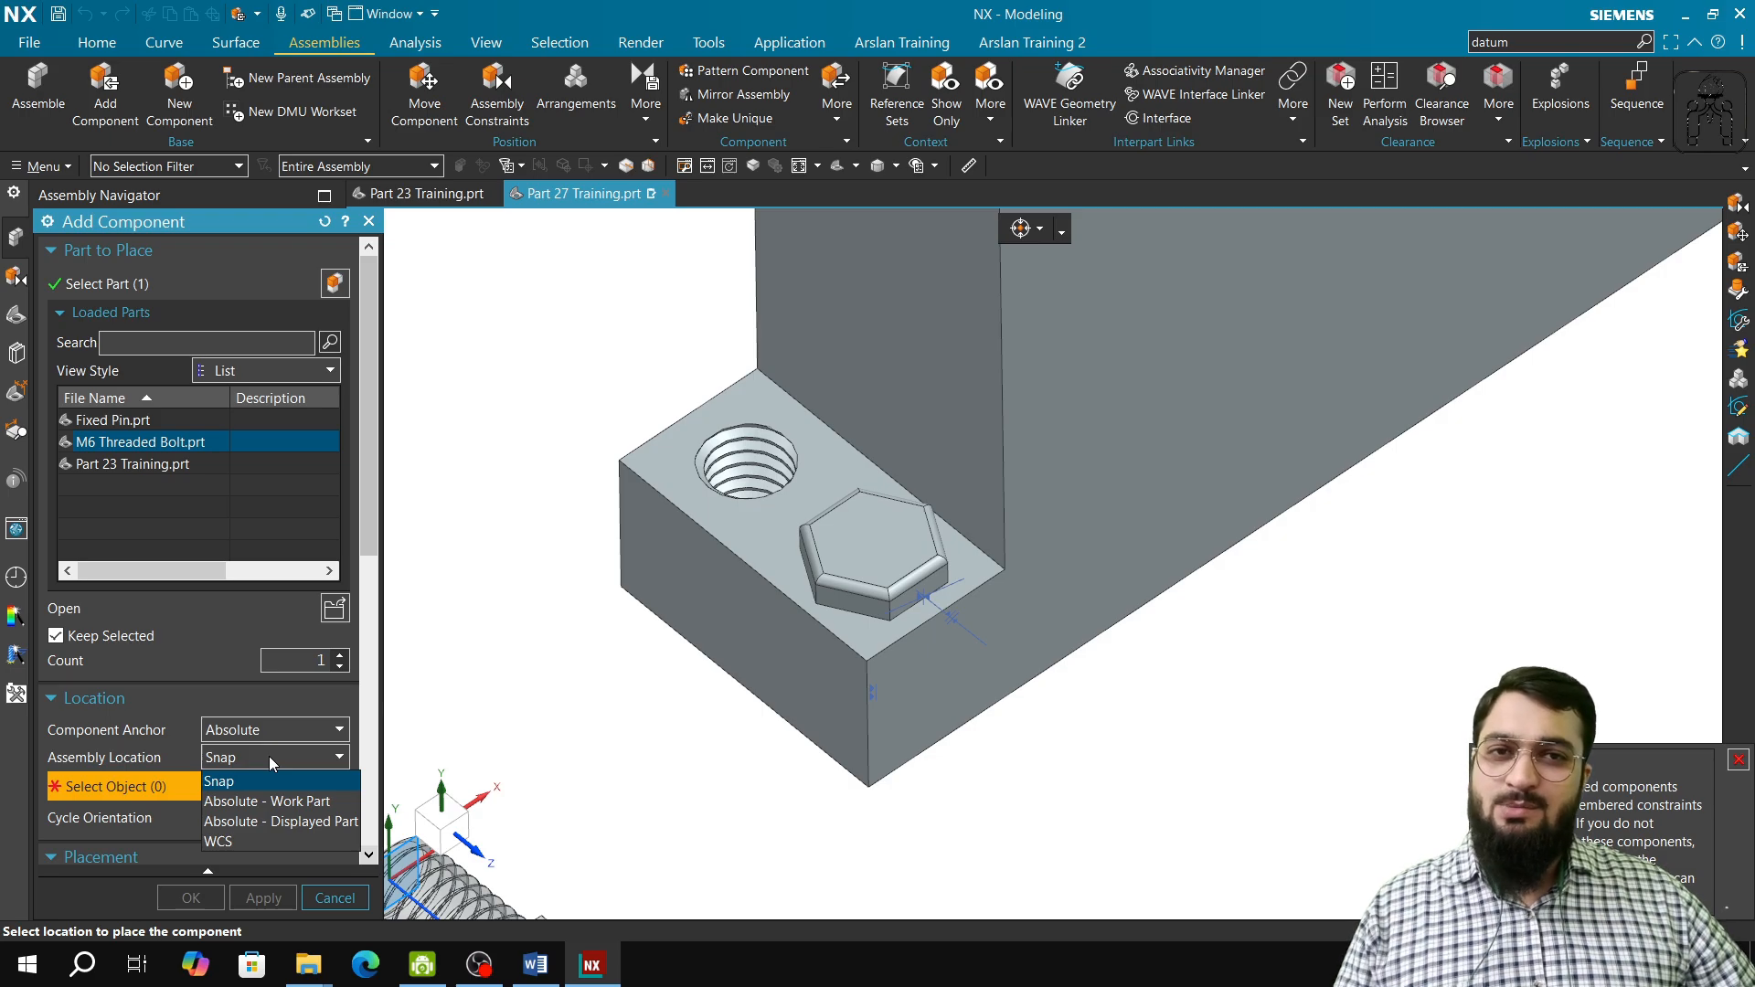
{"action": "left_click", "coordinate": [169, 752]}
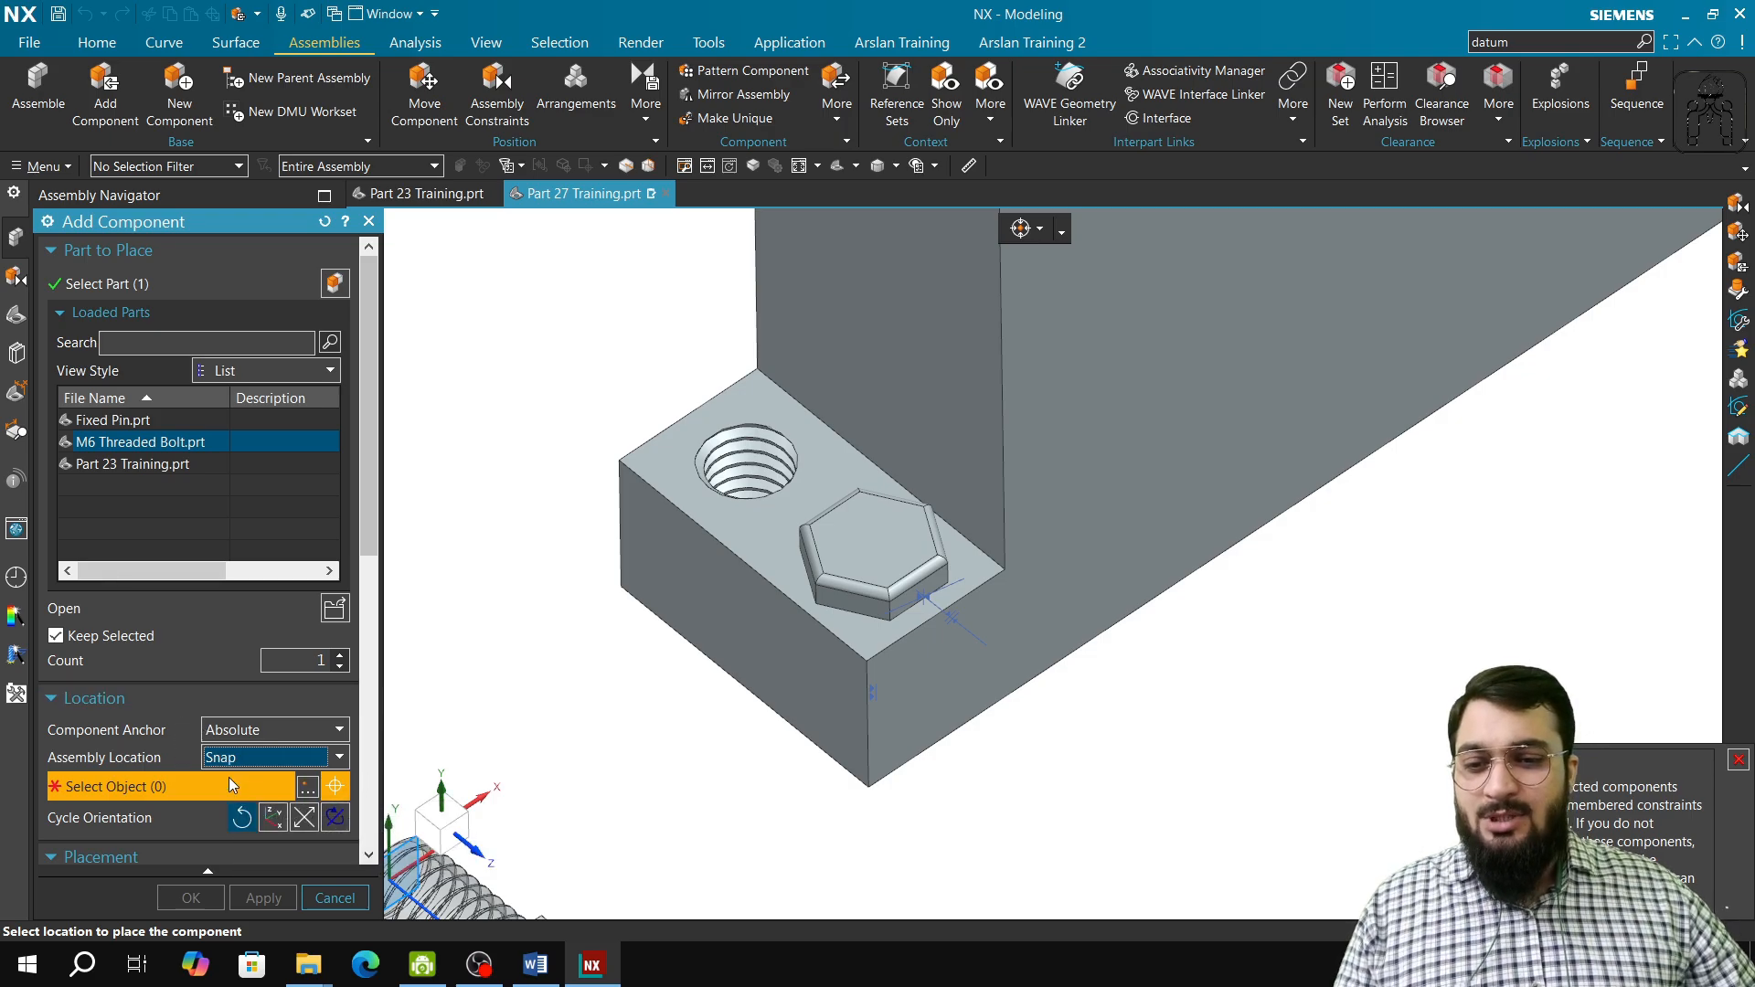
- Snap another M6 Threaded Bolt at the back corner of the foot's upper face and cycle its orientation by rotating and reversing its anchor
{"action": "left_click", "coordinate": [795, 489]}
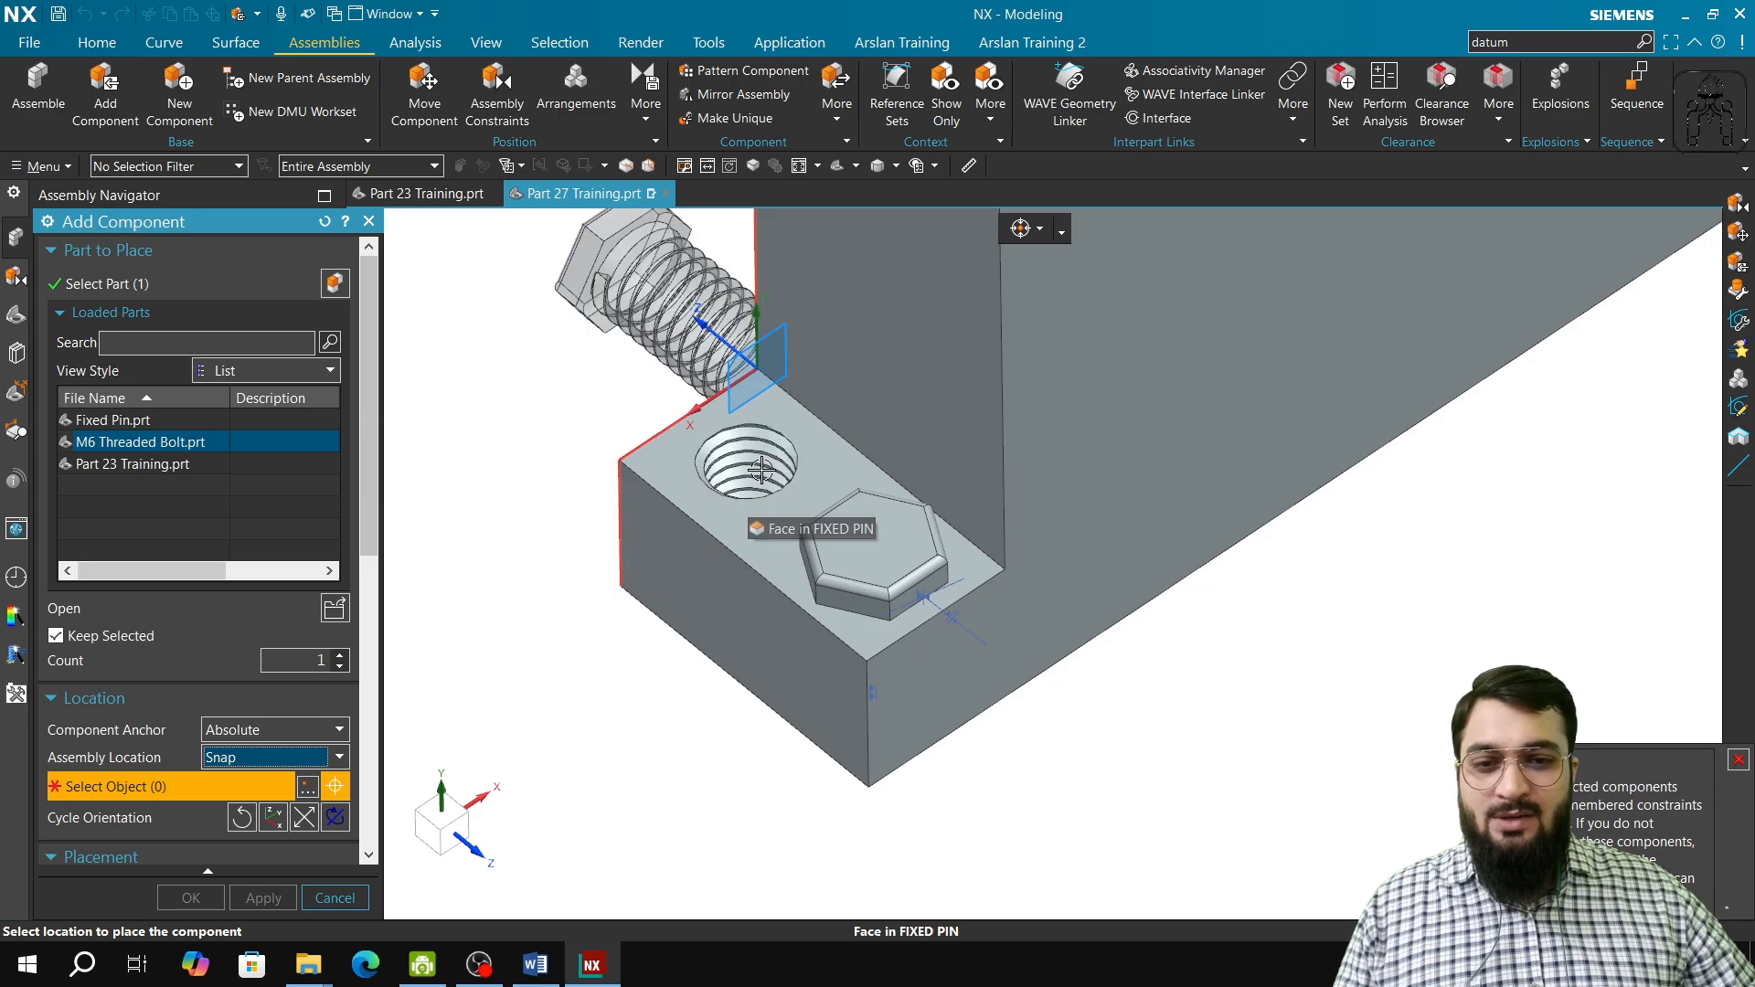
{"action": "left_click", "coordinate": [324, 826]}
{"action": "left_click", "coordinate": [324, 826]}
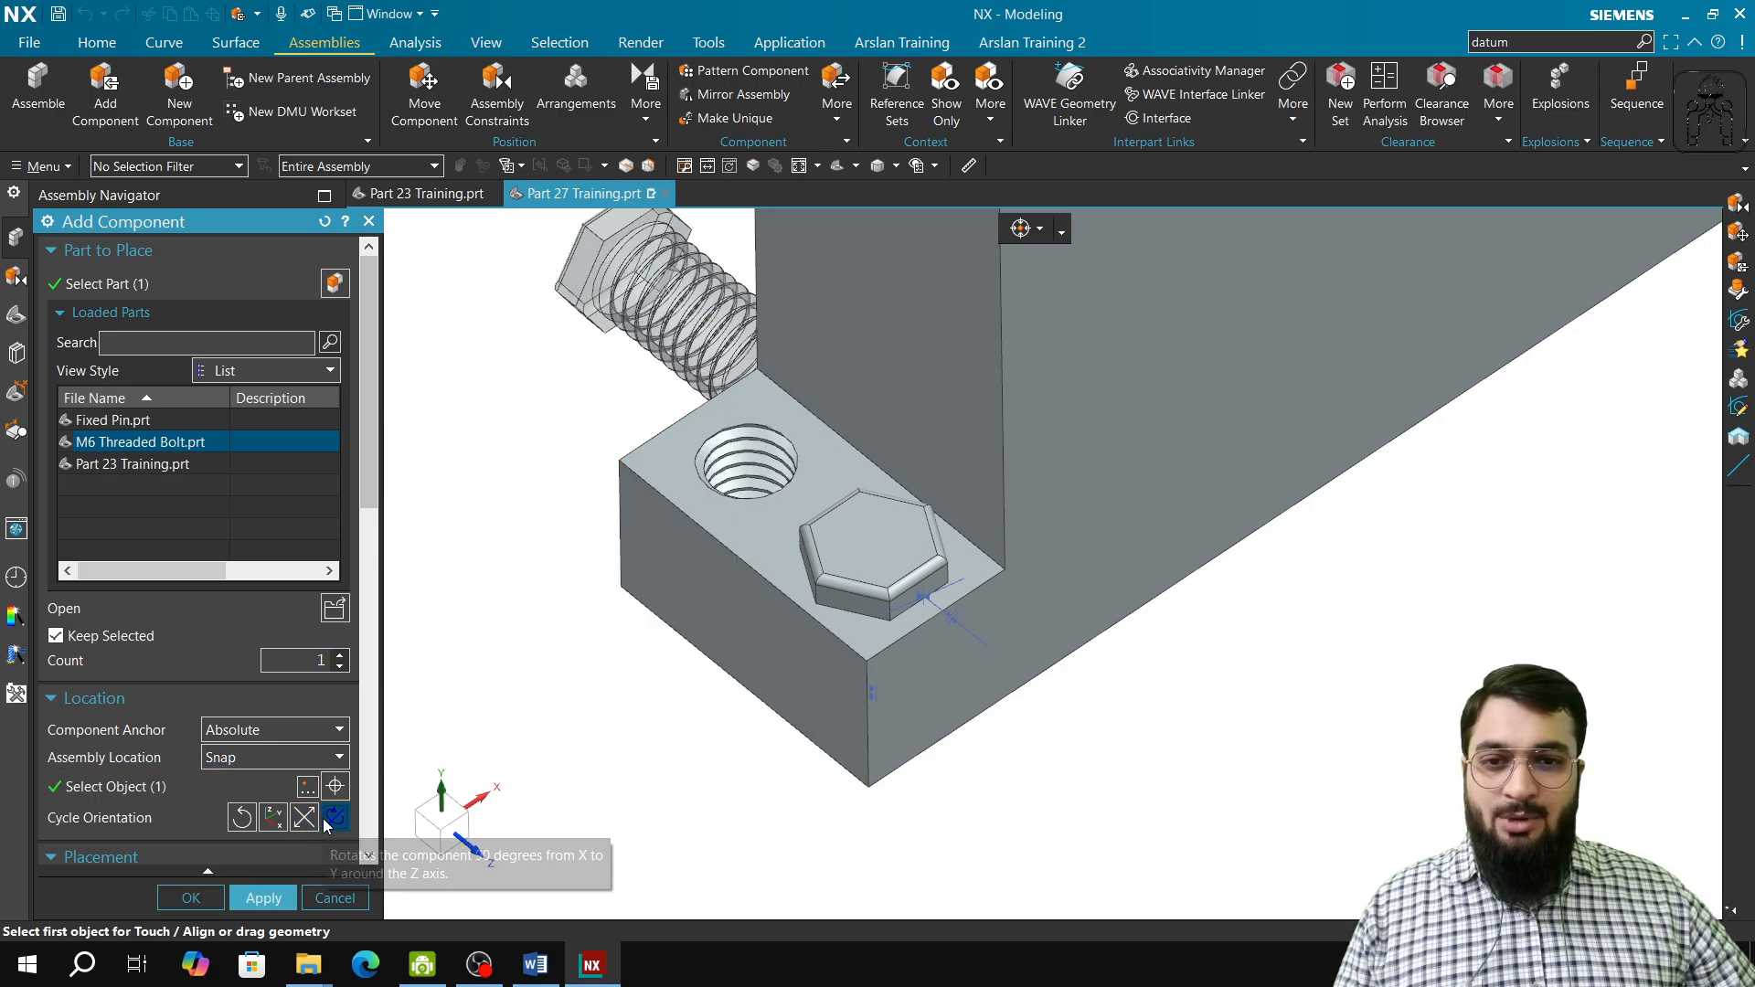
{"action": "left_click", "coordinate": [302, 819]}
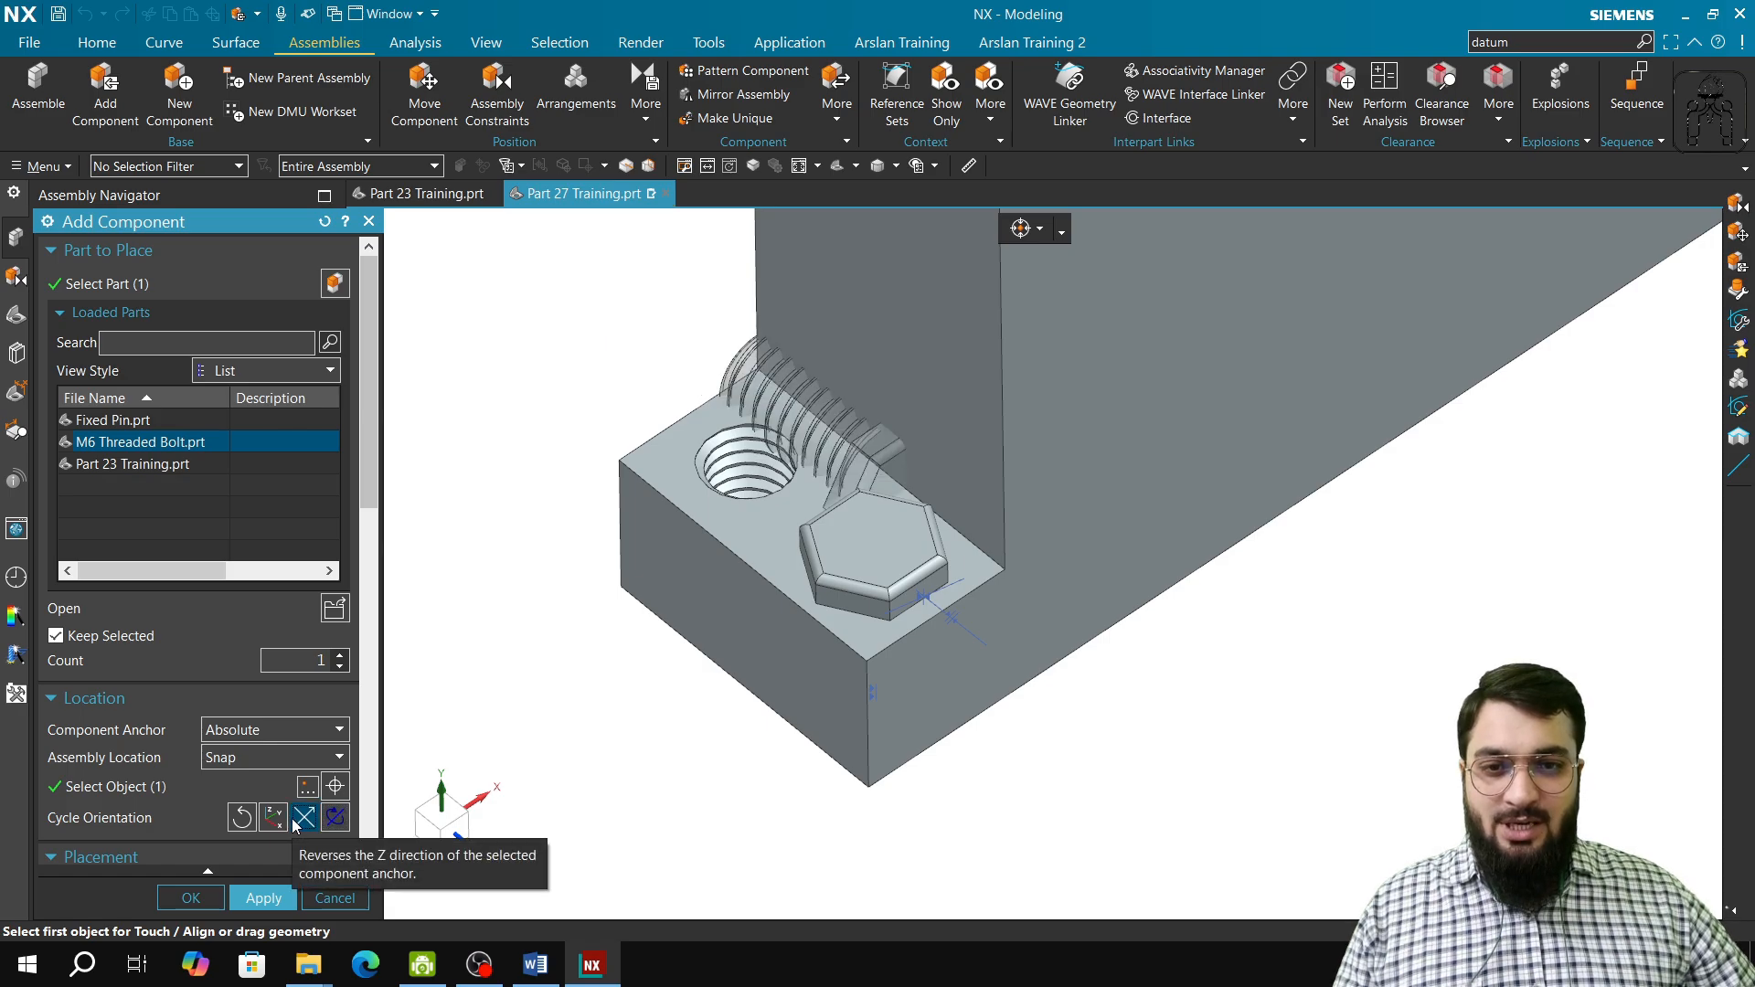
{"action": "left_click", "coordinate": [271, 821]}
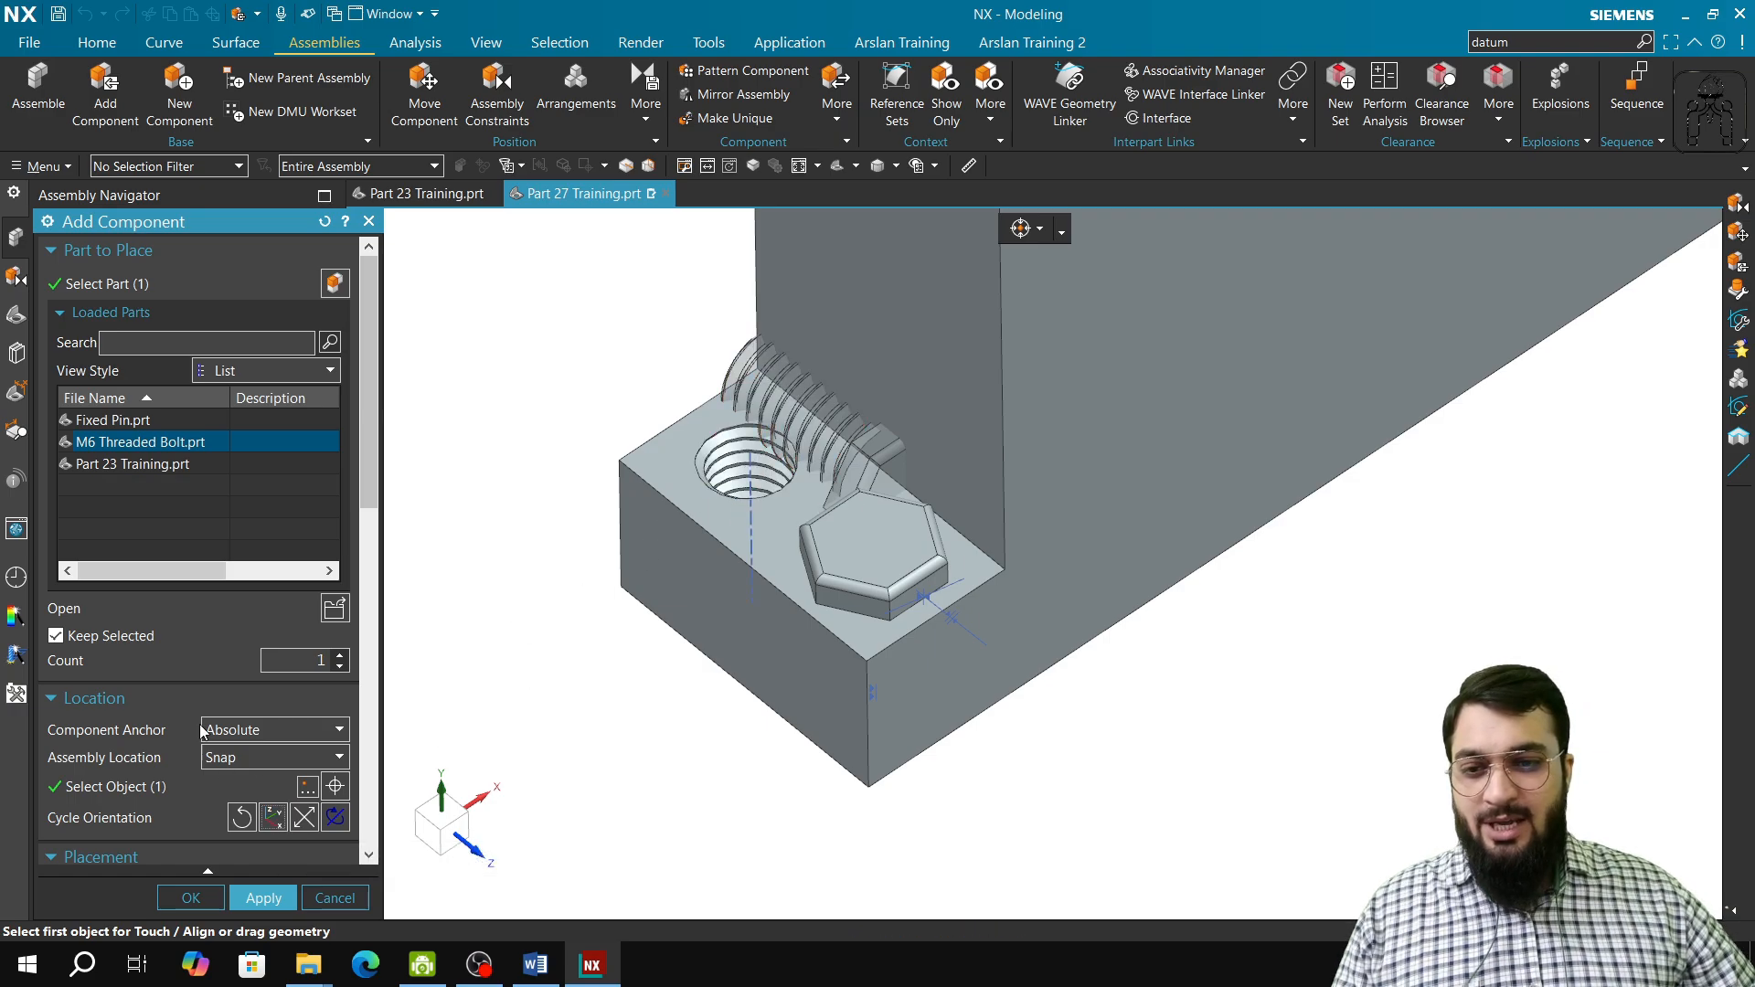
- Reselect the bolt's snap location at the empty threaded hole in the Fixed Pin foot
{"action": "left_click", "coordinate": [102, 788]}
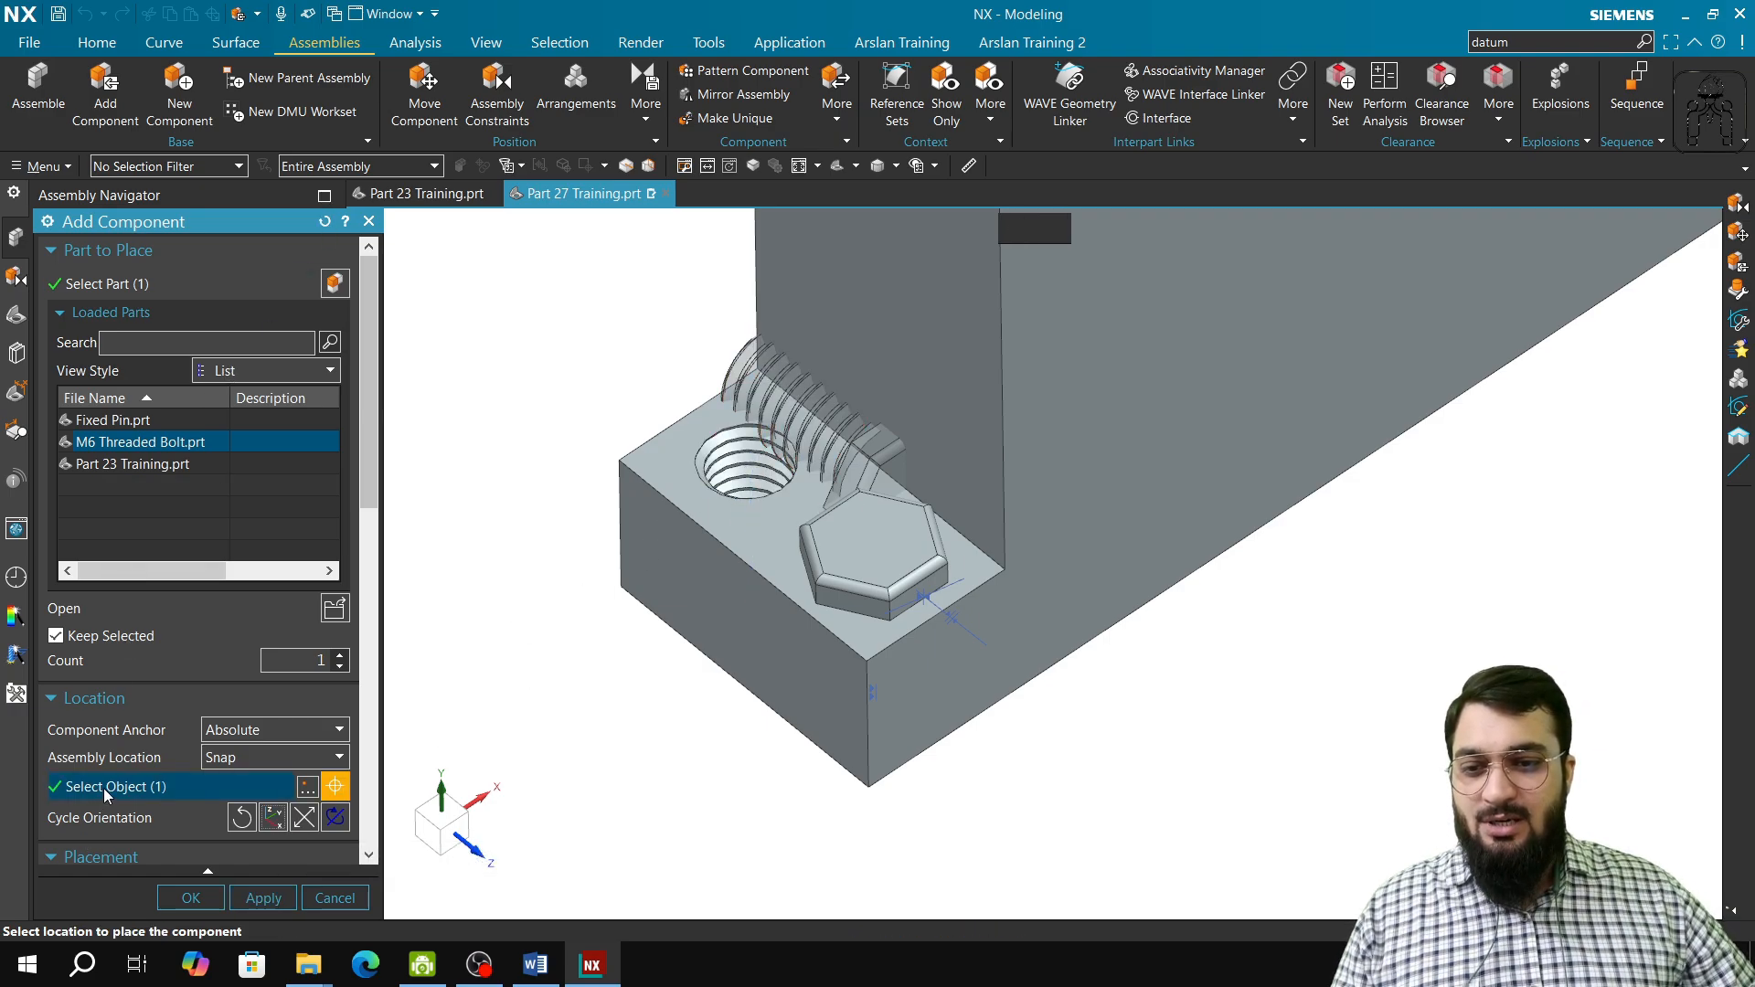
{"action": "right_click", "coordinate": [447, 700]}
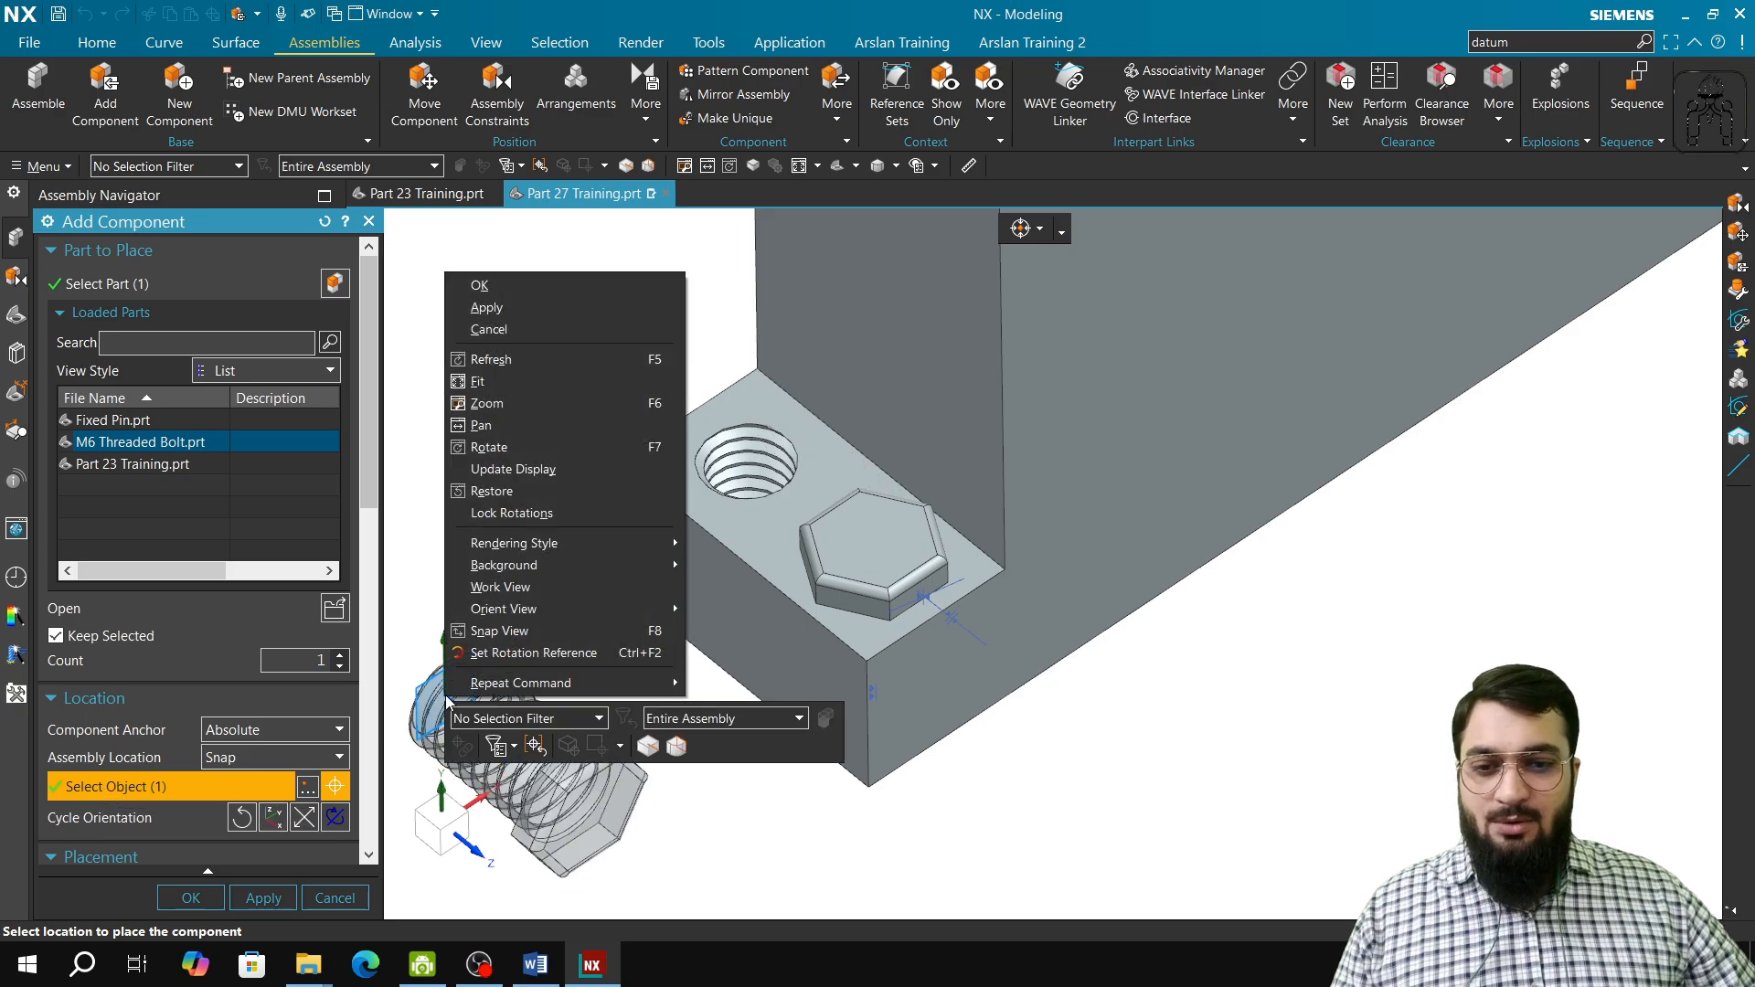
{"action": "left_click", "coordinate": [535, 747]}
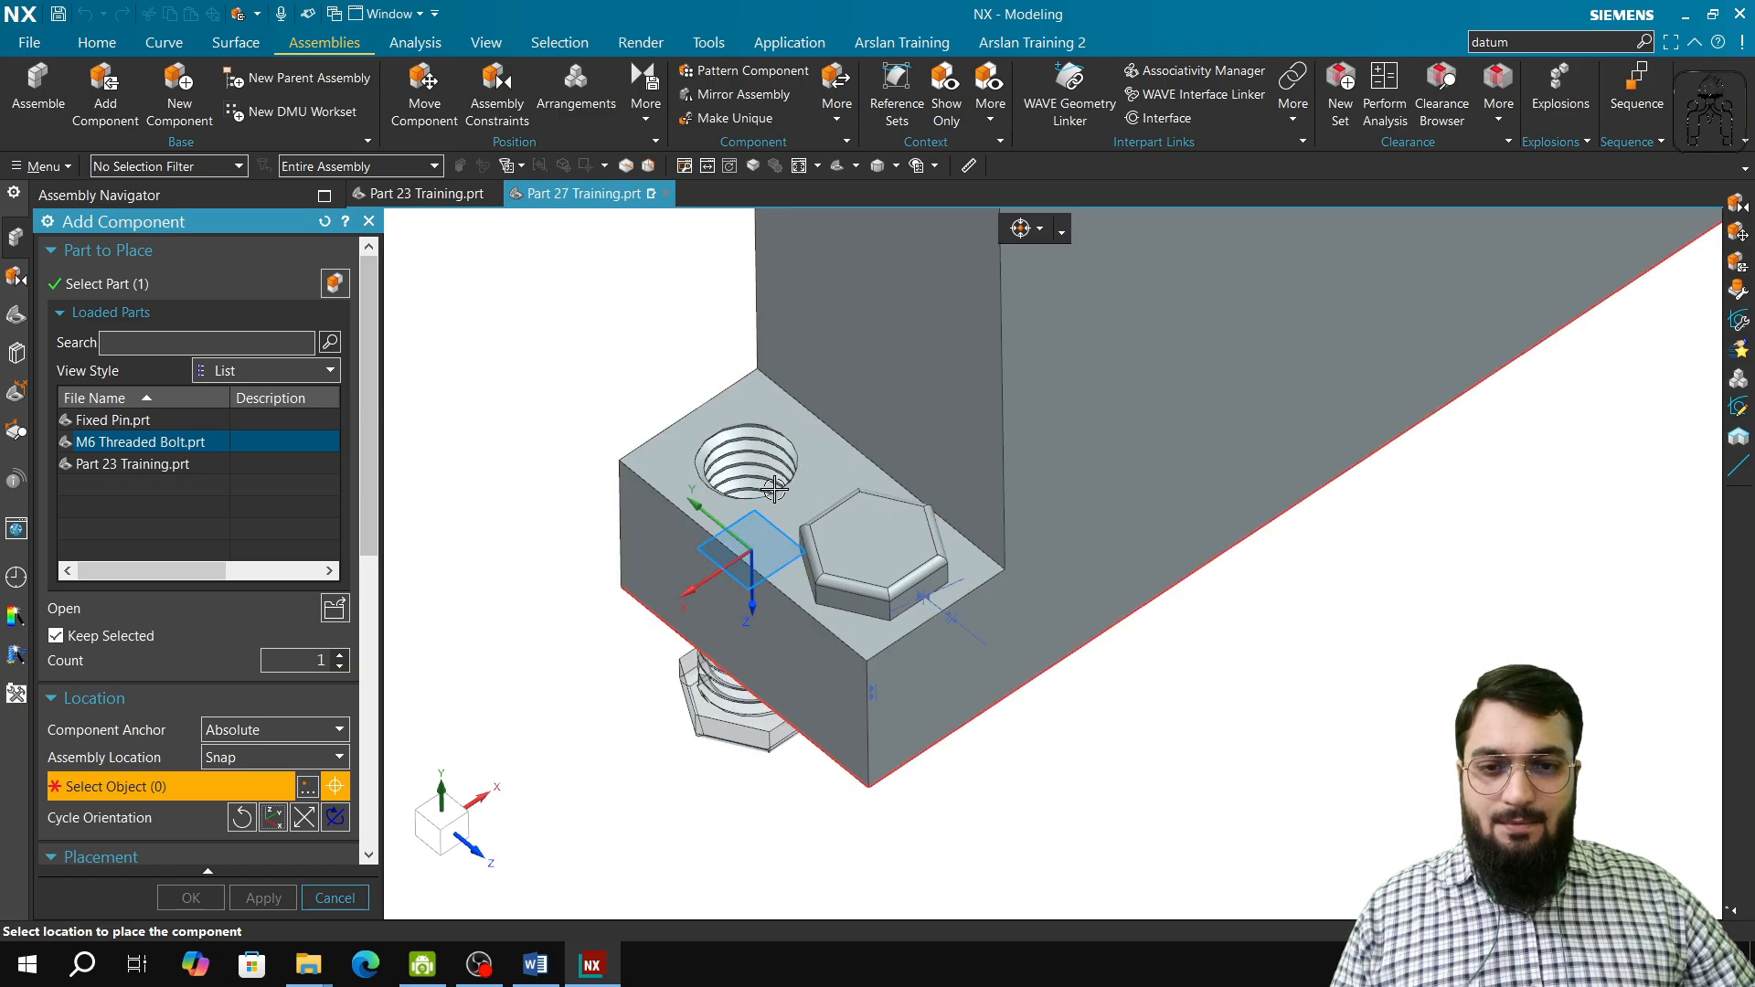
{"action": "left_click", "coordinate": [778, 492]}
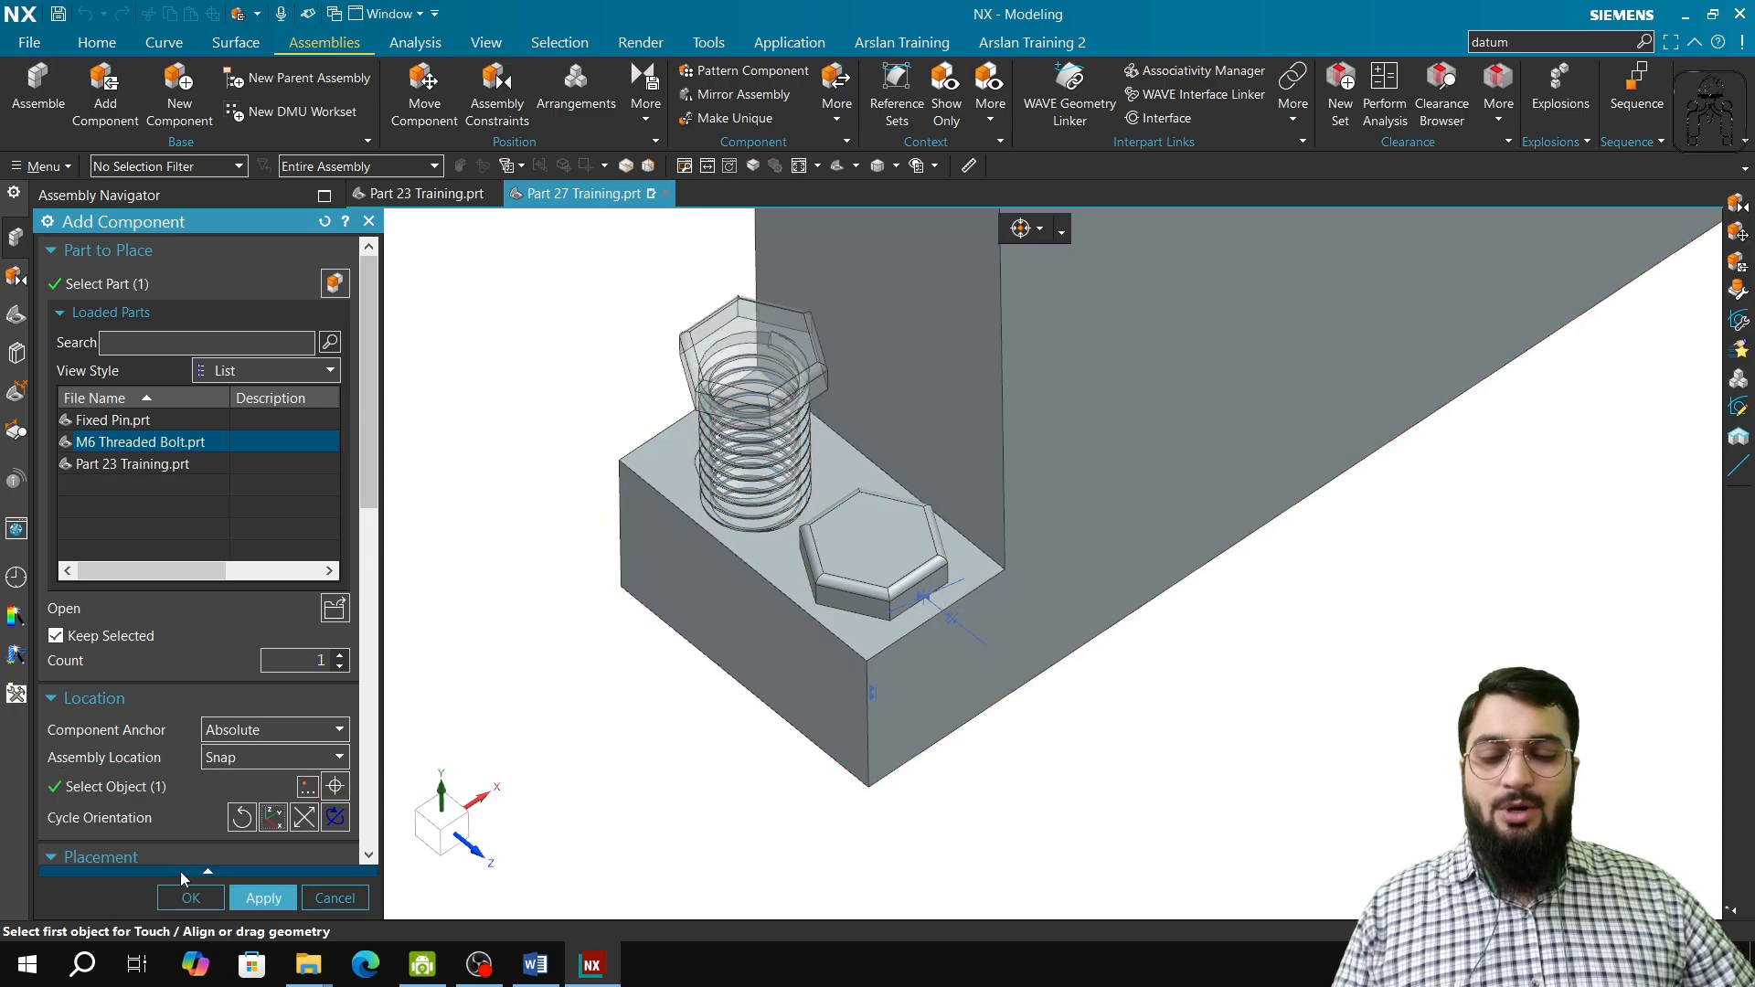
- Try other orientations for the snapped bolt by cycling its axes, reversing its Z direction and rotating it repeatedly around the Z axis
{"action": "left_click", "coordinate": [272, 819]}
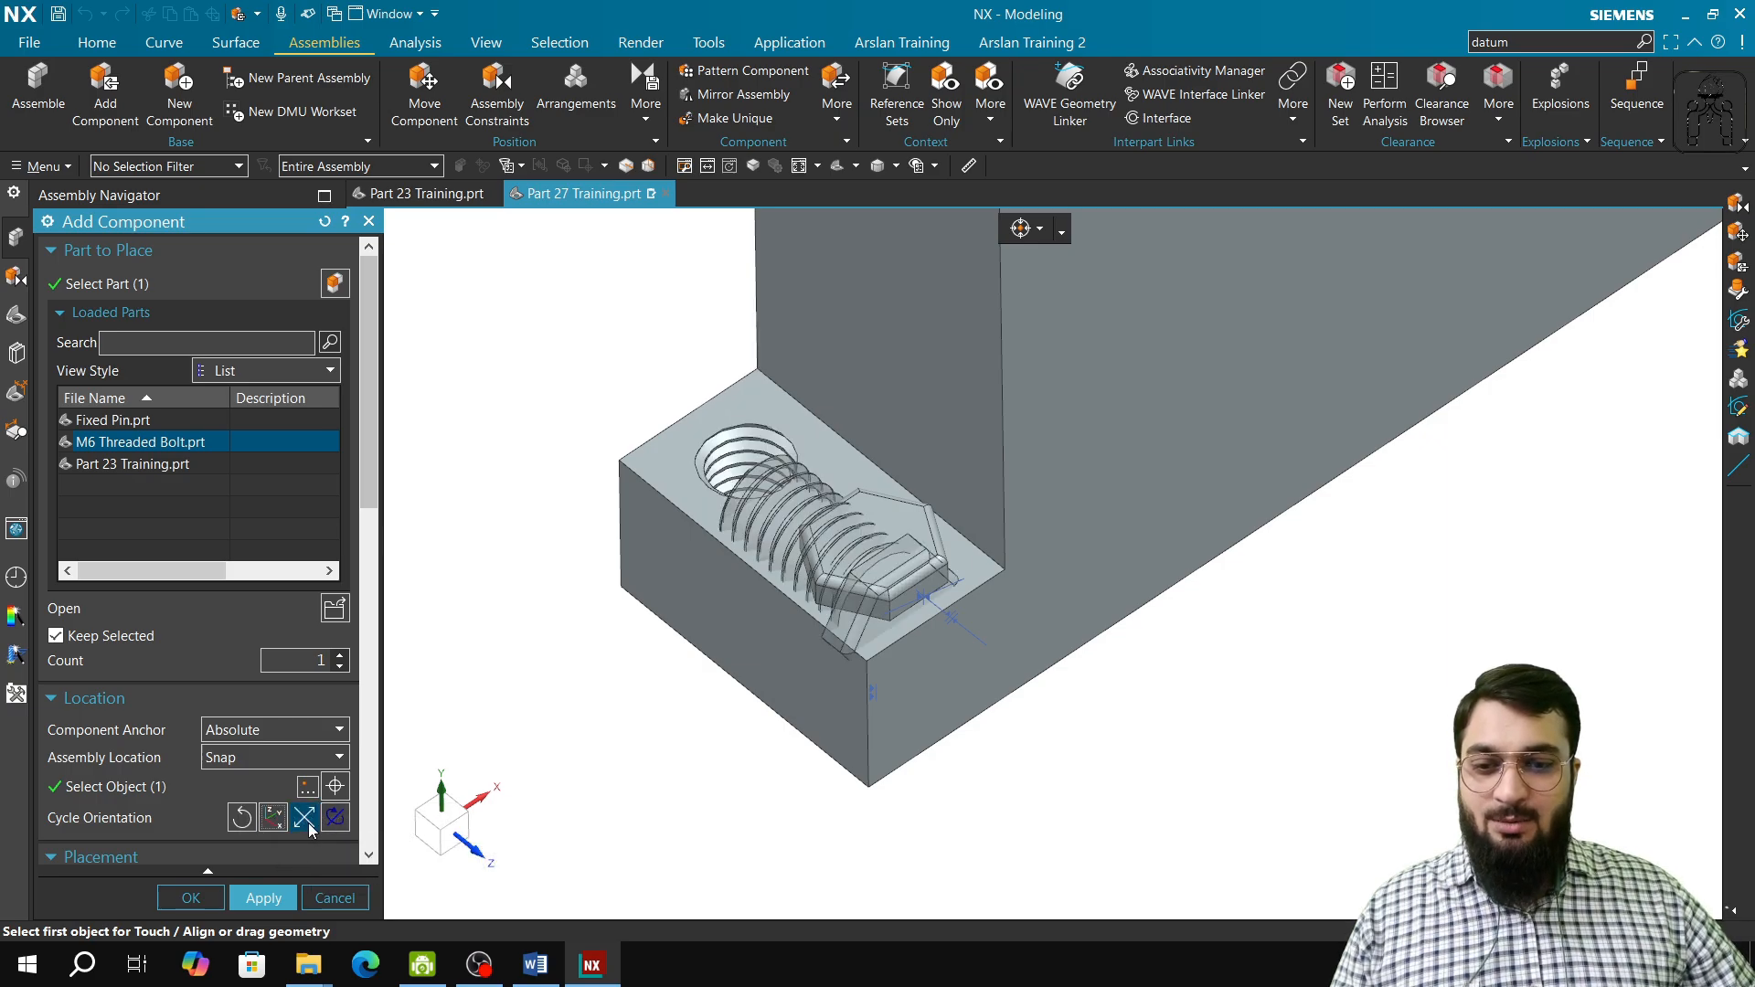
{"action": "left_click", "coordinate": [306, 821]}
{"action": "left_click", "coordinate": [307, 825]}
{"action": "left_click", "coordinate": [335, 821]}
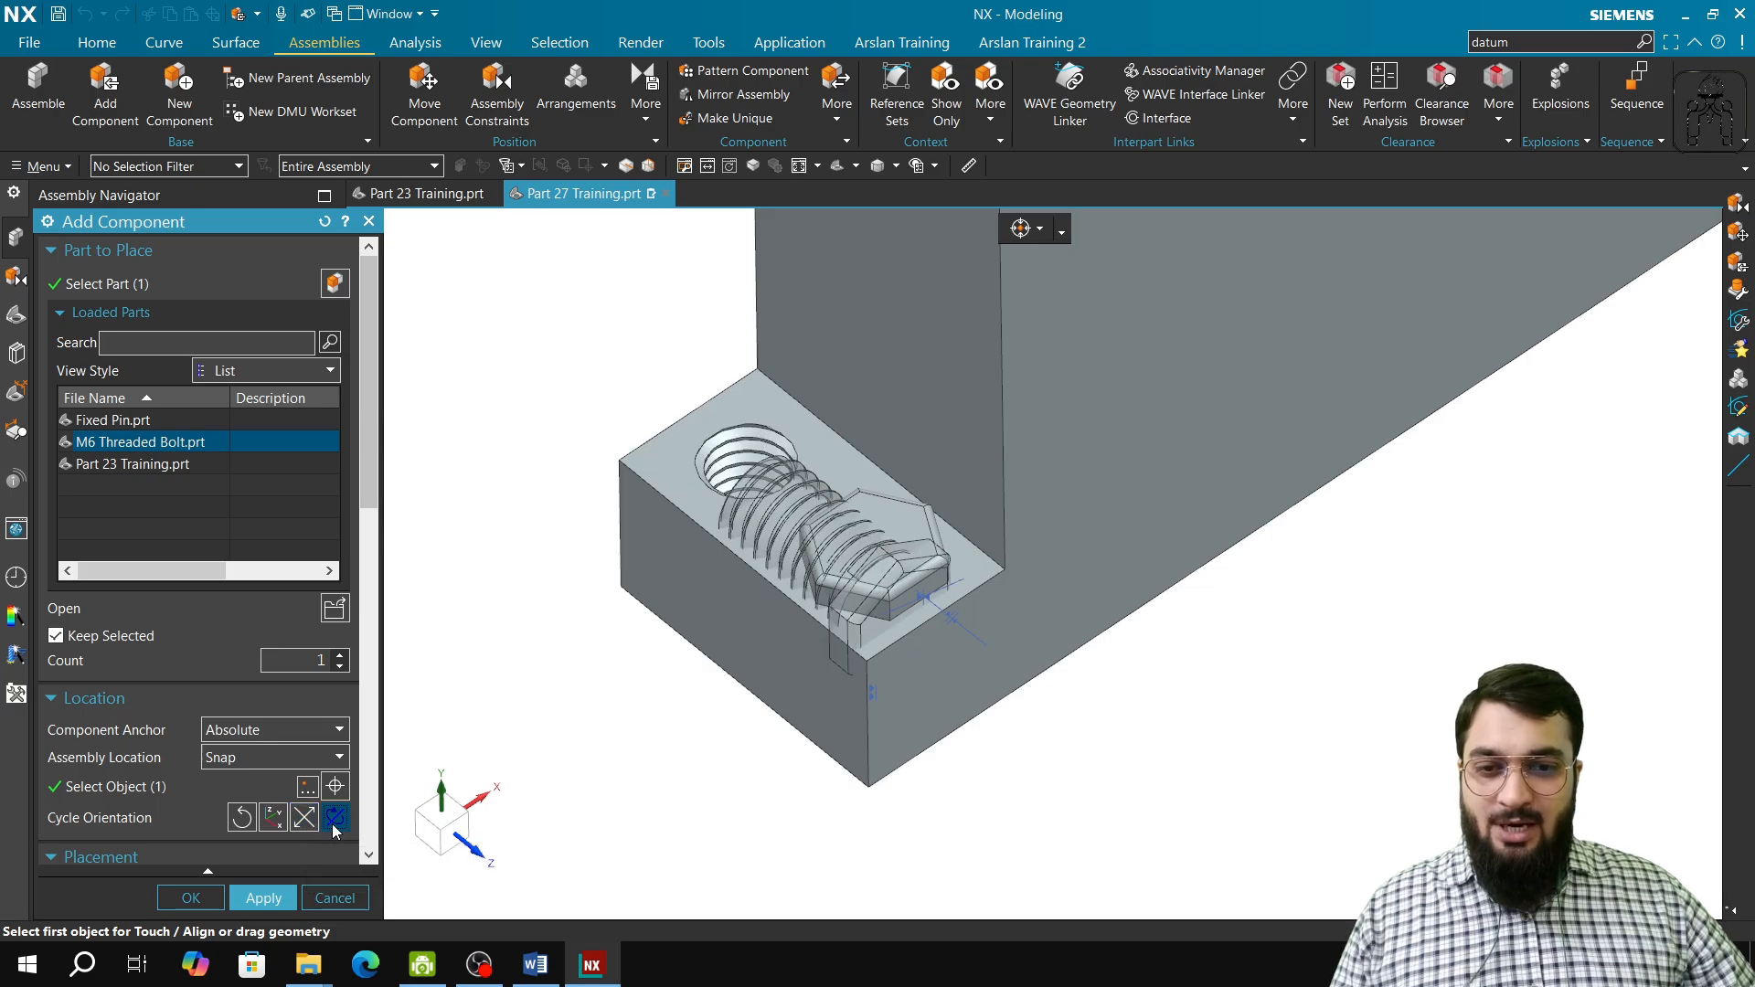
{"action": "left_click", "coordinate": [335, 823]}
{"action": "left_click", "coordinate": [333, 825]}
{"action": "left_click", "coordinate": [334, 825]}
{"action": "left_click", "coordinate": [333, 824]}
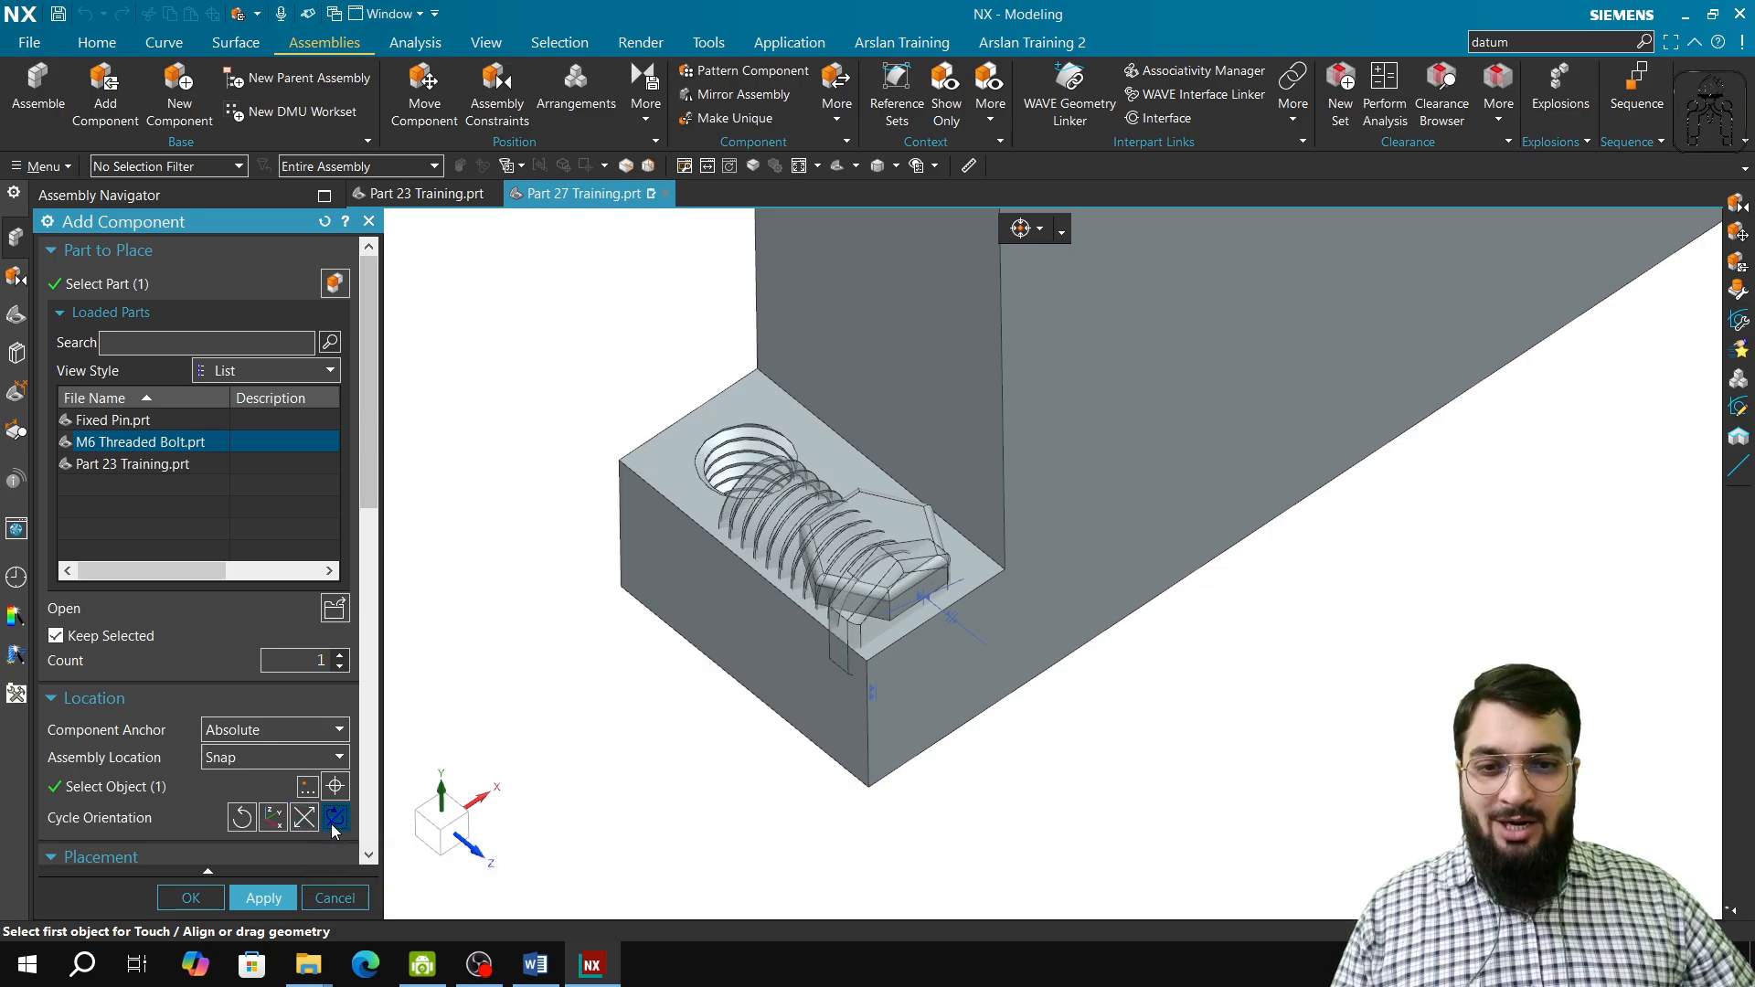
{"action": "left_click", "coordinate": [333, 825]}
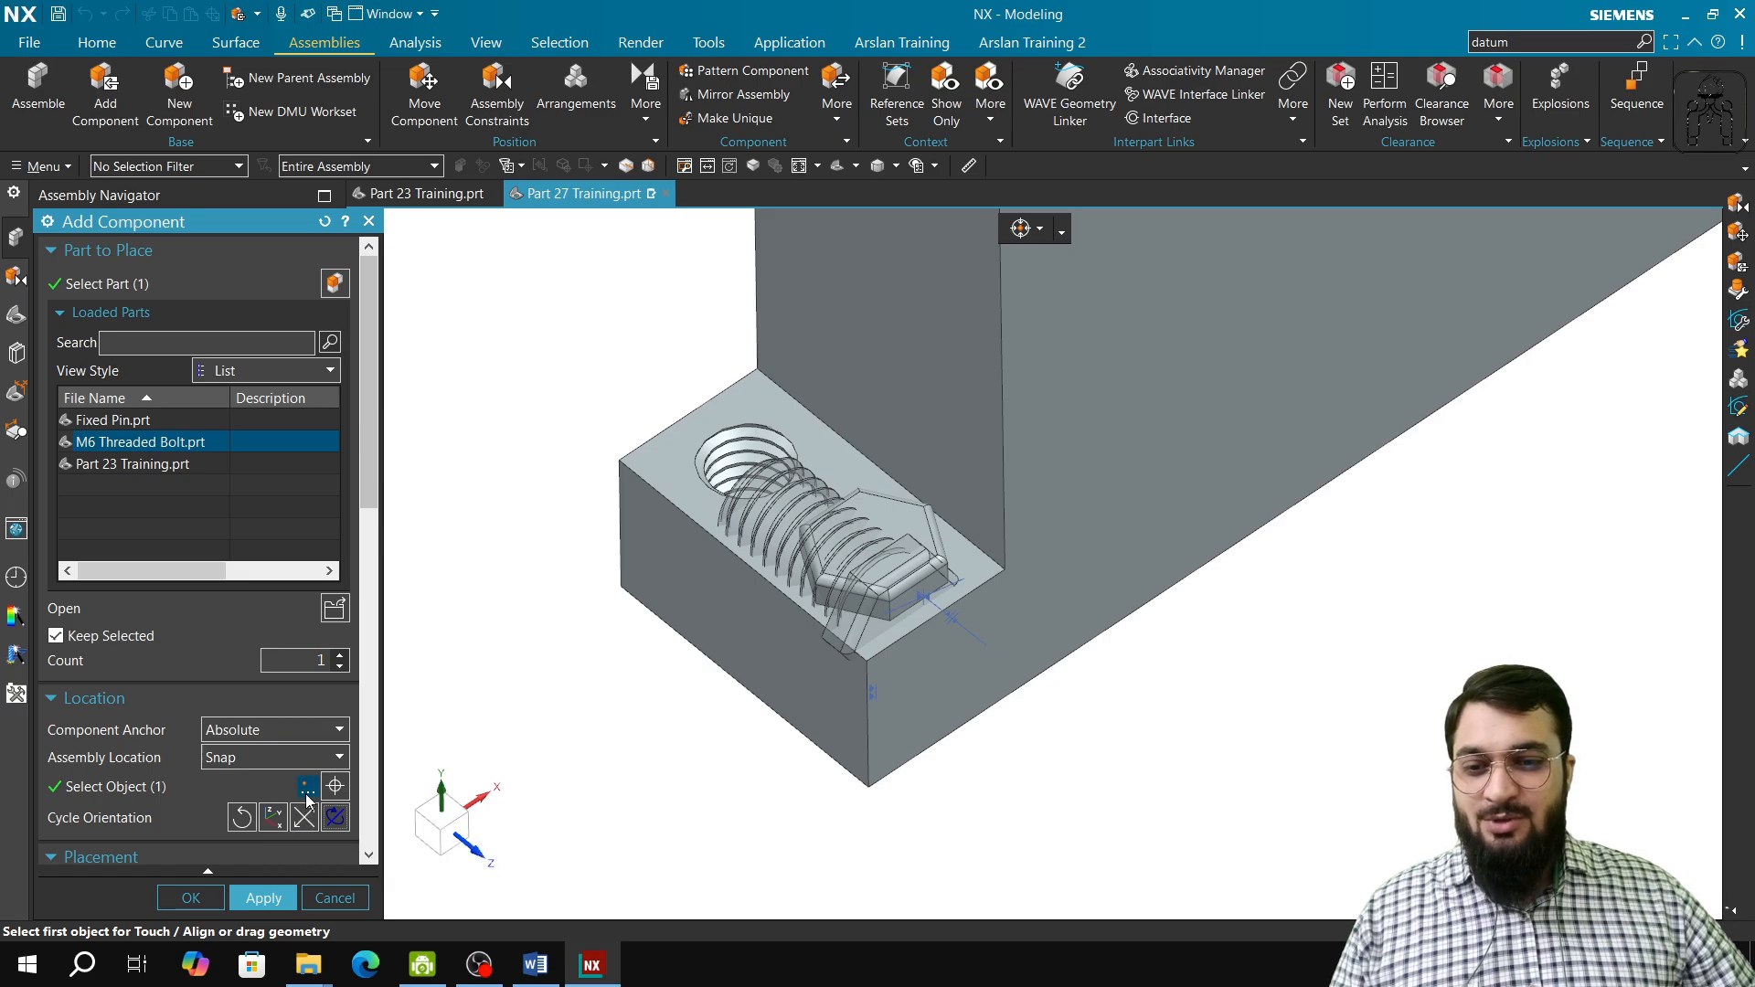
- Snap the M6 Threaded Bolt upright at the empty threaded hole in the Fixed Pin foot and apply the placement
{"action": "right_click", "coordinate": [524, 716]}
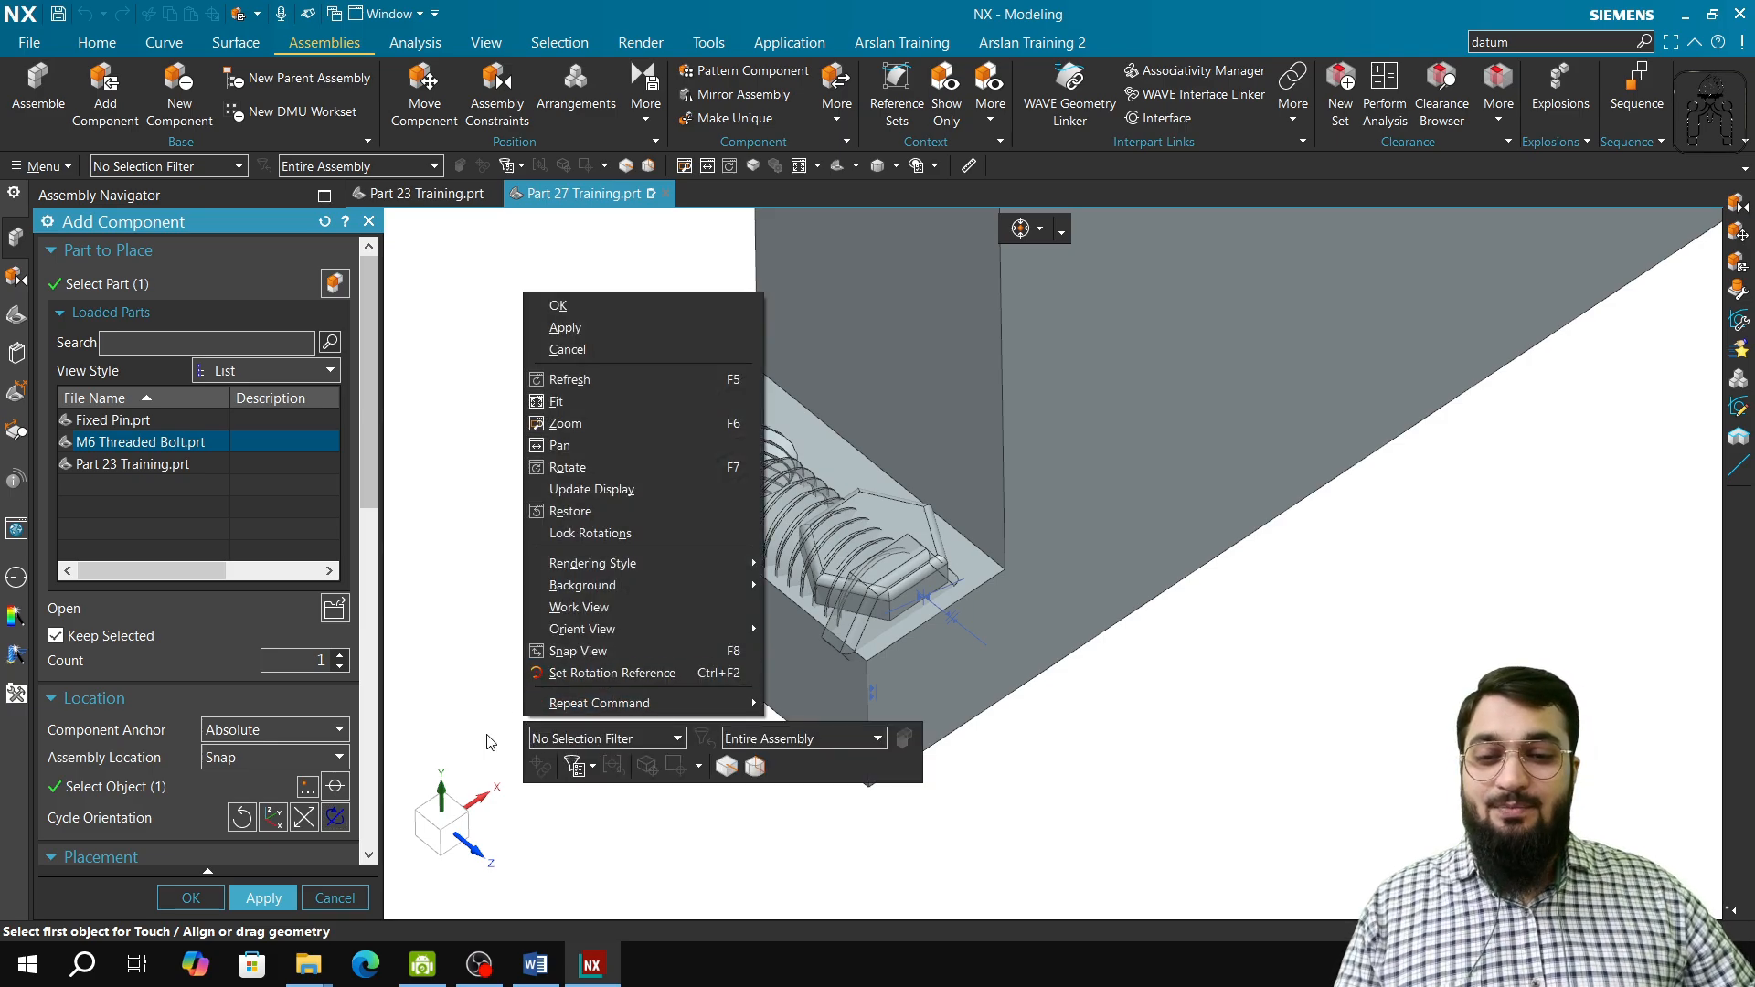
{"action": "left_click", "coordinate": [104, 801]}
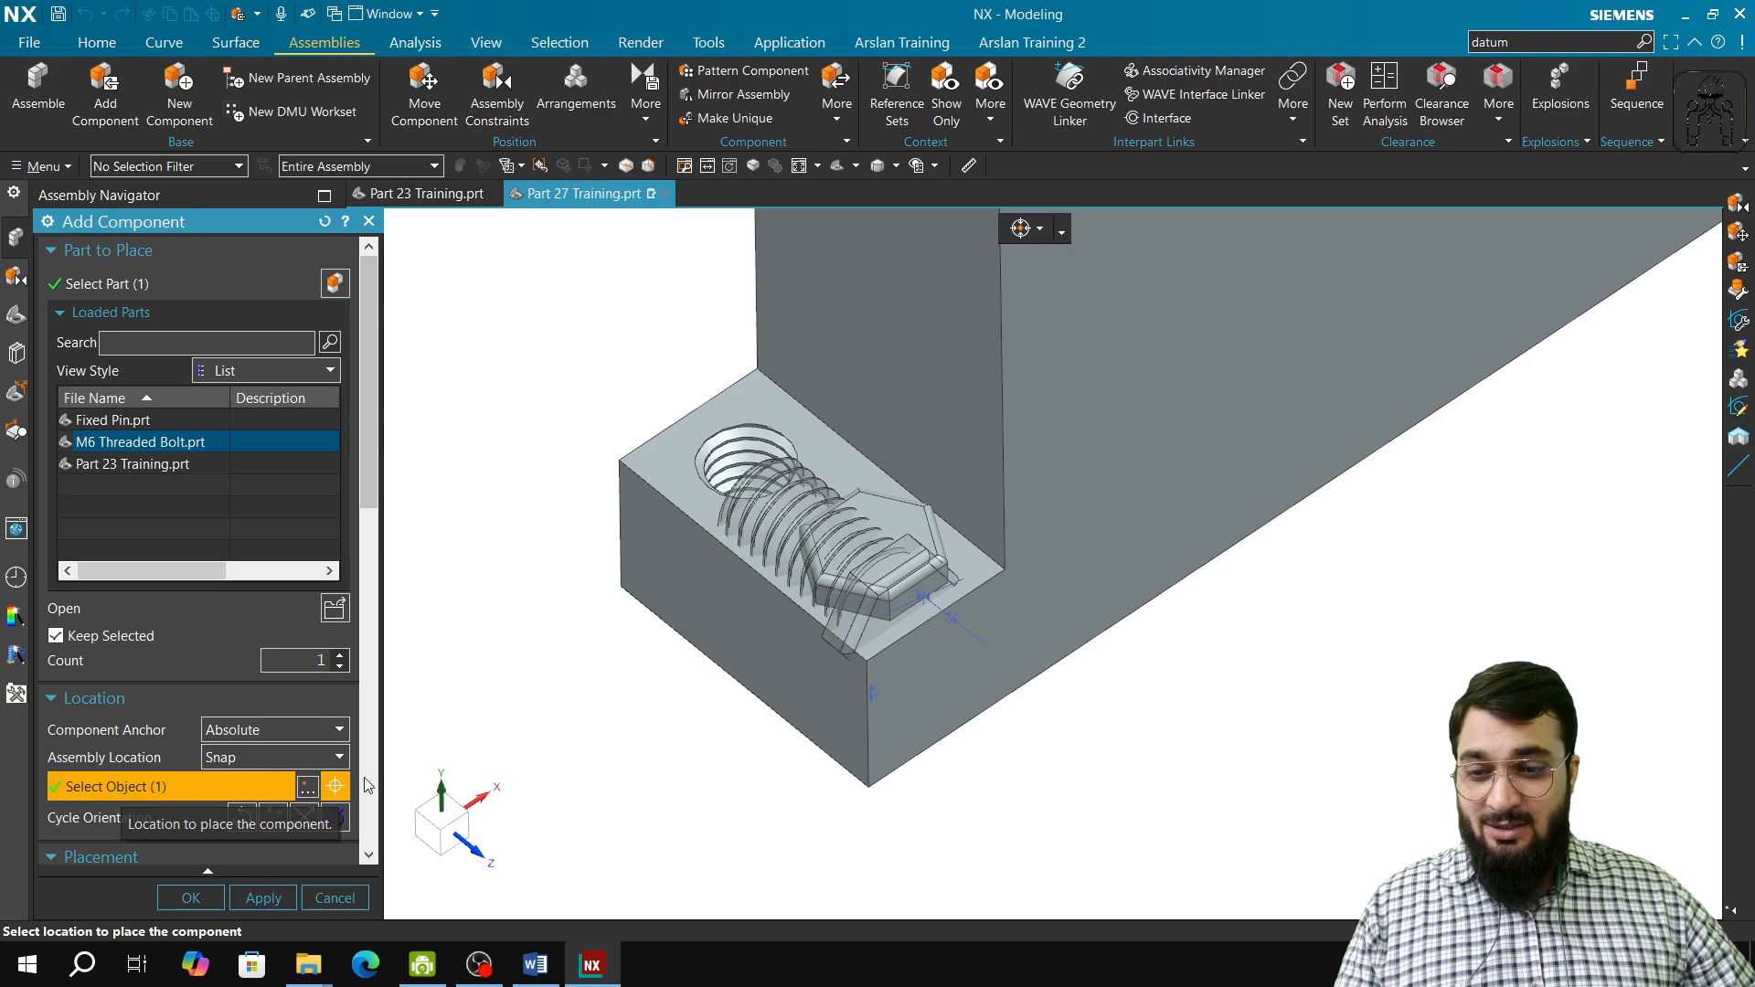
{"action": "right_click", "coordinate": [558, 722]}
{"action": "left_click", "coordinate": [638, 755]}
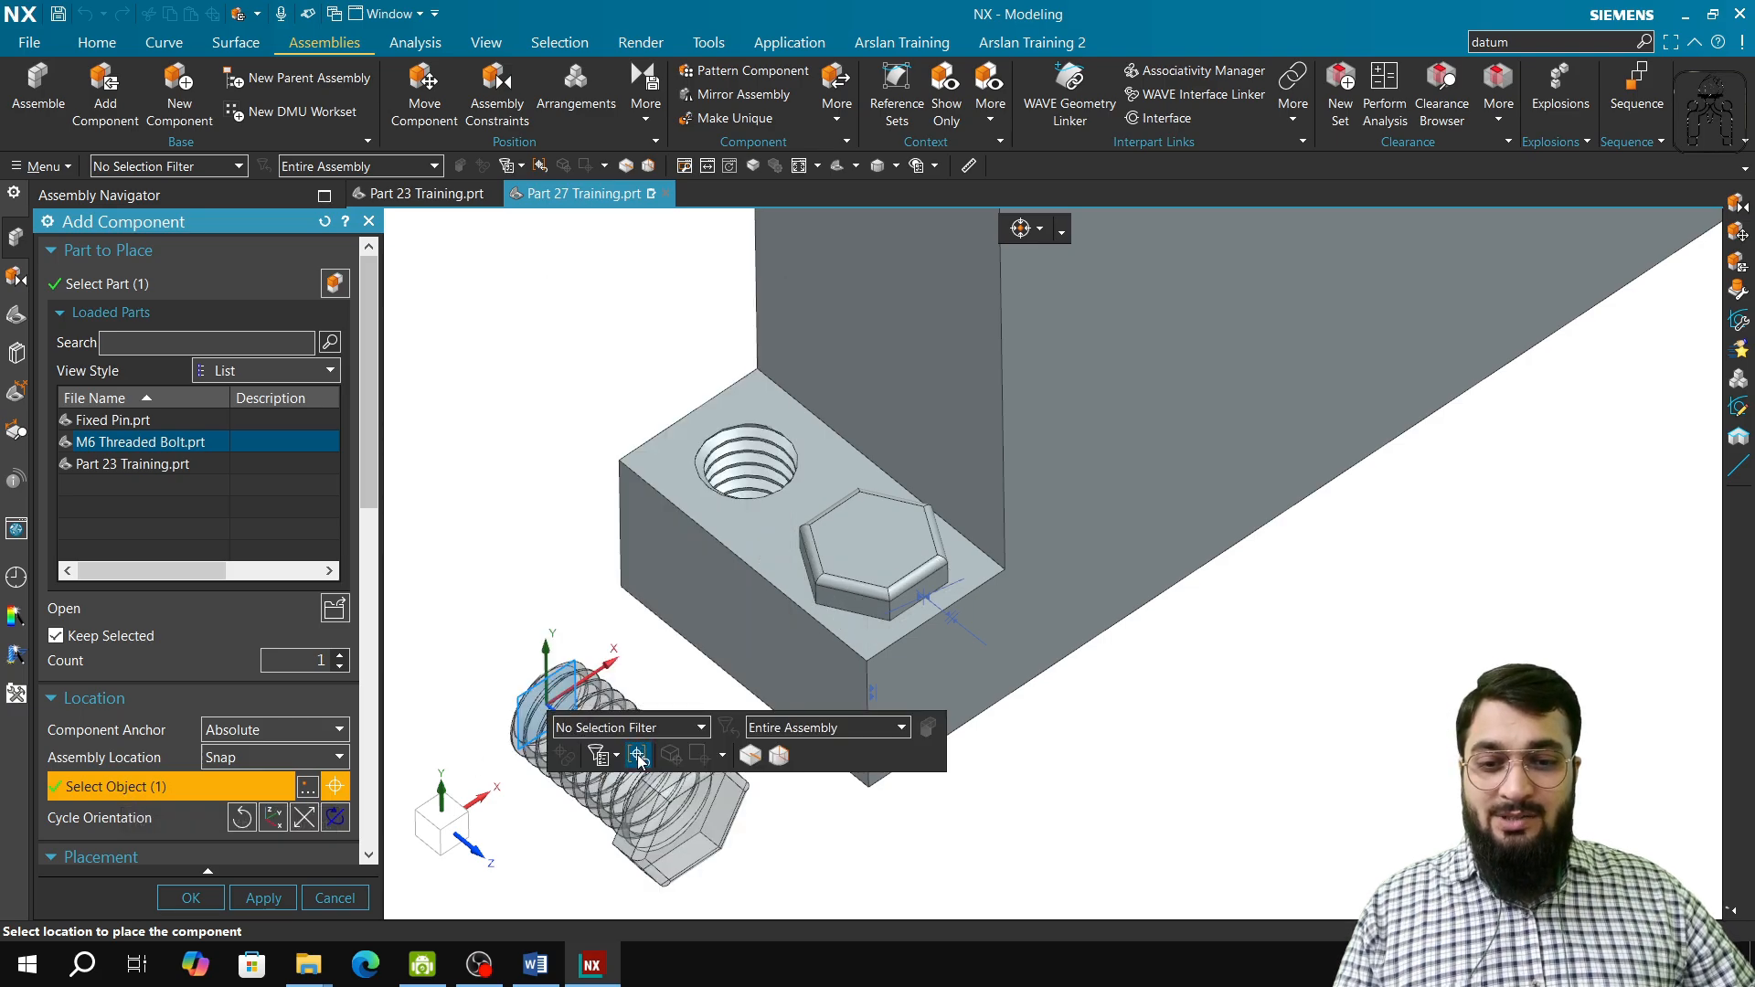
{"action": "left_click", "coordinate": [737, 506]}
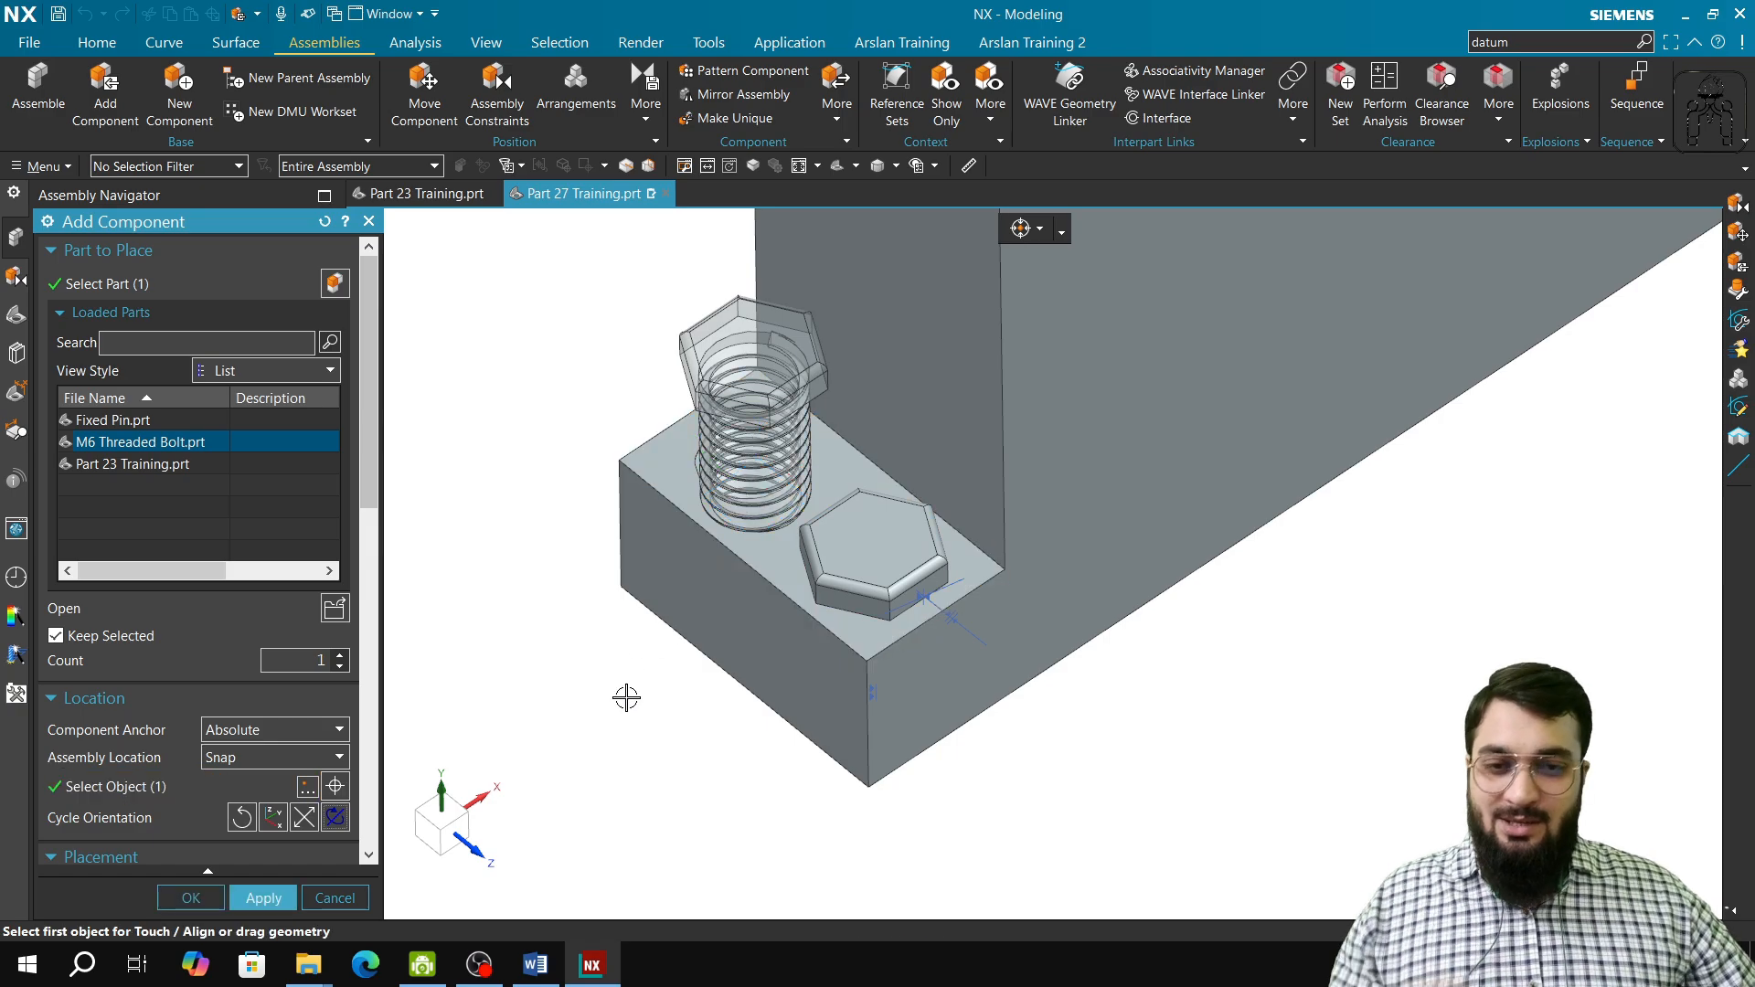
{"action": "middle_click_drag", "start_coordinate": [626, 698], "coordinate": [650, 650]}
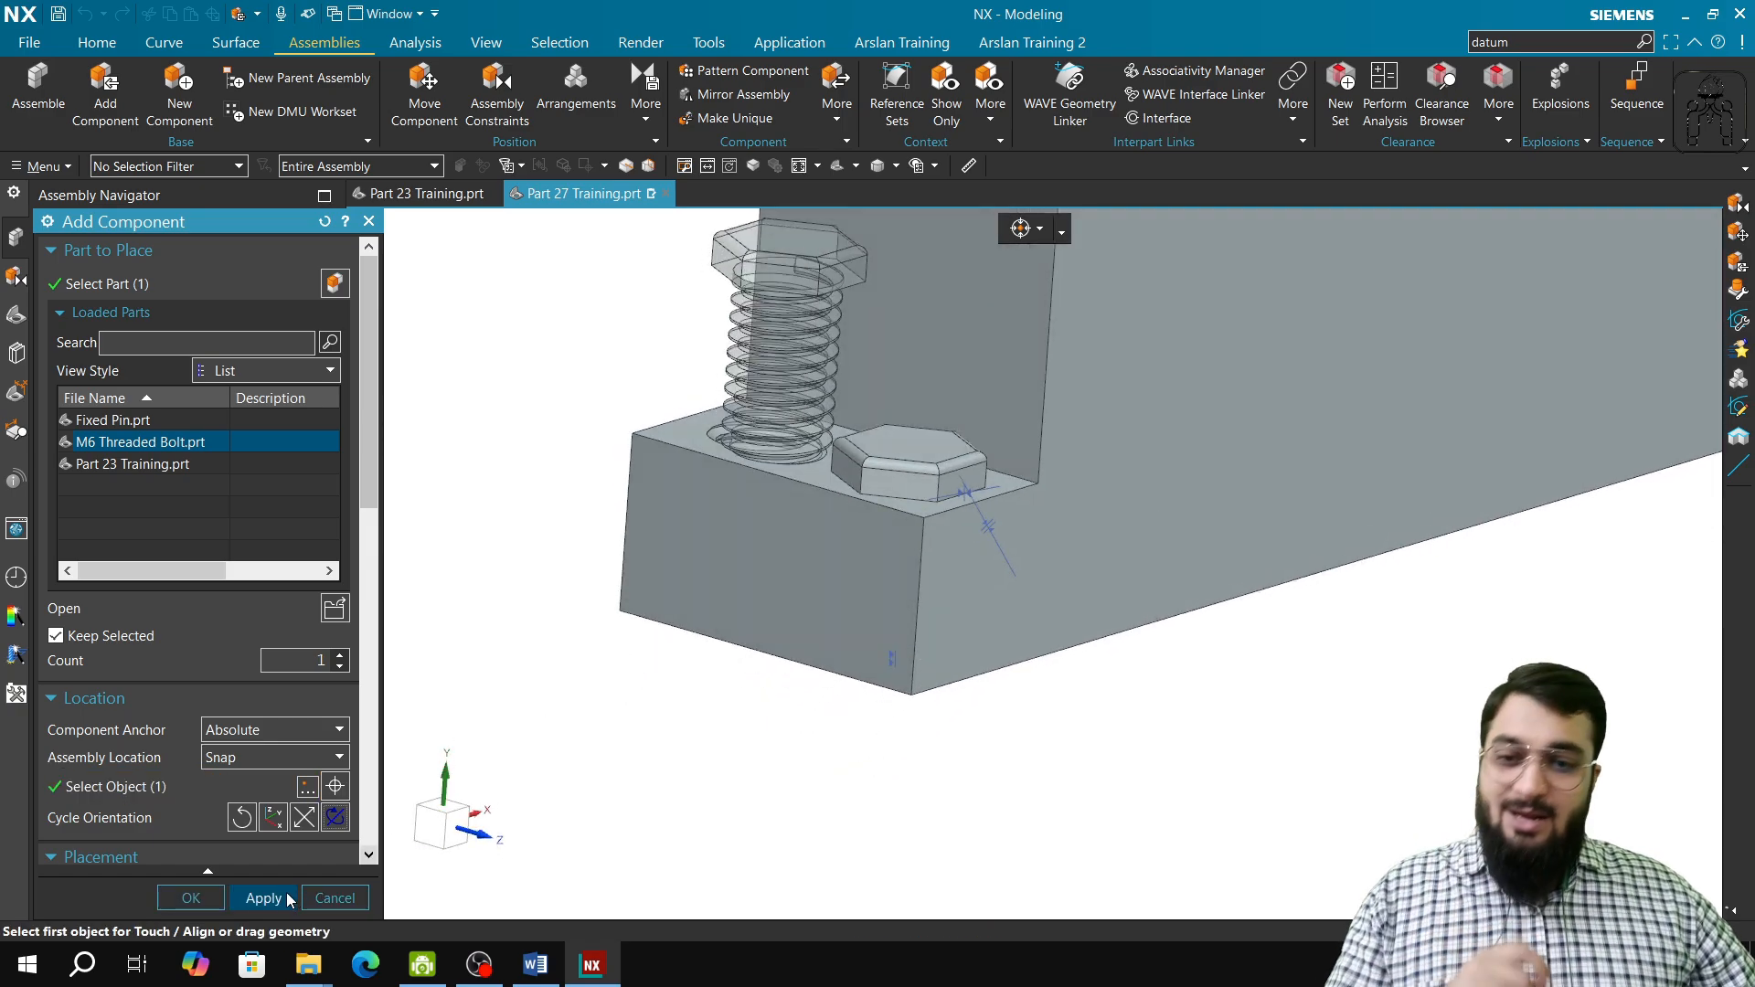
{"action": "left_click", "coordinate": [278, 905]}
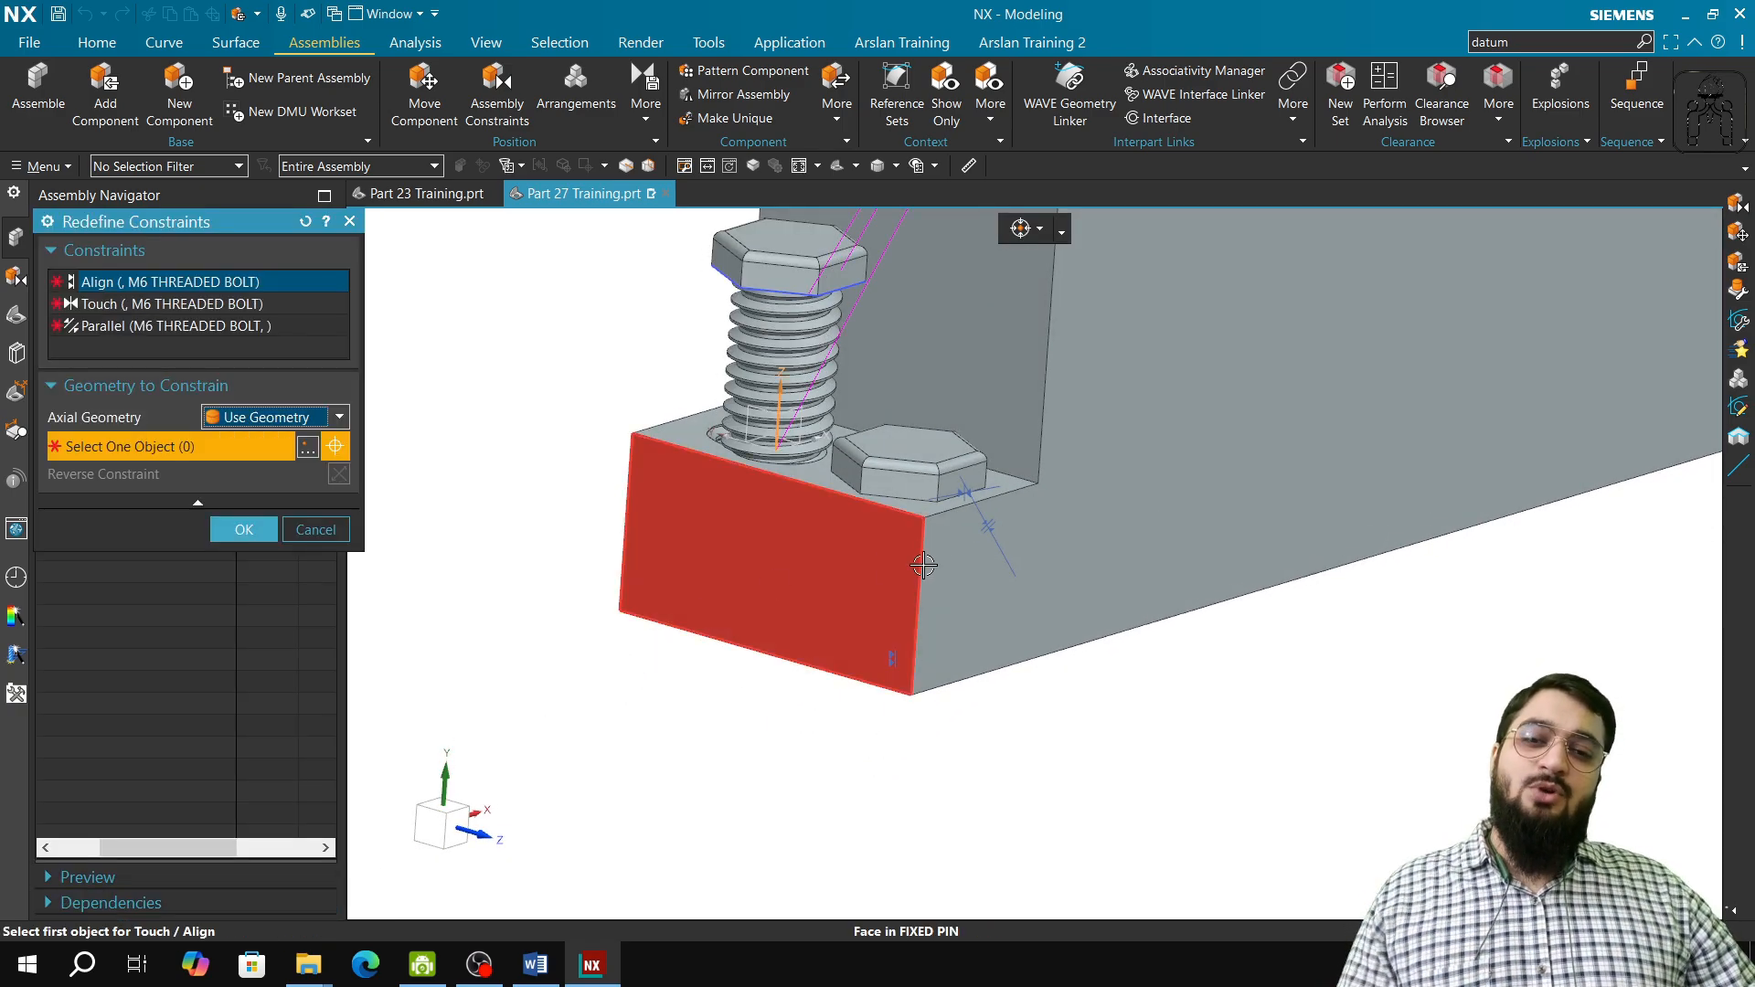
- Skip redefining the remembered constraints for the newly placed bolt and finish adding components
{"action": "middle_click_drag", "start_coordinate": [1088, 554], "coordinate": [1060, 581]}
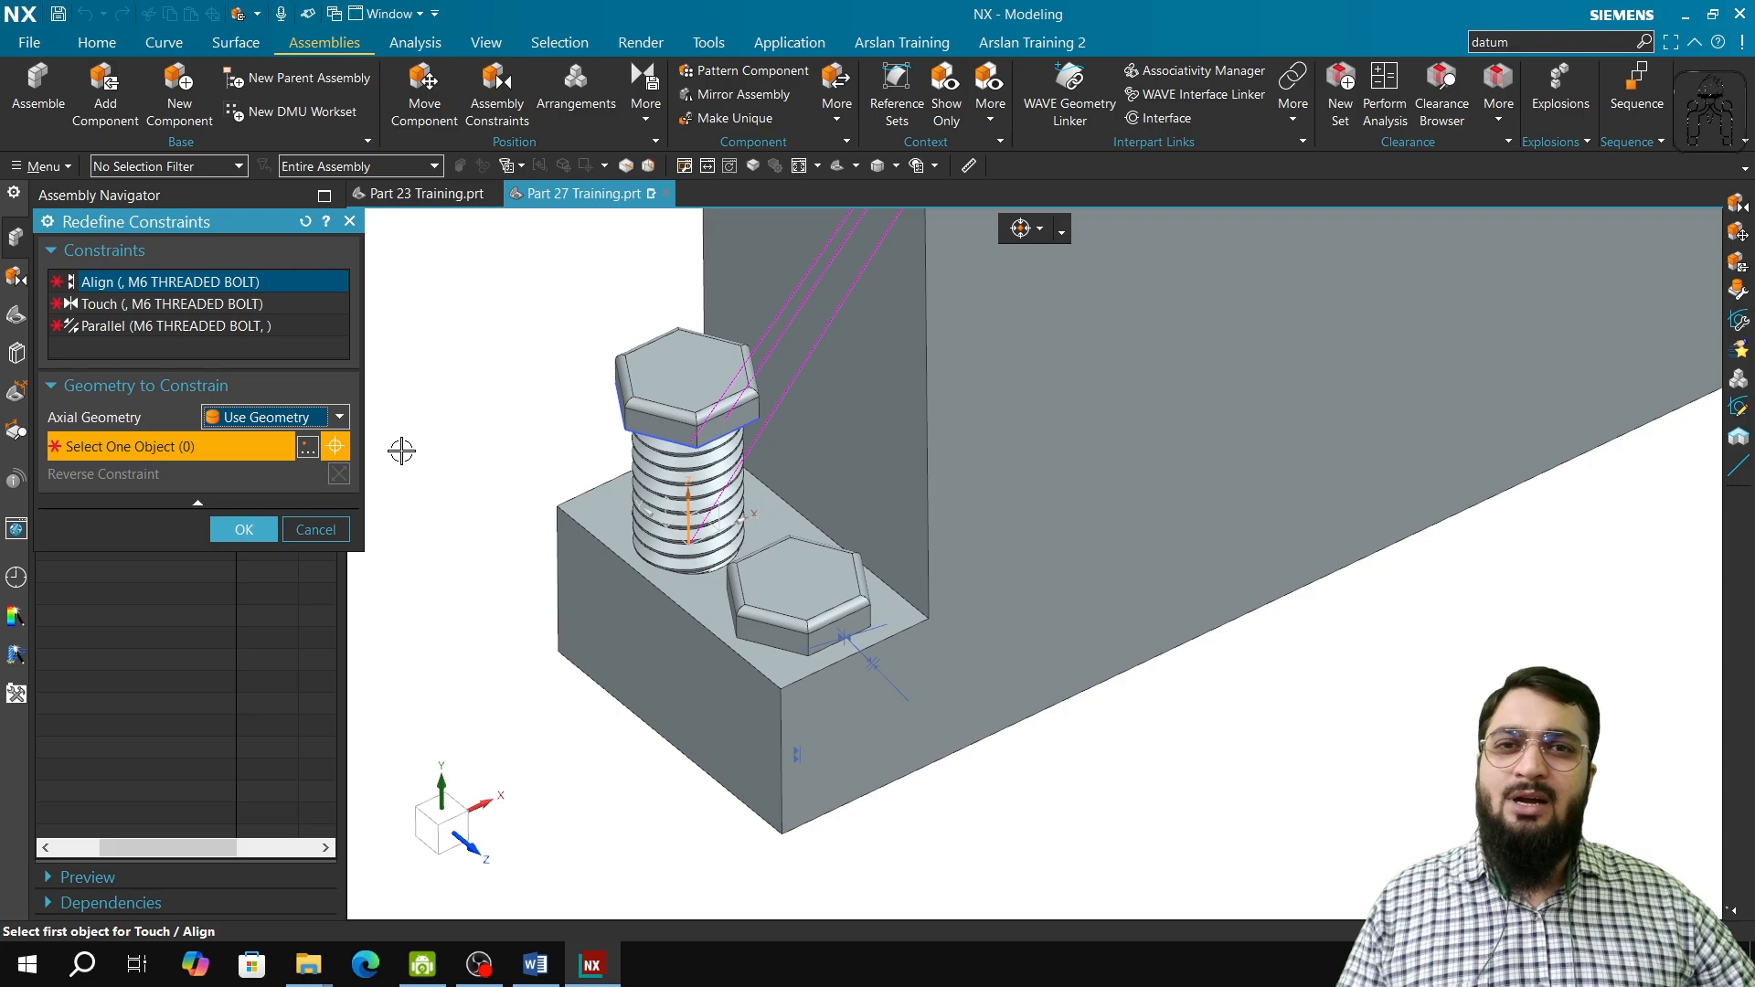
{"action": "left_click", "coordinate": [284, 530]}
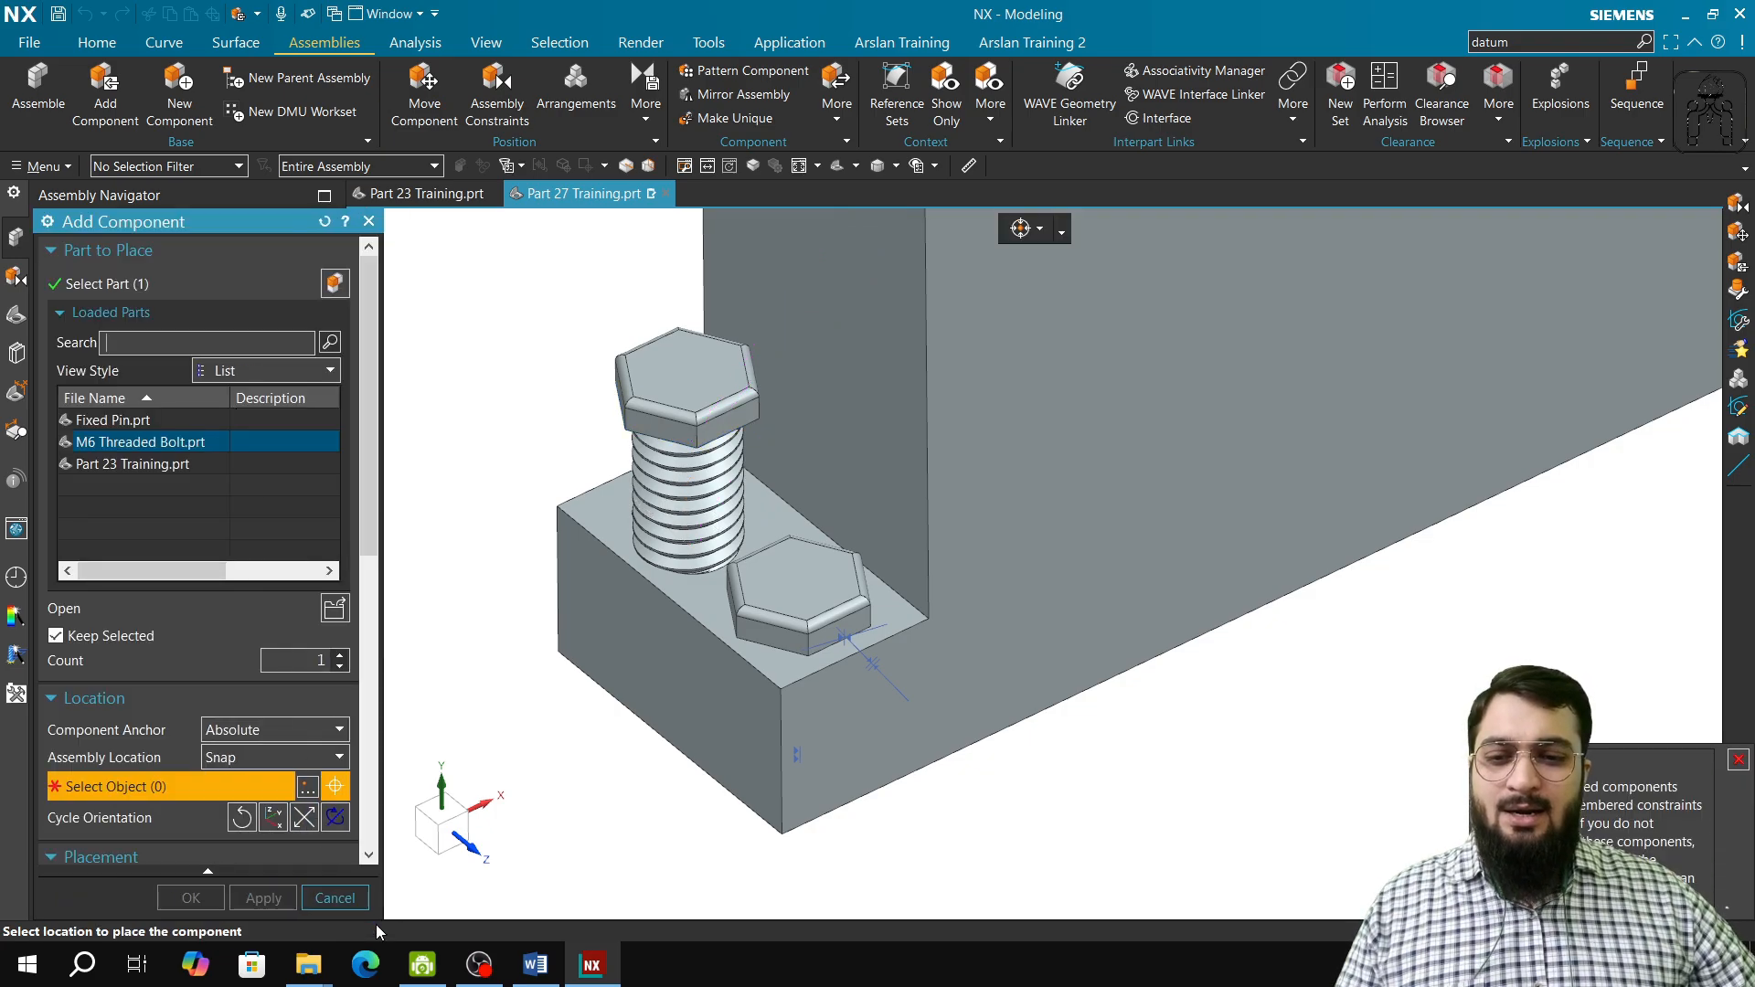
{"action": "left_click", "coordinate": [334, 898]}
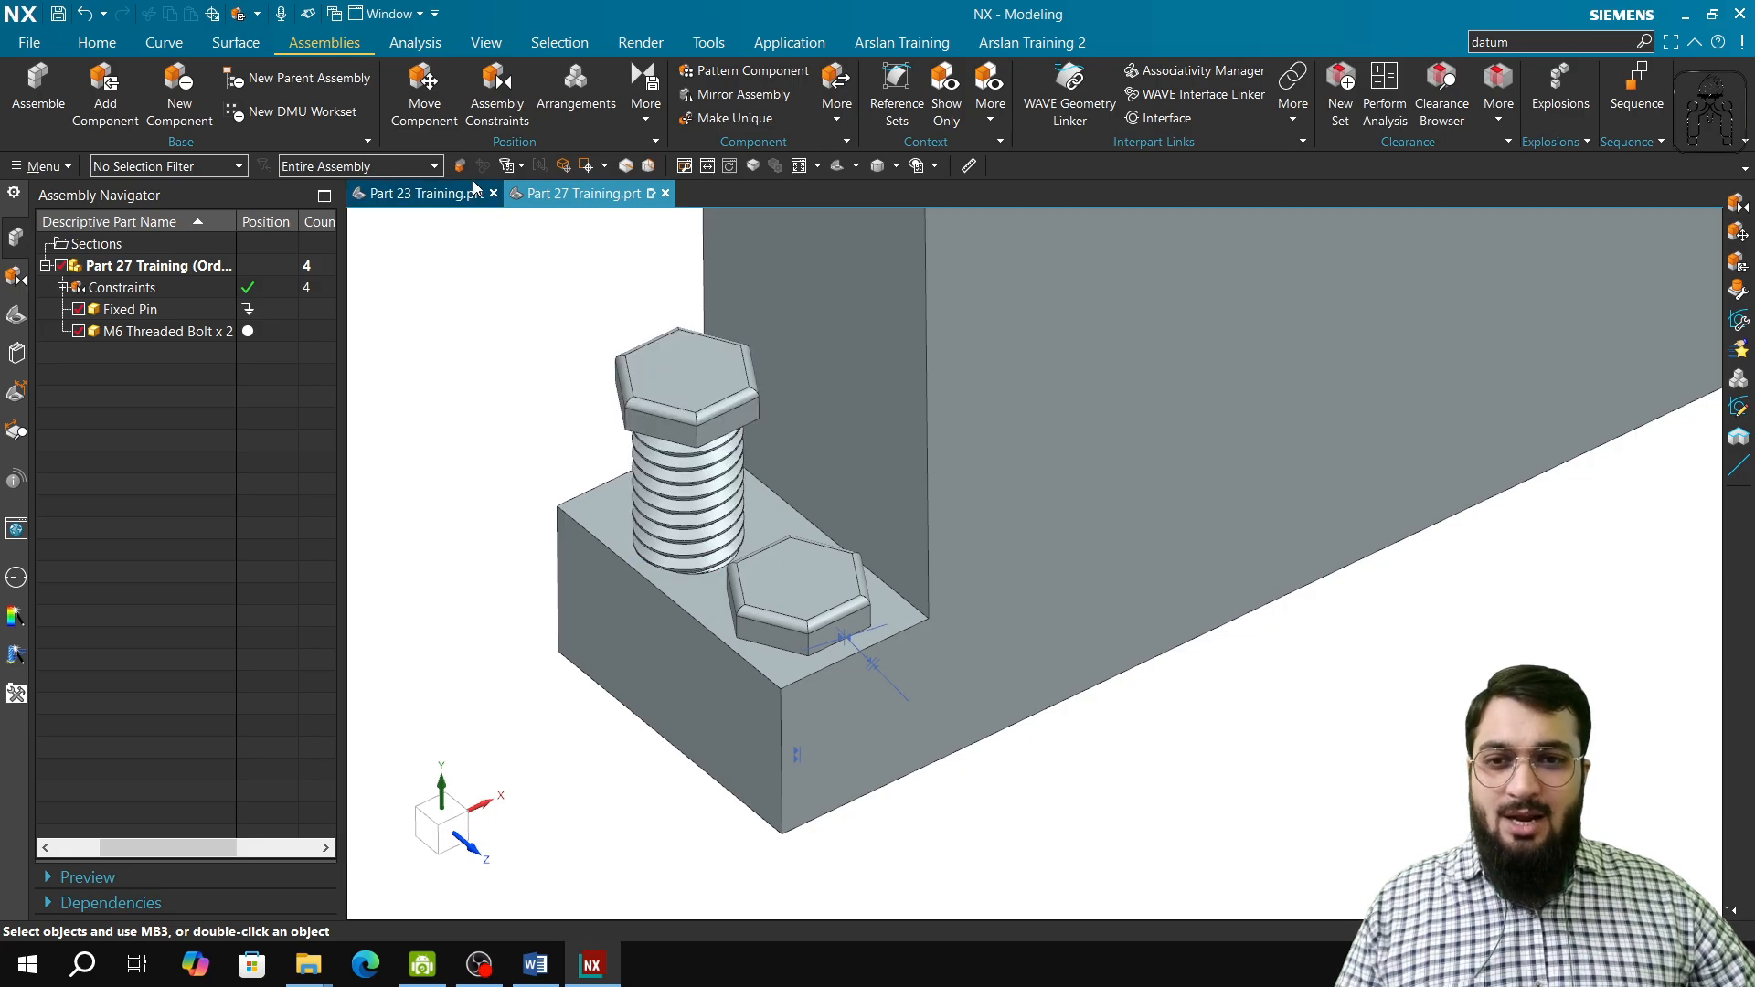
- Try to move and tilt the raised, unconstrained bolt away from its hole using Dynamic motion, and discard the changes
{"action": "left_click", "coordinate": [424, 92]}
{"action": "left_click", "coordinate": [666, 407]}
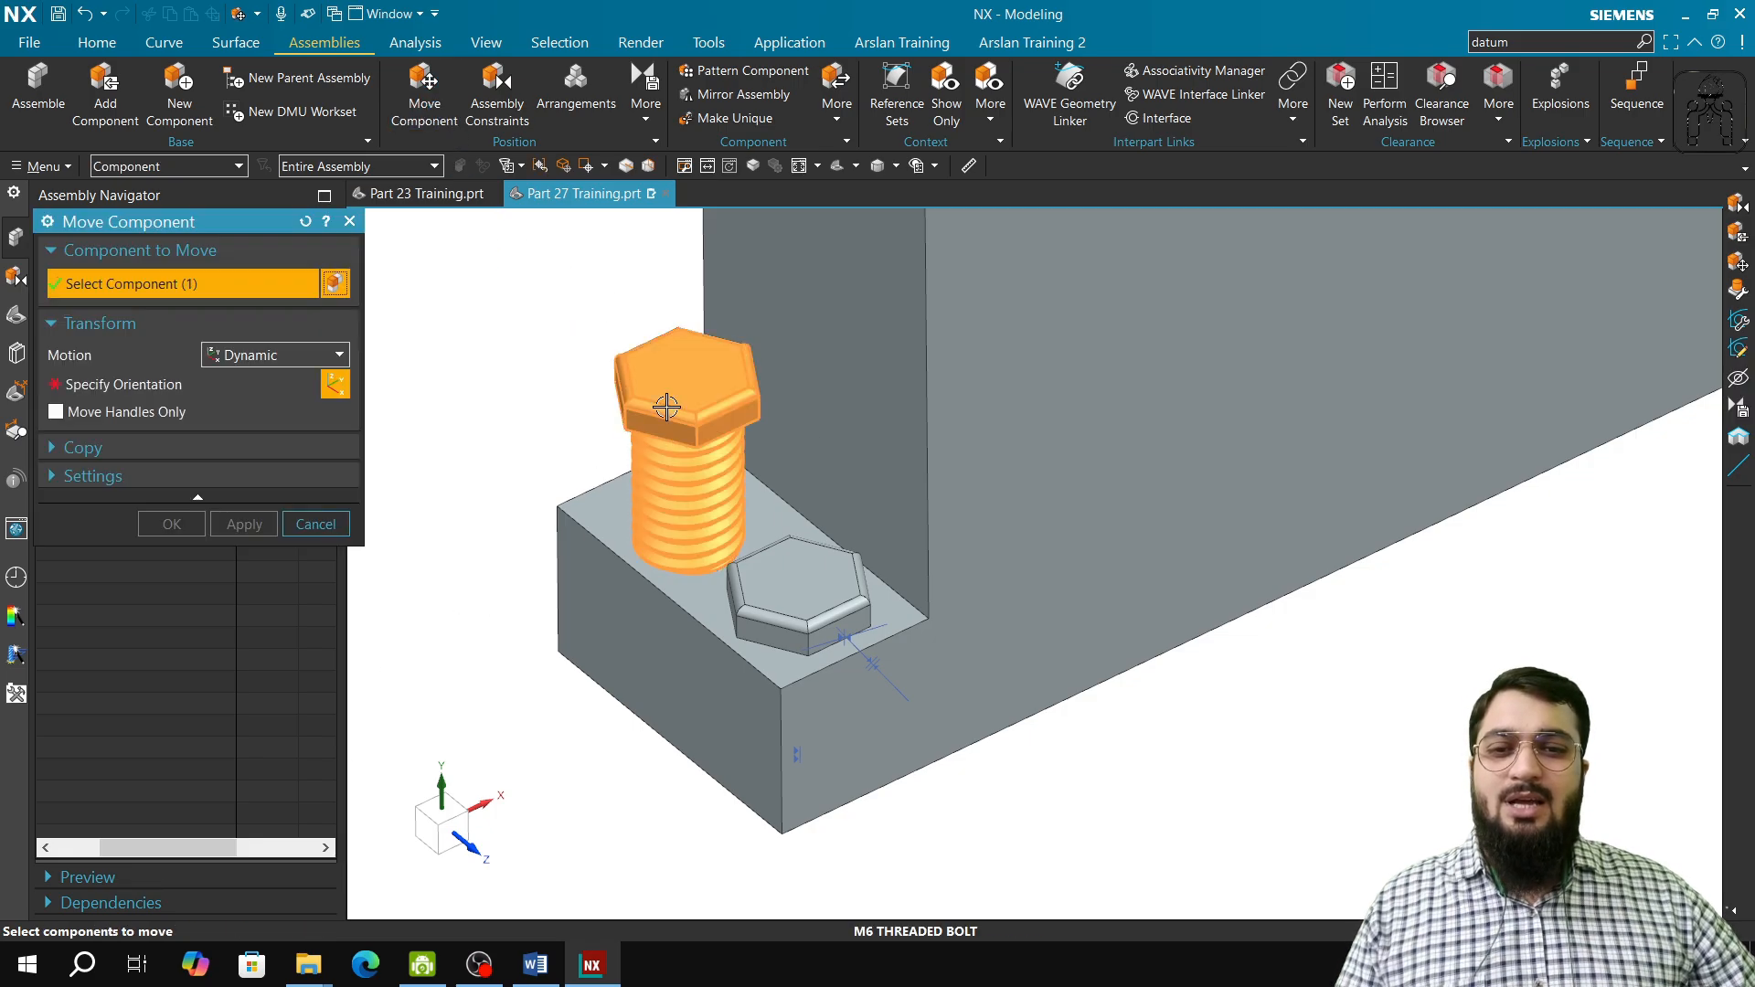
{"action": "left_click", "coordinate": [142, 393]}
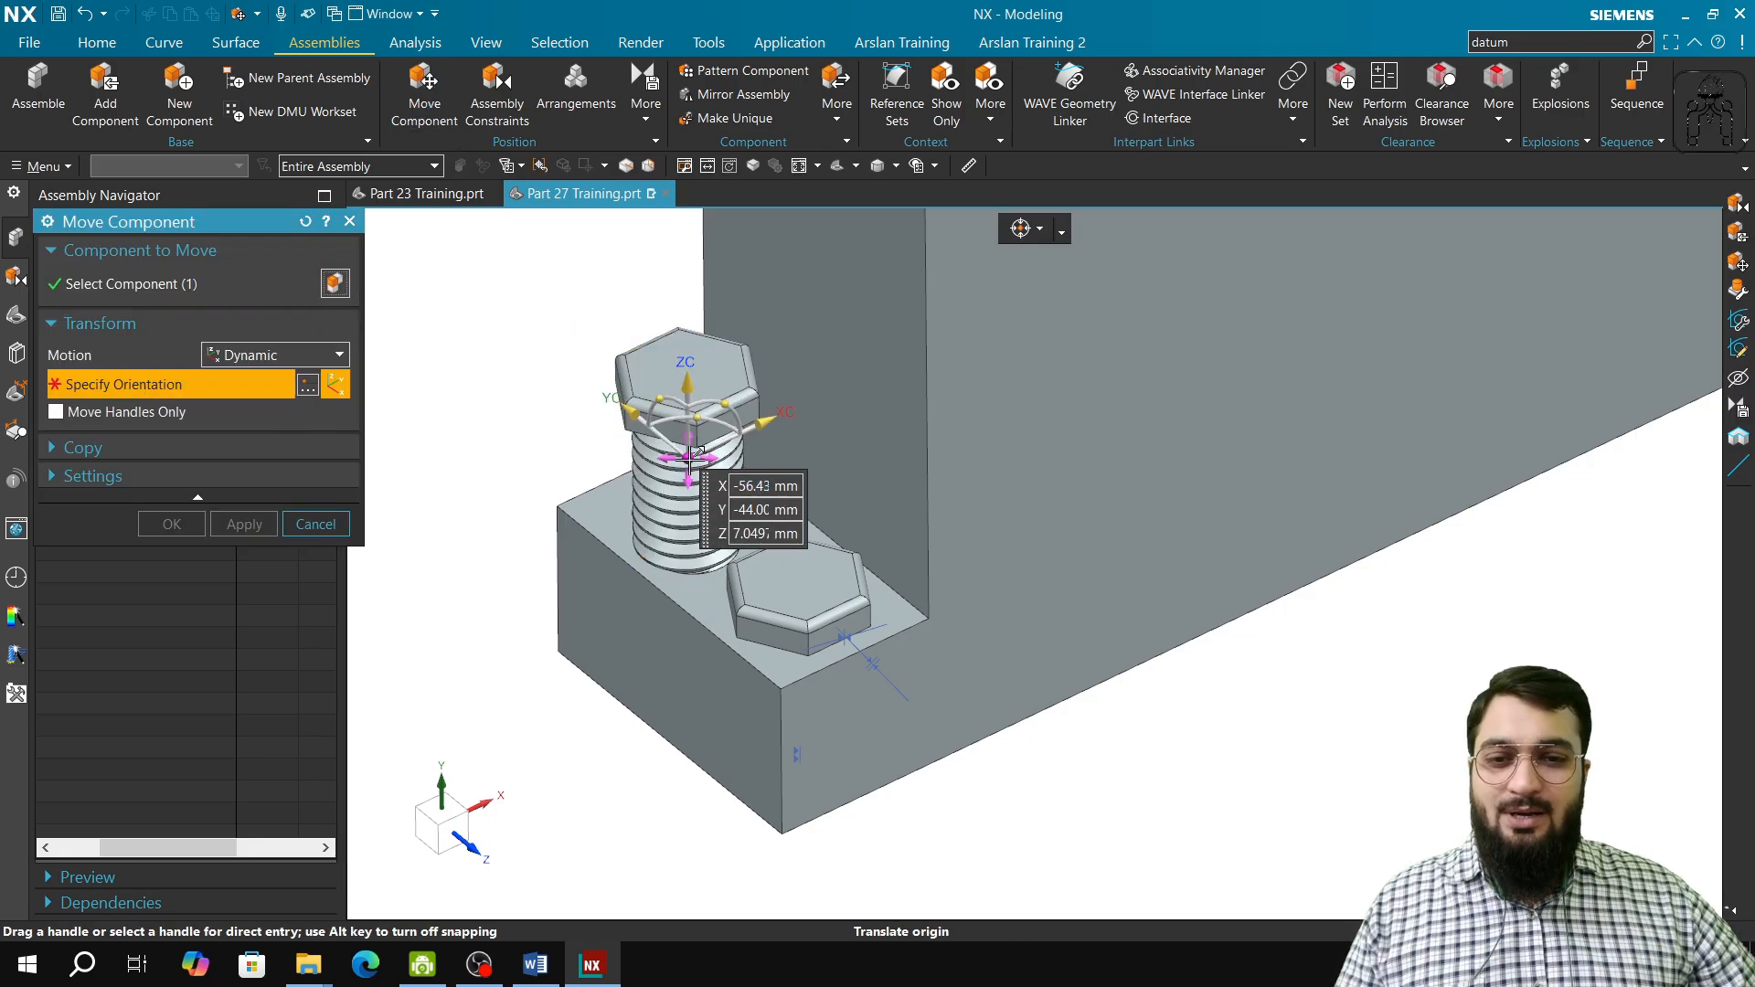
{"action": "left_click_drag", "start_coordinate": [692, 455], "coordinate": [533, 458]}
{"action": "left_click", "coordinate": [591, 419]}
{"action": "left_click", "coordinate": [590, 412]}
{"action": "left_click", "coordinate": [587, 403]}
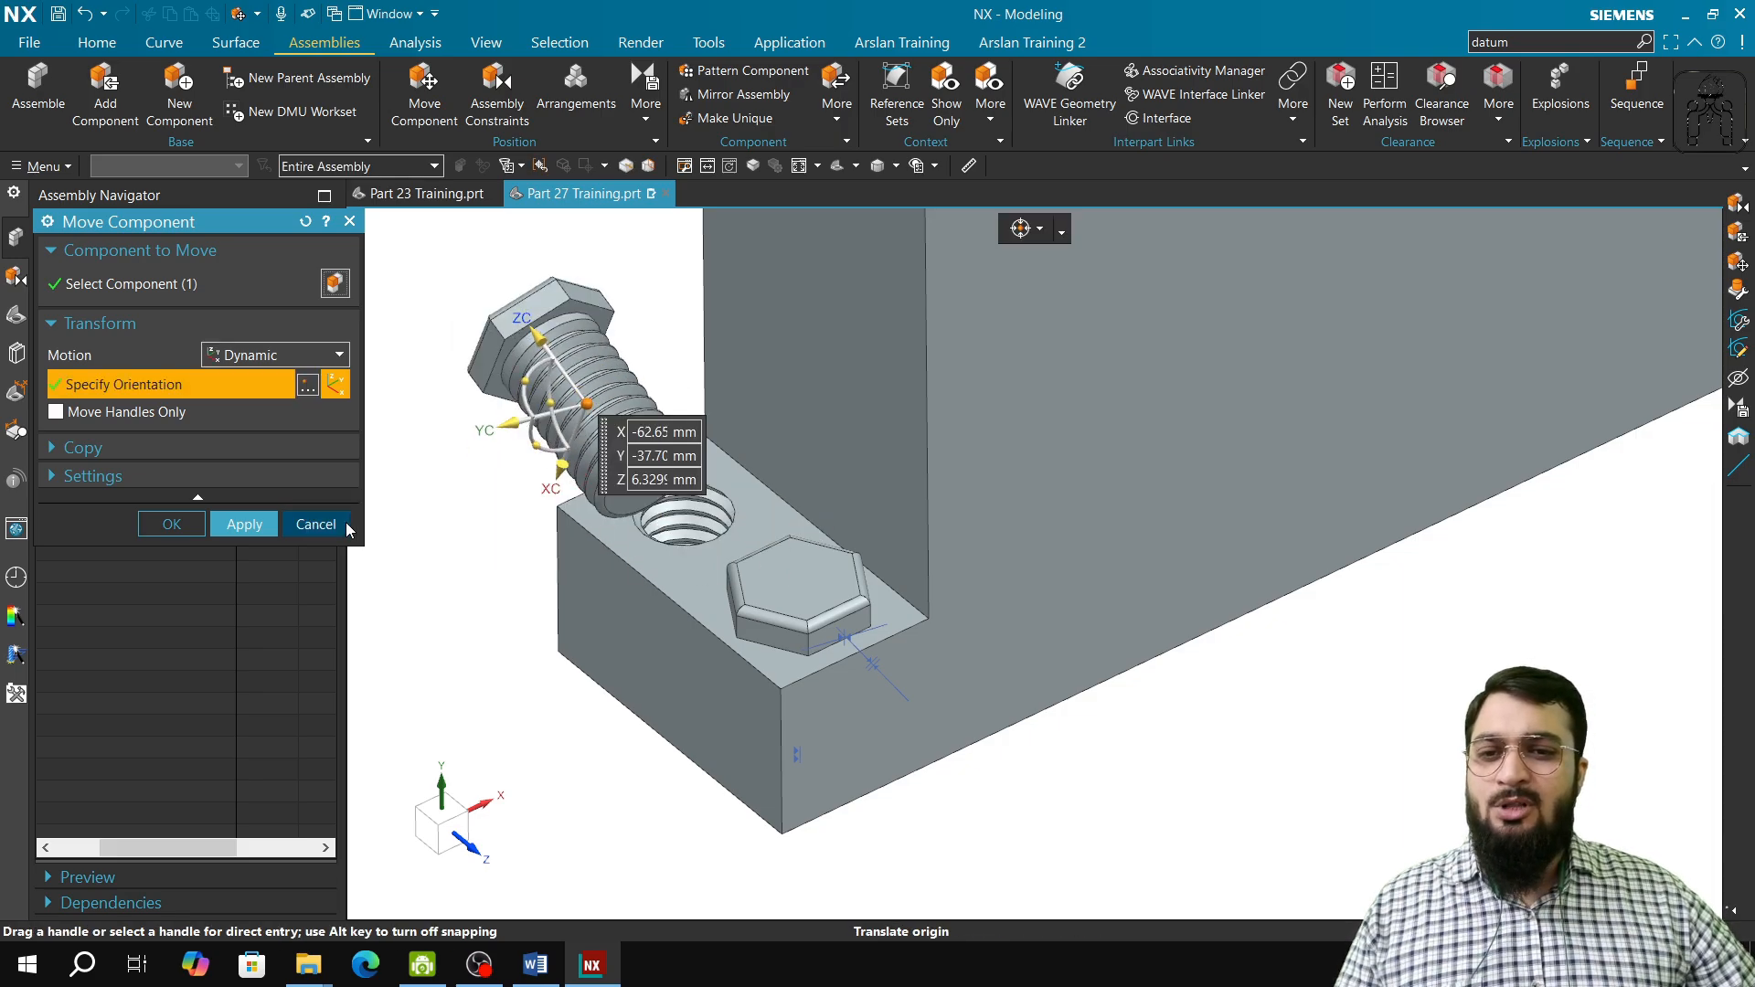
{"action": "left_click", "coordinate": [305, 224]}
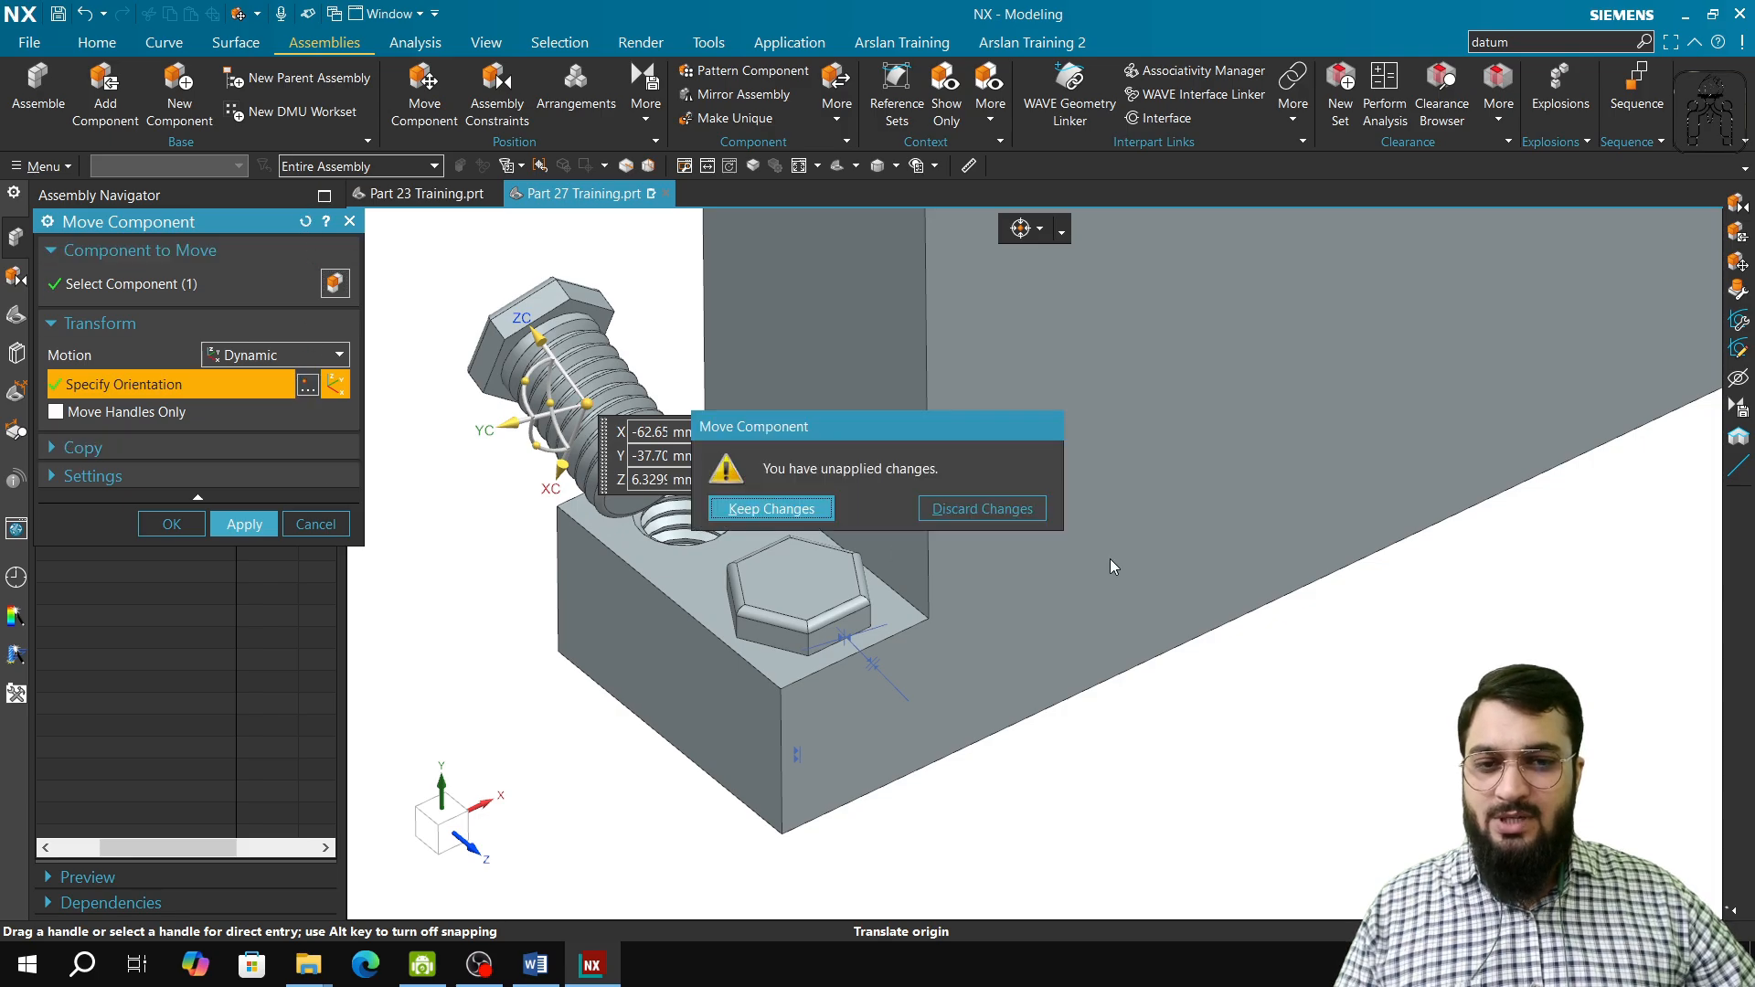
{"action": "left_click", "coordinate": [992, 510]}
{"action": "left_click", "coordinate": [316, 524]}
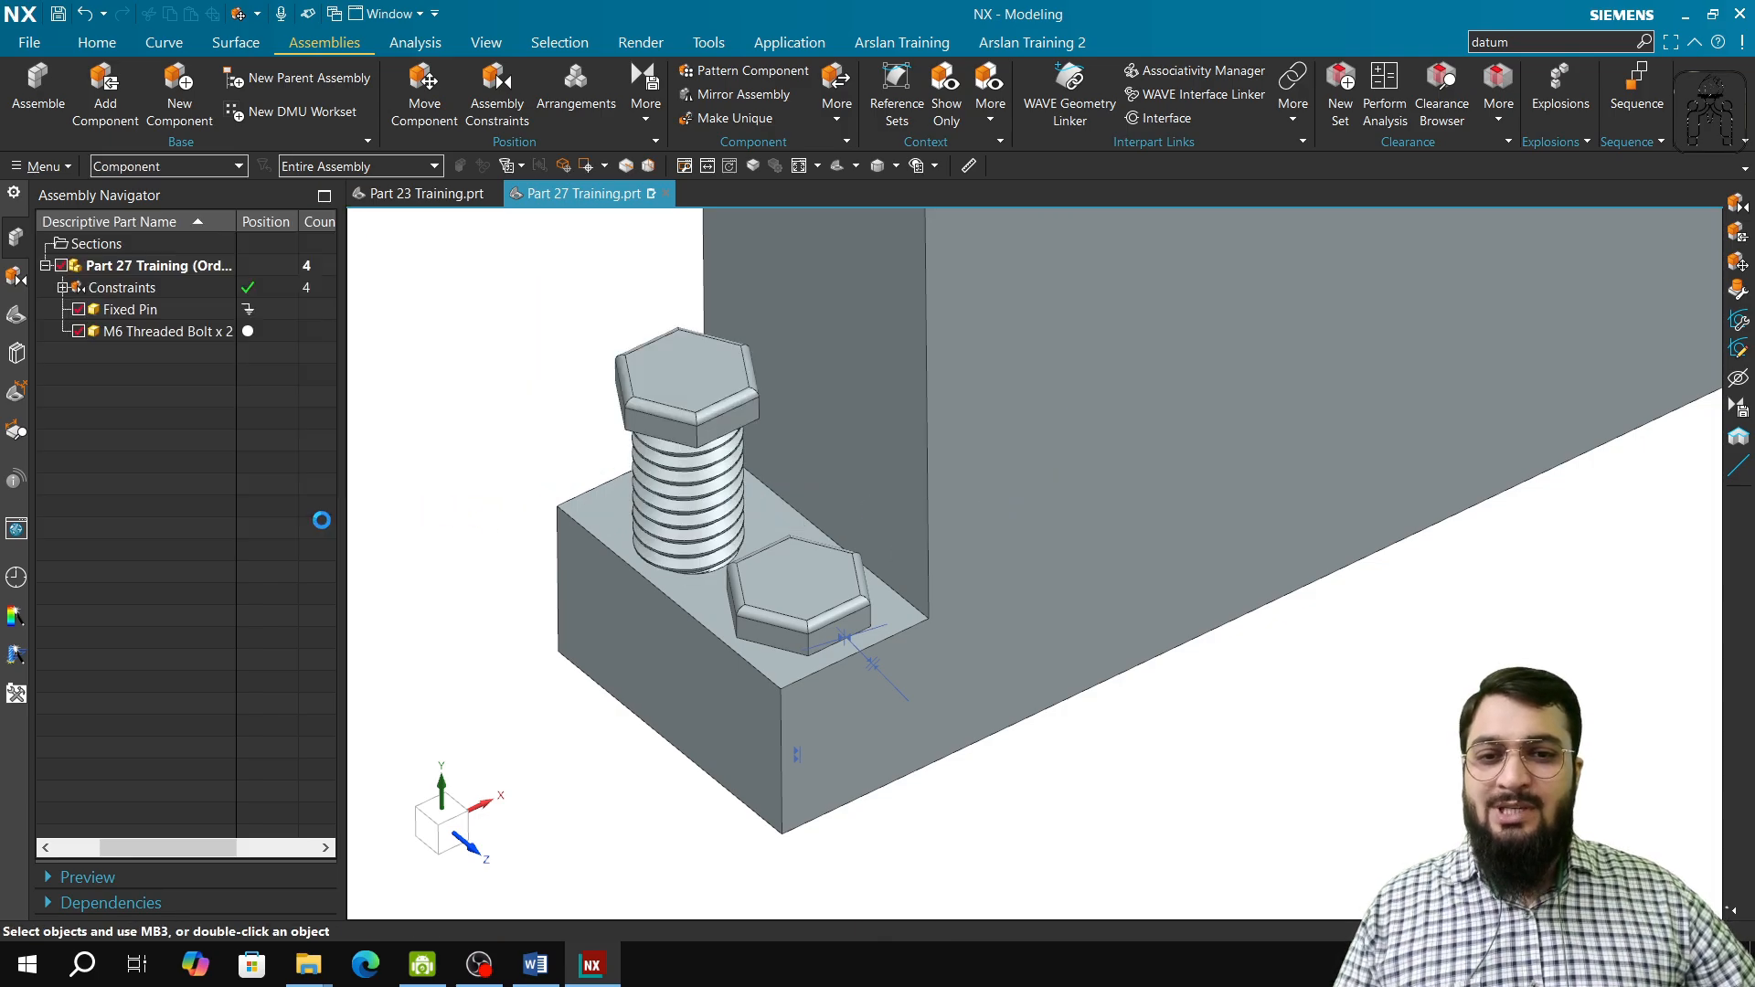
- Try to move and rotate the fully seated, constrained bolt with Dynamic motion, and discard the changes
{"action": "left_click", "coordinate": [796, 590]}
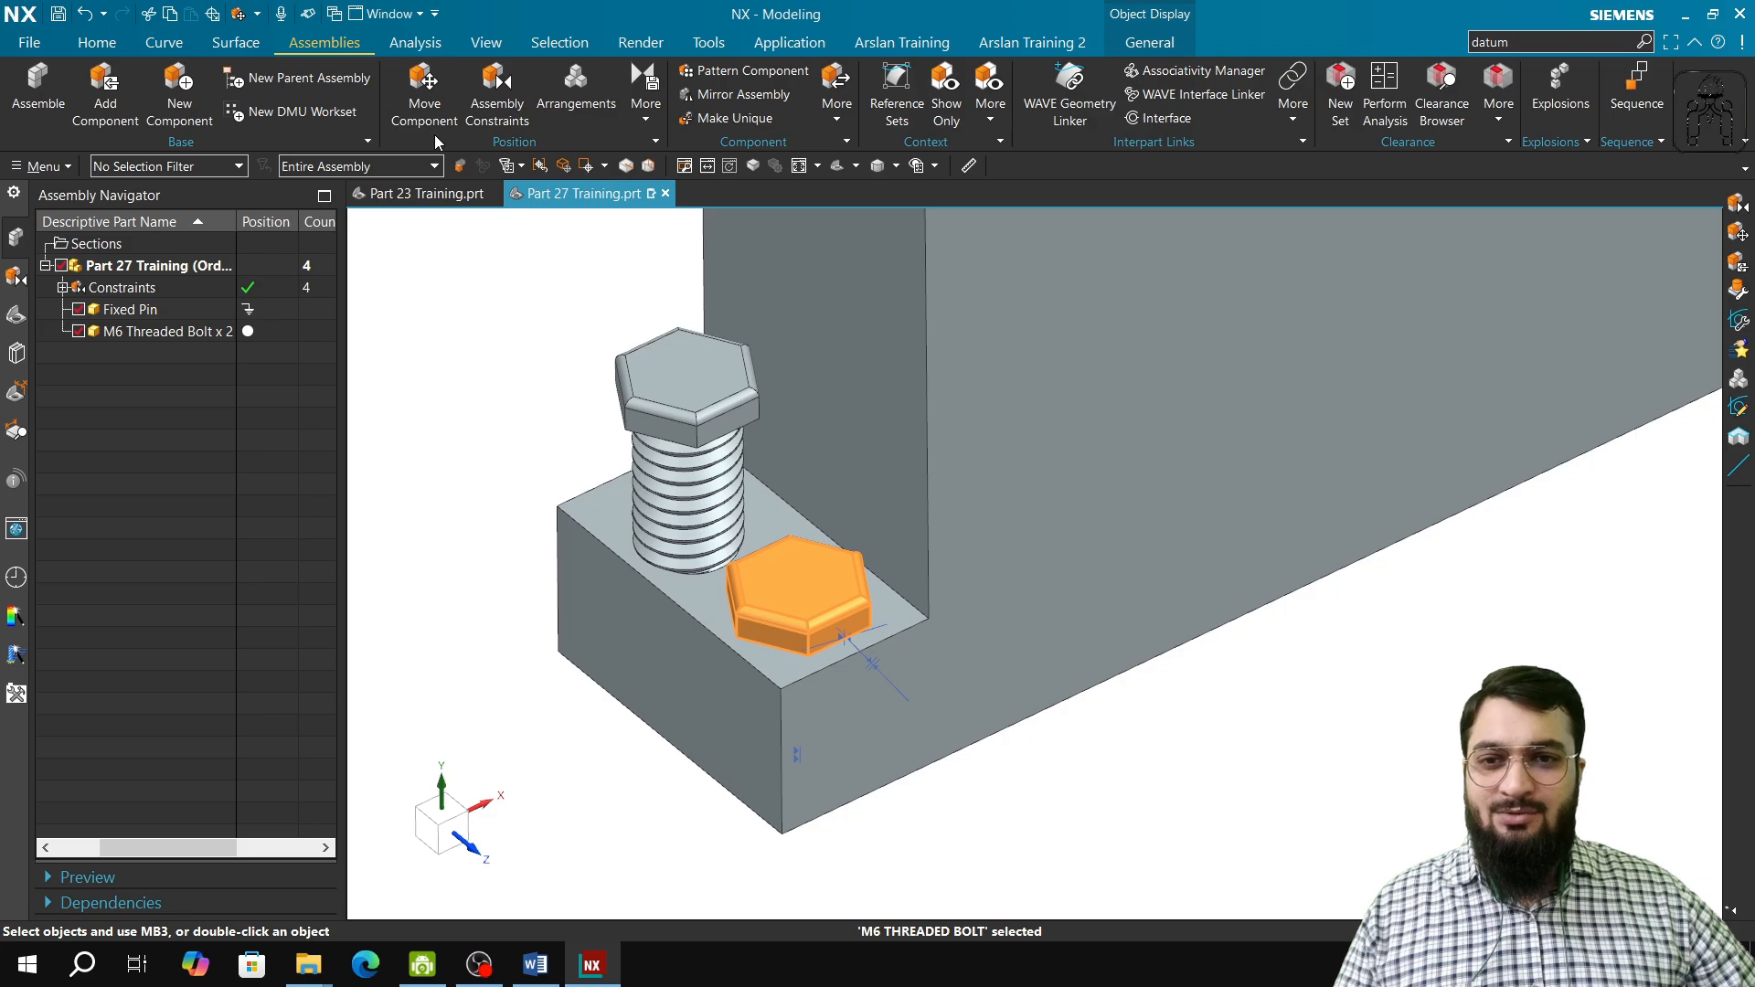
{"action": "left_click", "coordinate": [424, 96]}
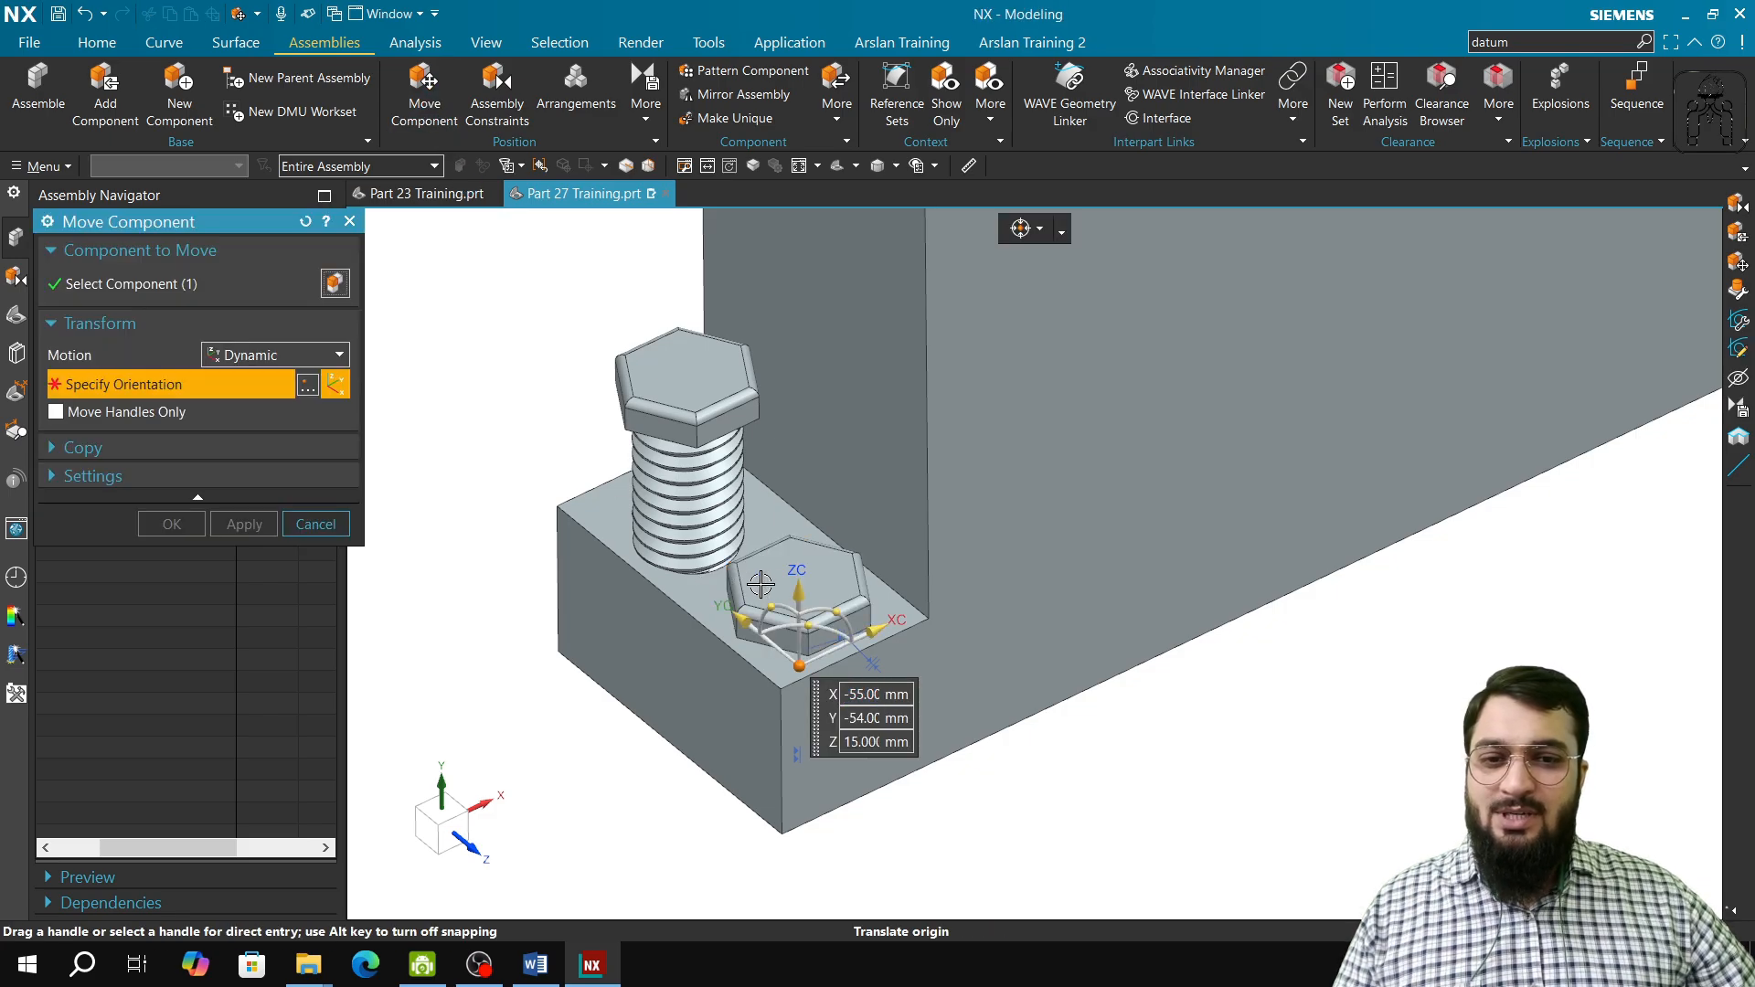
{"action": "left_click", "coordinate": [830, 633]}
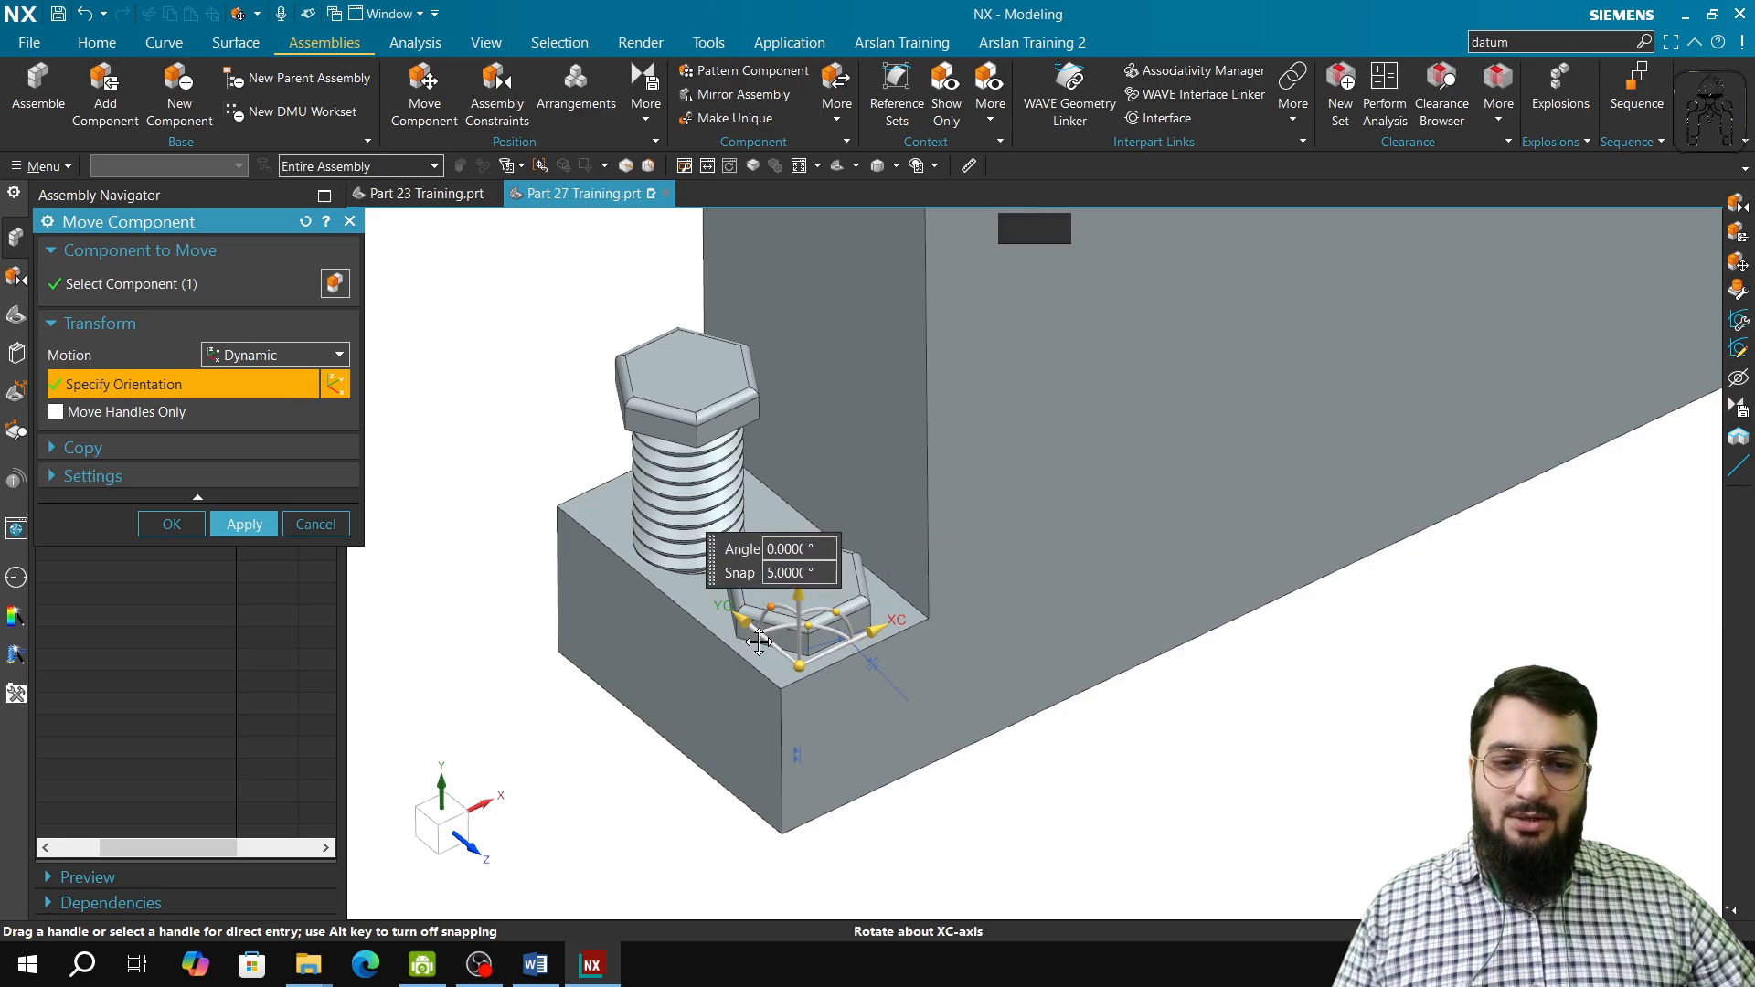
{"action": "left_click", "coordinate": [810, 625]}
{"action": "left_click", "coordinate": [810, 626]}
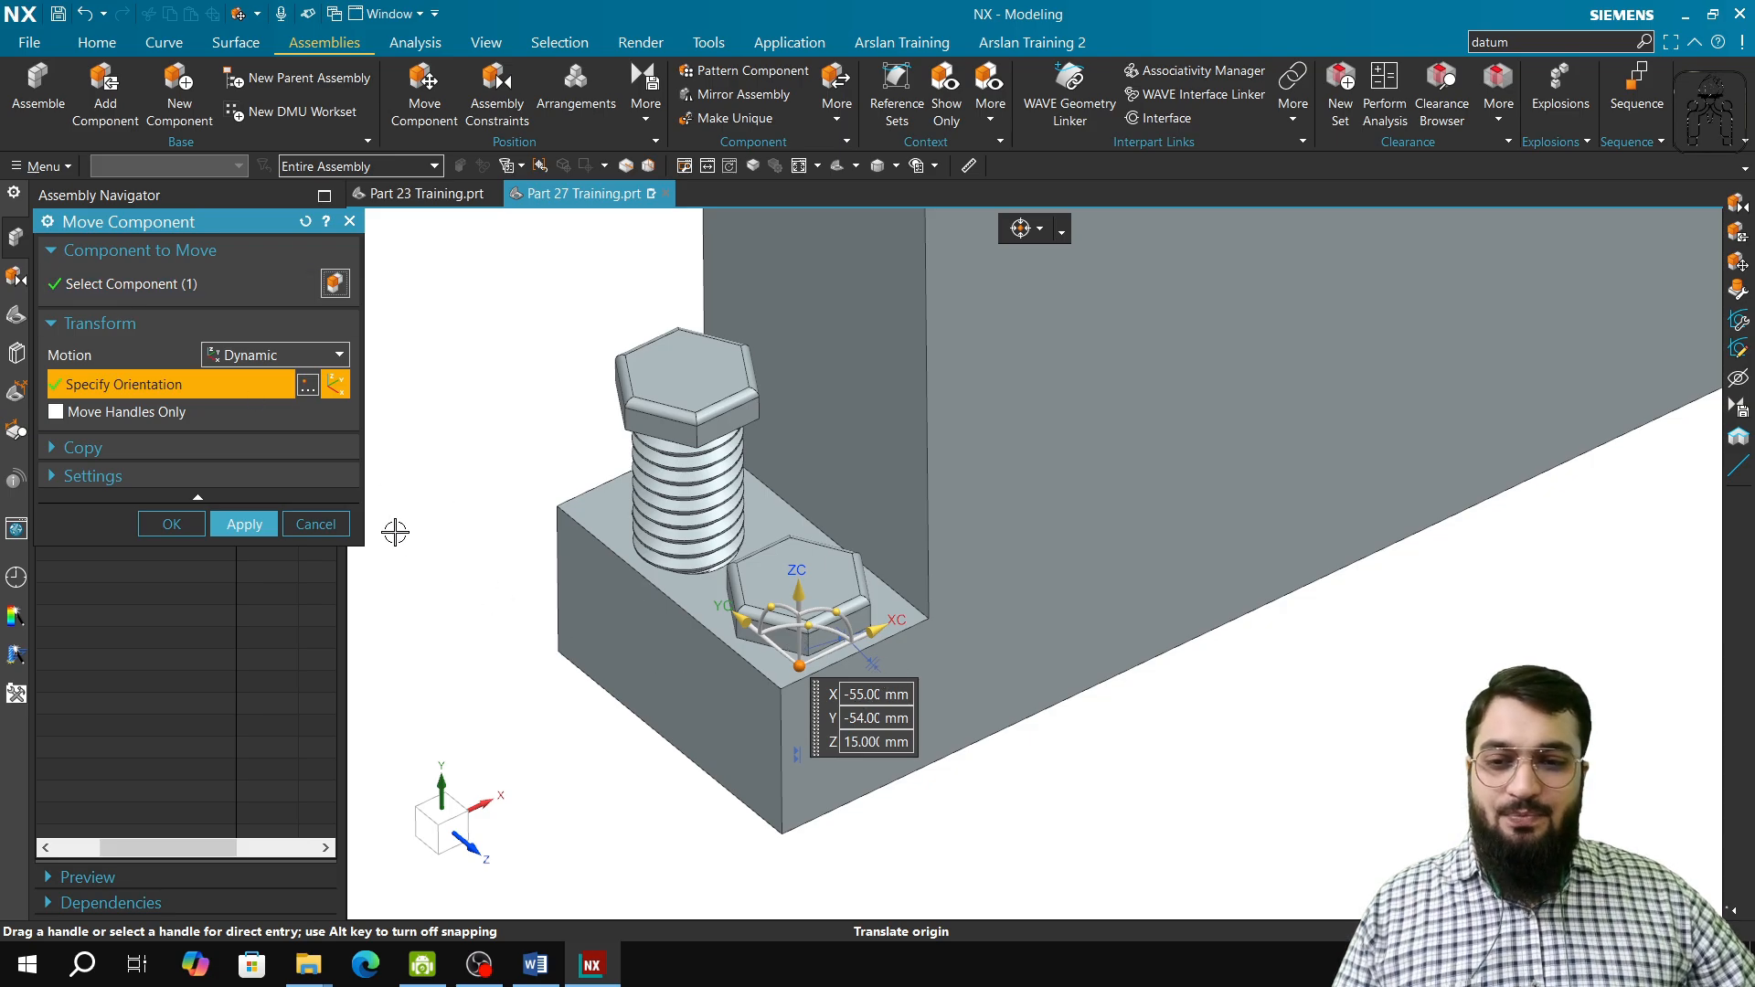
{"action": "left_click", "coordinate": [315, 525]}
{"action": "left_click", "coordinate": [976, 510]}
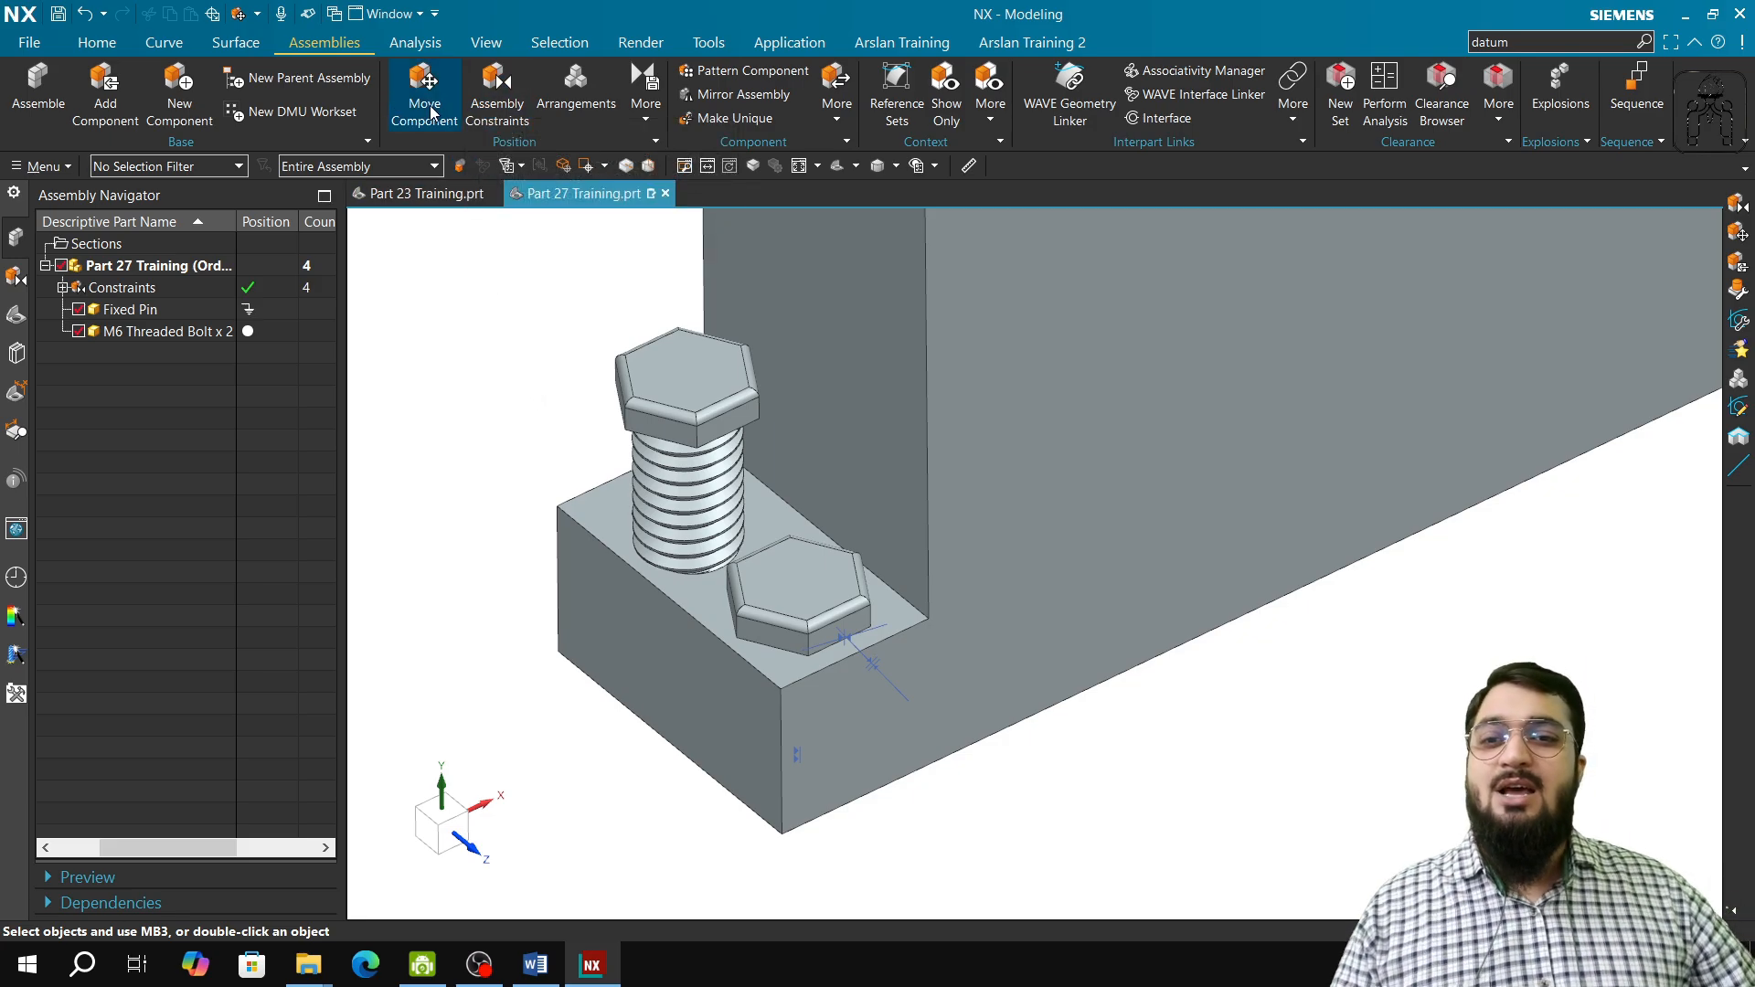
- Start Add Component again and examine its Placement, Enabled Constraints and Interaction Options settings
{"action": "left_click", "coordinate": [114, 101]}
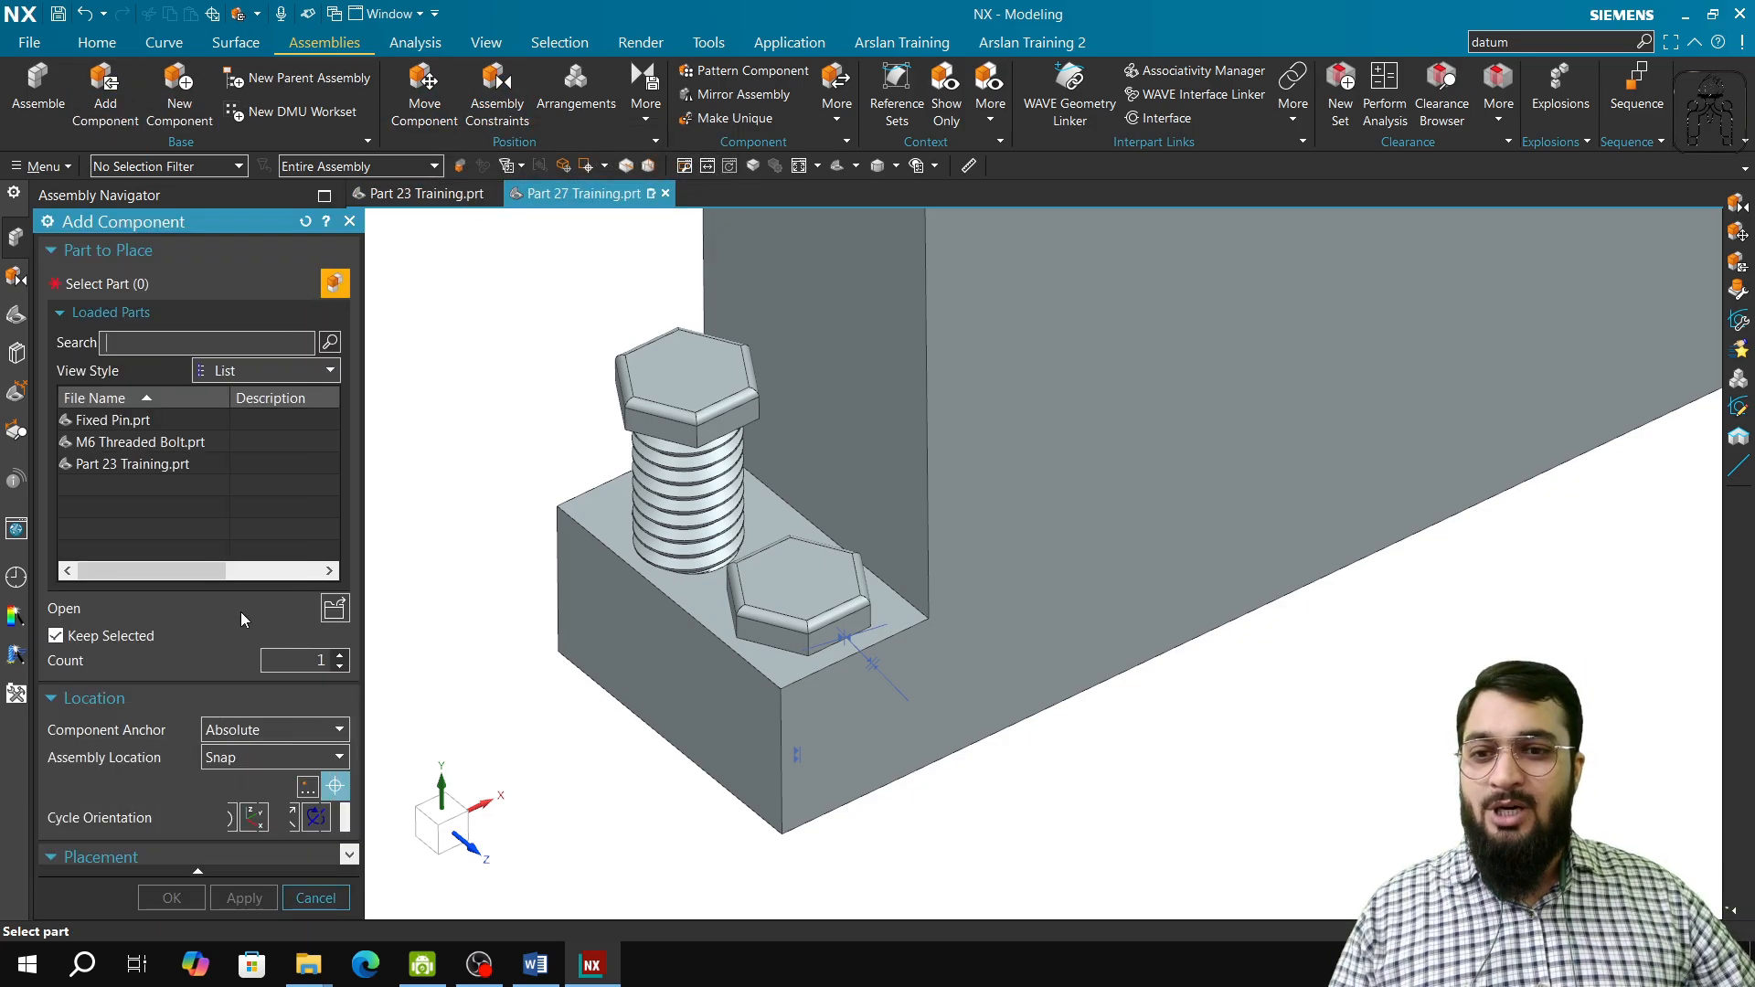
{"action": "scroll", "coordinate": [241, 613], "scroll_direction": "down", "scroll_amount": 5}
{"action": "scroll", "coordinate": [242, 624], "scroll_direction": "down", "scroll_amount": 3}
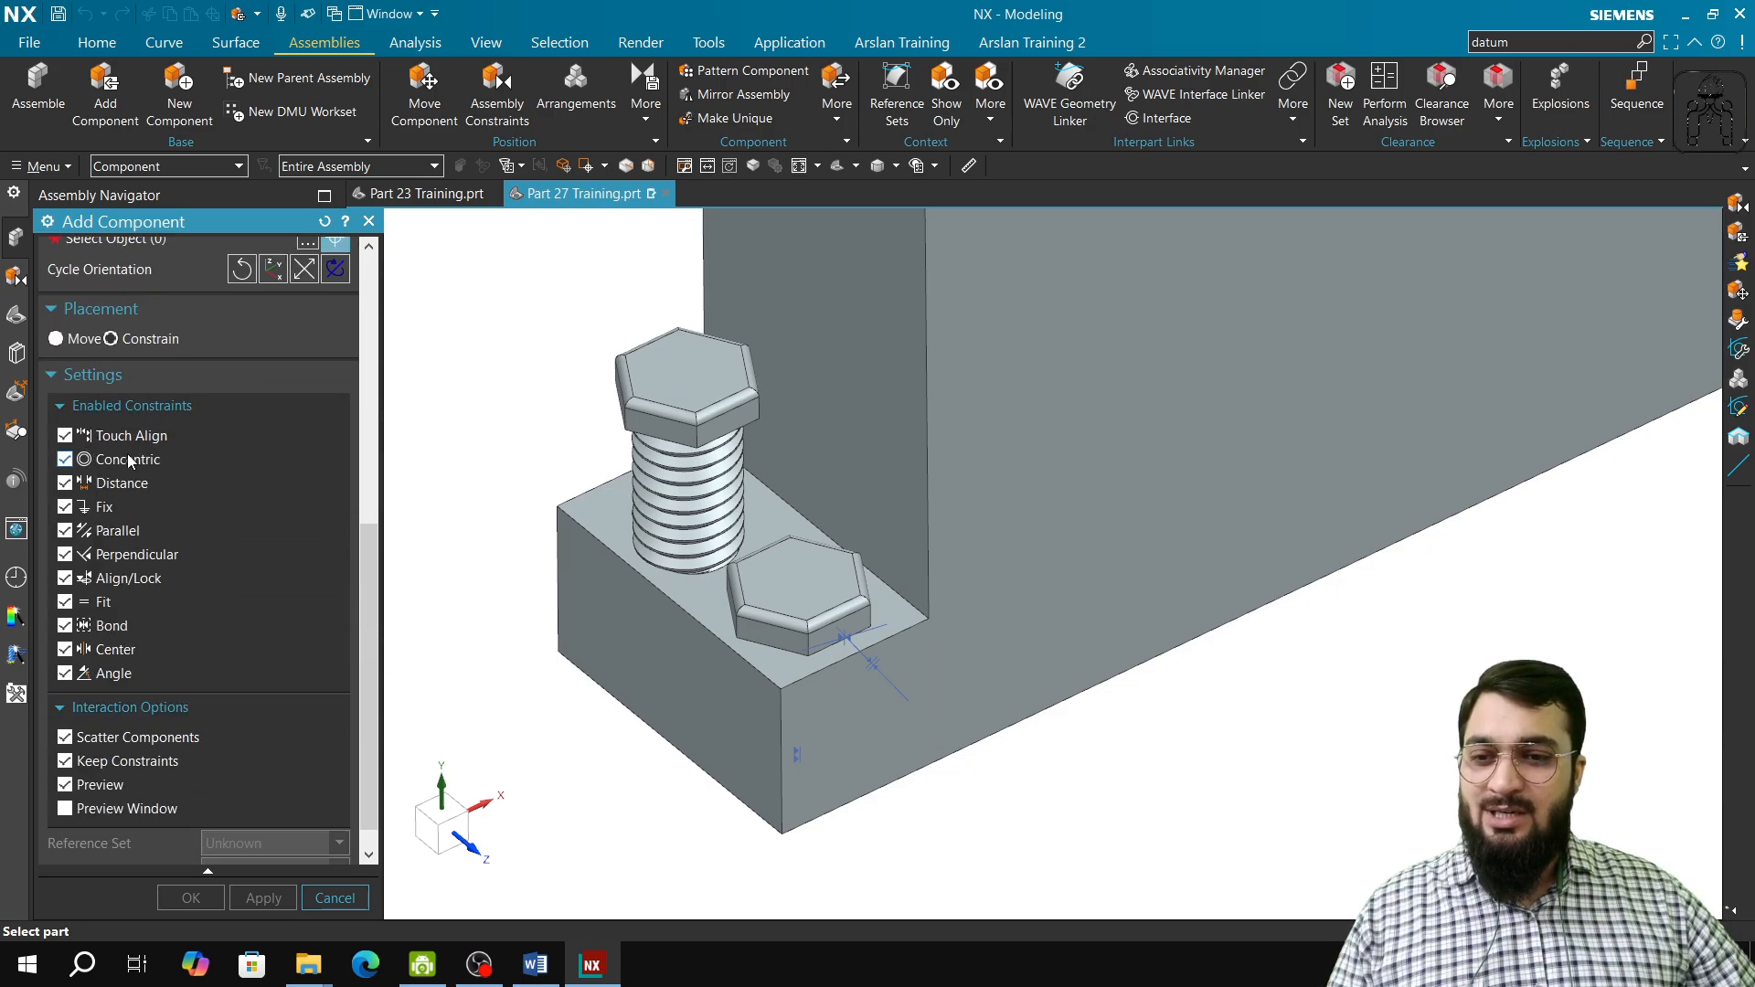
{"action": "scroll", "coordinate": [112, 723], "scroll_direction": "down", "scroll_amount": 1}
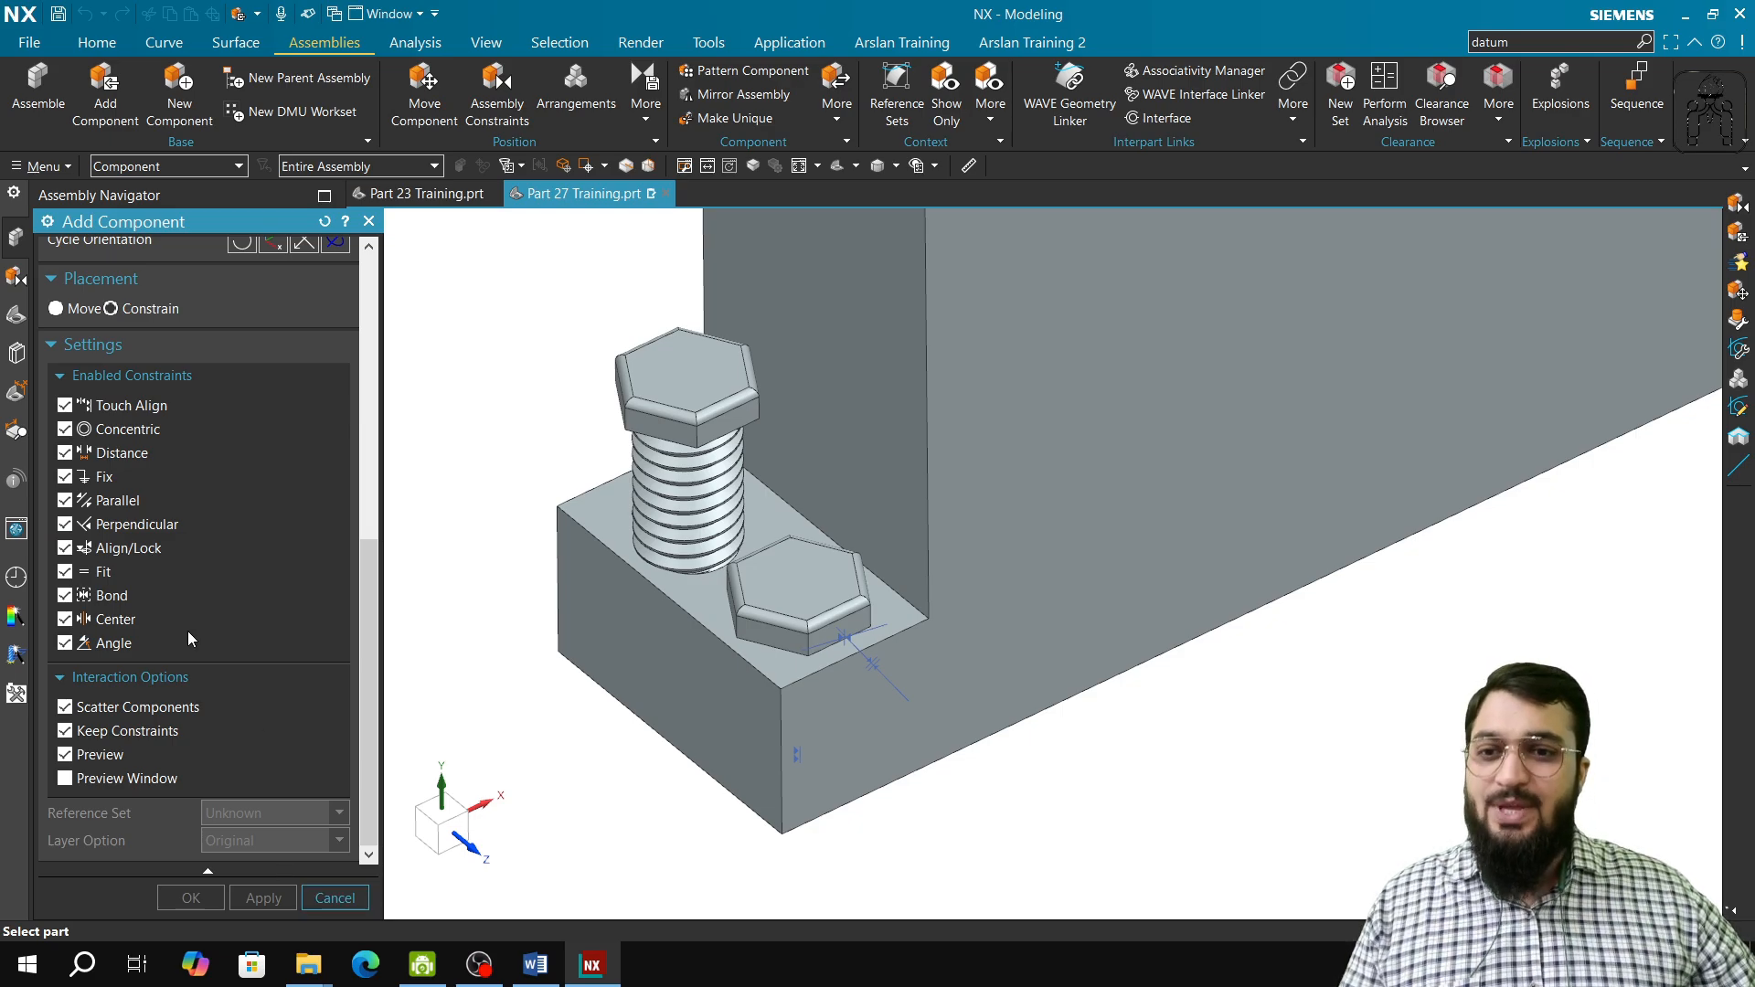
{"action": "scroll", "coordinate": [196, 527], "scroll_direction": "up", "scroll_amount": 3}
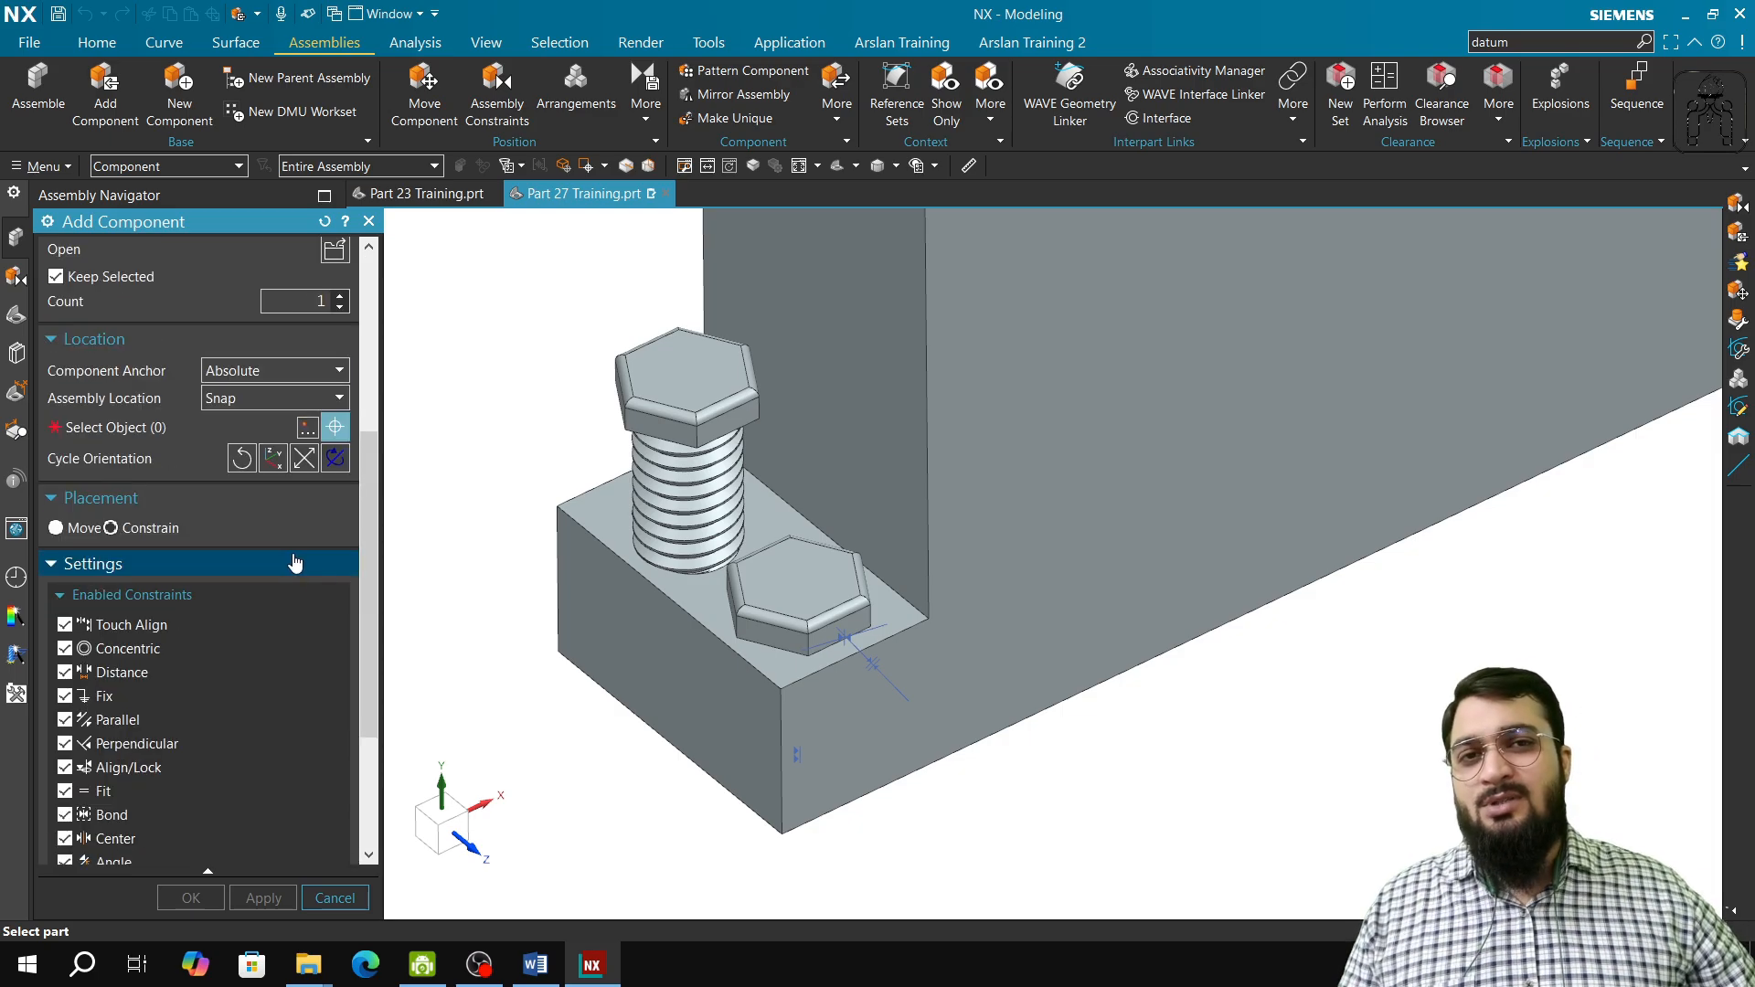
- Restart Add Component and place two M6 Threaded Bolt instances on the step with the two empty threaded holes of the Fixed Pin
{"action": "left_click", "coordinate": [335, 898]}
{"action": "scroll", "coordinate": [771, 614], "scroll_direction": "up", "scroll_amount": 3}
{"action": "scroll", "coordinate": [771, 614], "scroll_direction": "down", "scroll_amount": 4}
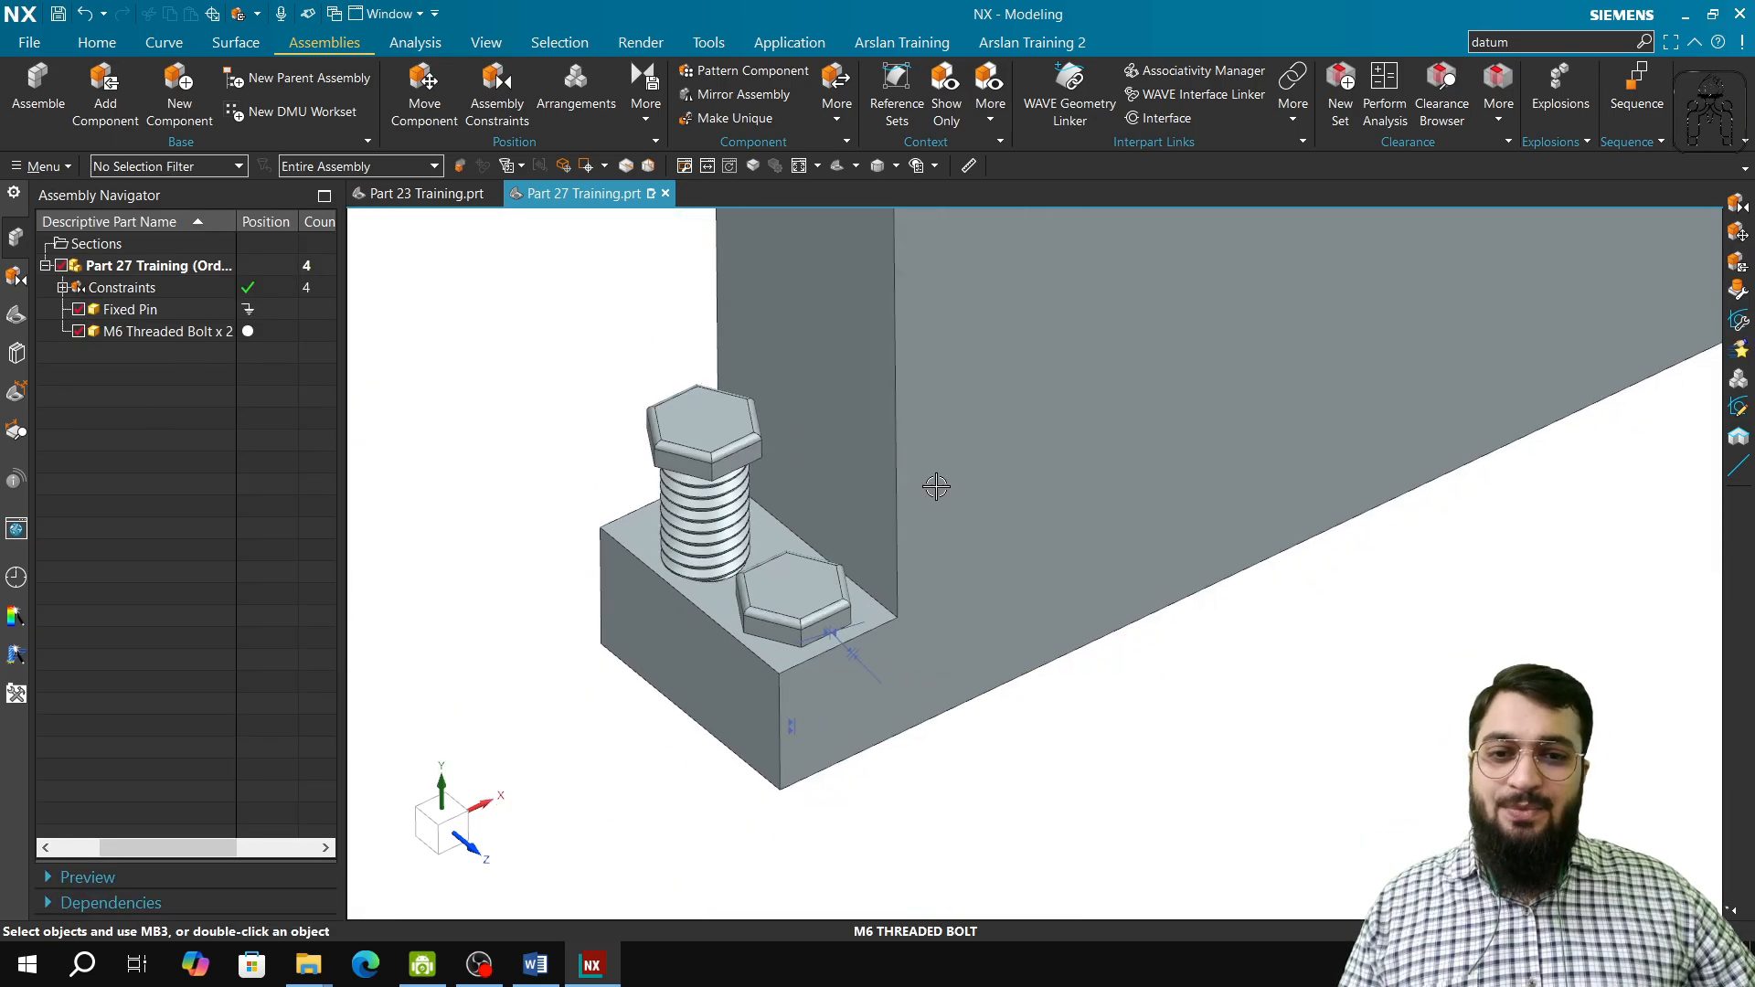
{"action": "middle_click_drag", "start_coordinate": [936, 486], "coordinate": [1101, 431]}
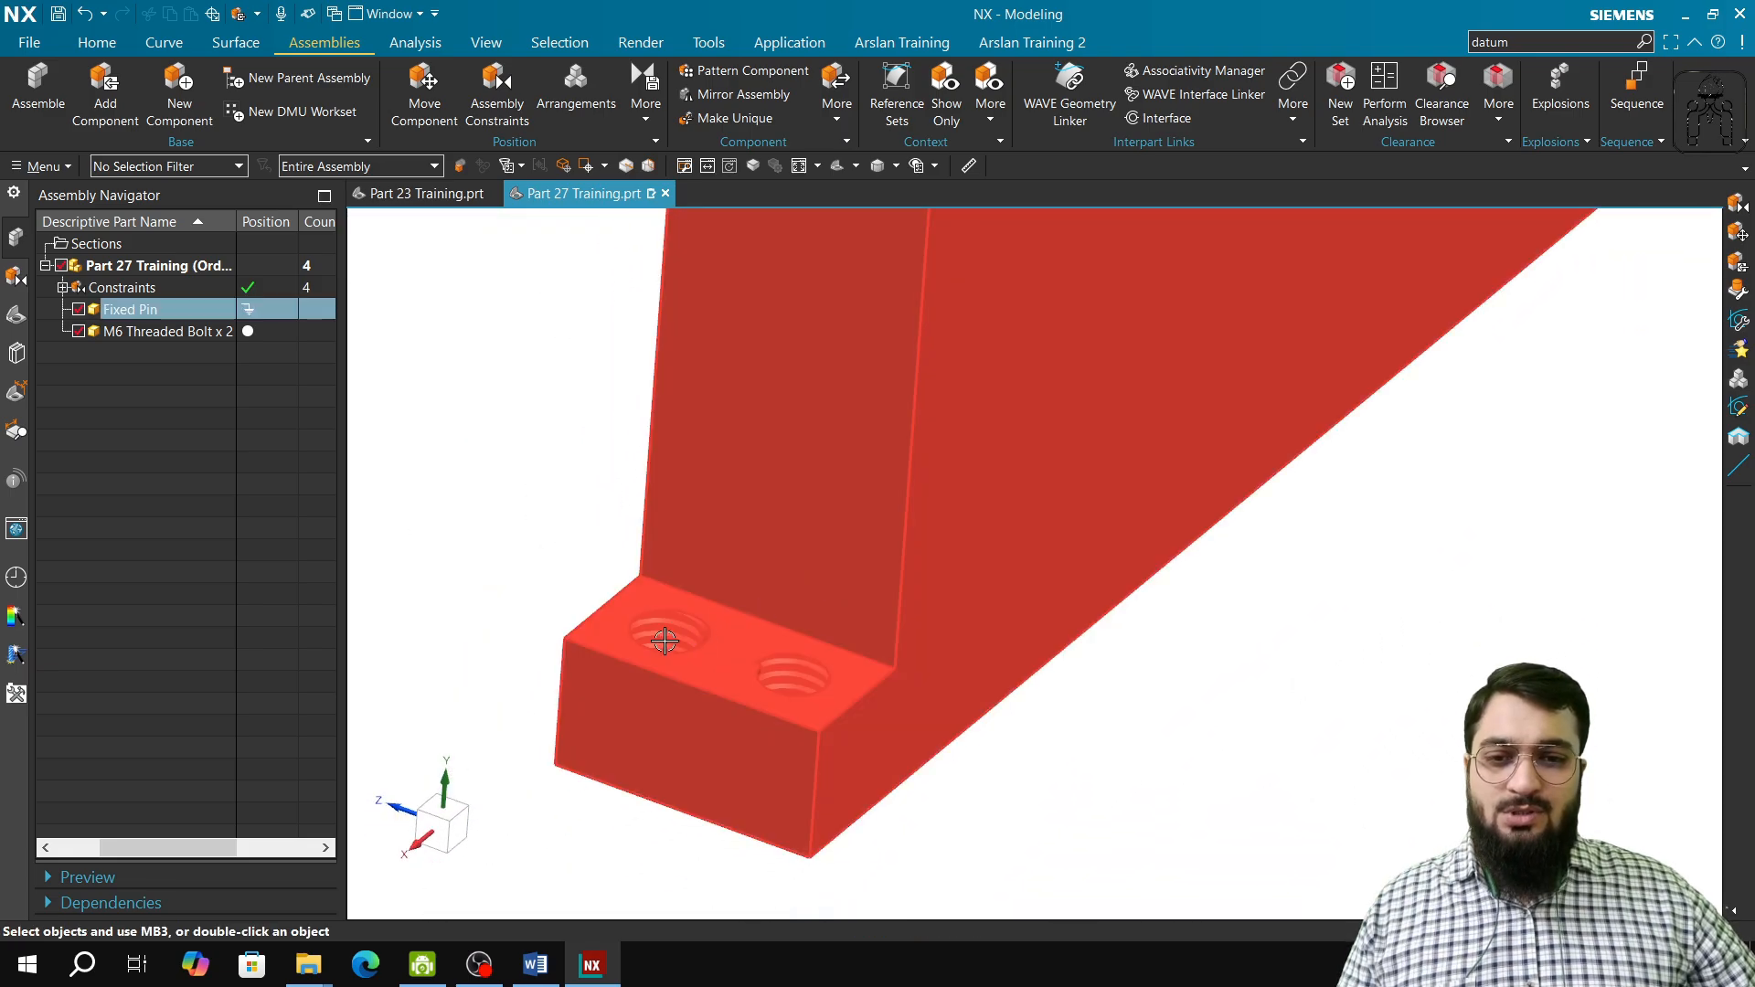
{"action": "left_click", "coordinate": [105, 92]}
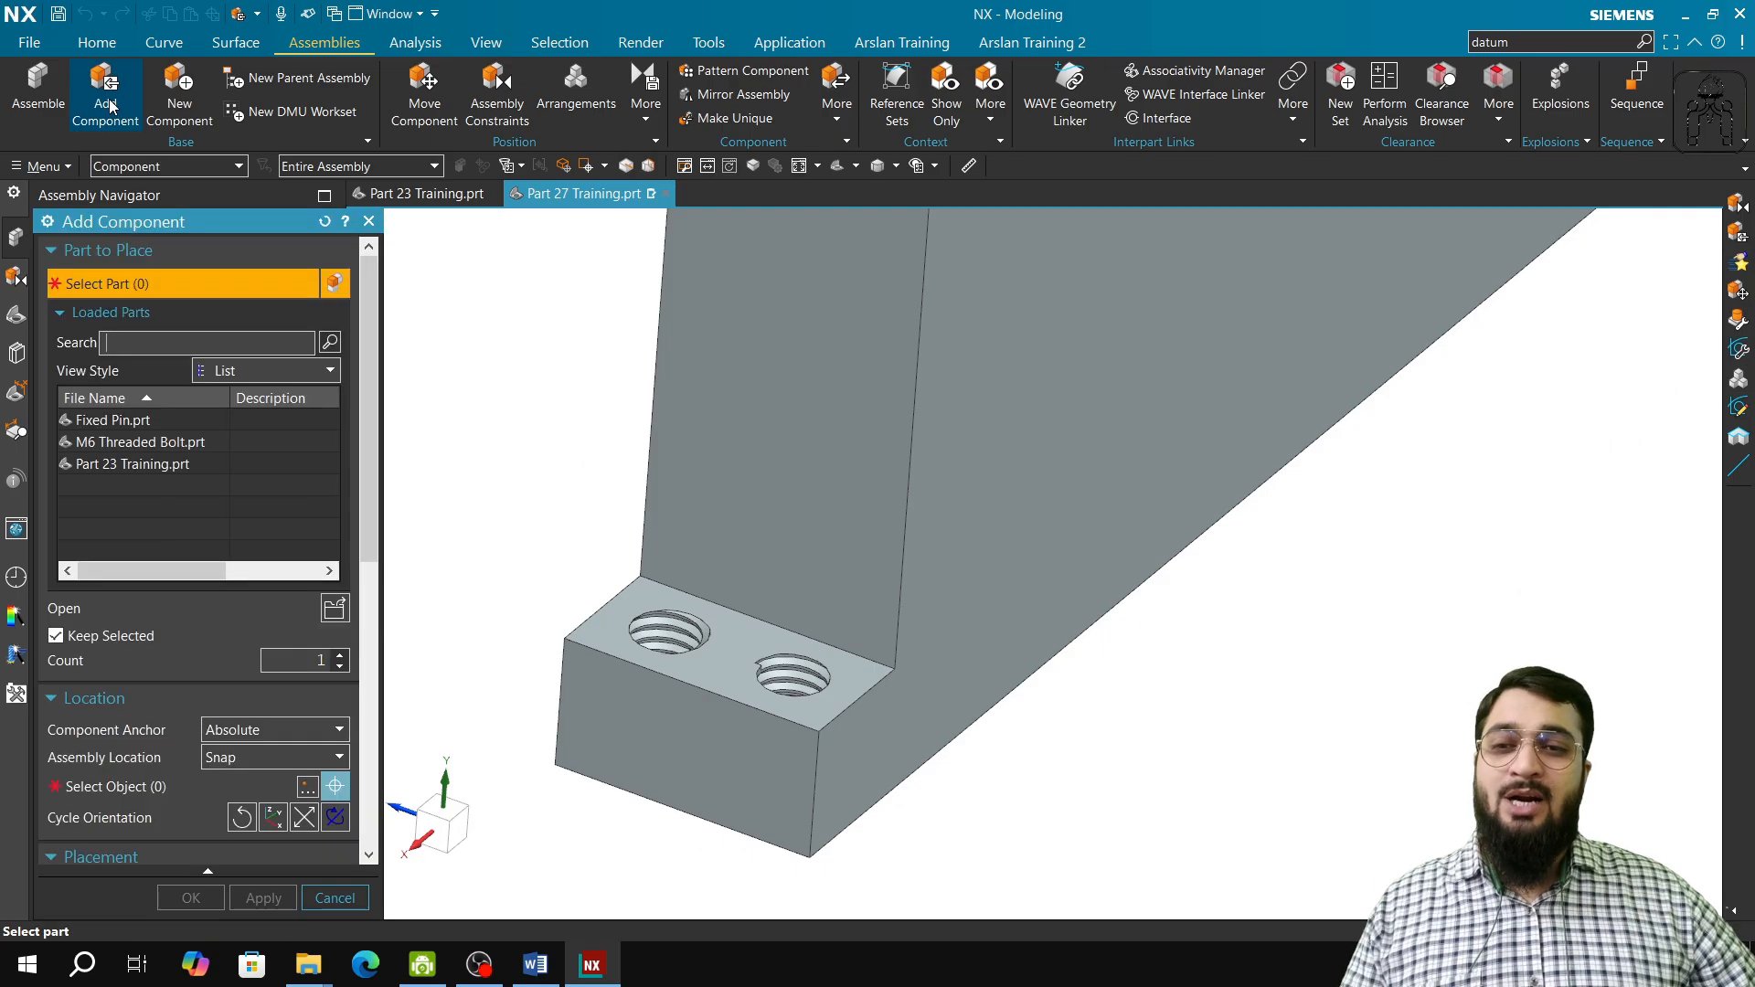
{"action": "left_click", "coordinate": [137, 442]}
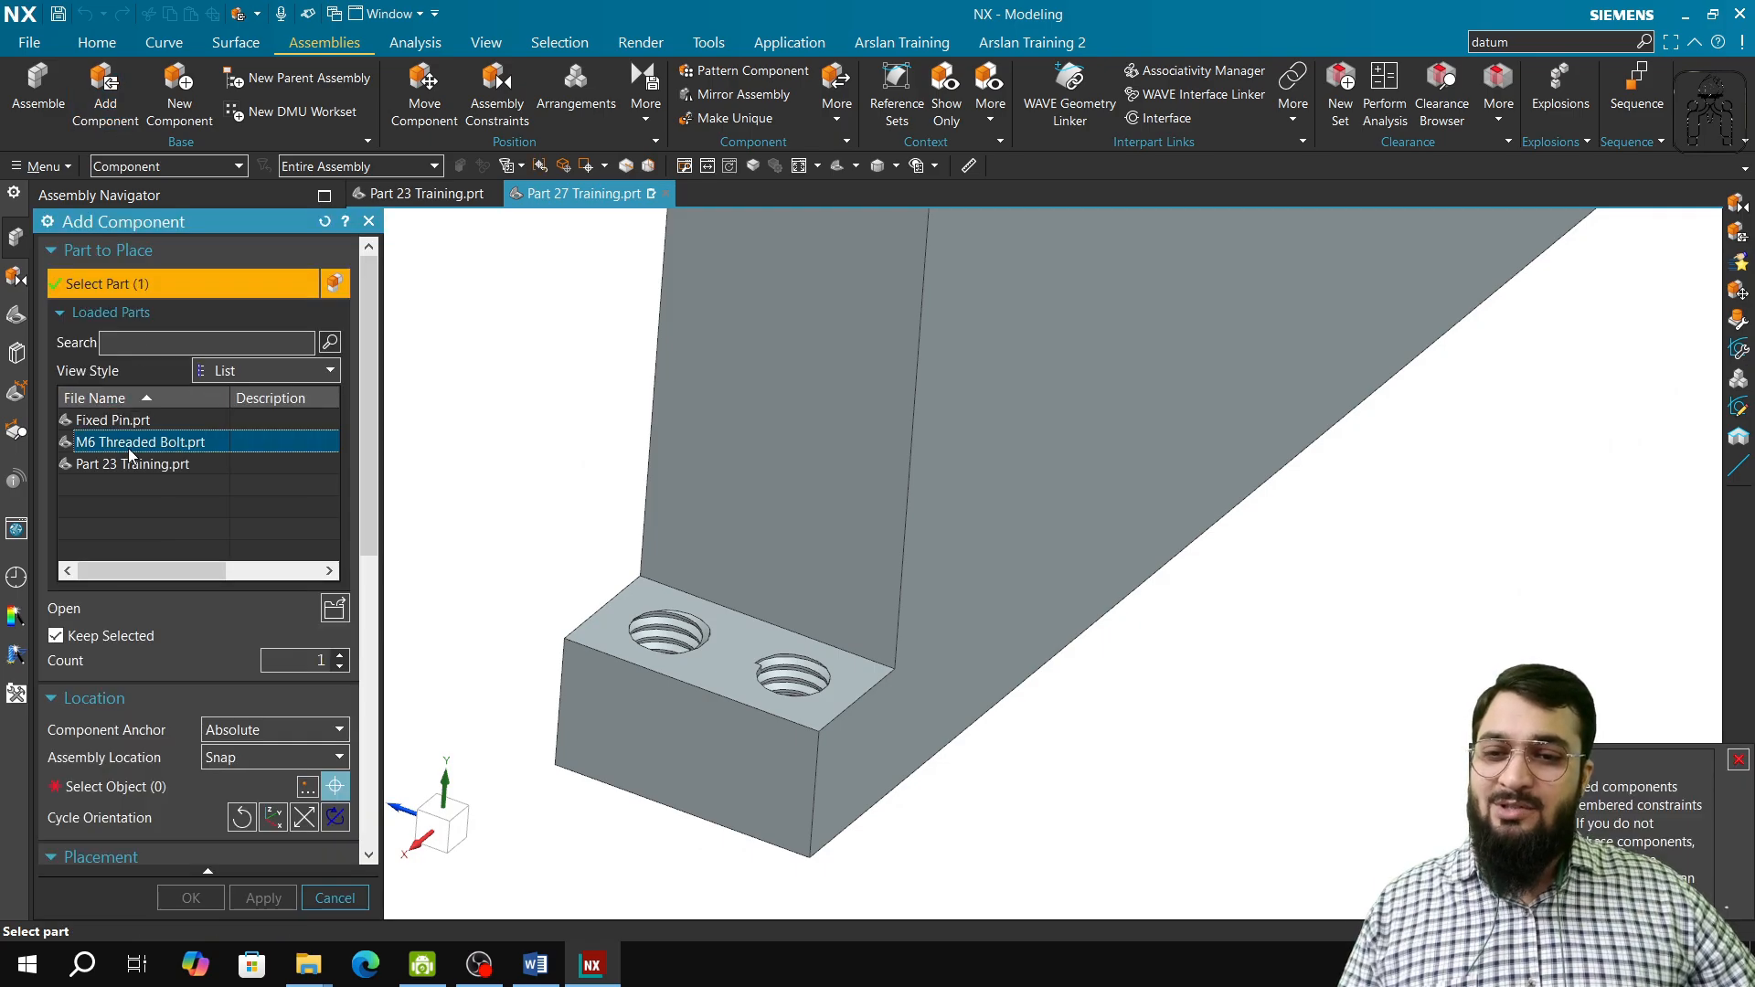
{"action": "left_click", "coordinate": [341, 657]}
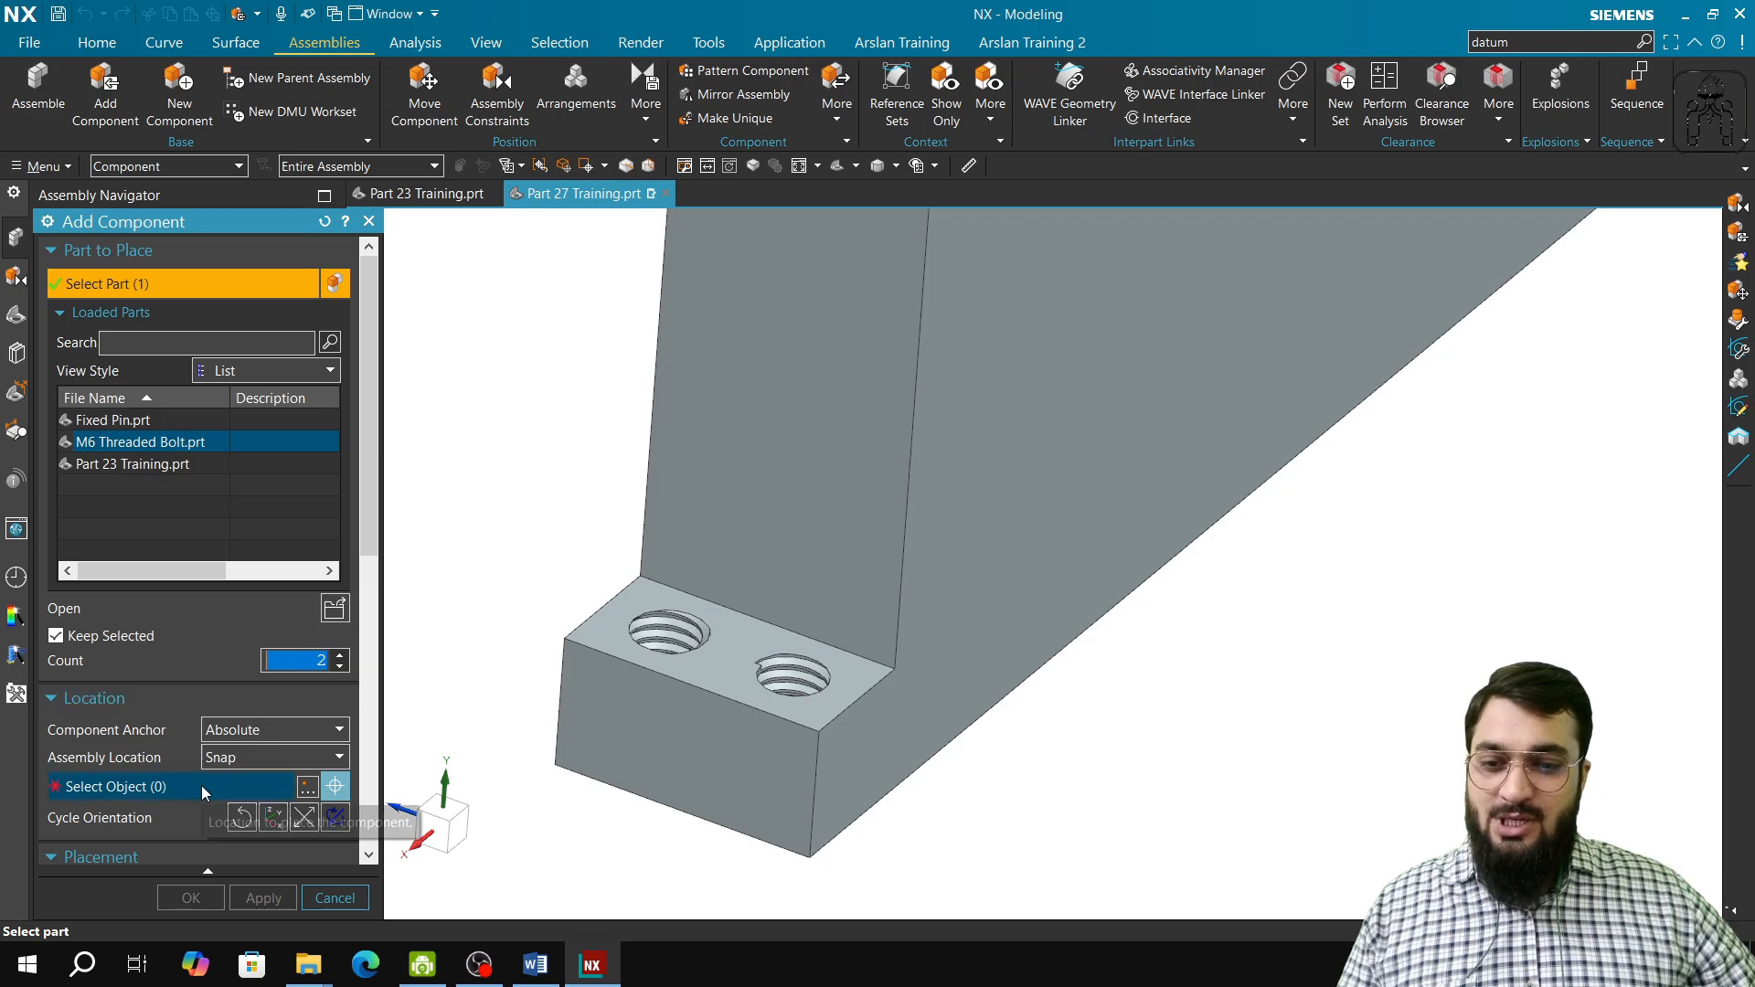
{"action": "left_click", "coordinate": [292, 788]}
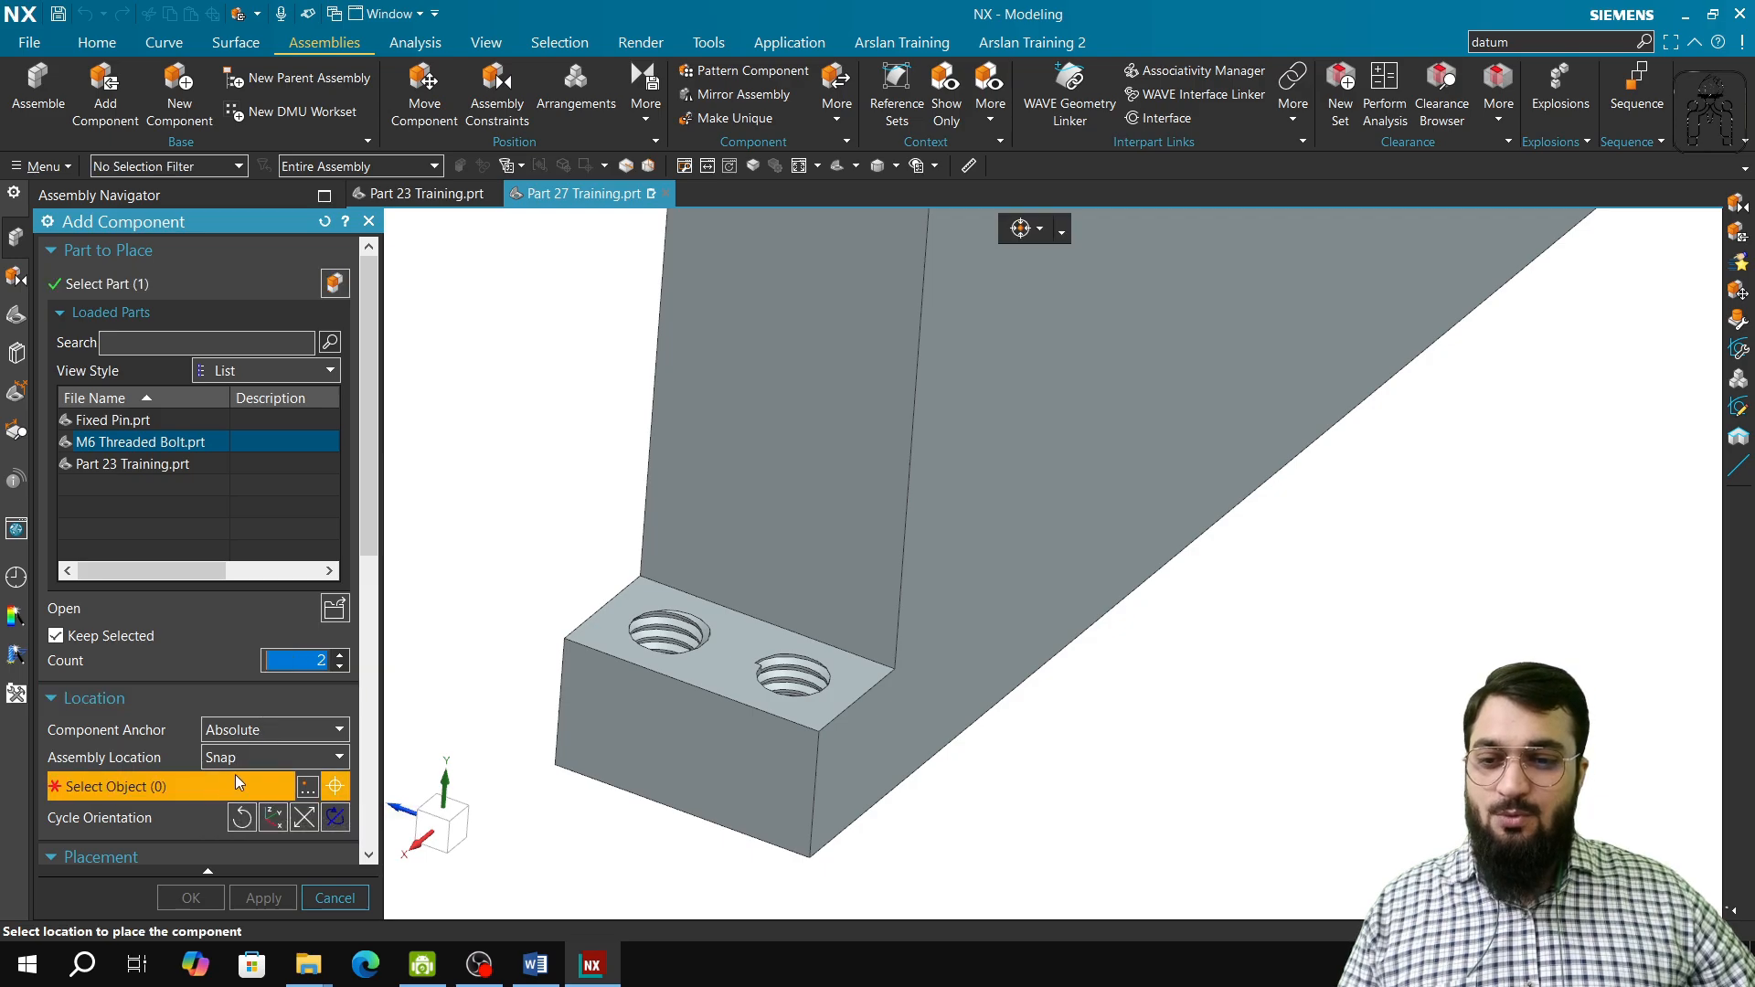
{"action": "left_click", "coordinate": [684, 652]}
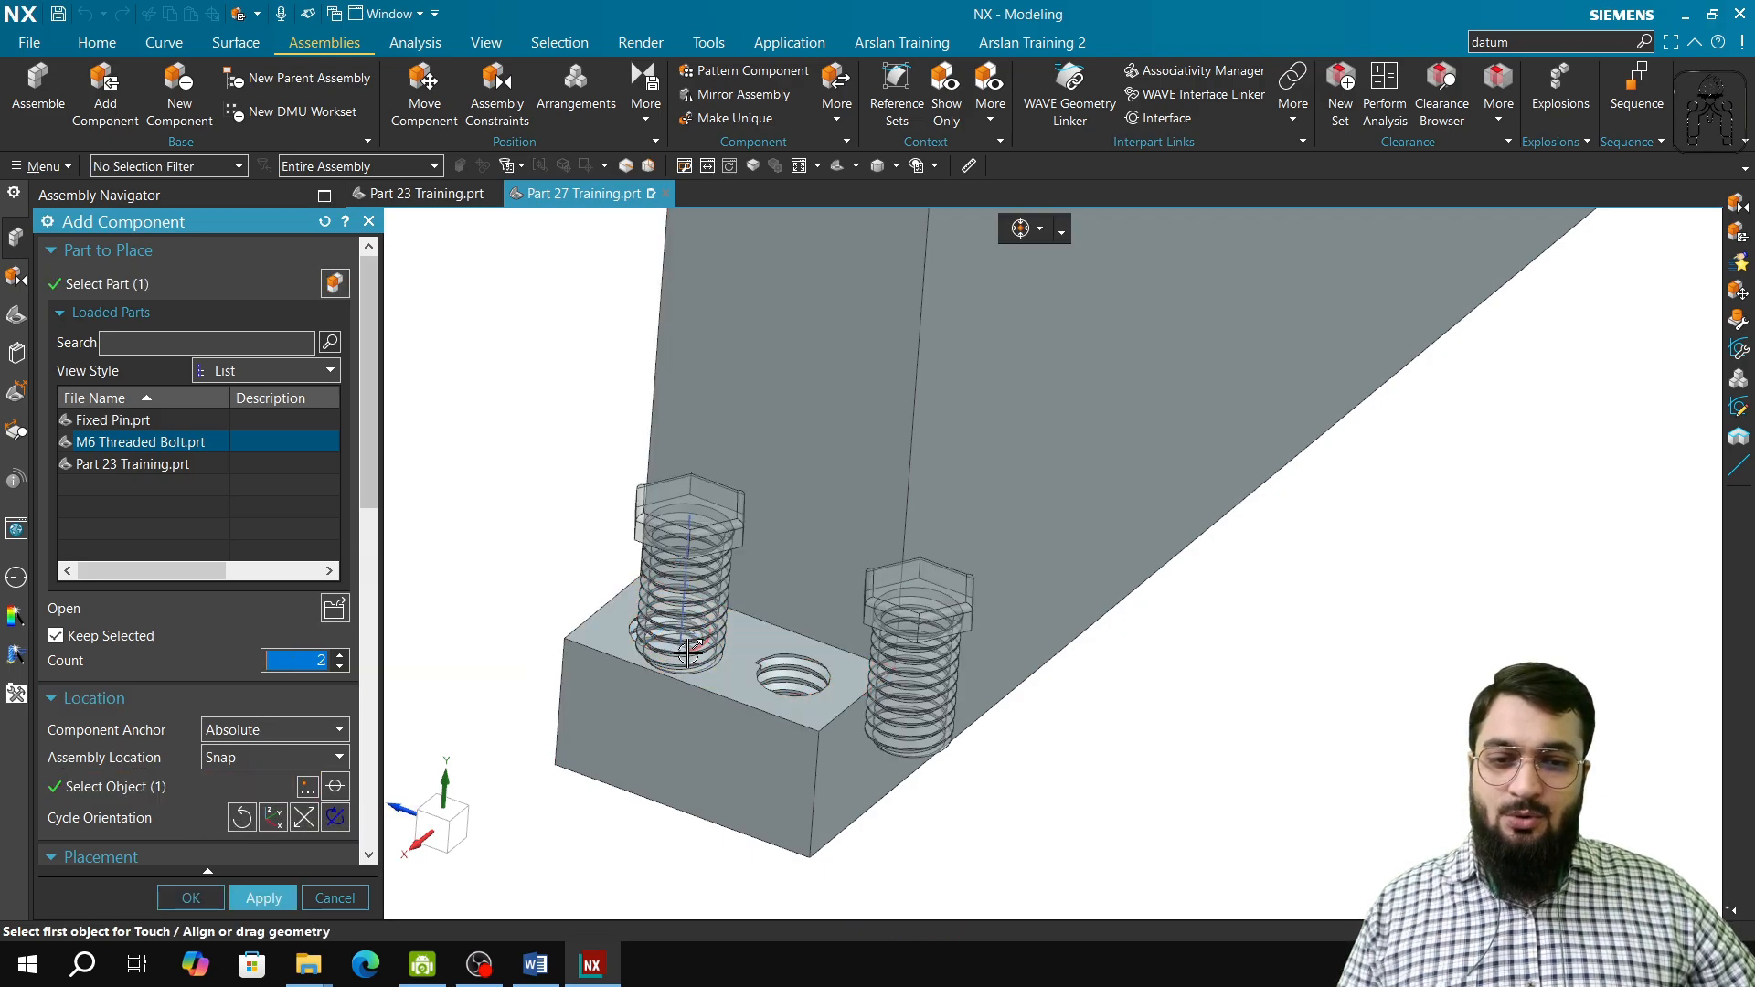
{"action": "left_click", "coordinate": [250, 897]}
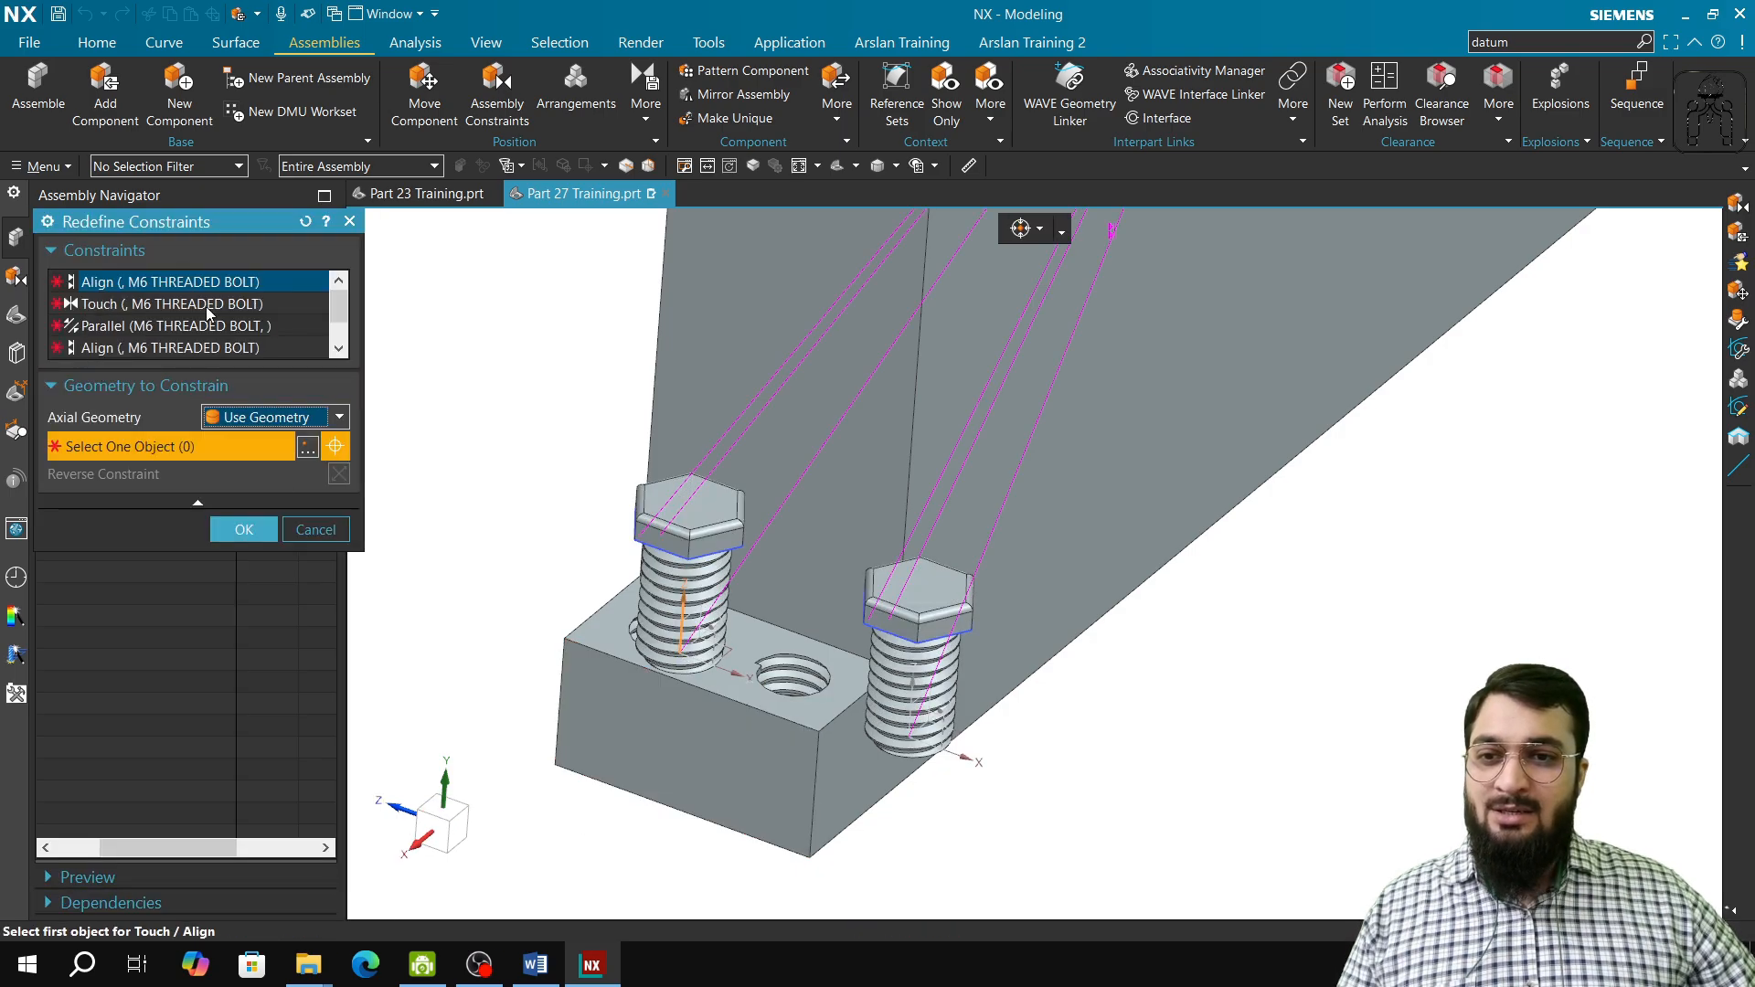
- Redefine the first bolt's Align constraint to the Fixed Pin's threaded hole below it, skip the remaining constraints and finish adding components
{"action": "scroll", "coordinate": [161, 320], "scroll_direction": "down", "scroll_amount": 1}
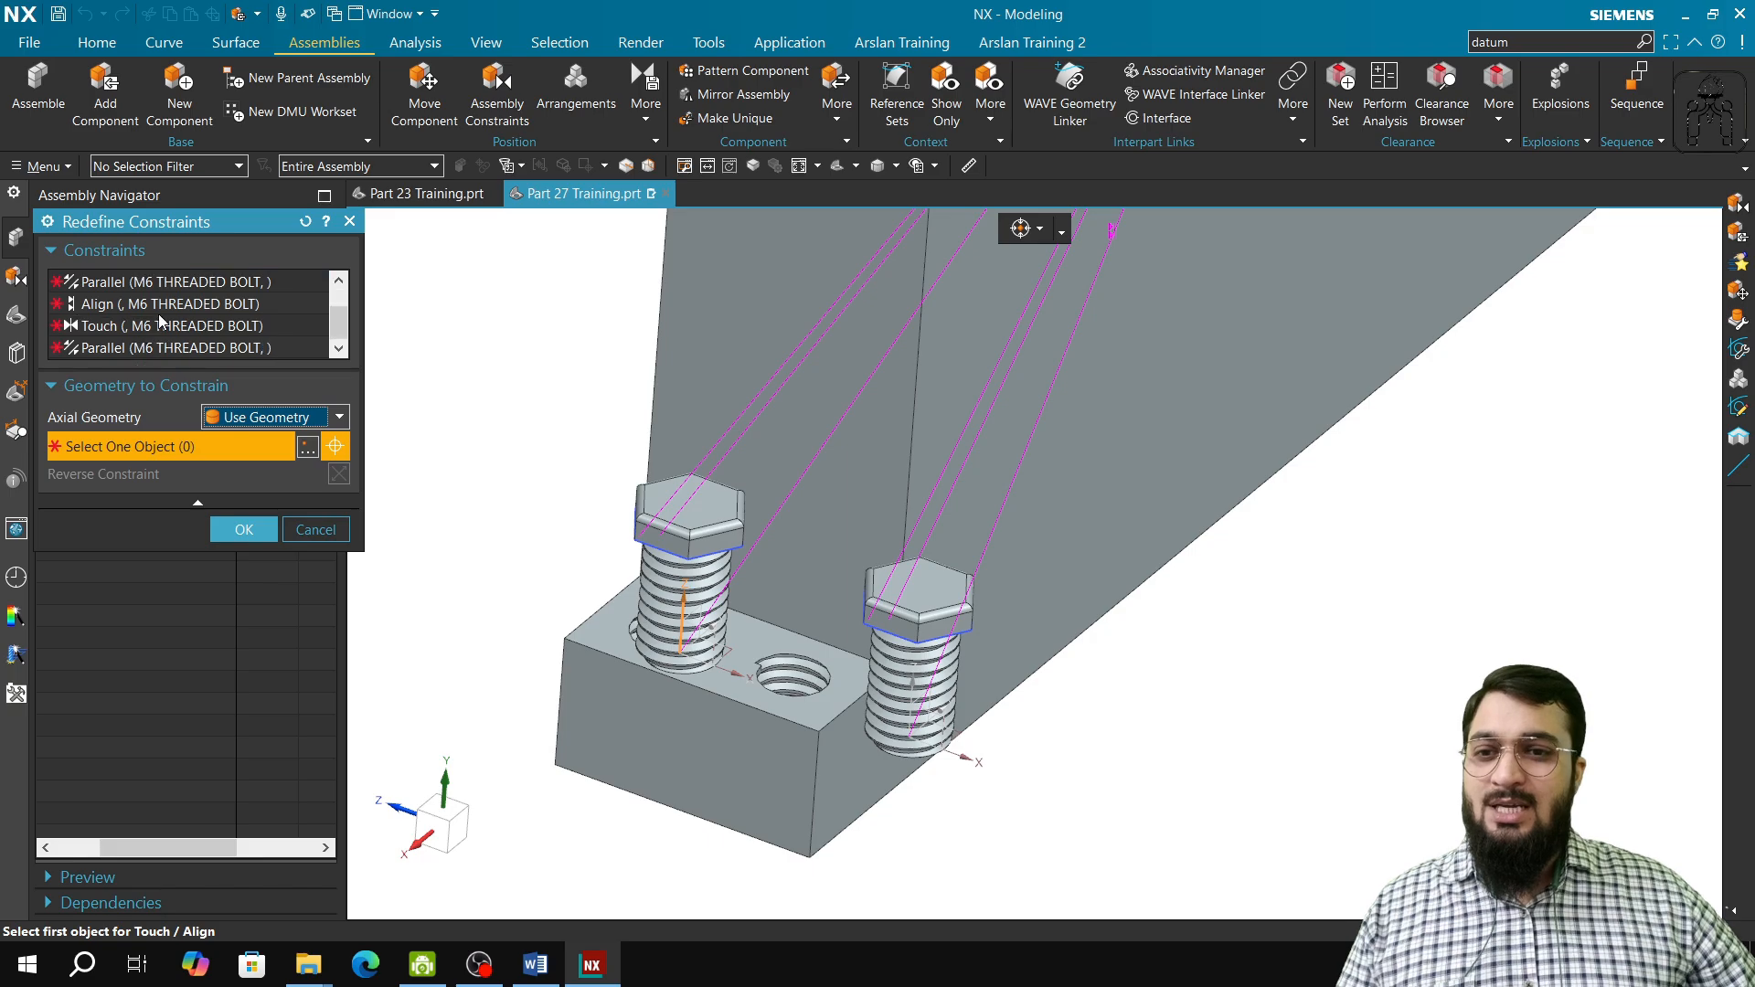
{"action": "scroll", "coordinate": [161, 320], "scroll_direction": "down", "scroll_amount": 1}
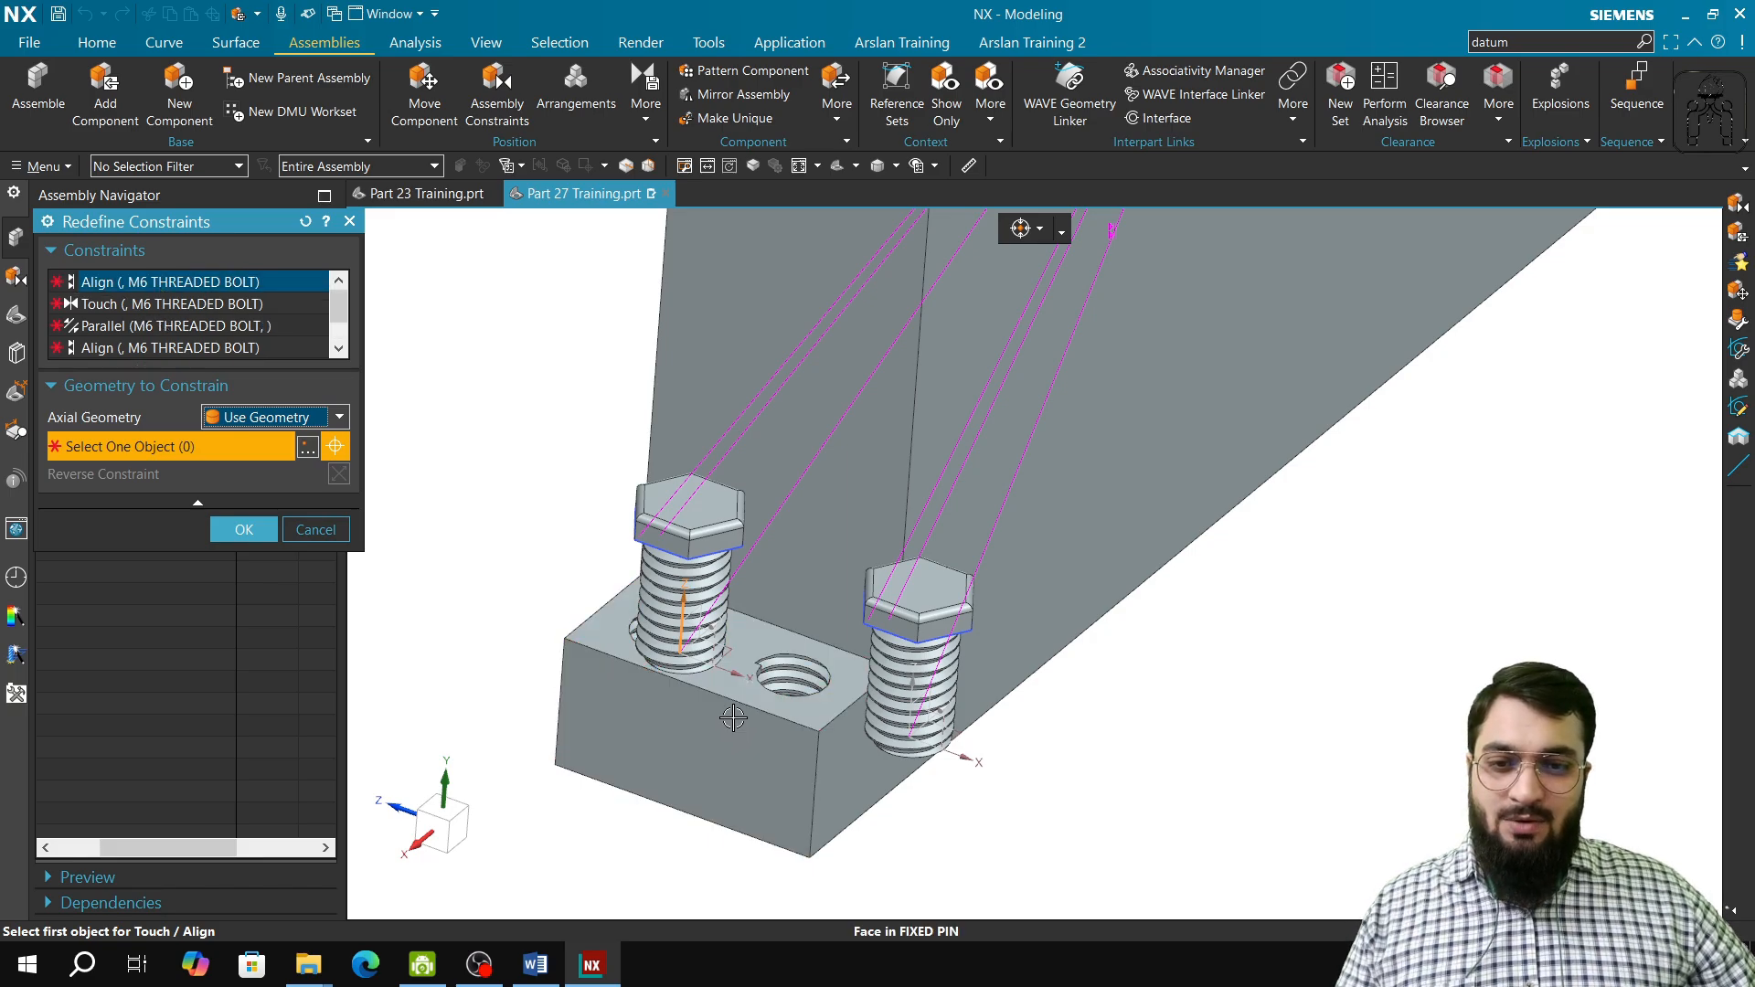
{"action": "middle_click_drag", "start_coordinate": [733, 717], "coordinate": [758, 649]}
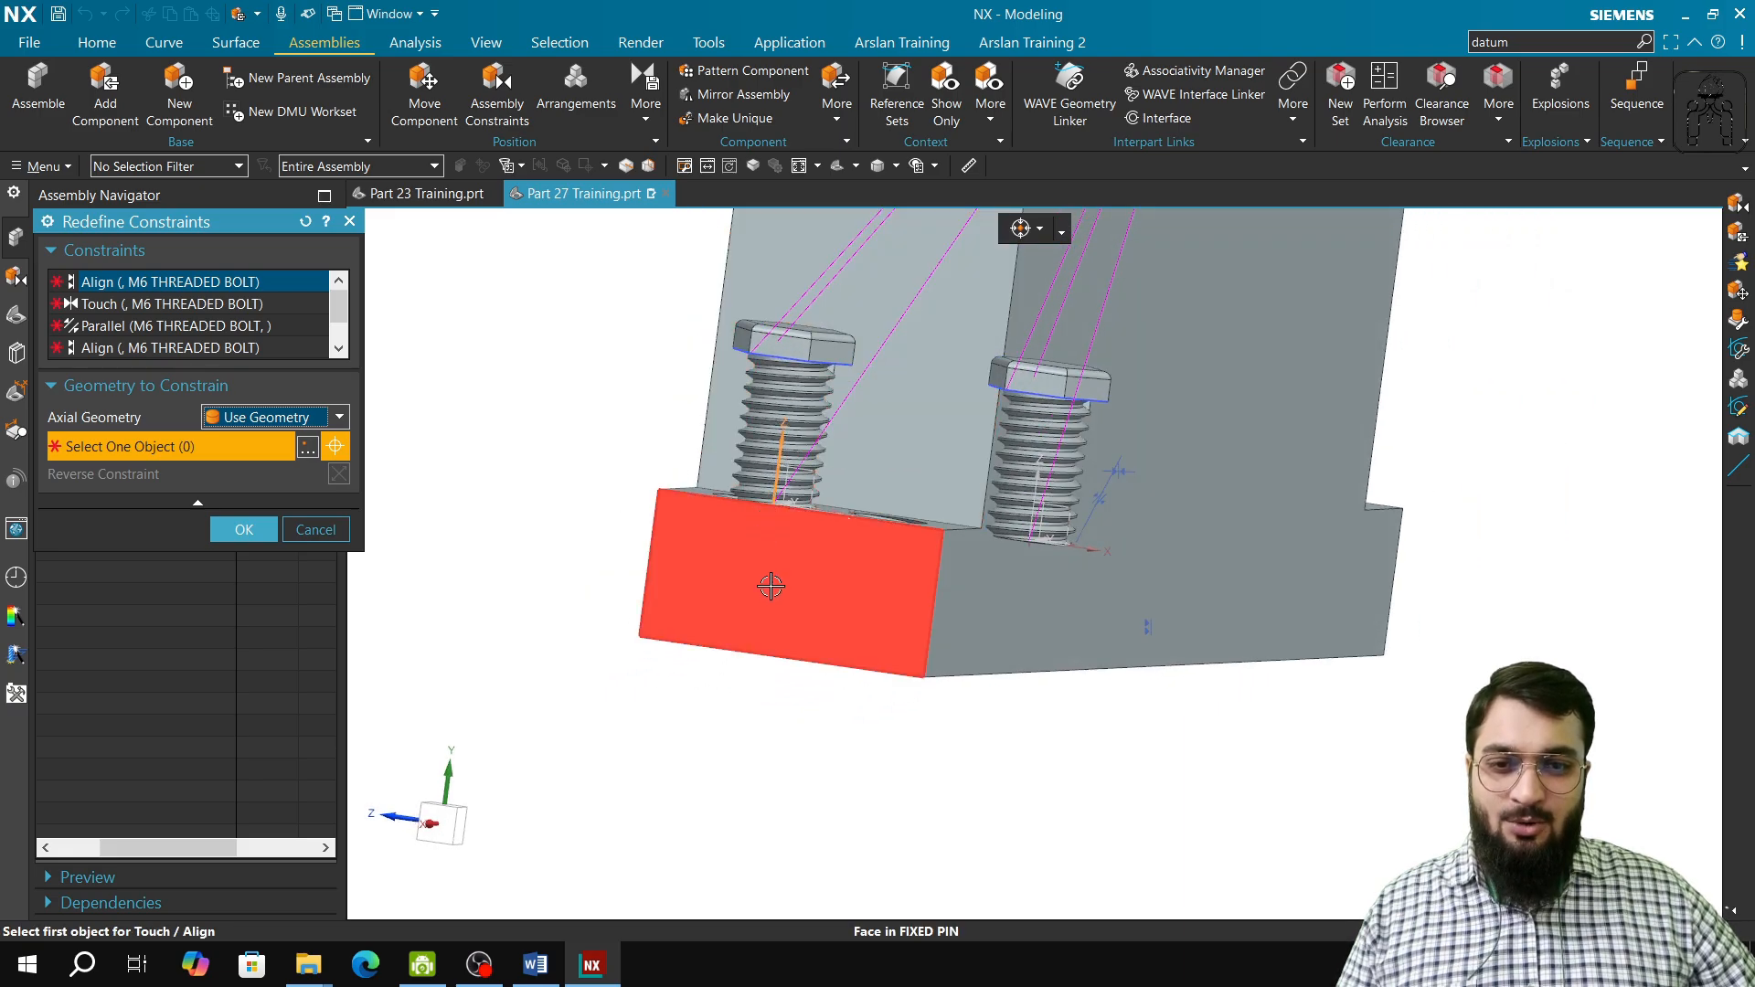
{"action": "middle_click_drag", "start_coordinate": [772, 588], "coordinate": [823, 491]}
{"action": "middle_click_drag", "start_coordinate": [867, 388], "coordinate": [836, 631], "text": "shift"}
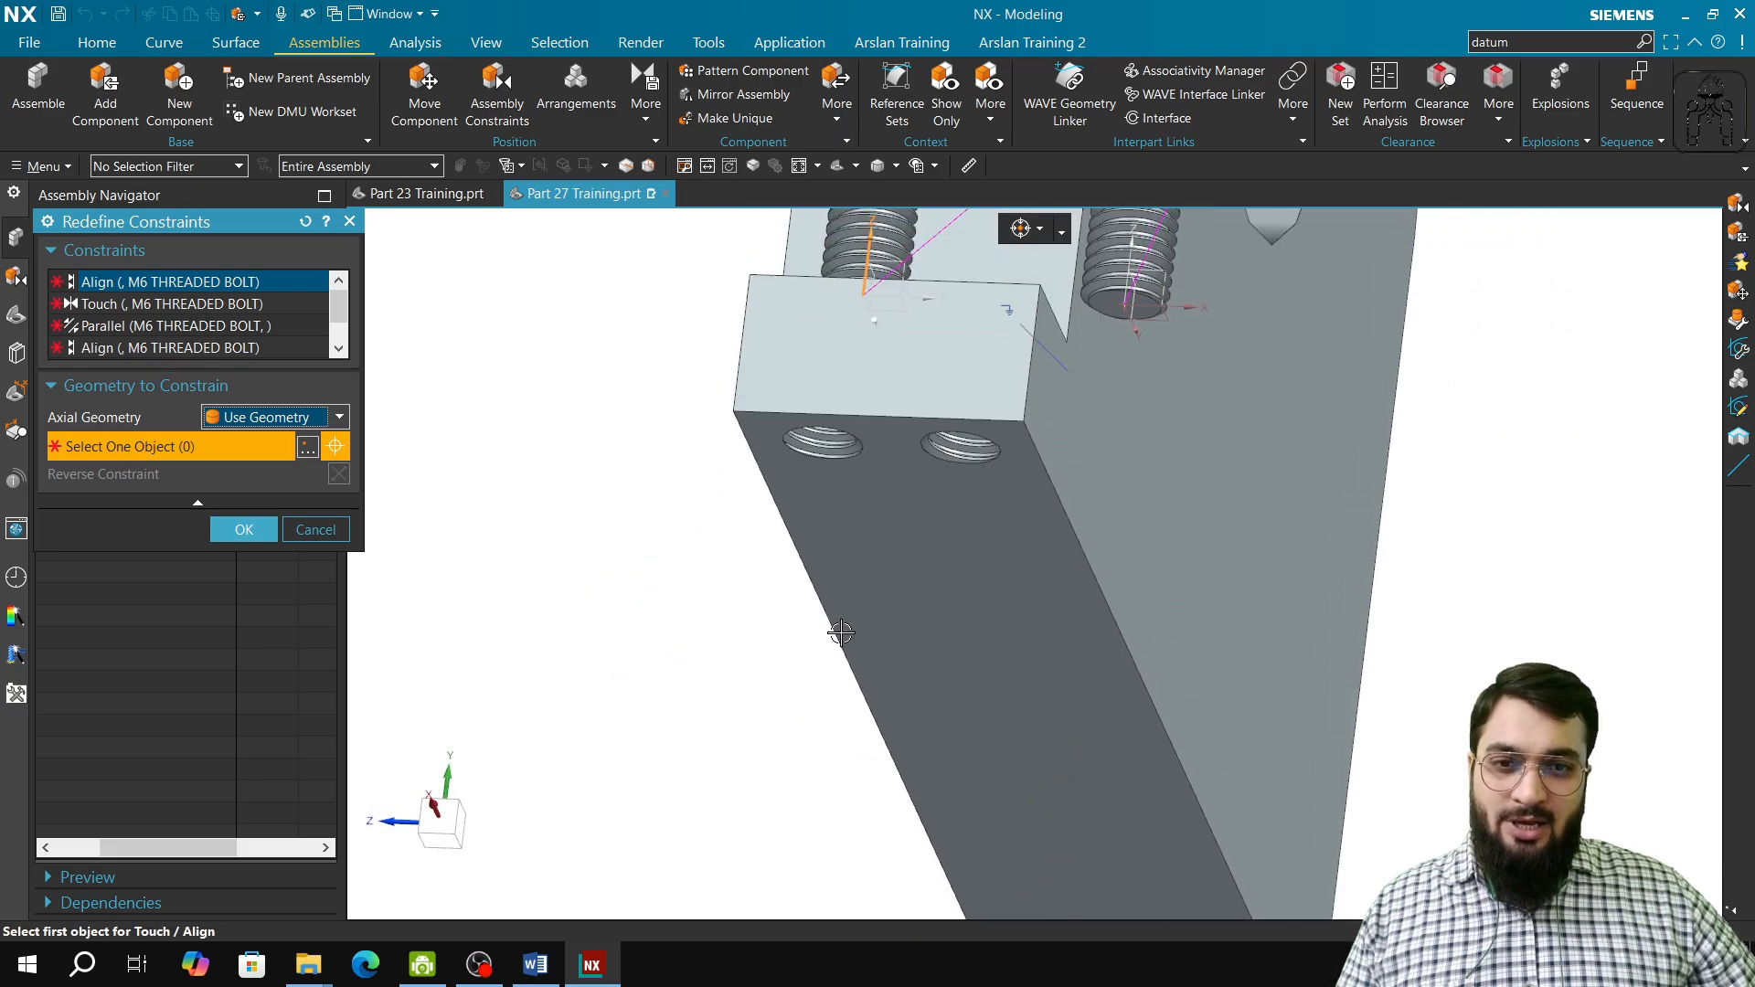
{"action": "left_click", "coordinate": [817, 443]}
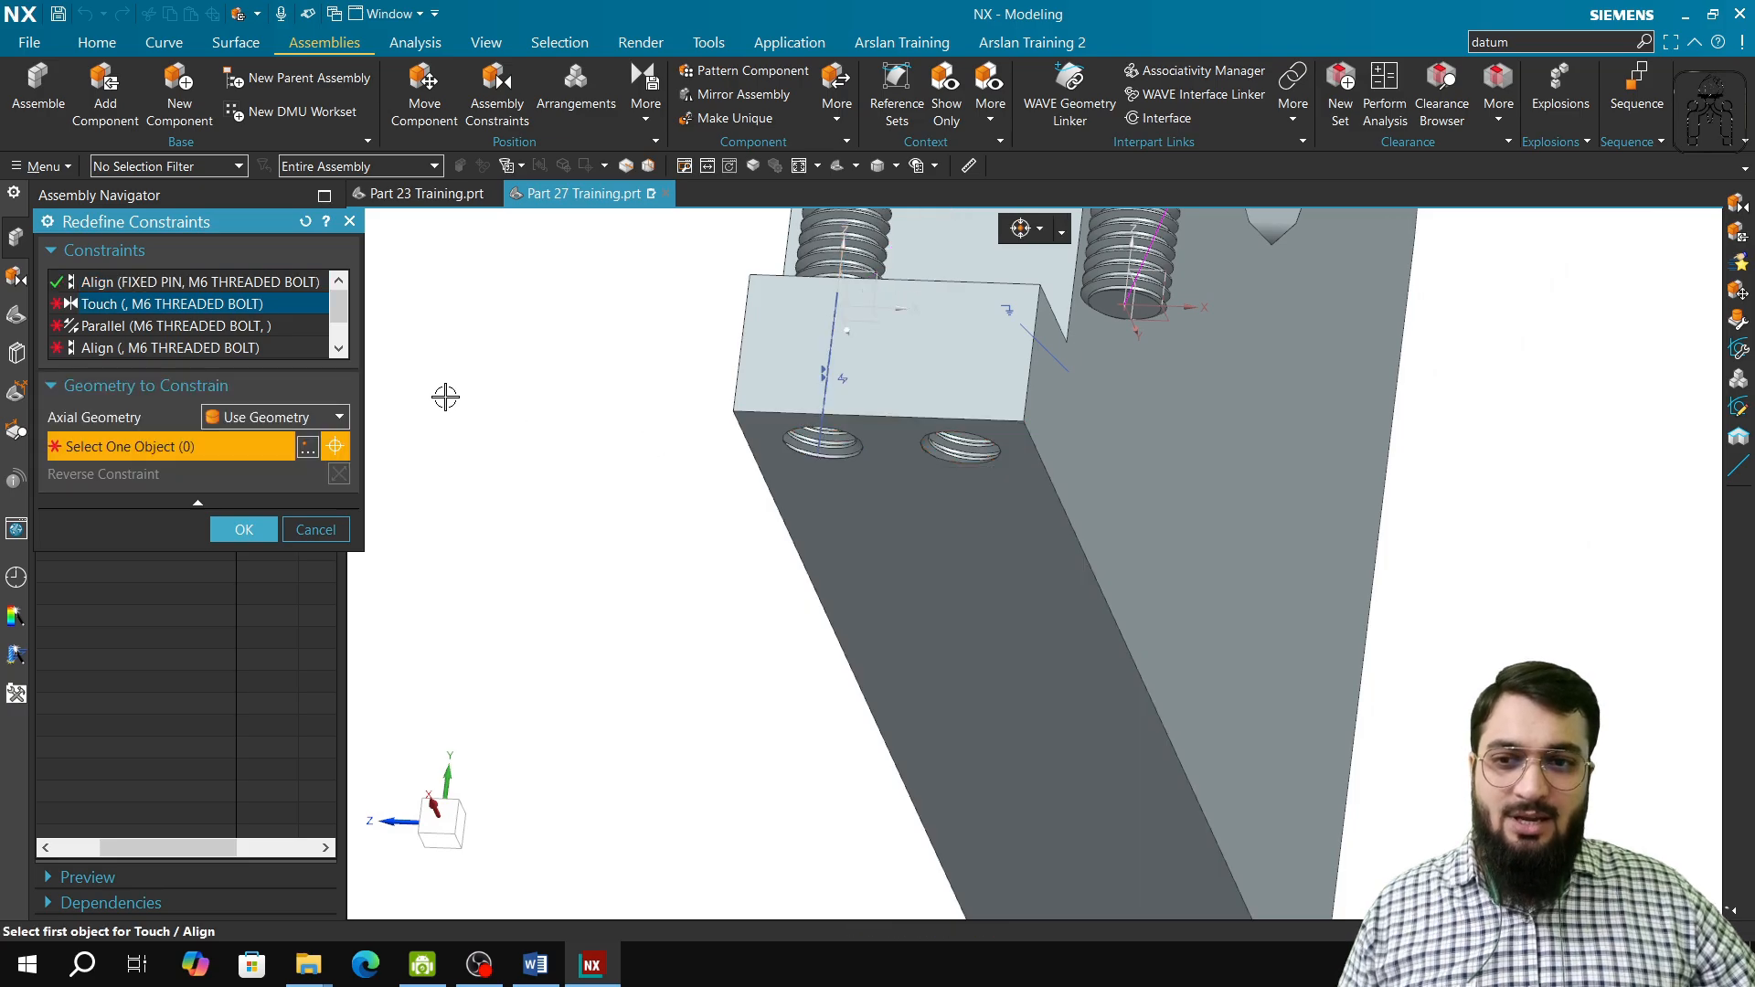
{"action": "middle_click_drag", "start_coordinate": [801, 344], "coordinate": [878, 235]}
{"action": "middle_click", "coordinate": [794, 576]}
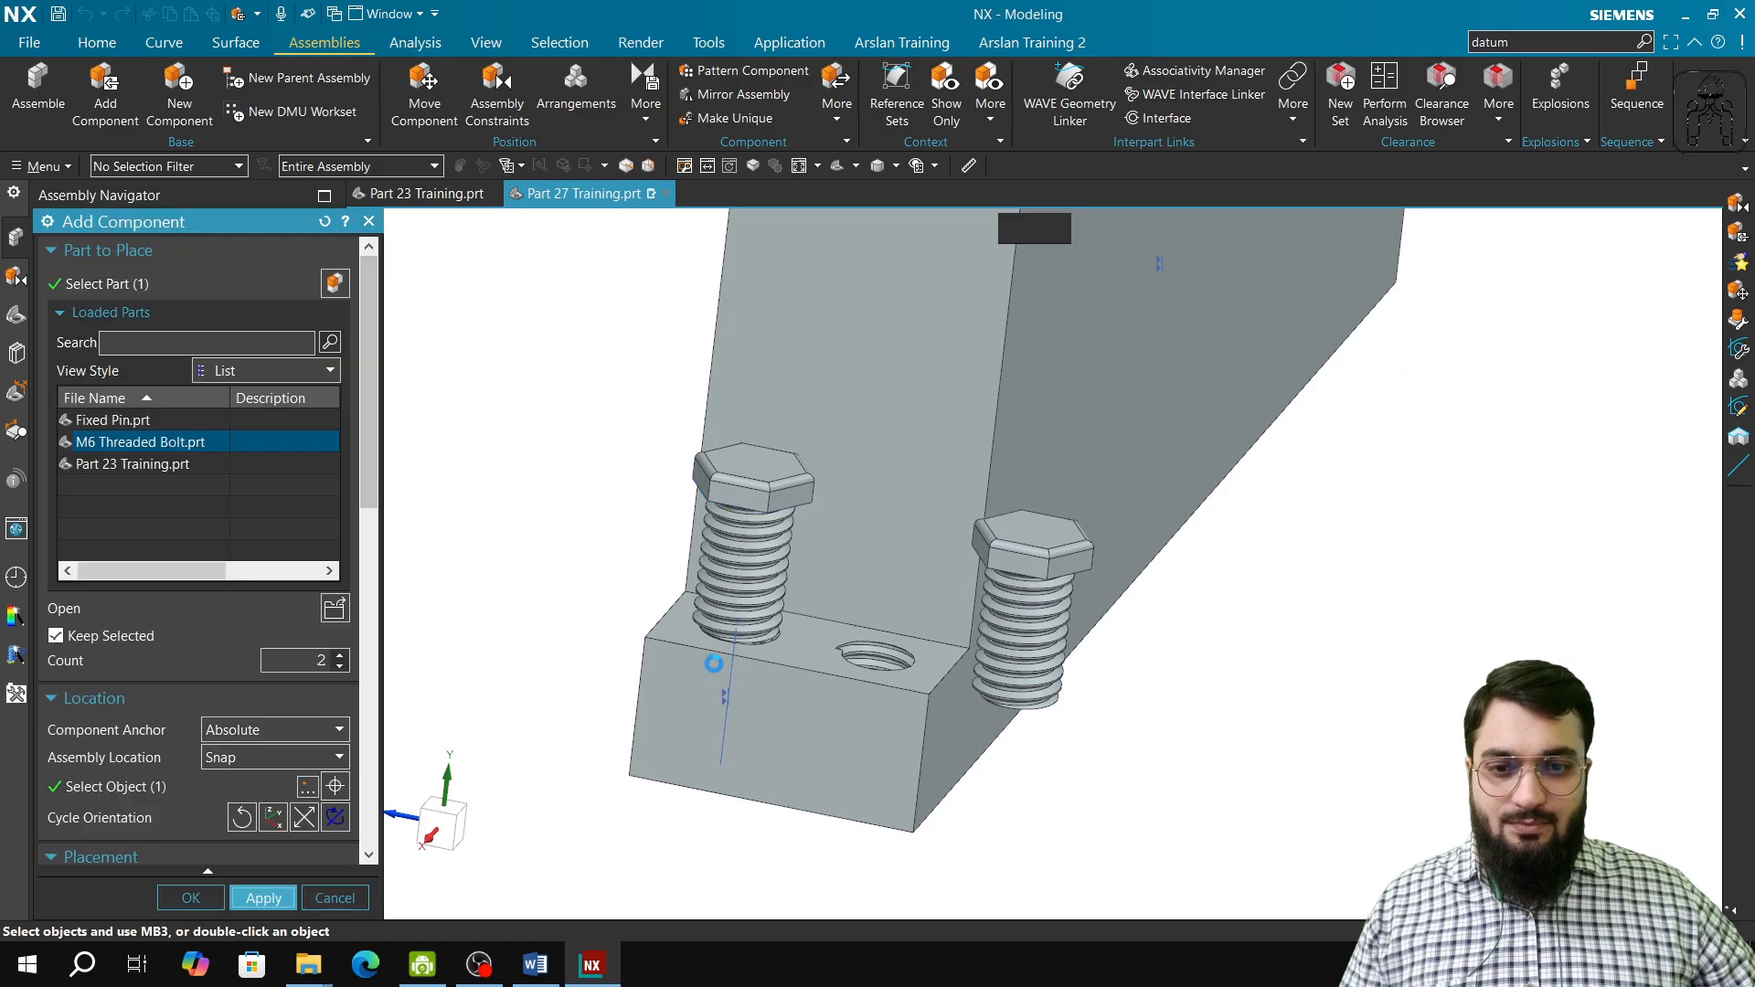
{"action": "left_click", "coordinate": [335, 897]}
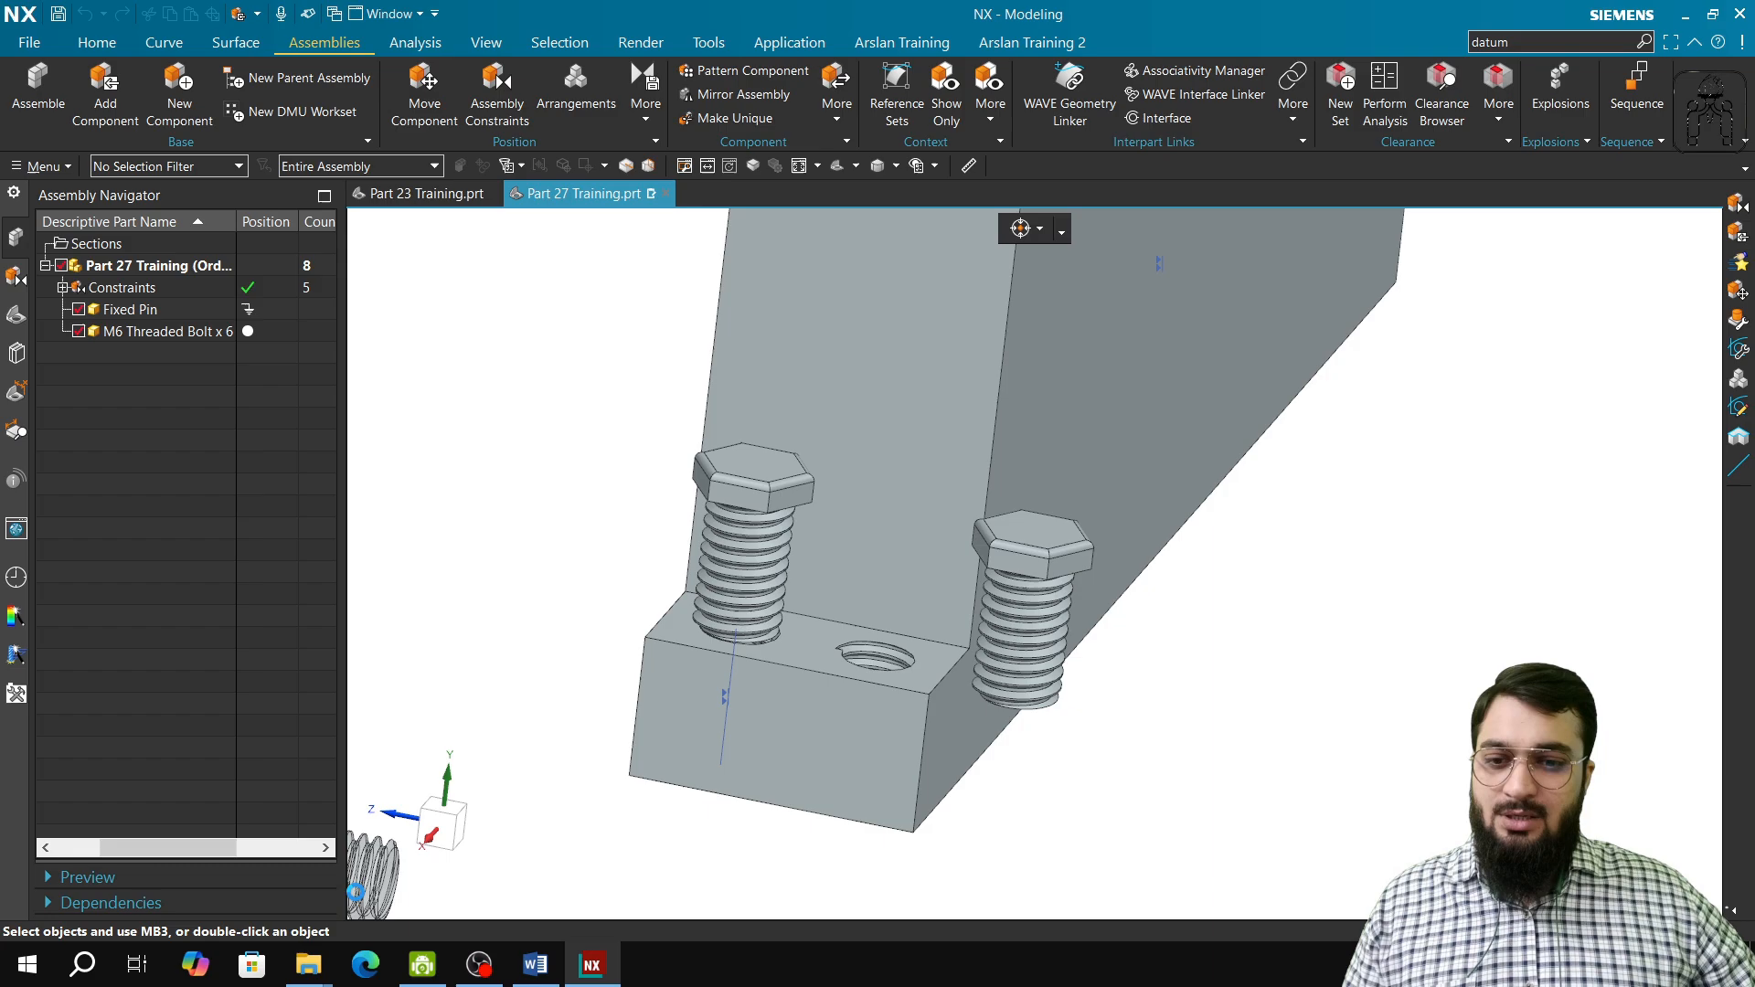
{"action": "left_click", "coordinate": [165, 331]}
{"action": "key", "text": "Escape"}
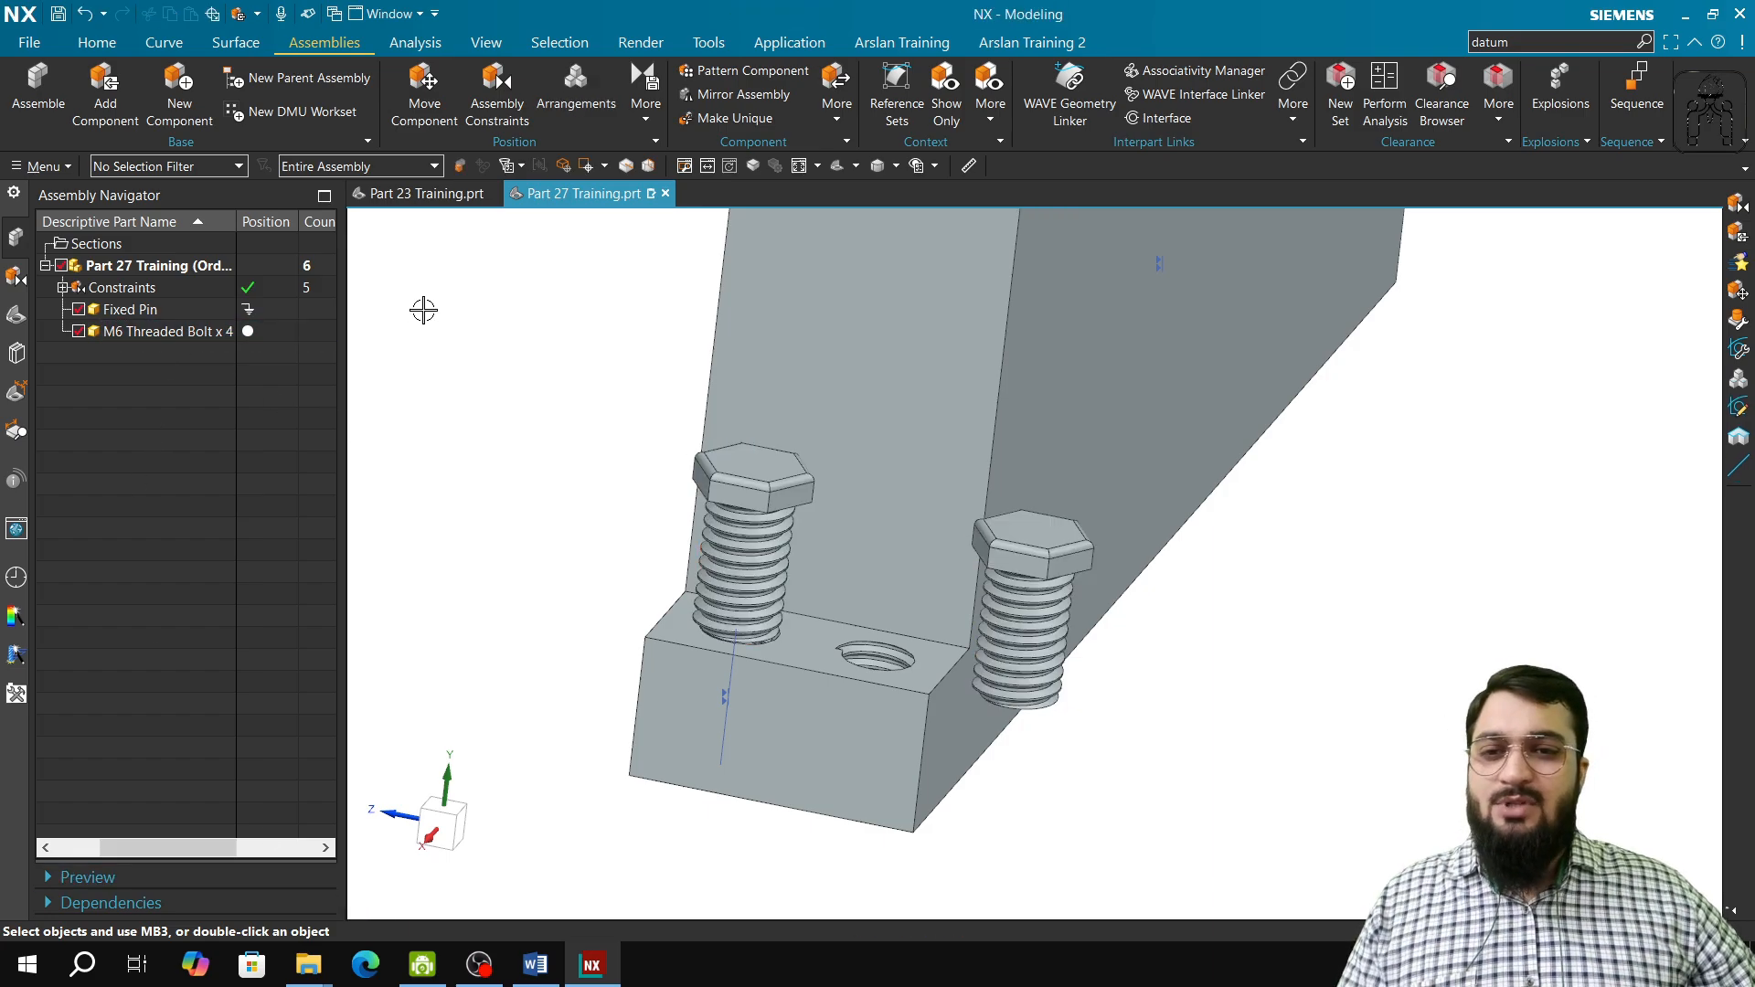
- Add a Touch constraint between the Fixed Pin's upper step face and the underside of the aligned bolt's head
{"action": "left_click", "coordinate": [523, 114]}
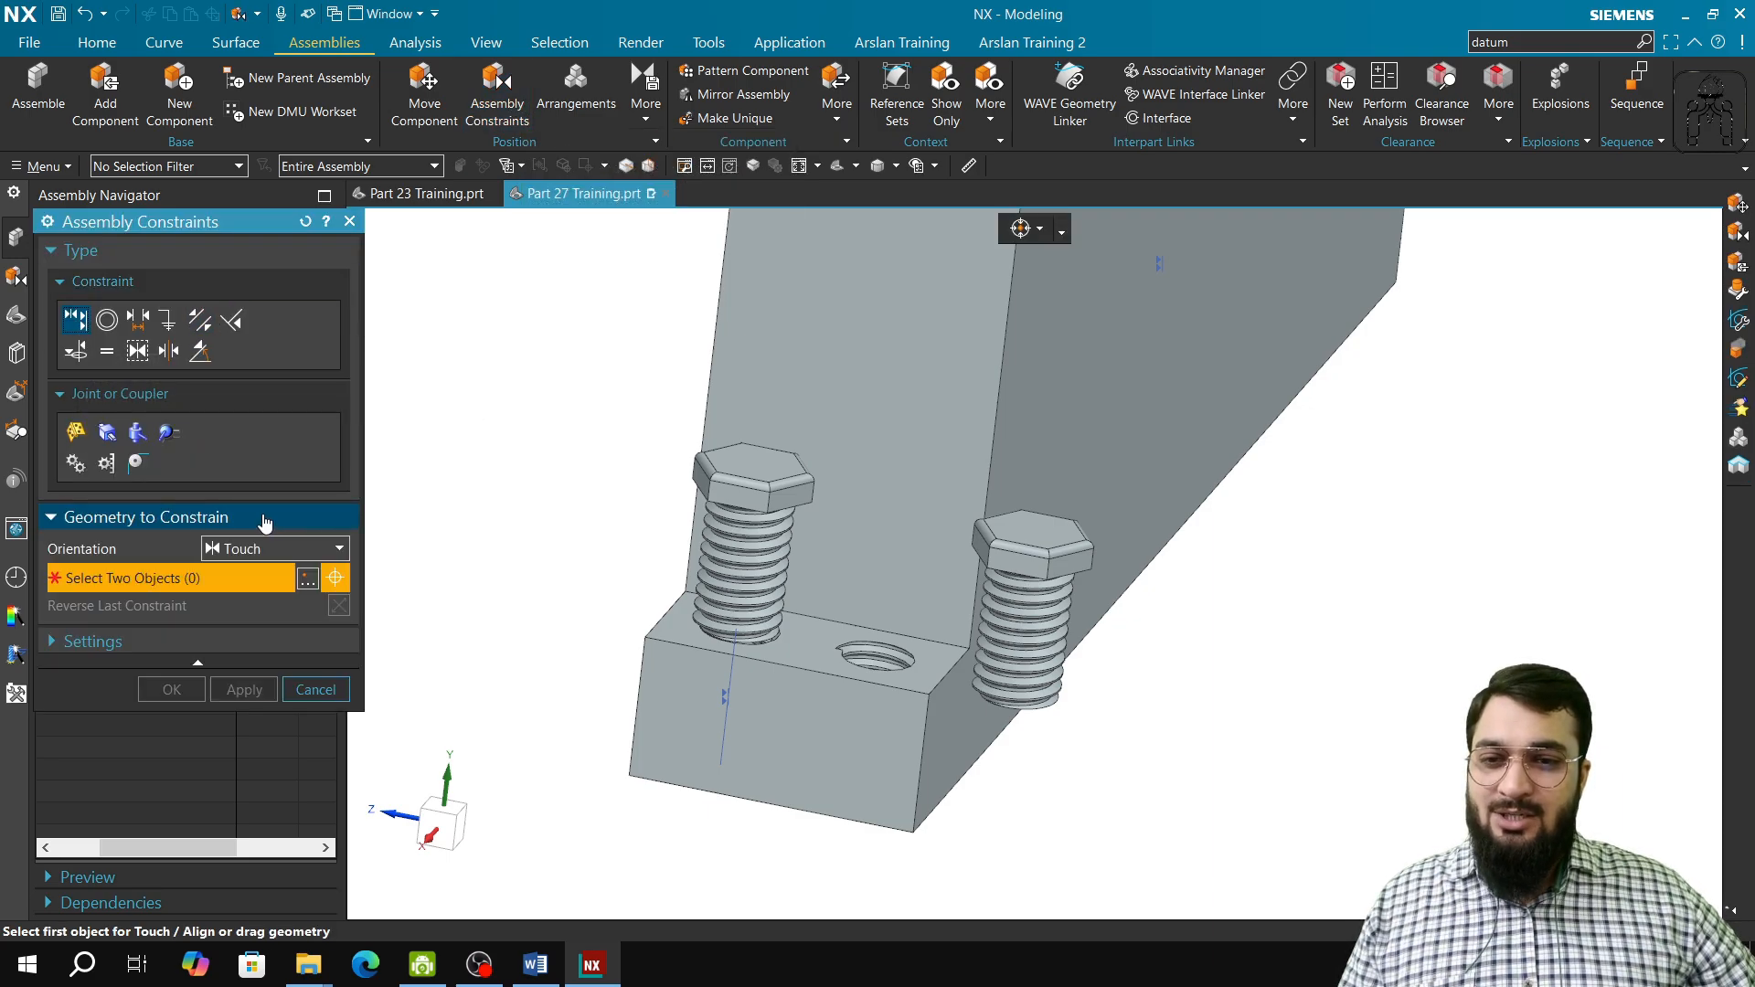
{"action": "left_click", "coordinate": [258, 551]}
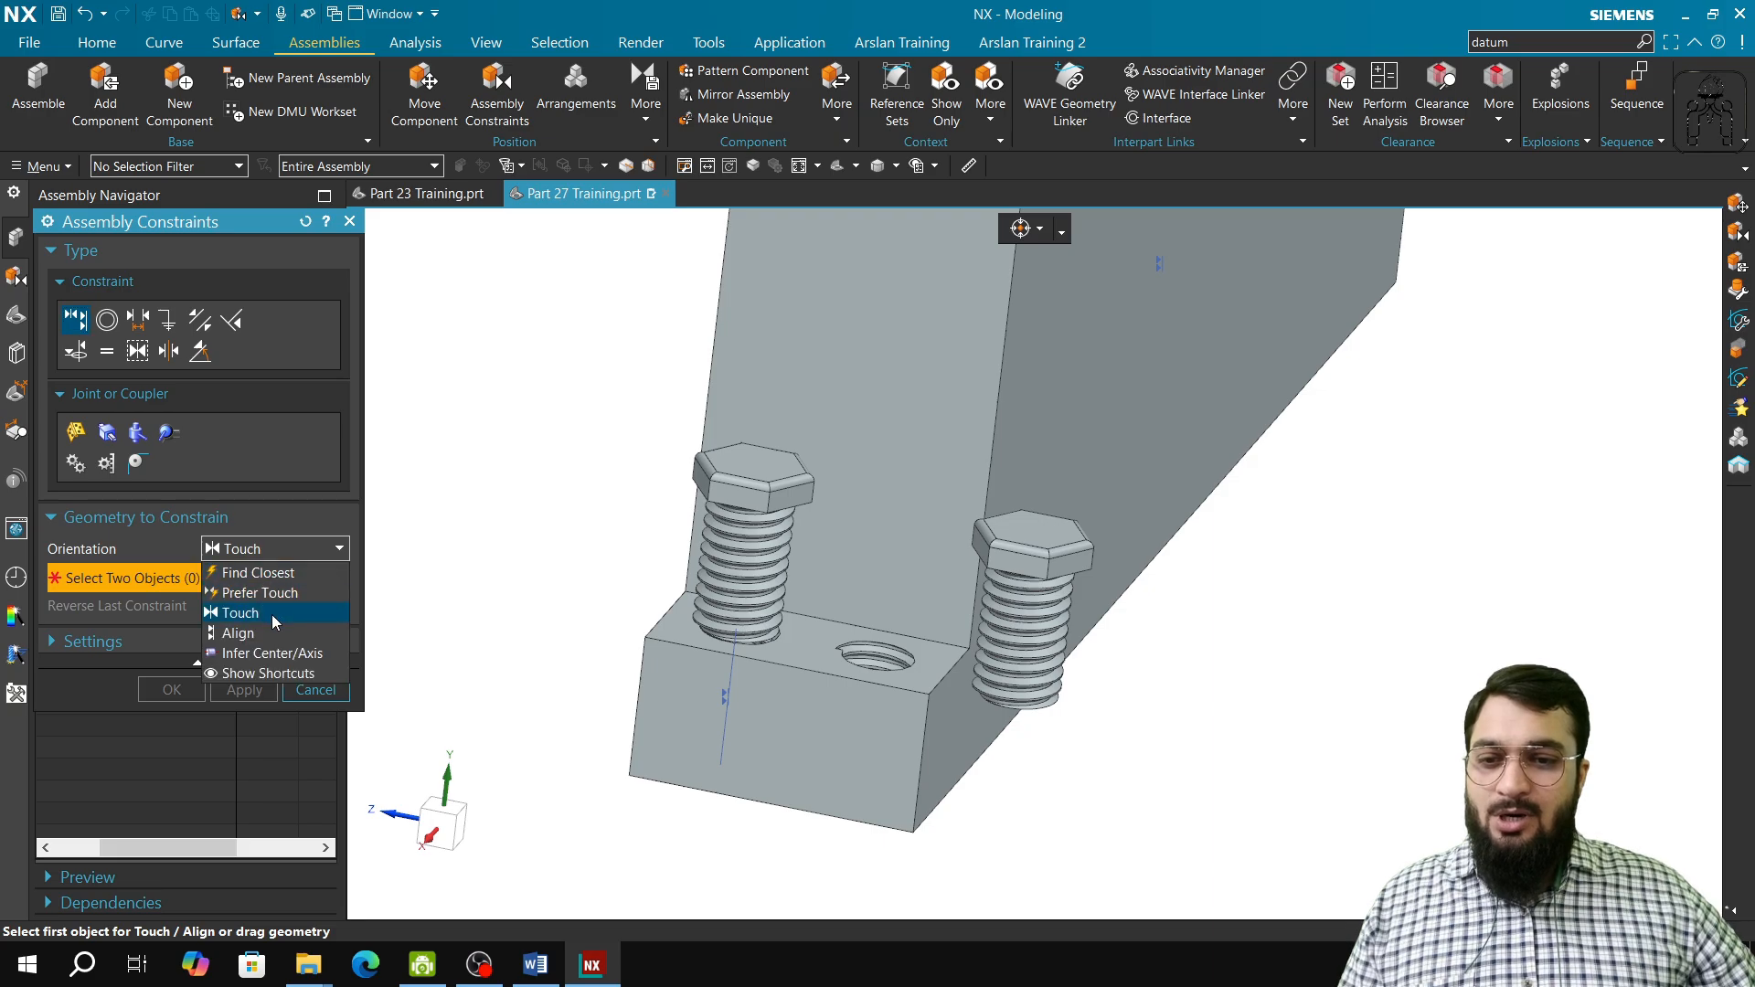
{"action": "left_click", "coordinate": [272, 614]}
{"action": "left_click", "coordinate": [790, 648]}
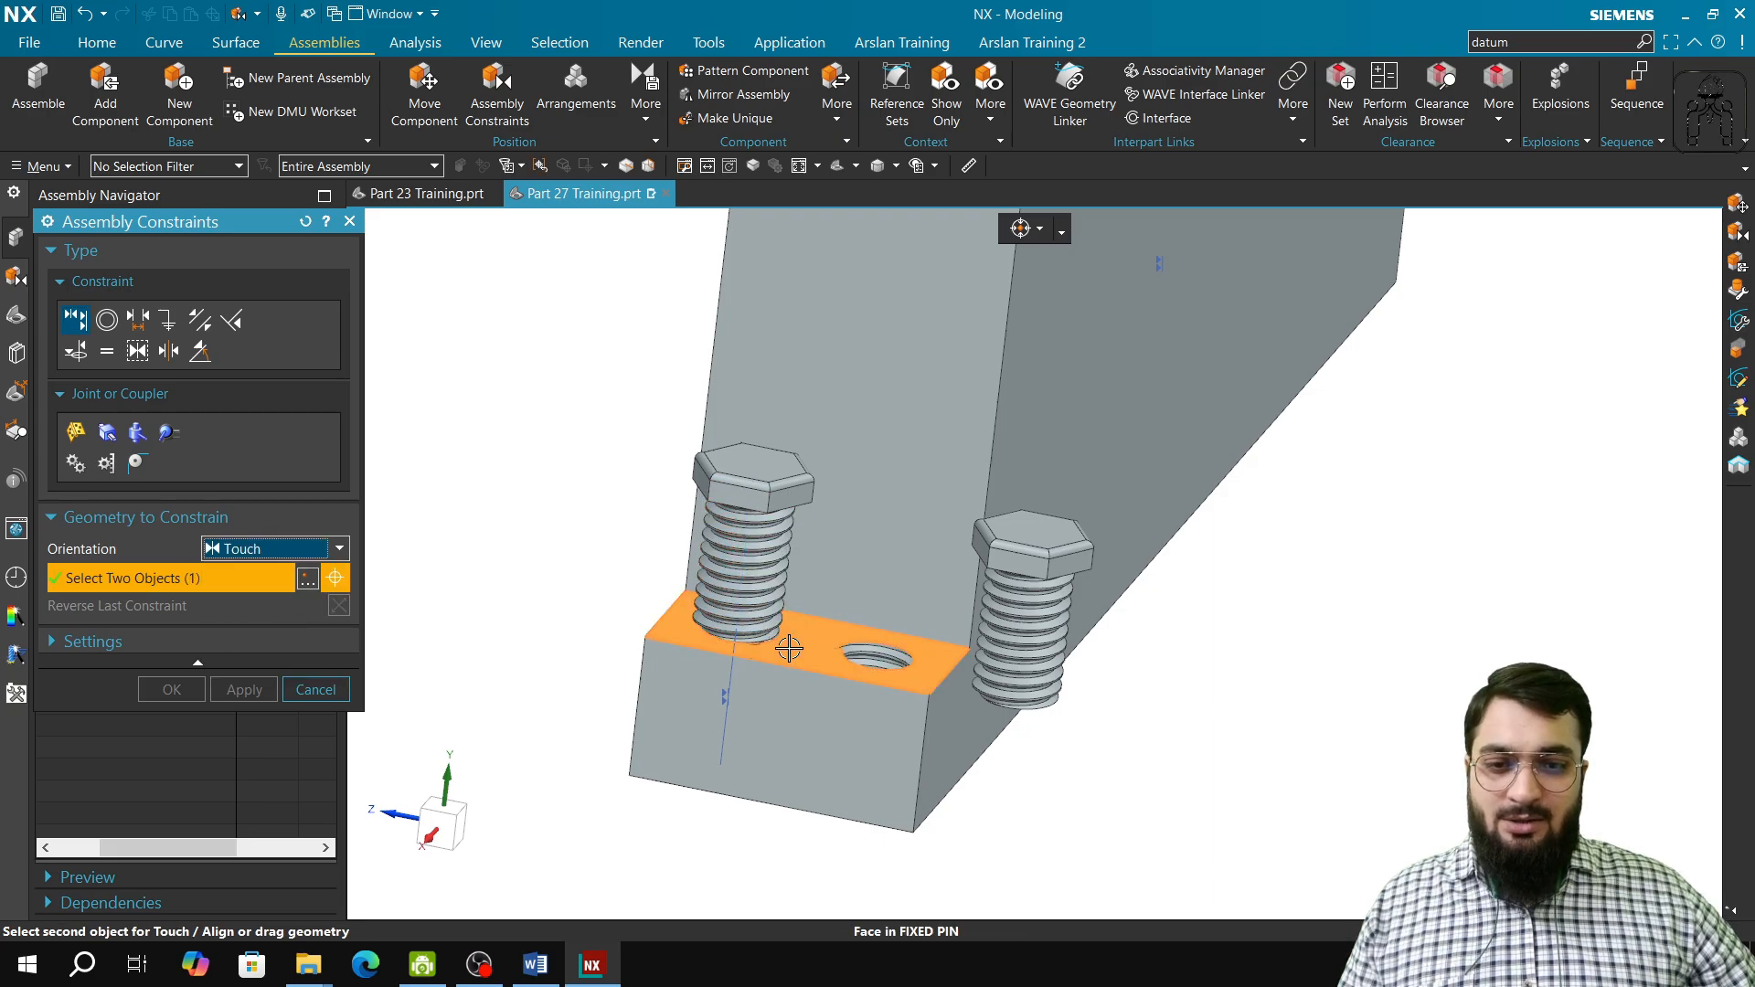
{"action": "middle_click_drag", "start_coordinate": [790, 649], "coordinate": [773, 363]}
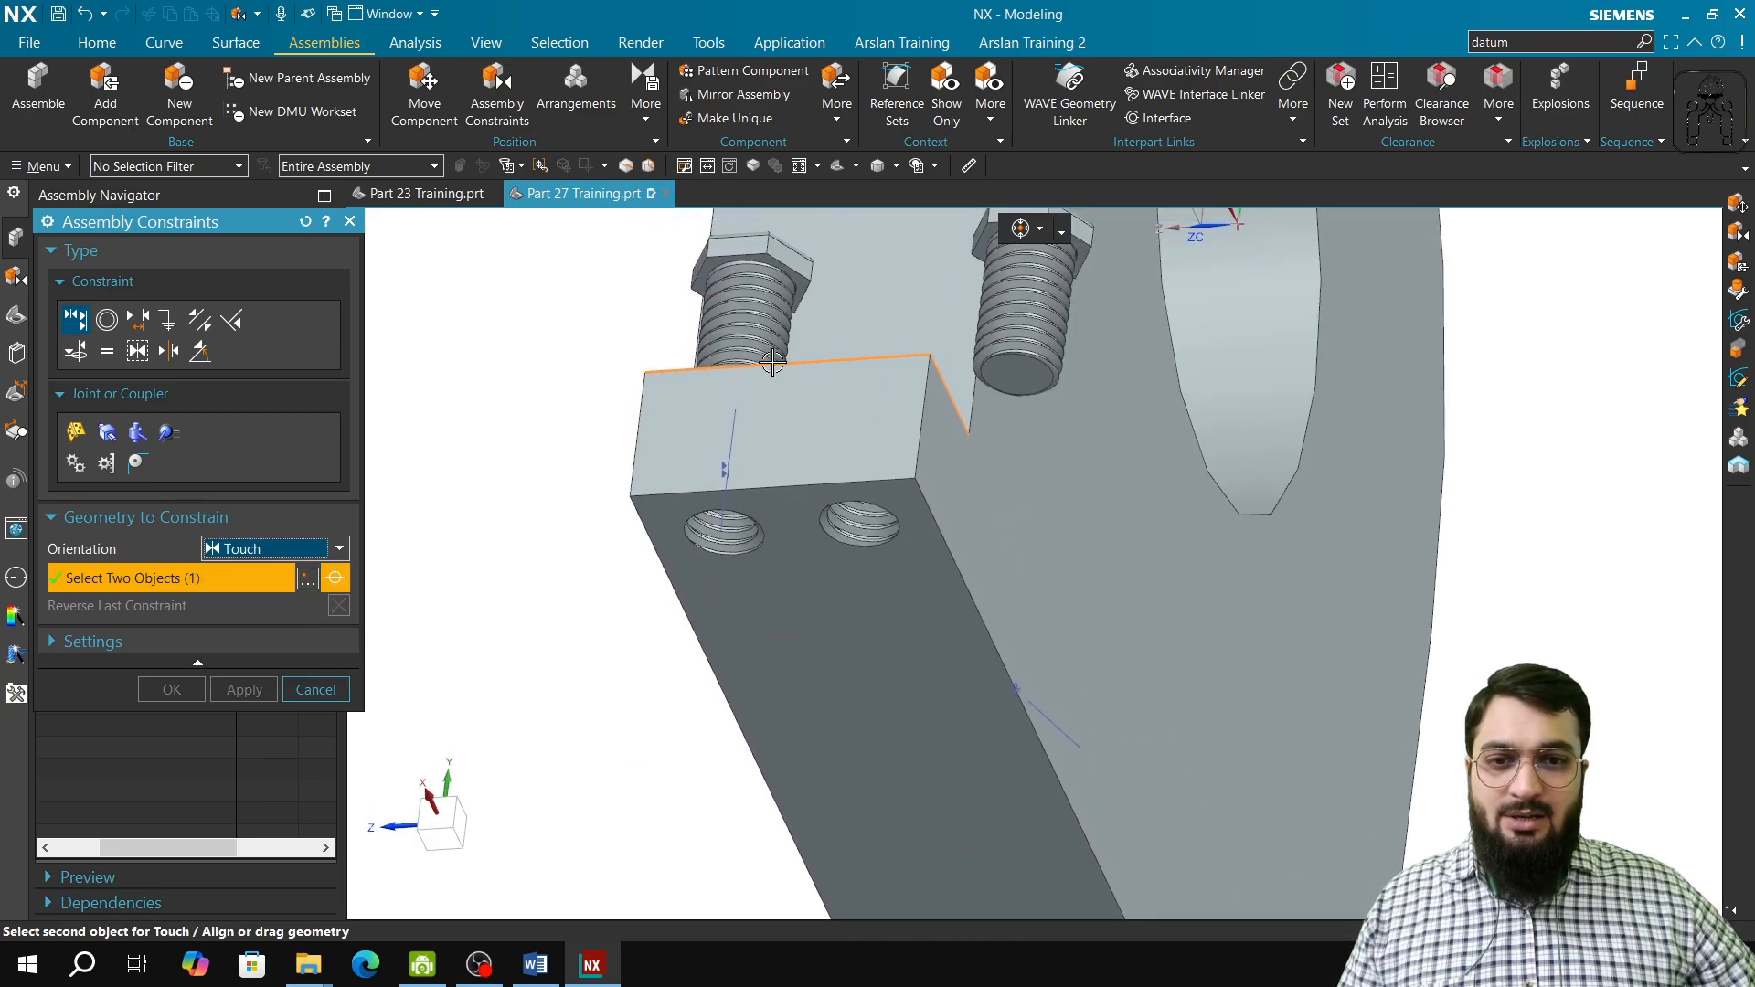
{"action": "left_click", "coordinate": [764, 261]}
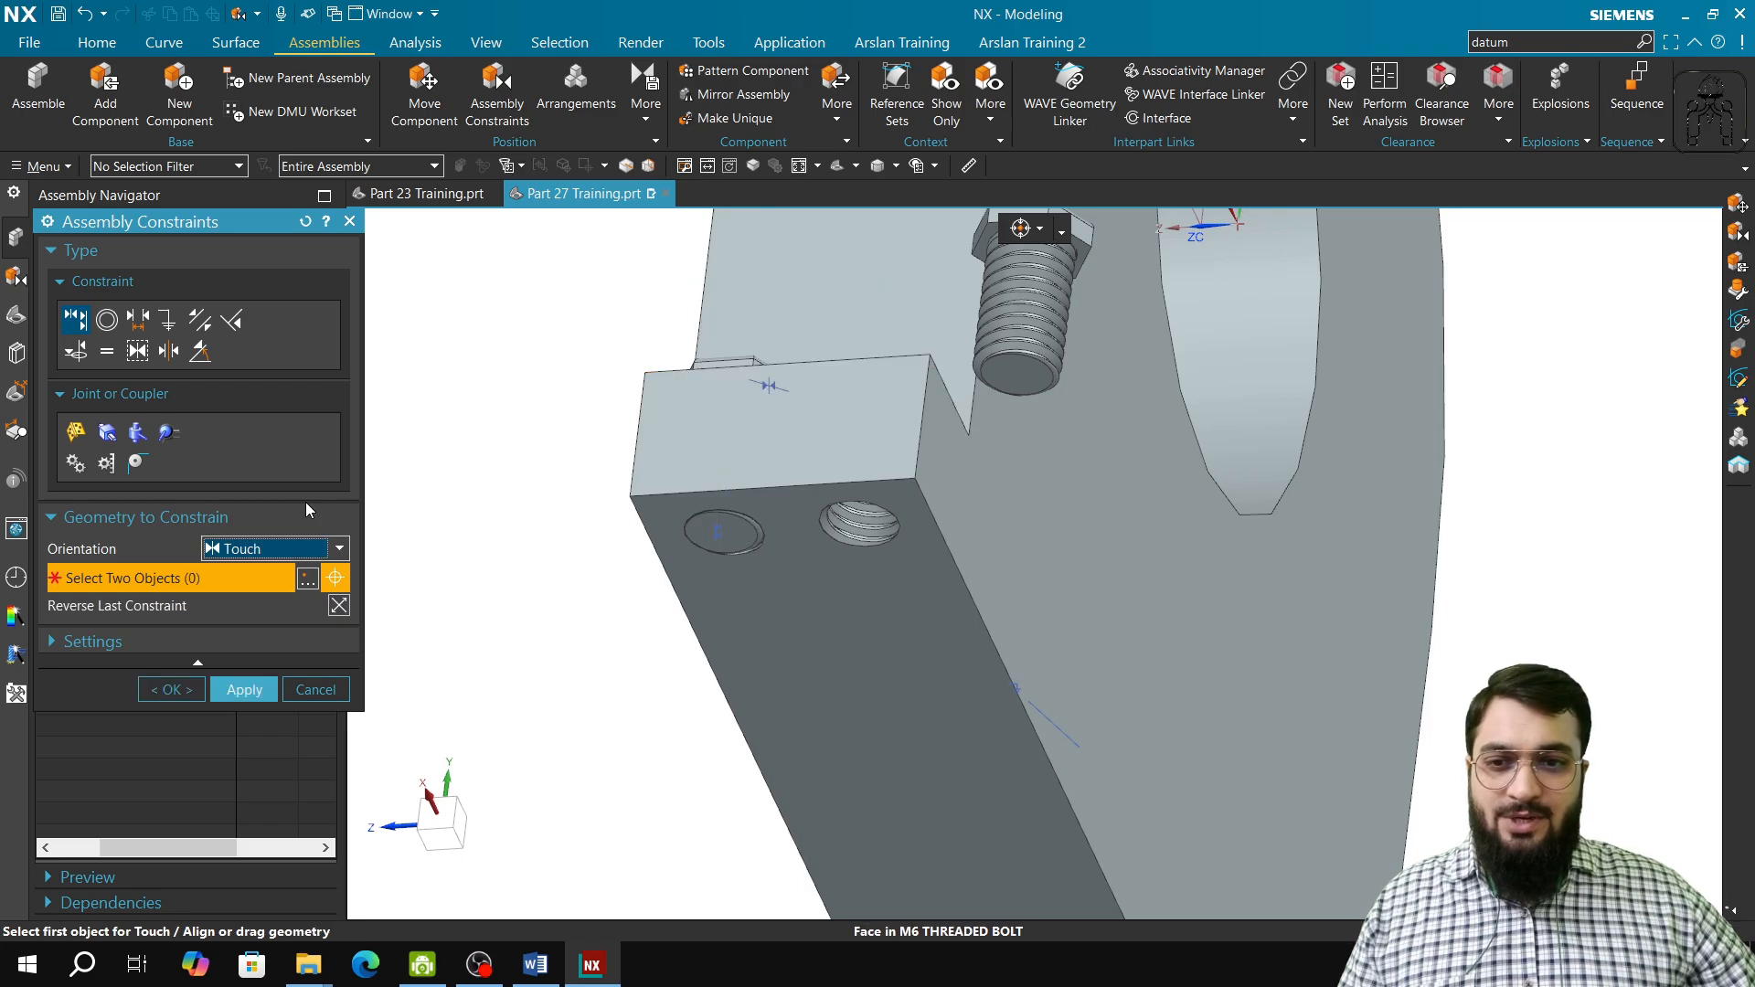
{"action": "middle_click_drag", "start_coordinate": [597, 537], "coordinate": [720, 616]}
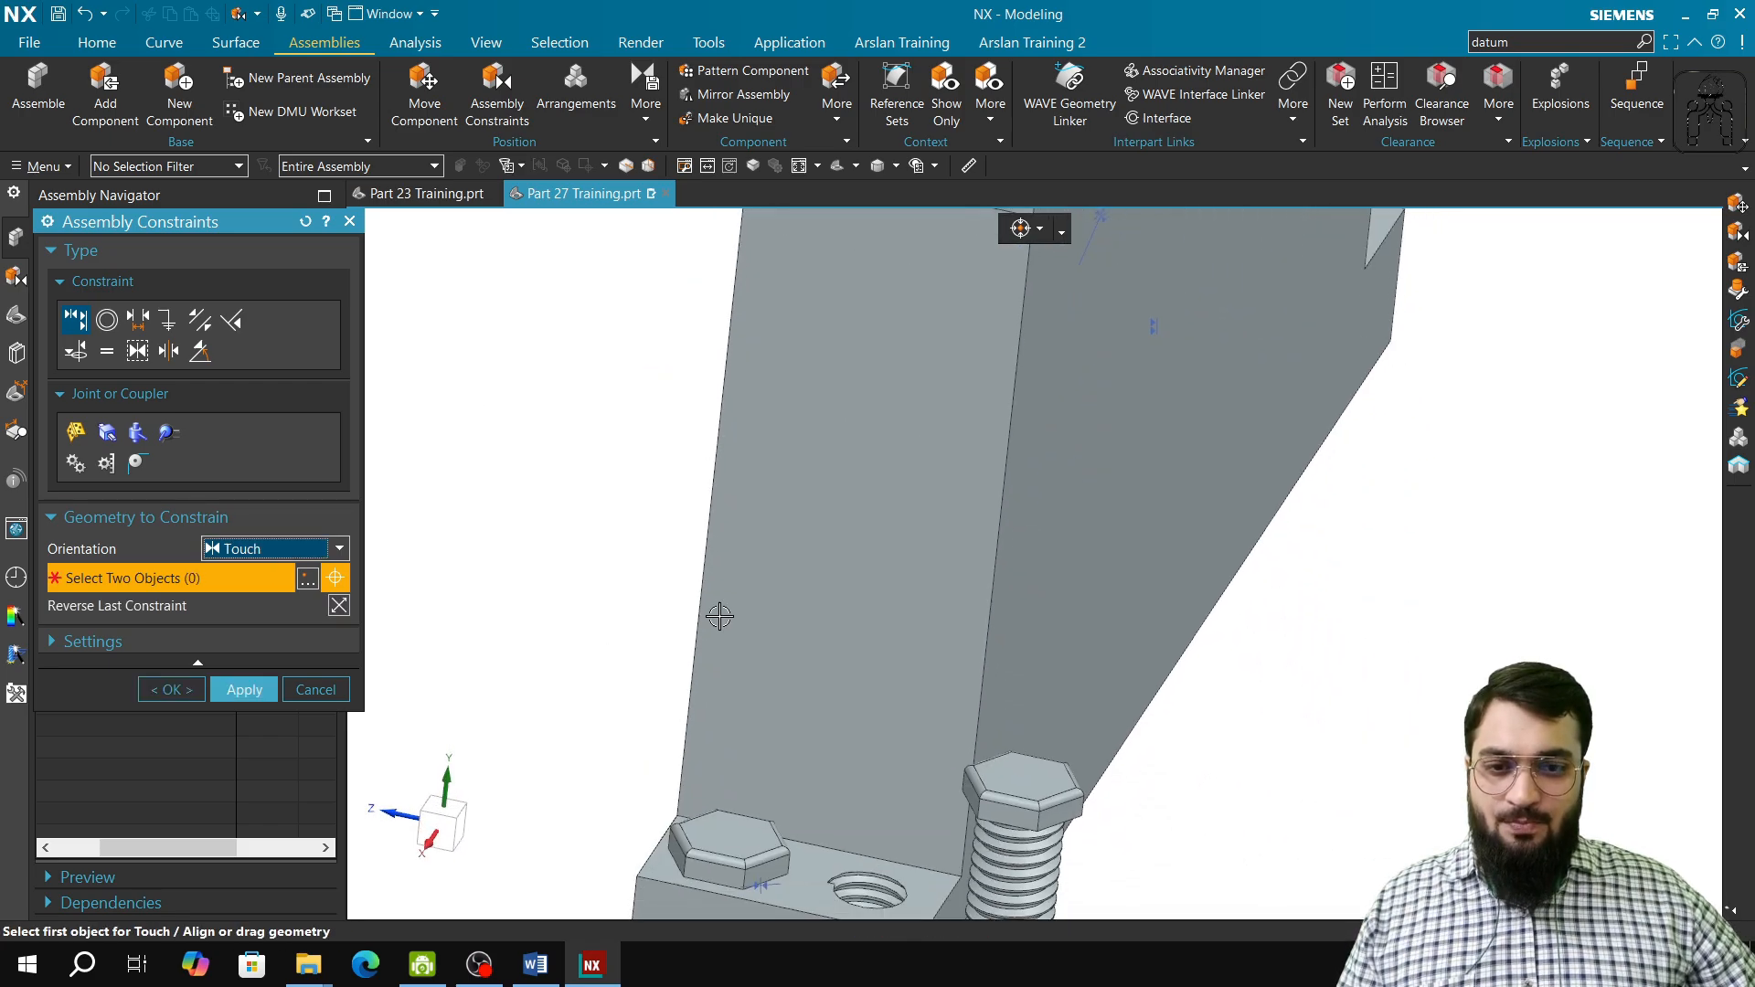
- Add a Parallel constraint between a side face of the seated bolt's head and the Fixed Pin's step, and finish constraining
{"action": "left_click", "coordinate": [203, 321]}
{"action": "middle_click_drag", "start_coordinate": [768, 882], "coordinate": [757, 681], "text": "shift"}
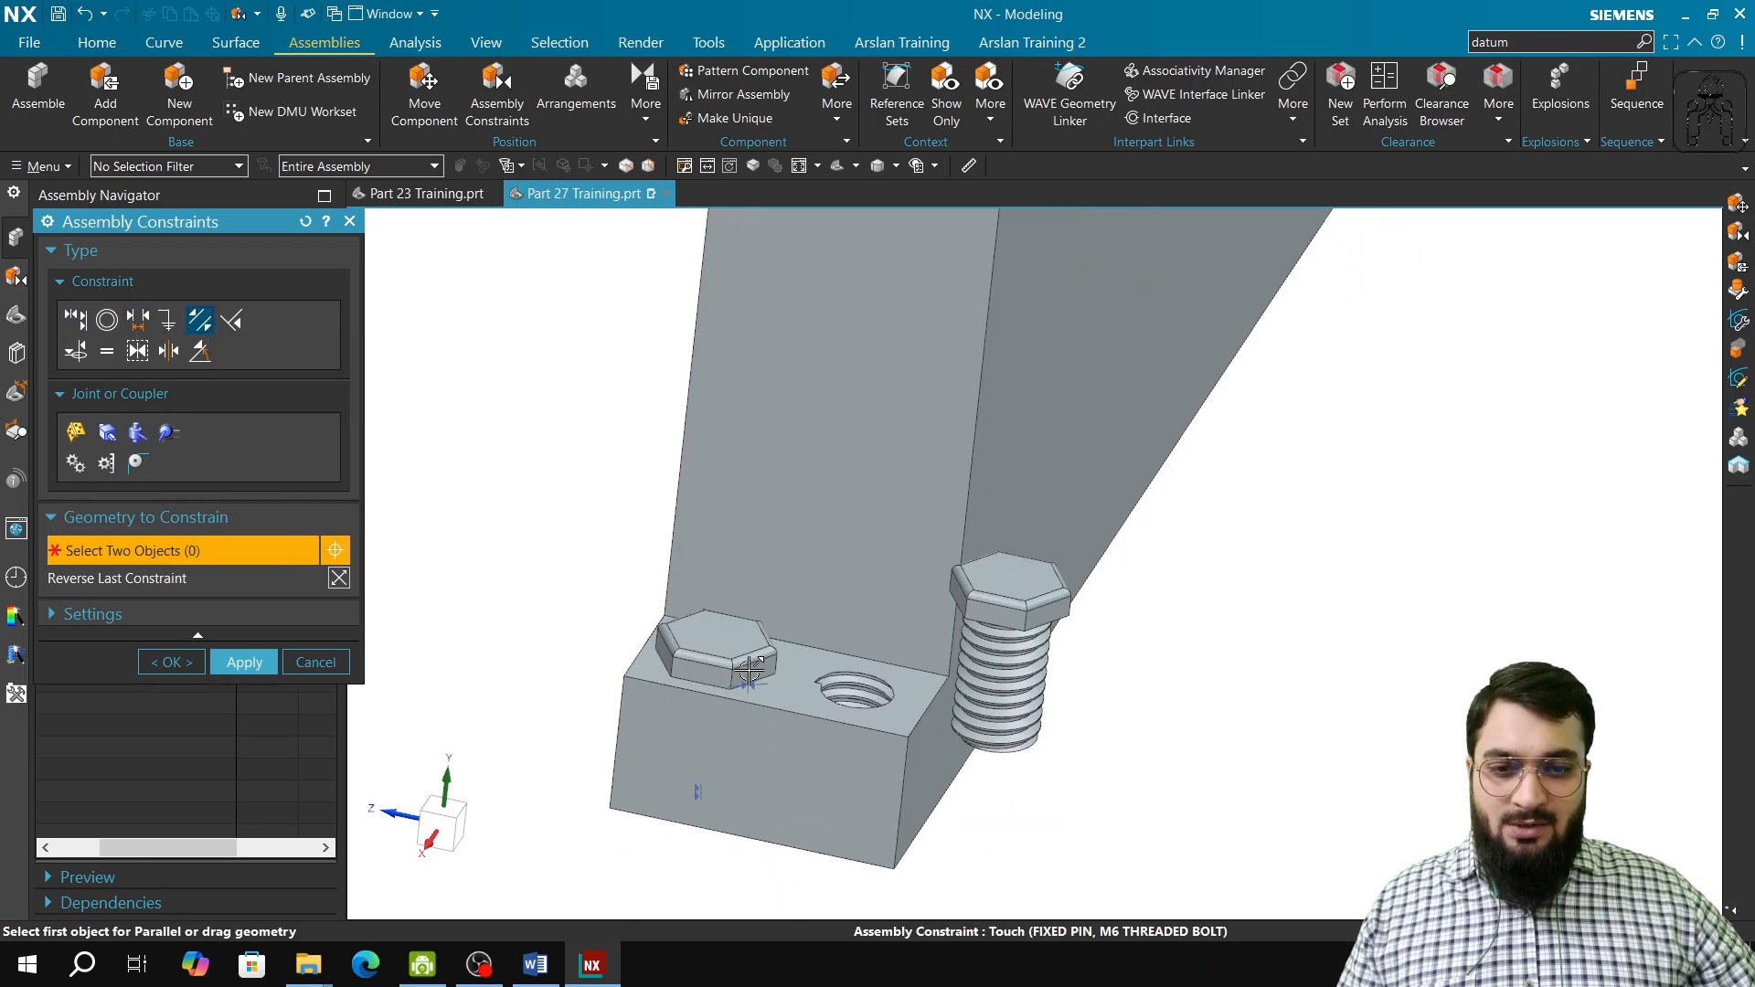
{"action": "left_click", "coordinate": [752, 674]}
{"action": "left_click", "coordinate": [909, 735]}
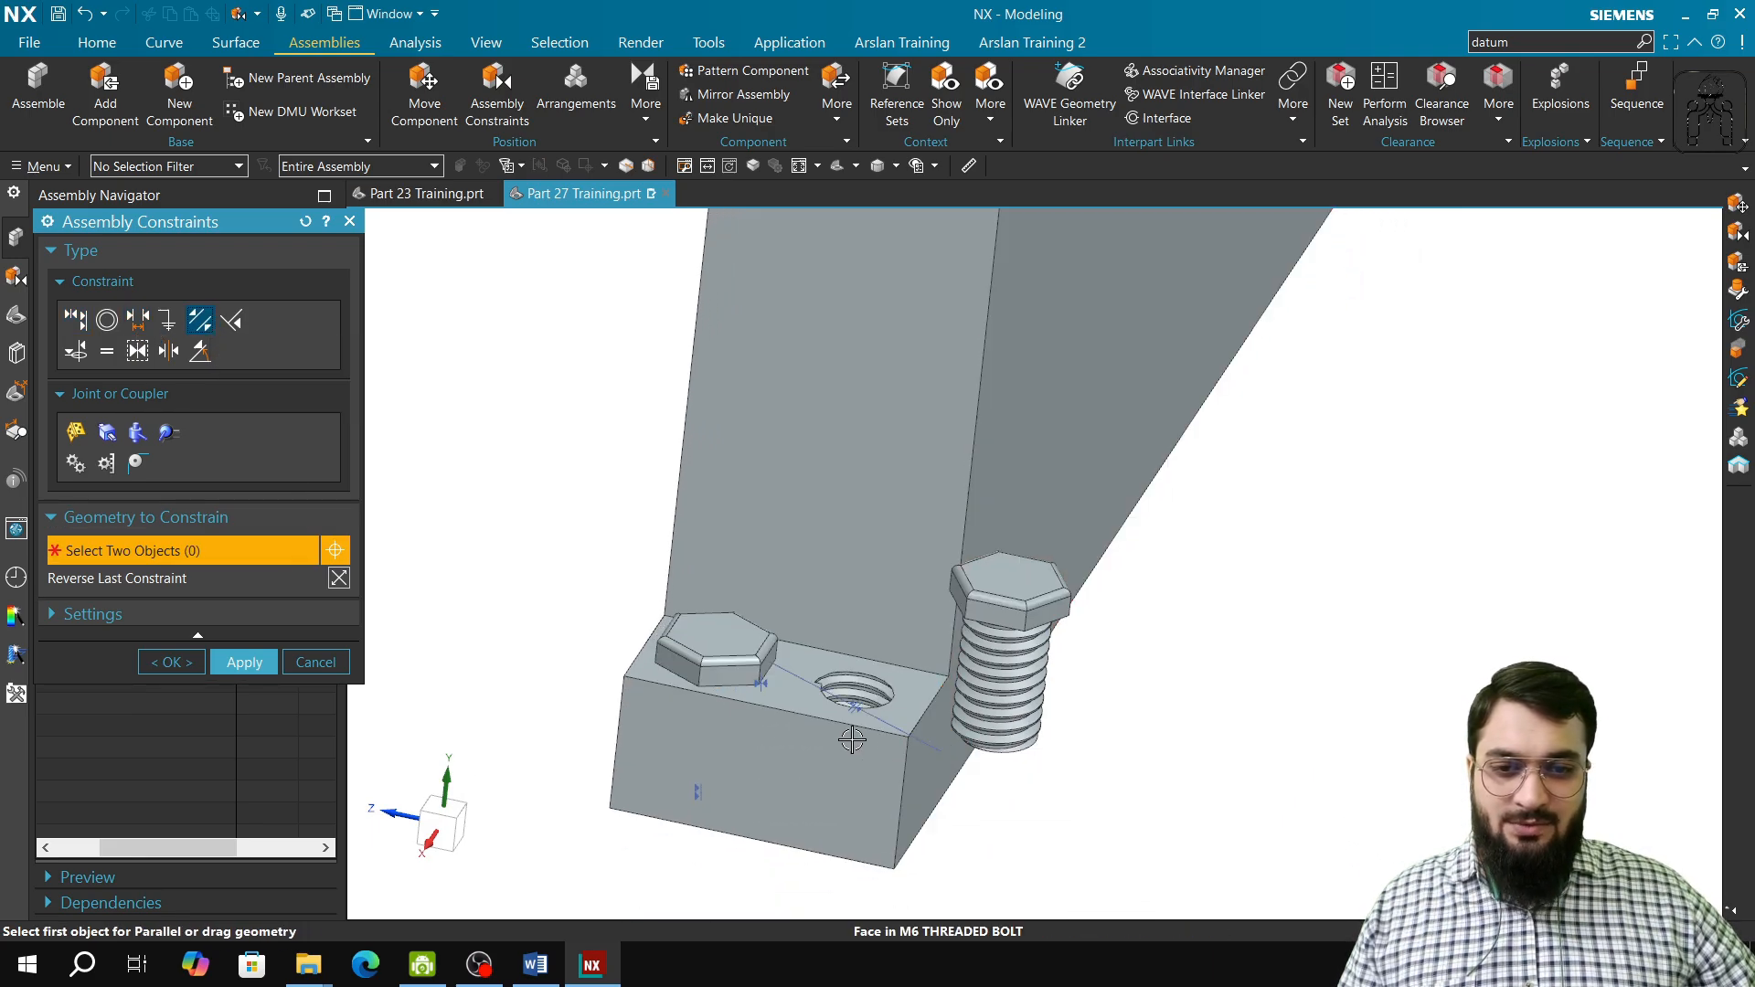
{"action": "left_click", "coordinate": [315, 662]}
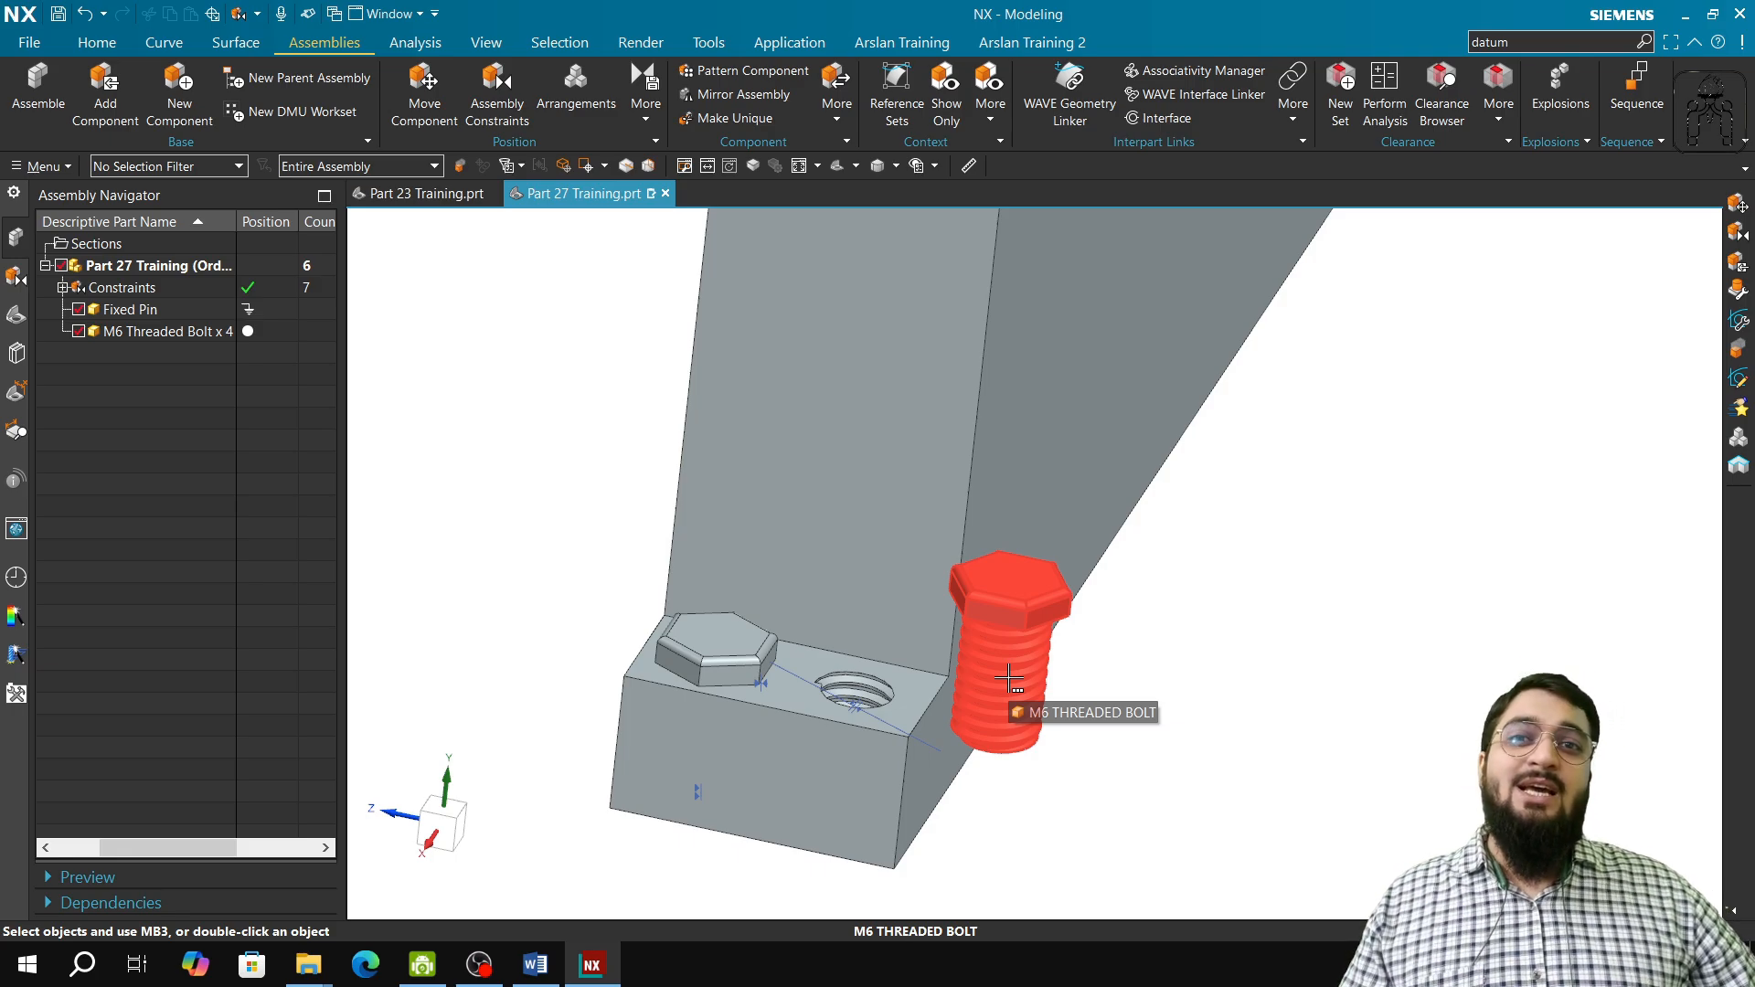
- Highlight all M6 Threaded Bolt instances in the assembly, and delete the loose bolt beside the Fixed Pin's step
{"action": "left_click", "coordinate": [176, 333]}
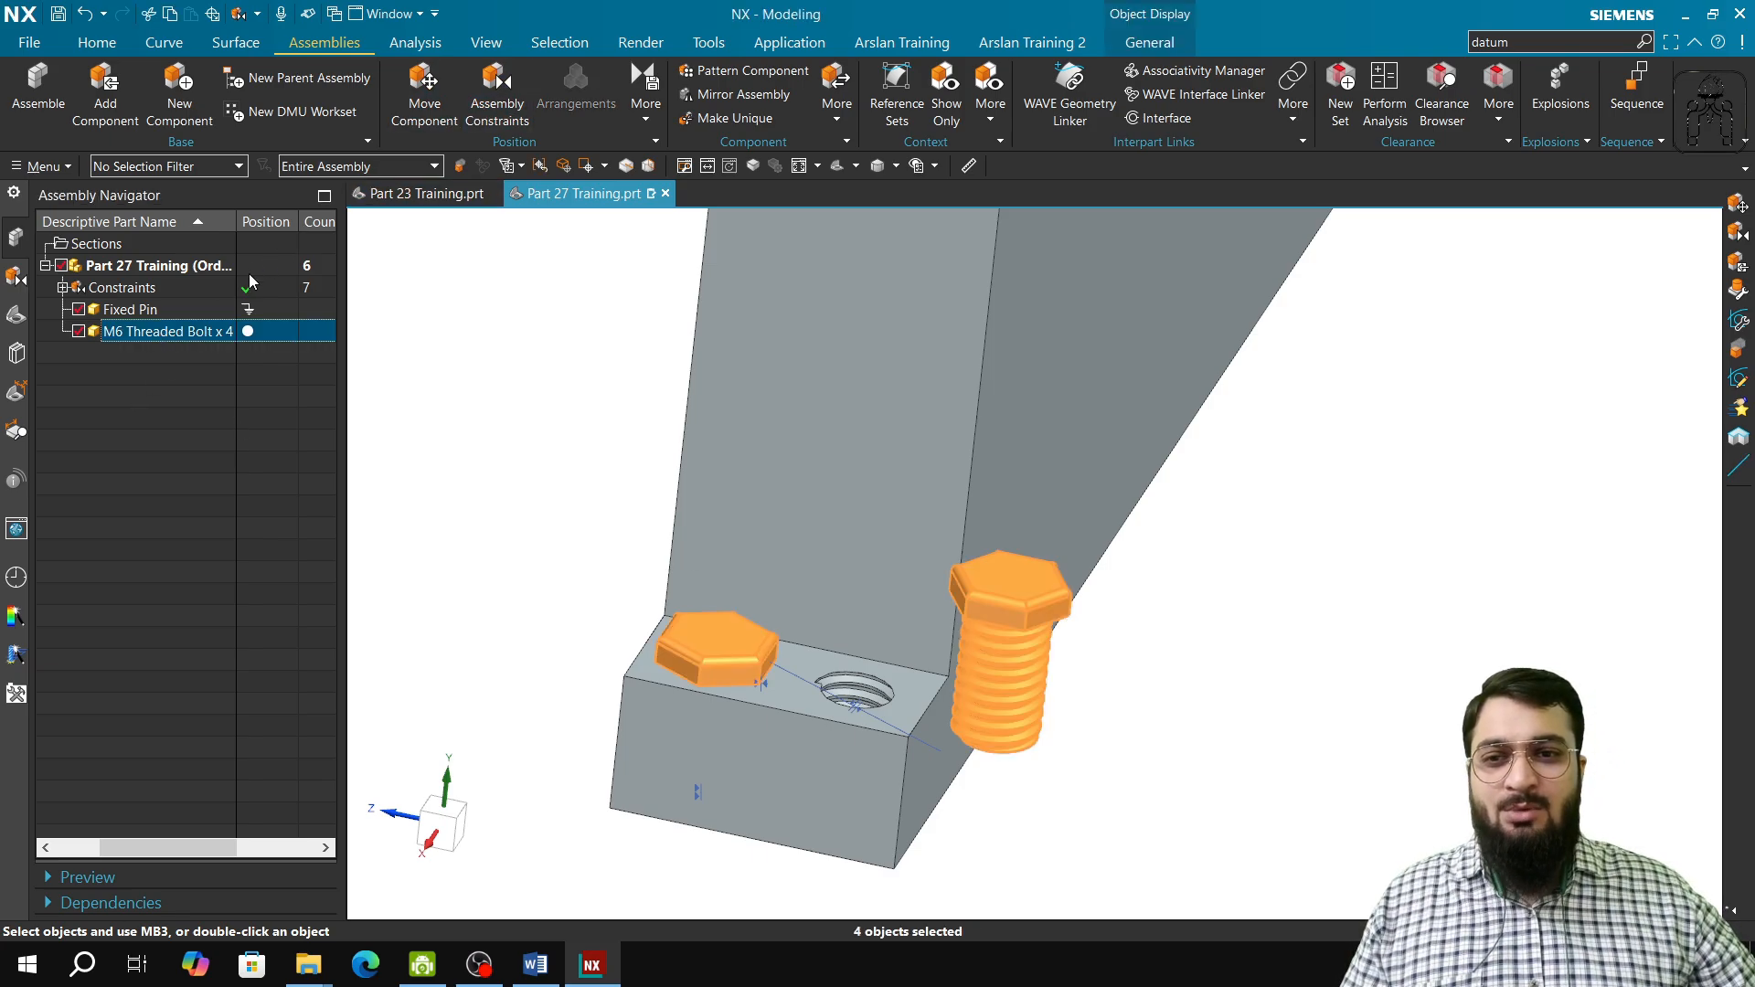
{"action": "left_click", "coordinate": [411, 419]}
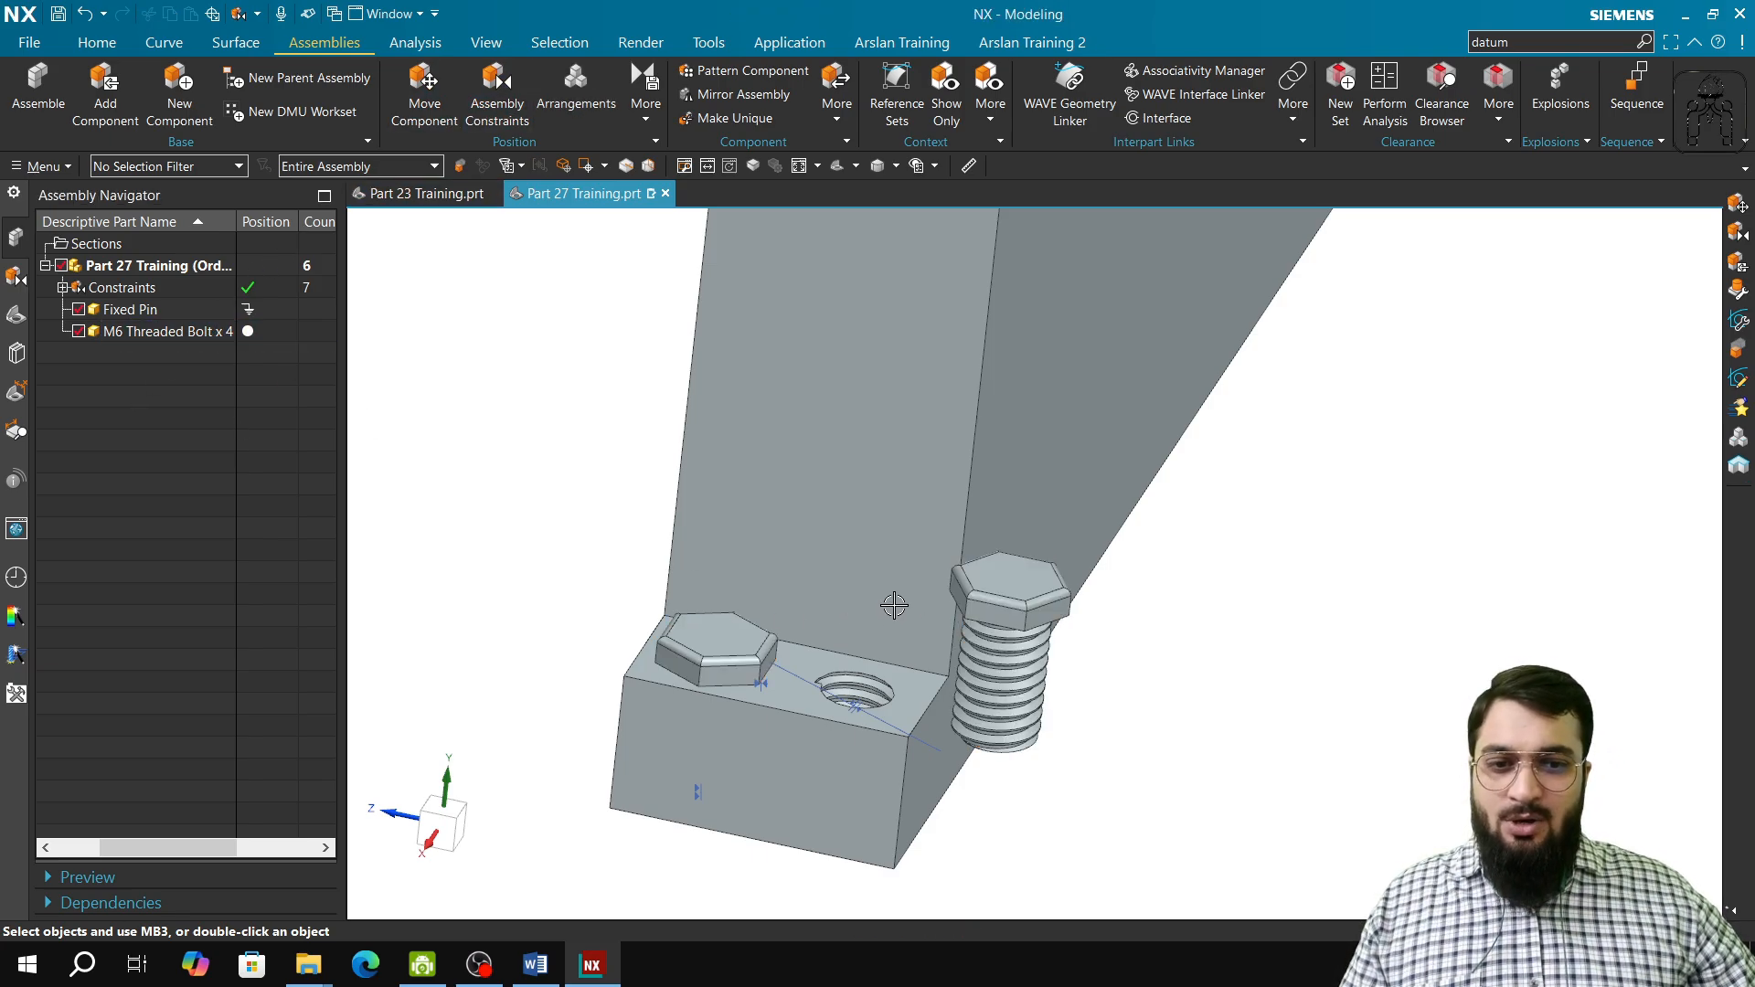
{"action": "left_click", "coordinate": [1022, 647]}
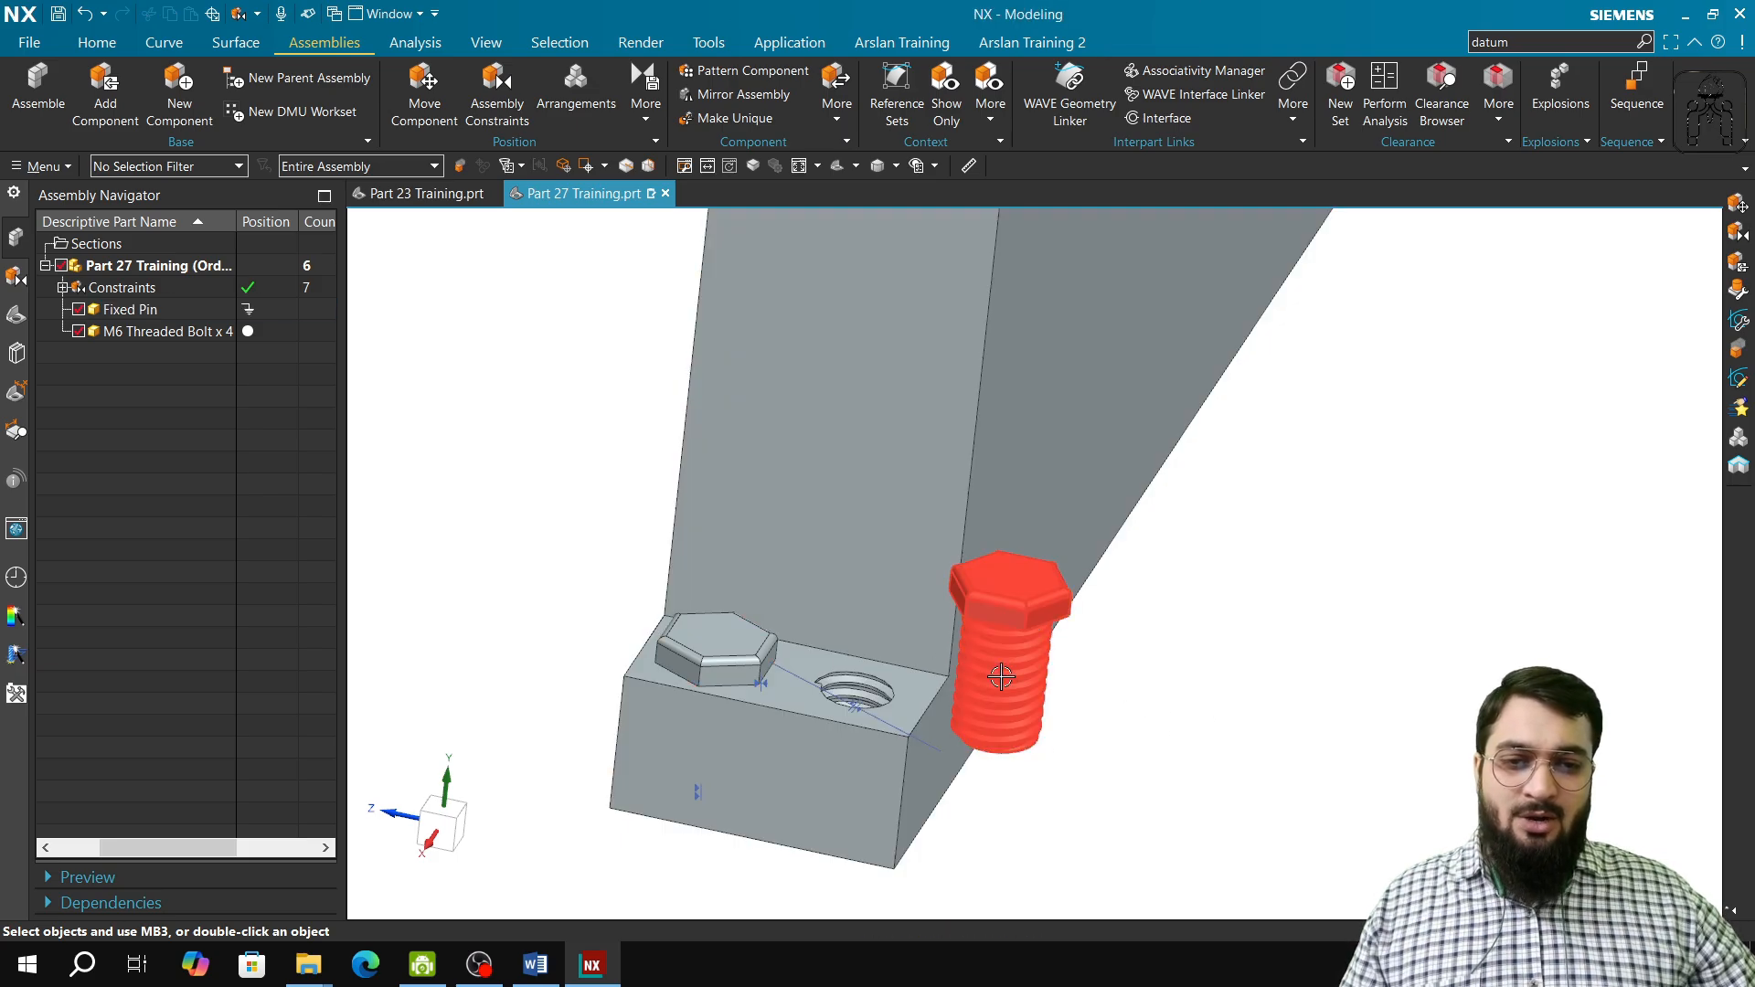
{"action": "left_click", "coordinate": [1011, 666]}
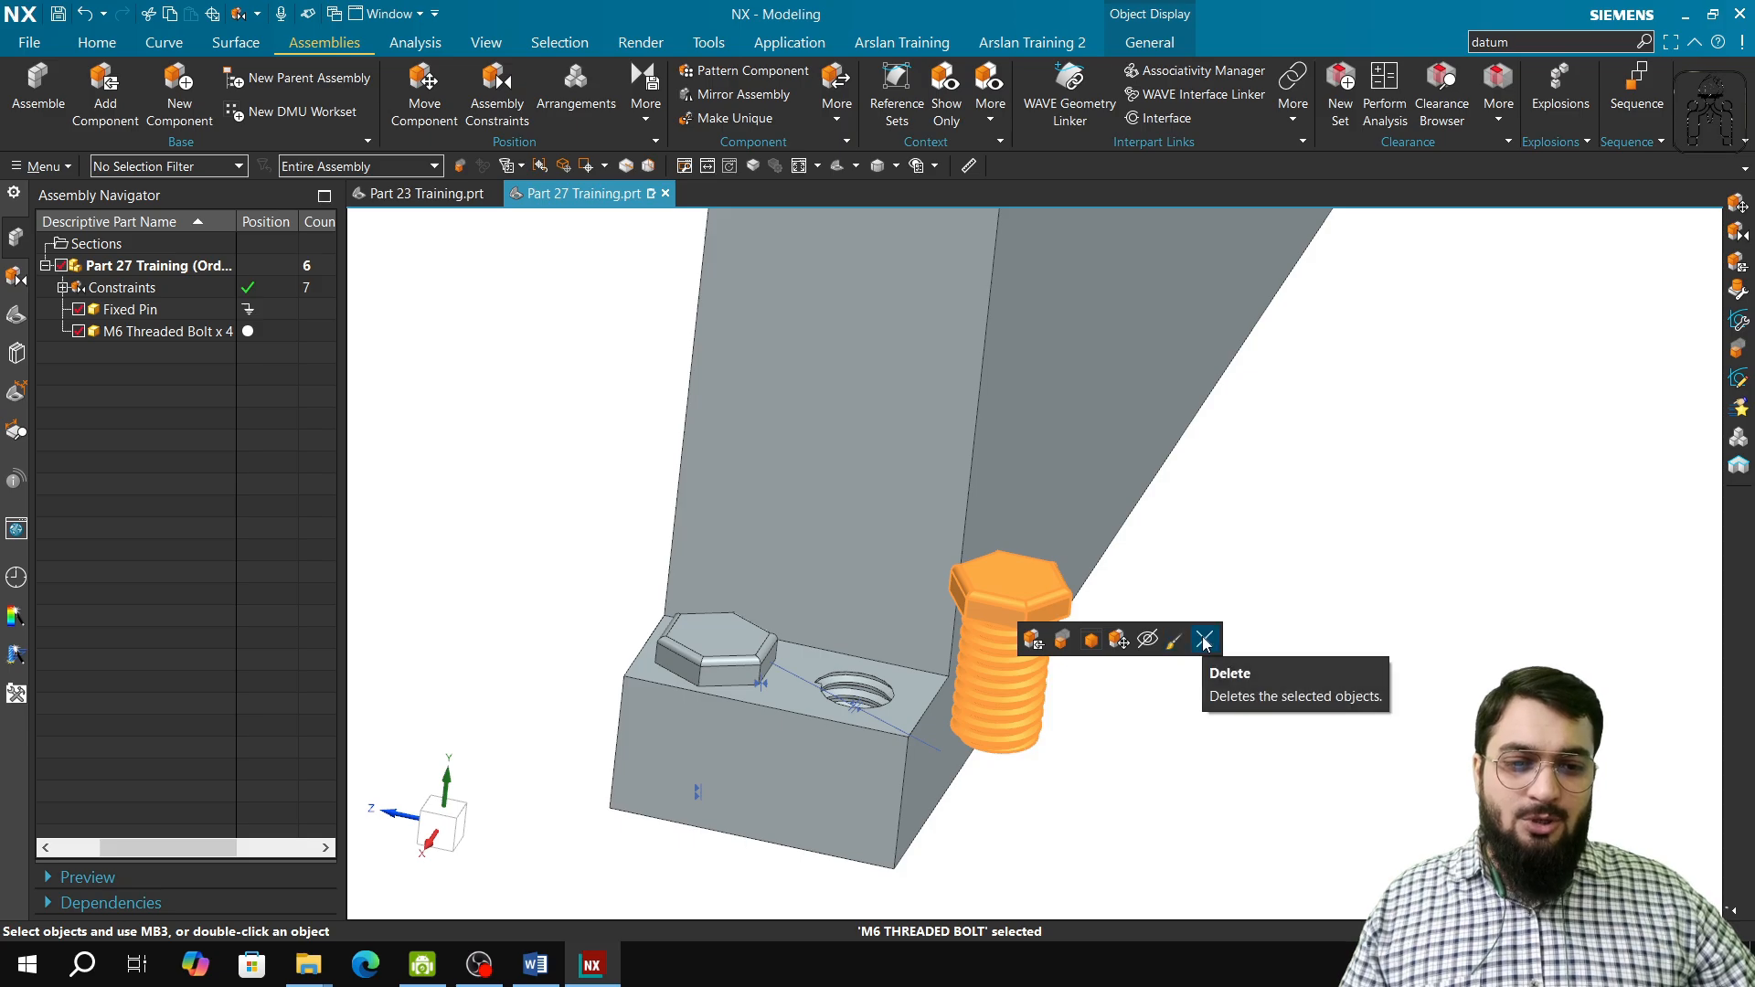
{"action": "left_click", "coordinate": [1204, 642]}
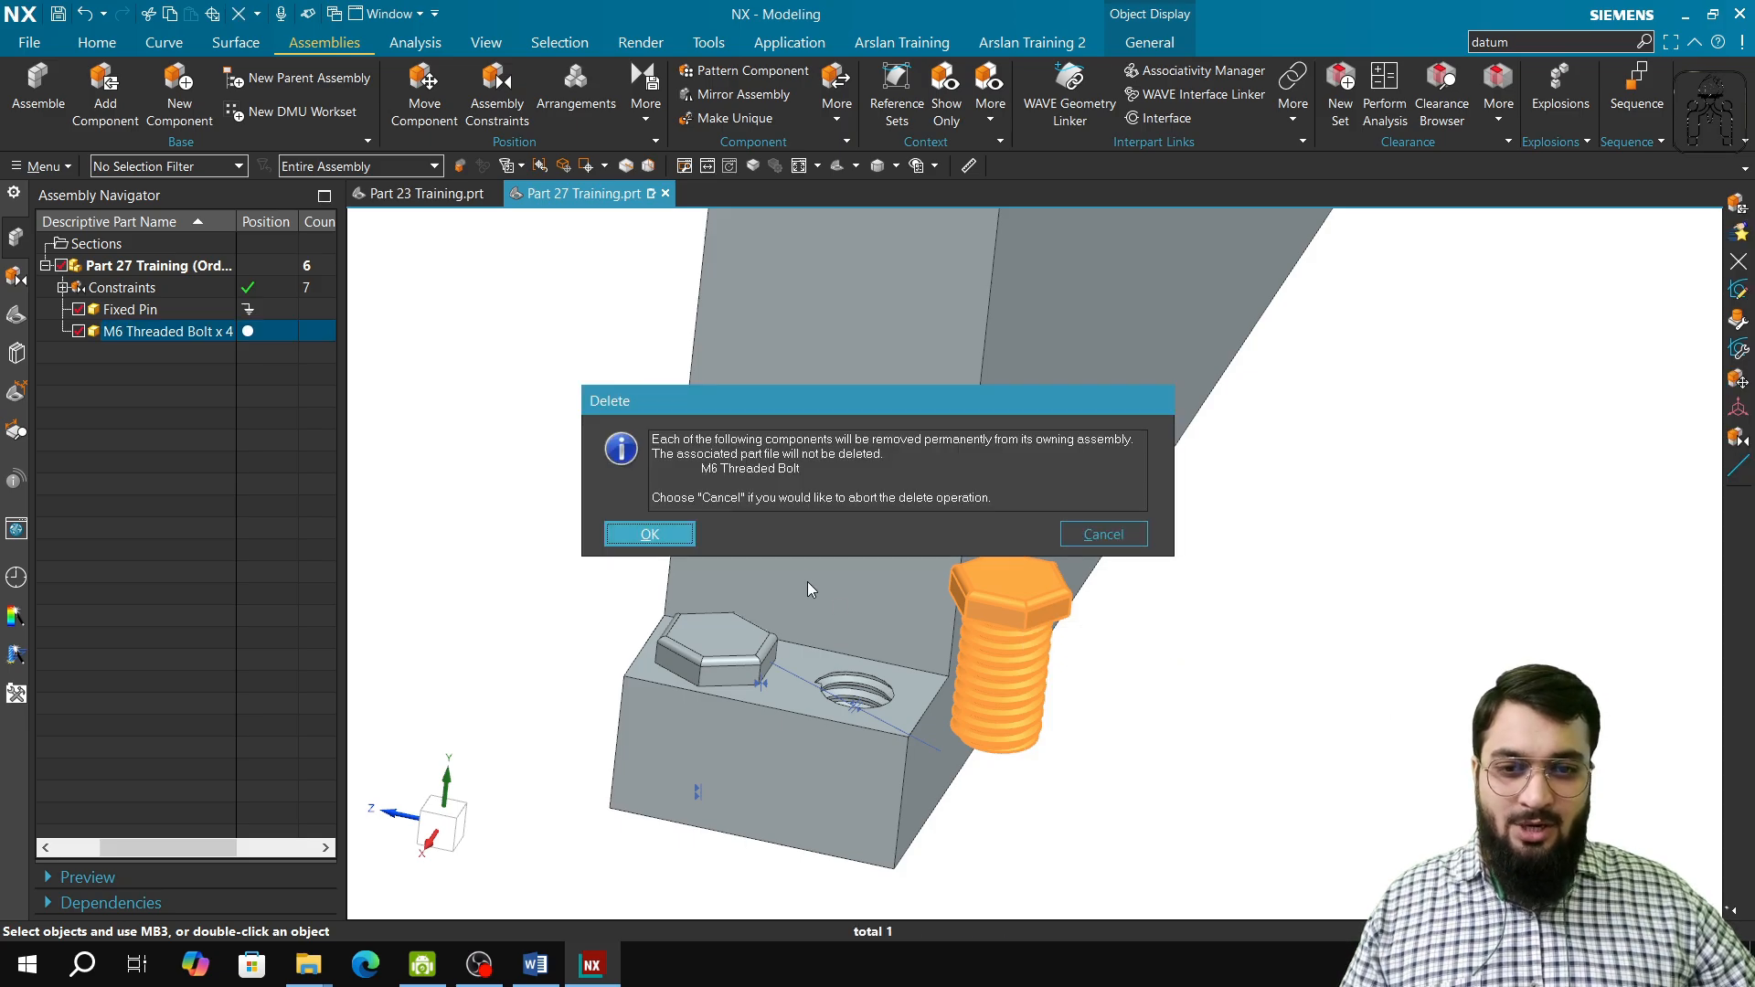
{"action": "left_click", "coordinate": [649, 534]}
- Check the remaining M6 Threaded Bolt instances and undo the loose bolt's deletion, redoing and undoing it once more
{"action": "scroll", "coordinate": [1121, 627], "scroll_direction": "up", "scroll_amount": 4}
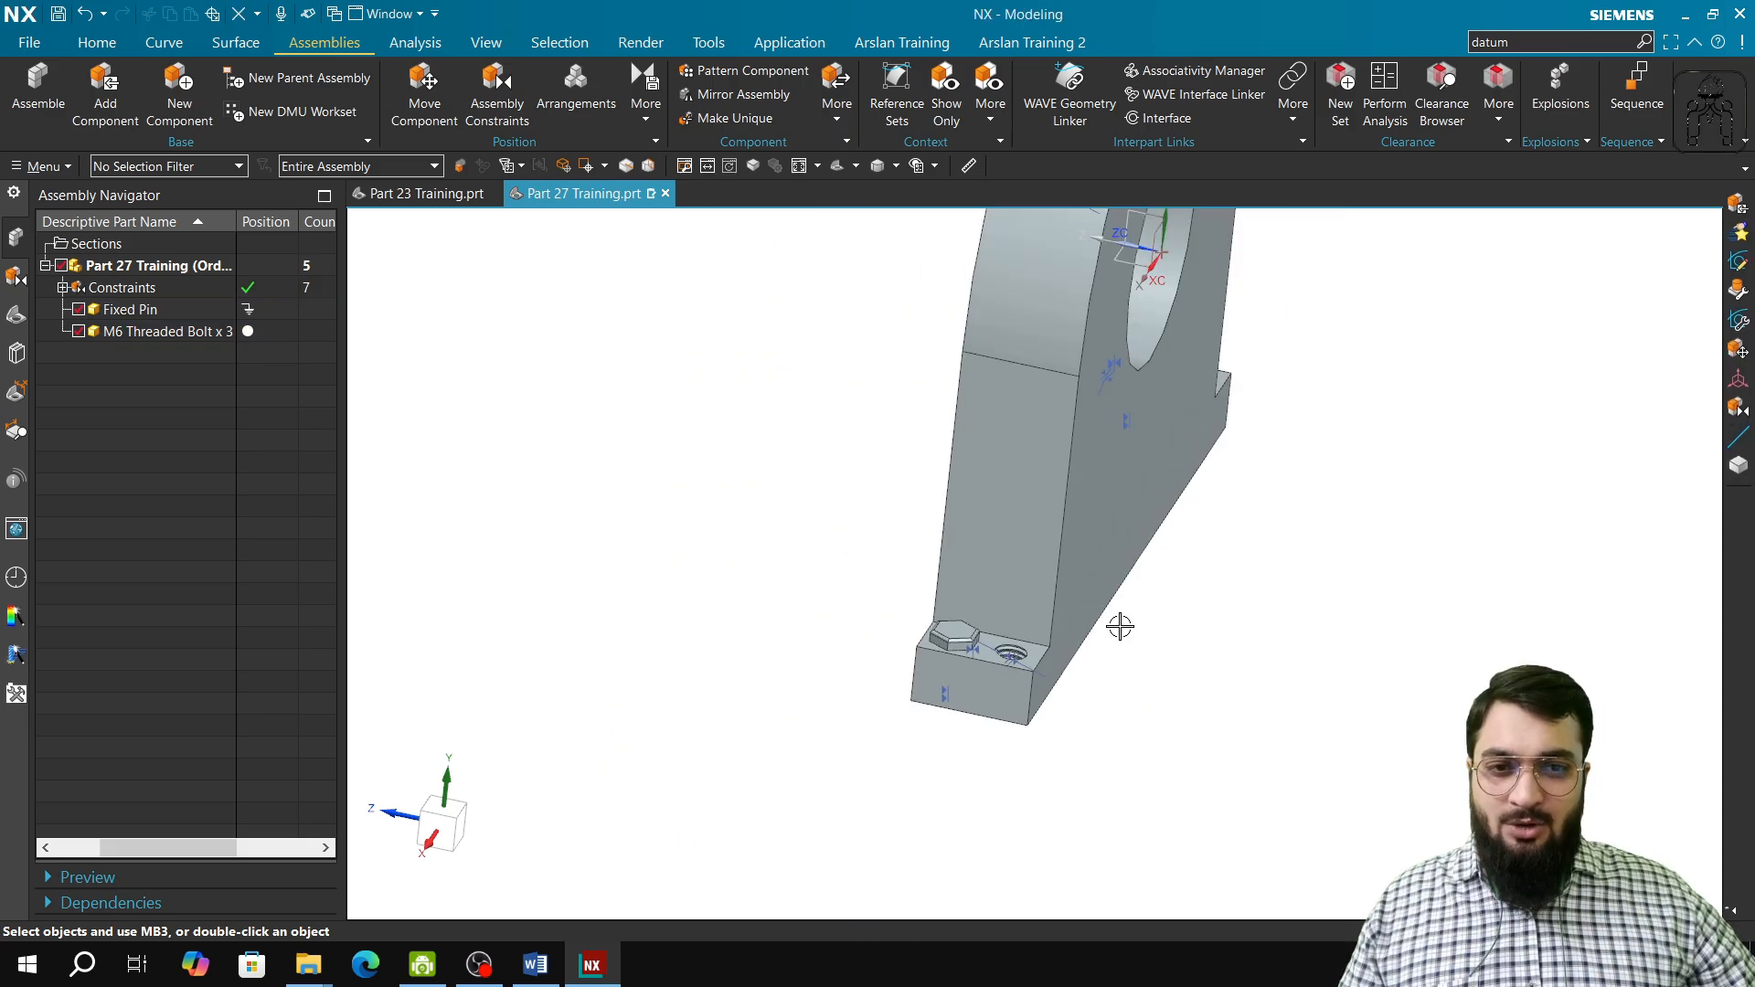
{"action": "mouse_move", "coordinate": [1158, 611]}
{"action": "middle_mouse_down"}
{"action": "mouse_move", "coordinate": [1067, 647]}
{"action": "mouse_move", "coordinate": [1054, 686]}
{"action": "mouse_move", "coordinate": [1105, 578]}
{"action": "mouse_move", "coordinate": [1175, 614]}
{"action": "middle_mouse_up"}
{"action": "left_click", "coordinate": [216, 333]}
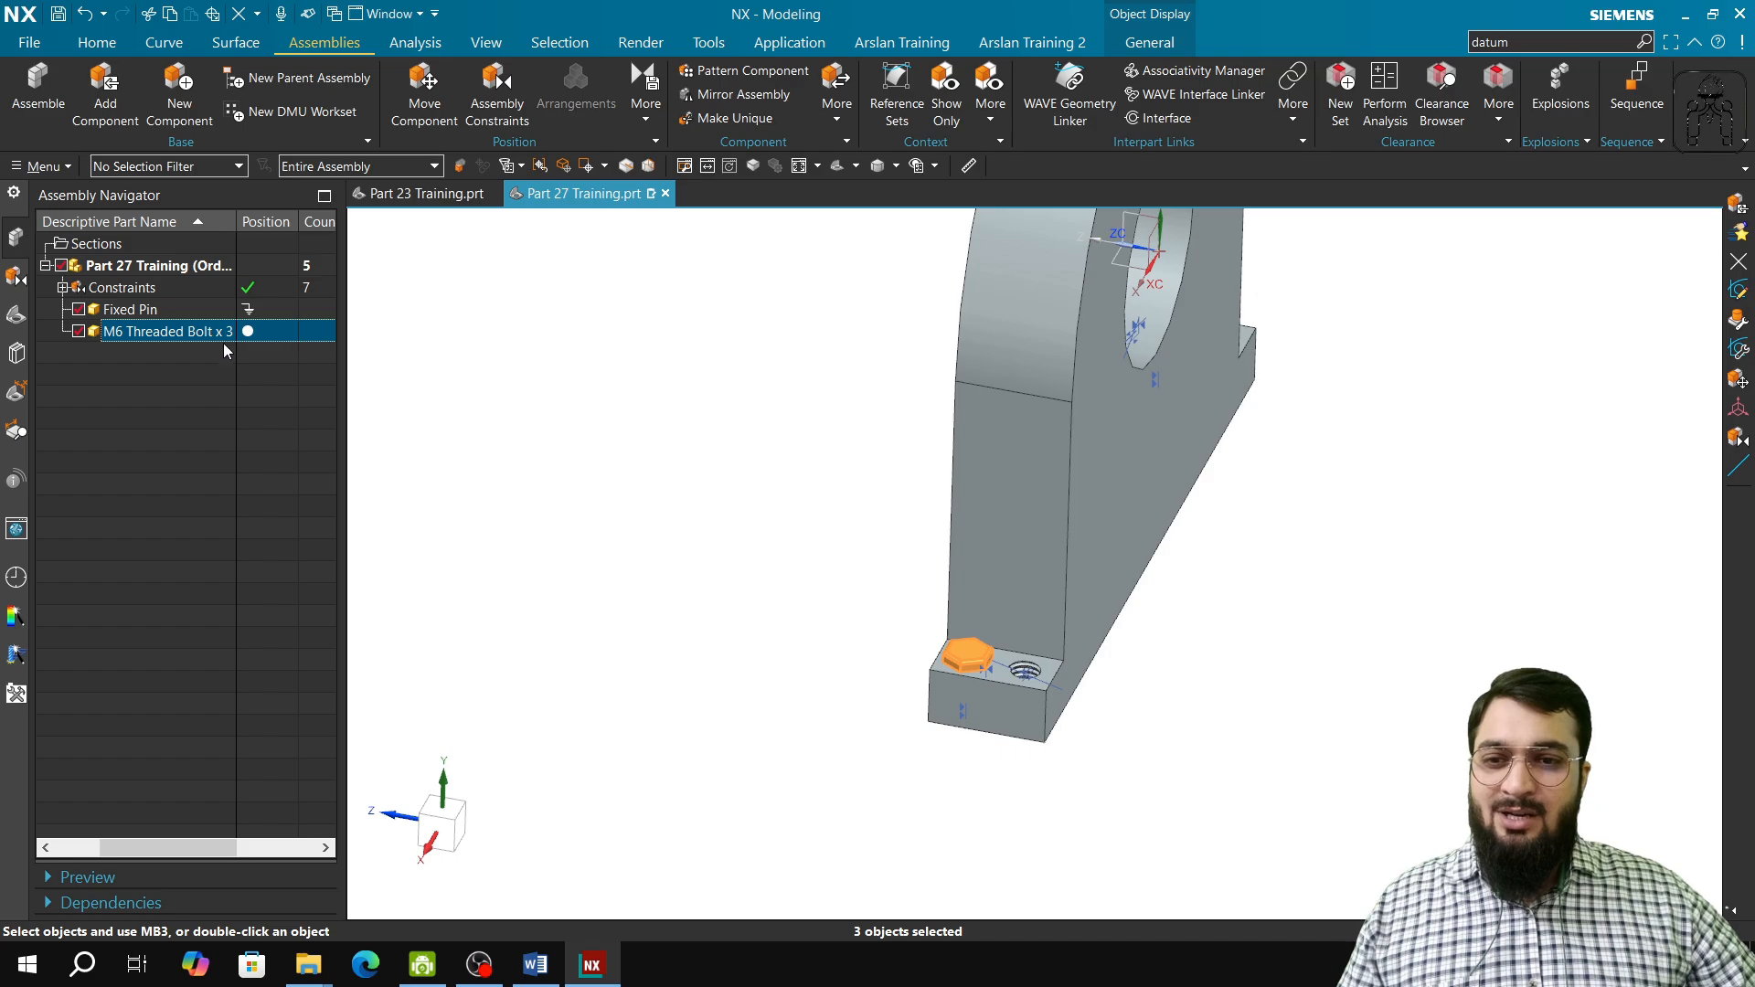
{"action": "key", "text": "Escape"}
{"action": "key", "text": "ctrl+z"}
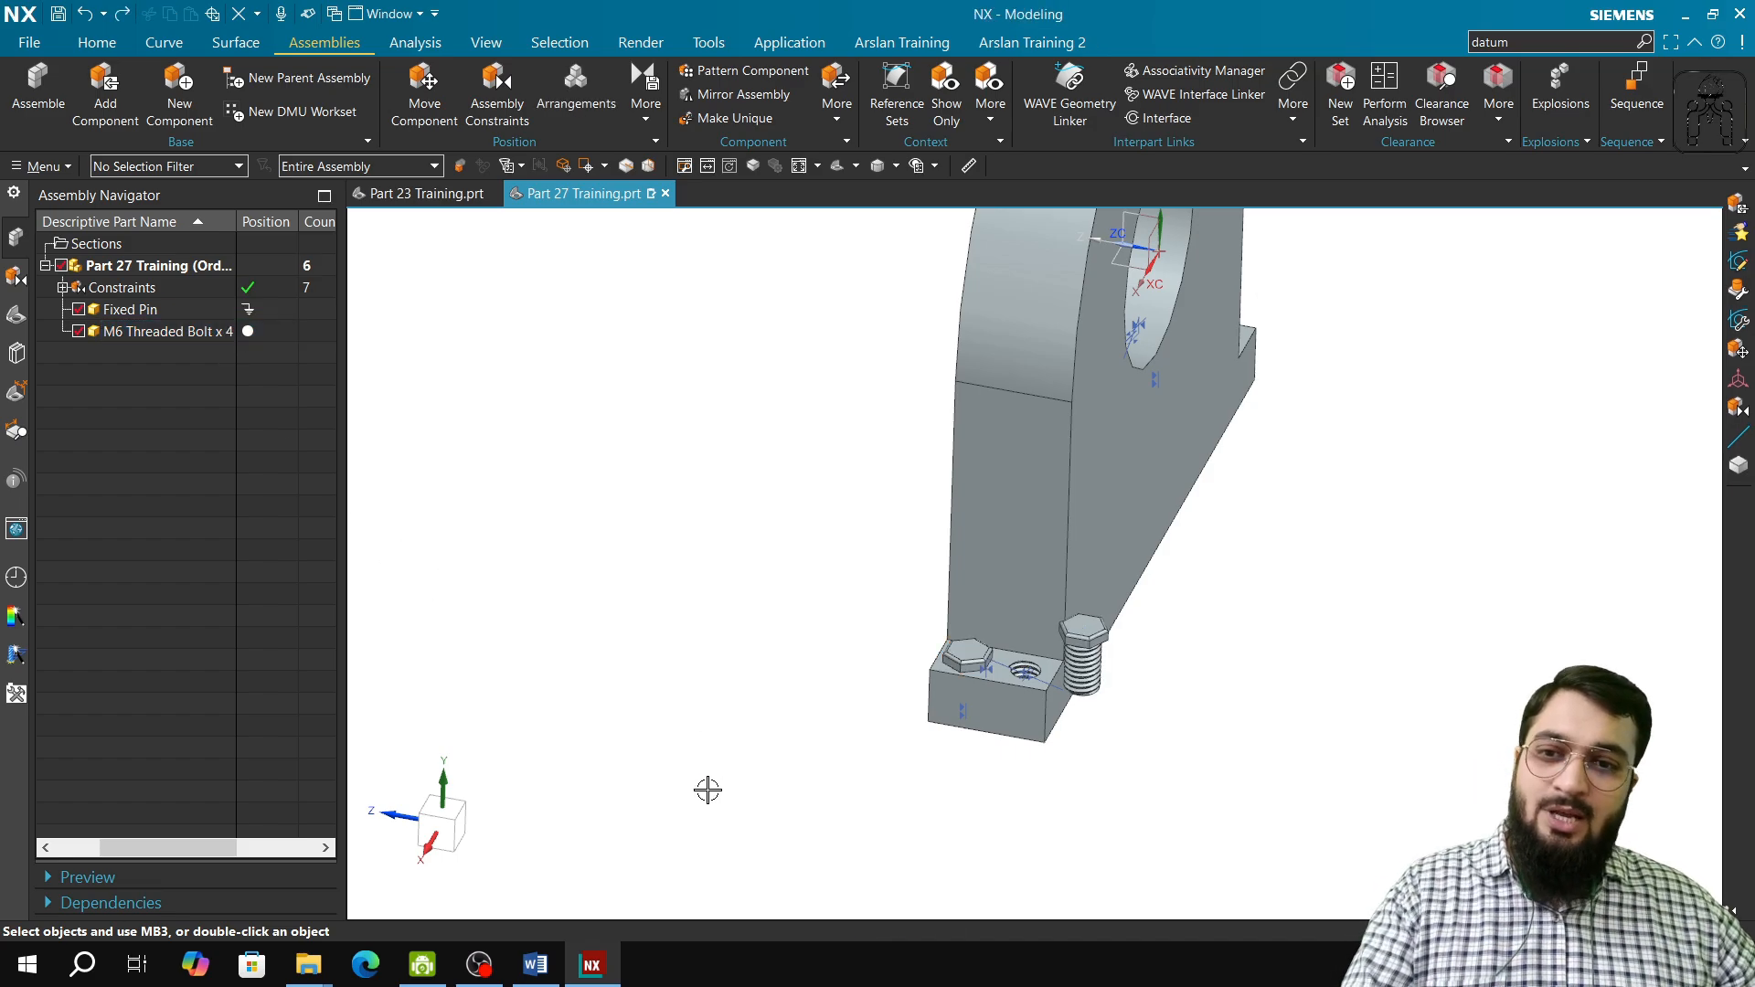
{"action": "left_click", "coordinate": [213, 335]}
{"action": "key", "text": "Escape"}
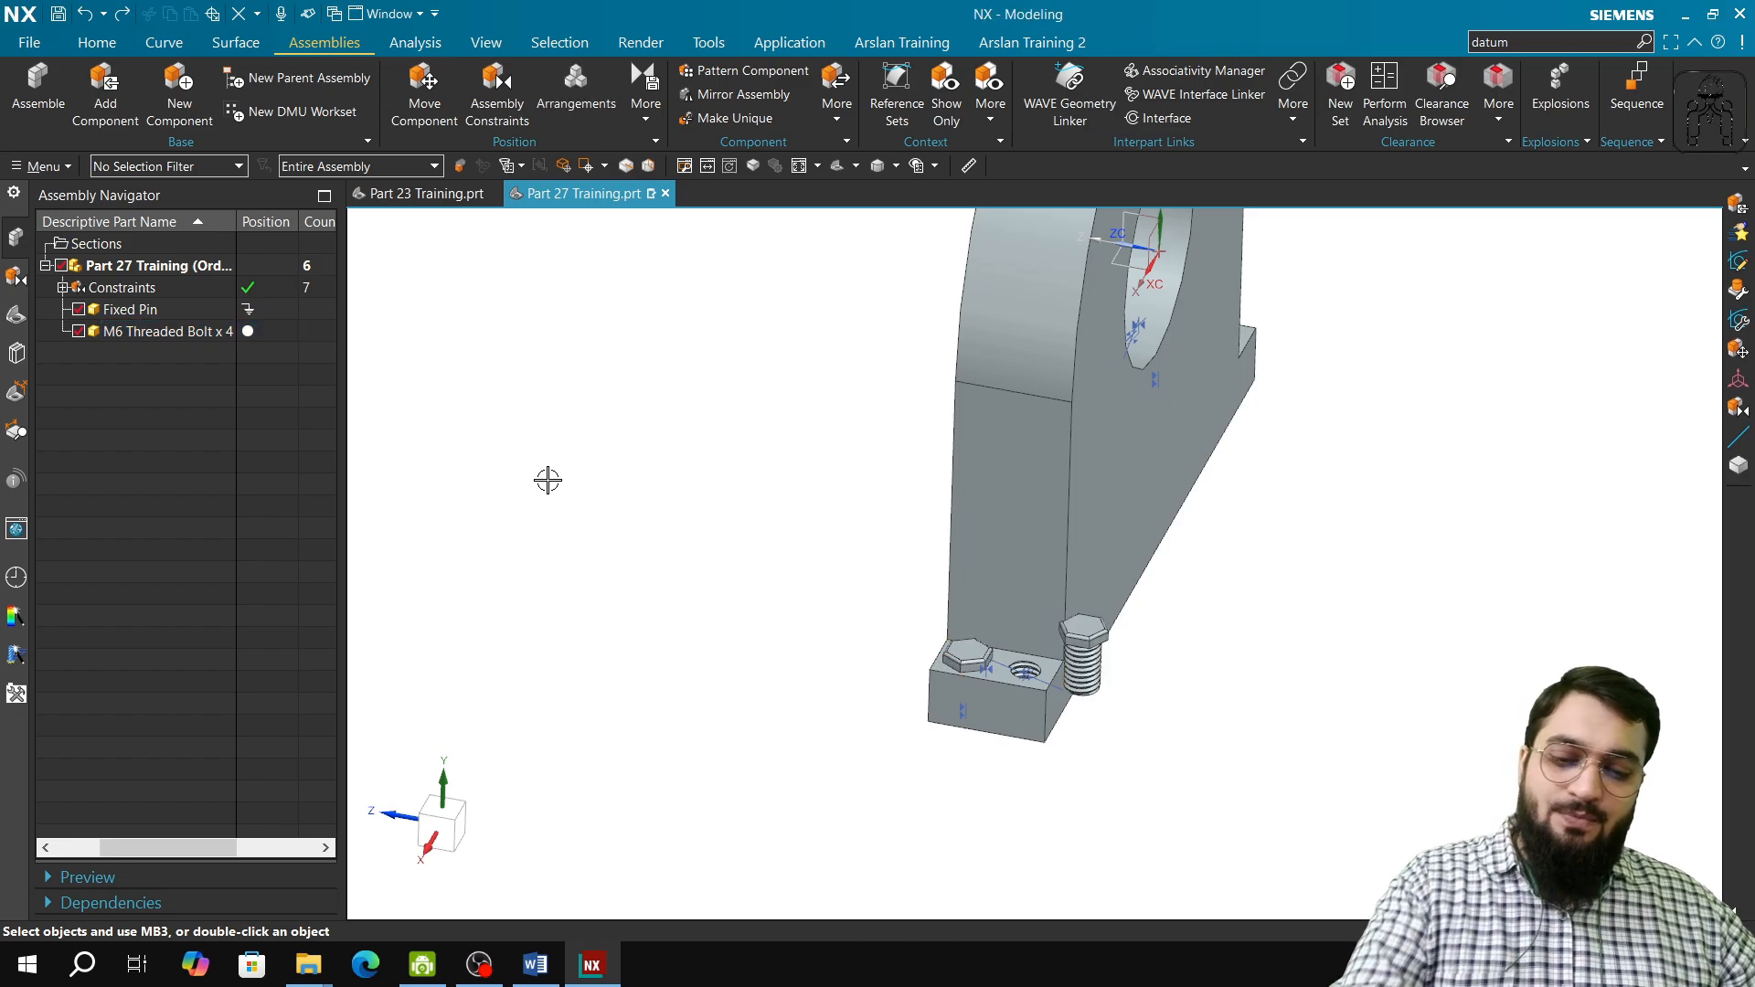
{"action": "key", "text": "ctrl+y"}
{"action": "key", "text": "ctrl+z"}
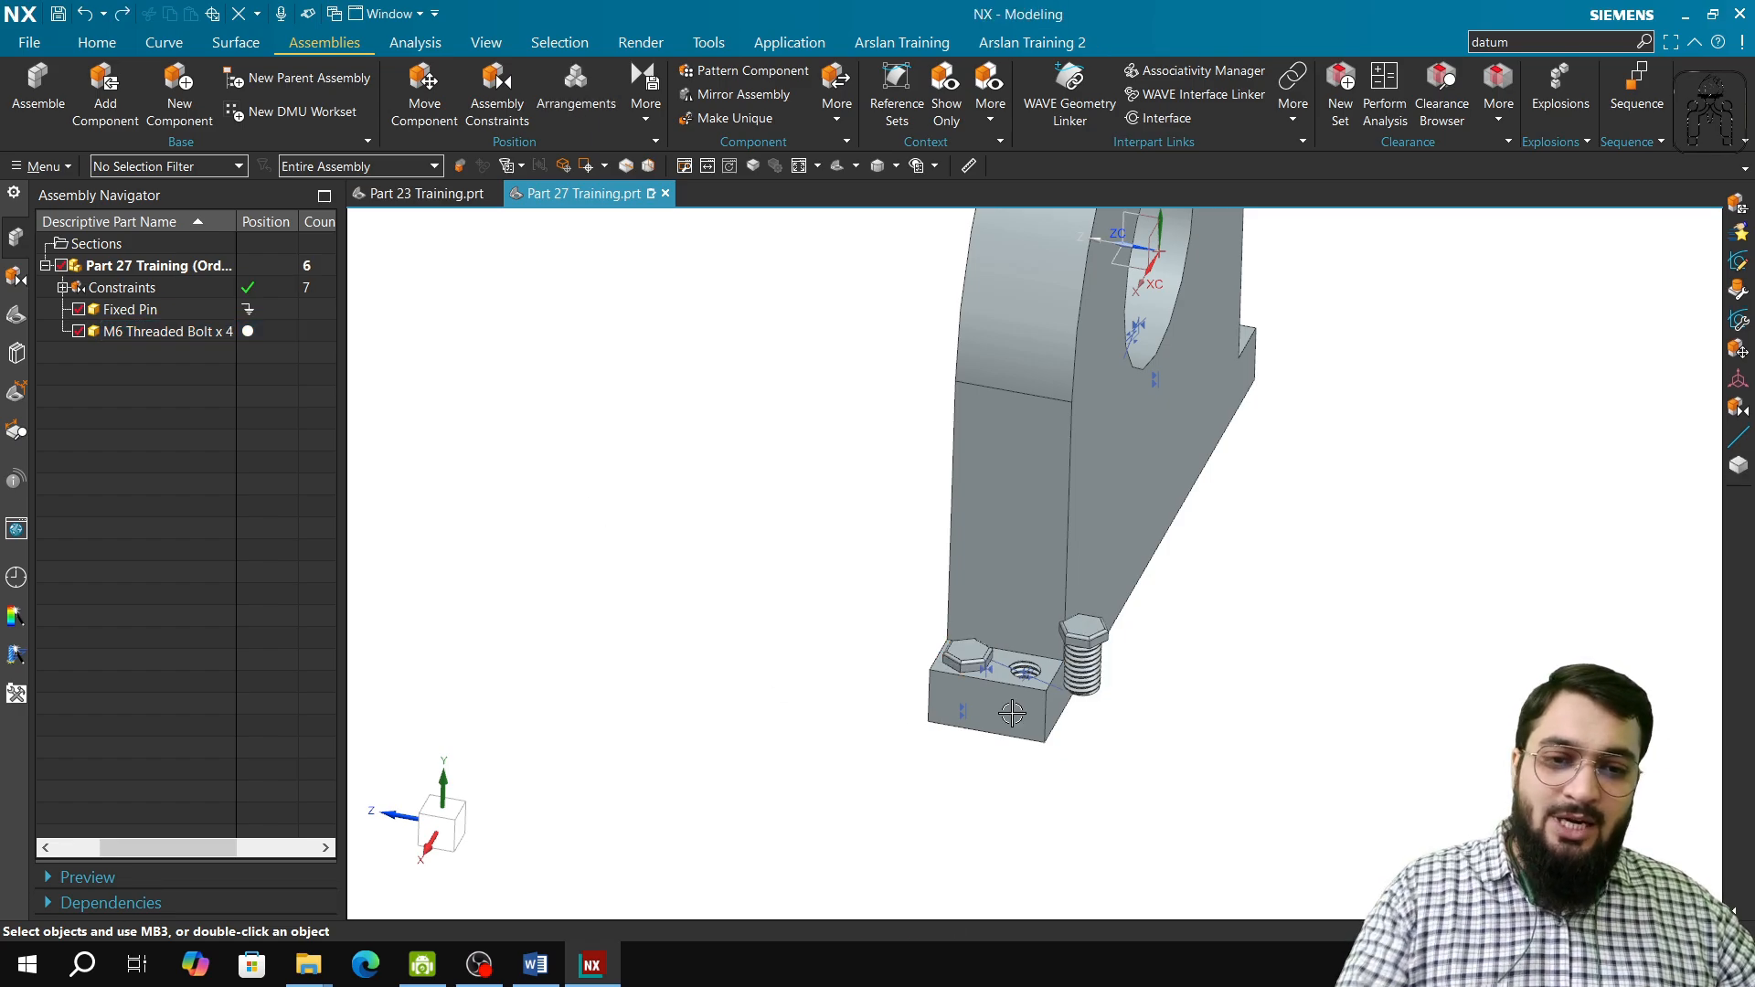
{"action": "scroll", "coordinate": [1058, 688], "scroll_direction": "up", "scroll_amount": 5}
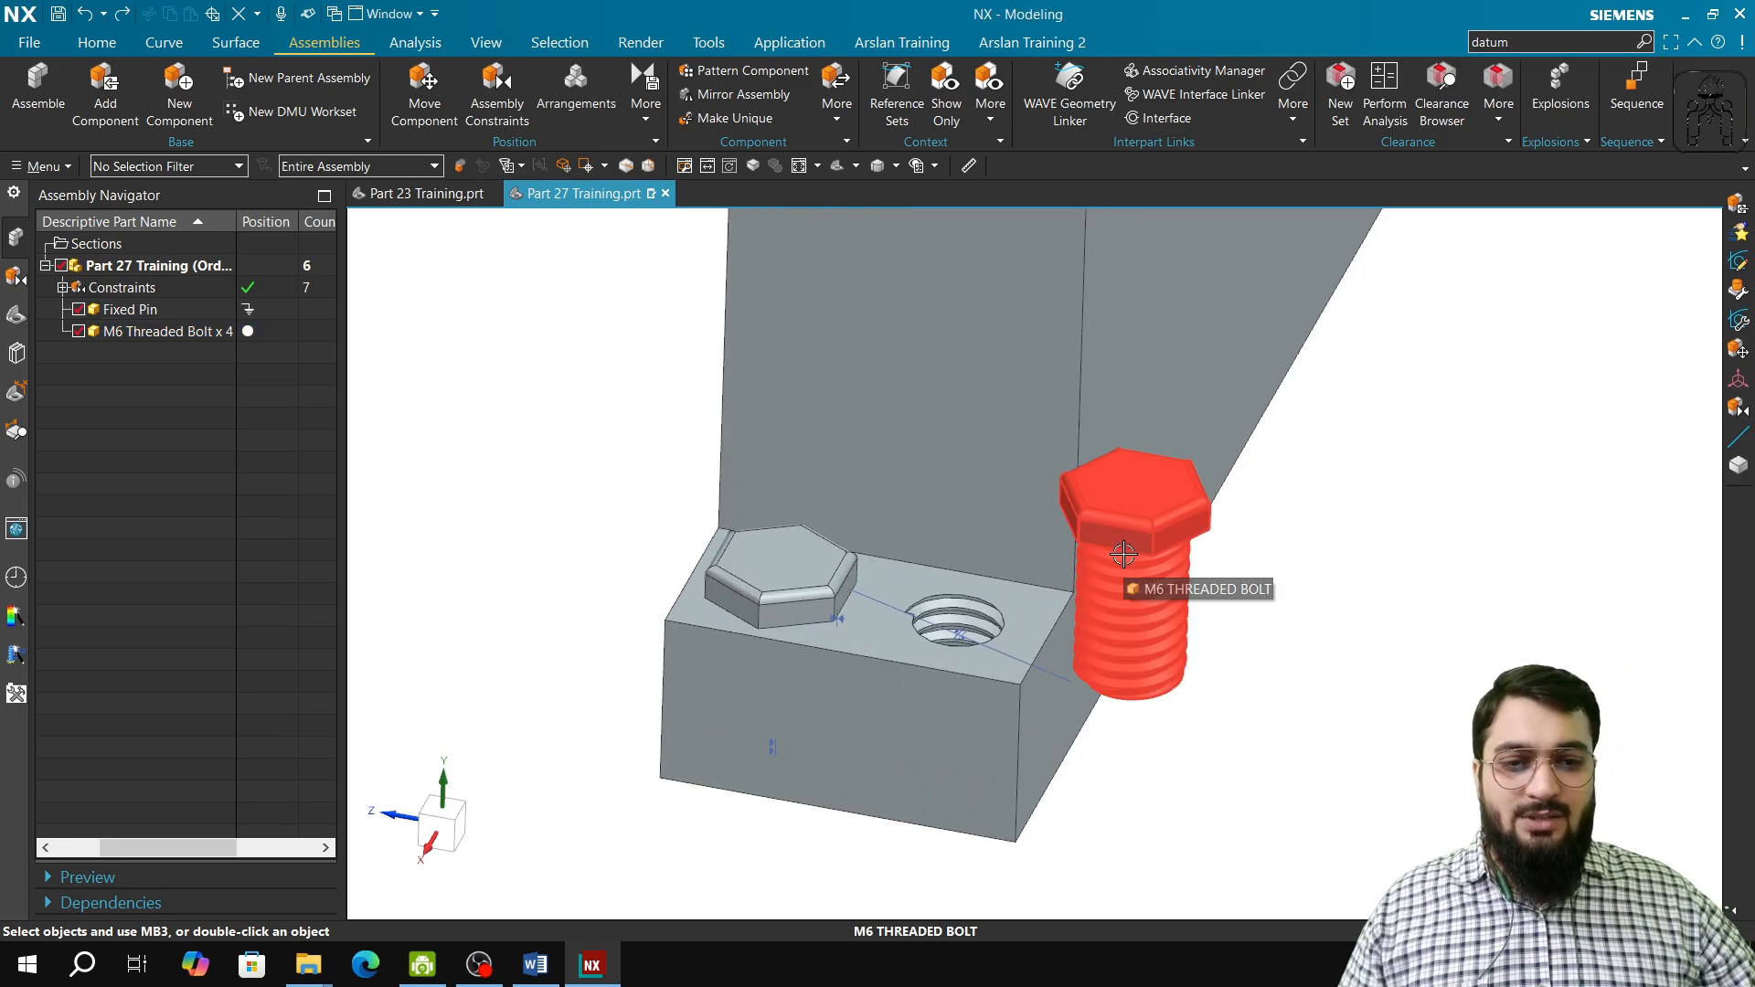
{"action": "right_click", "coordinate": [1123, 554]}
{"action": "mouse_move", "coordinate": [1210, 672]}
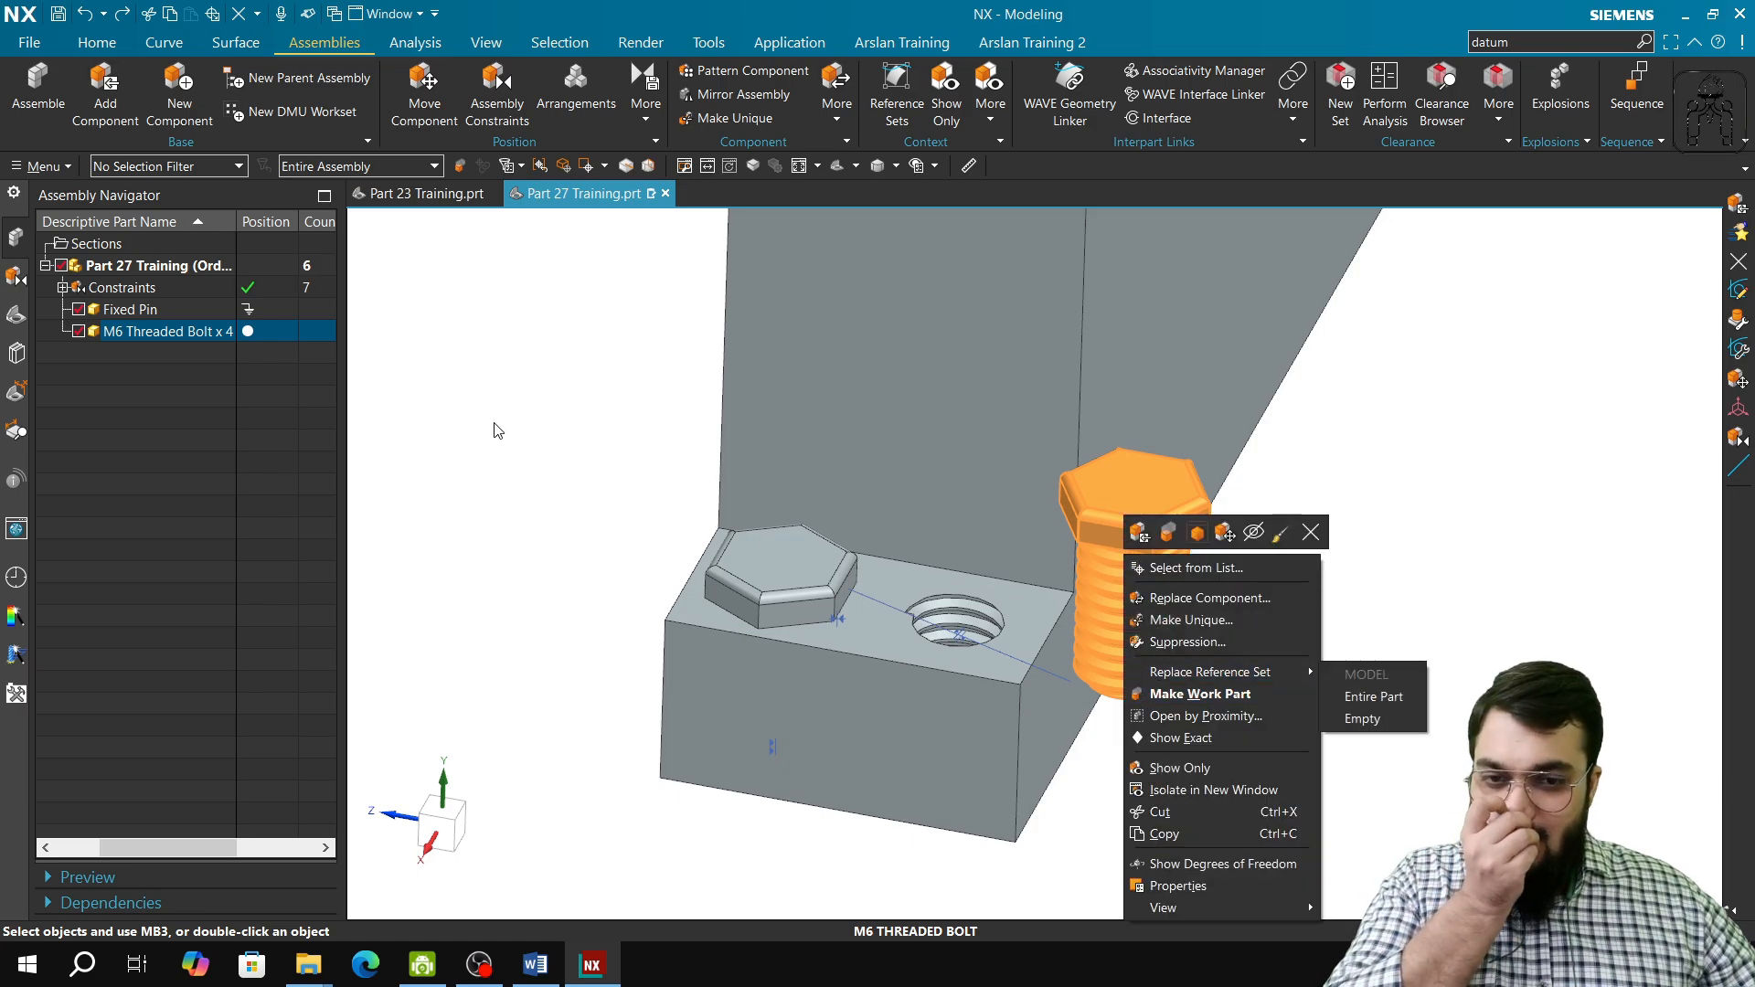
{"action": "left_click", "coordinate": [1050, 727]}
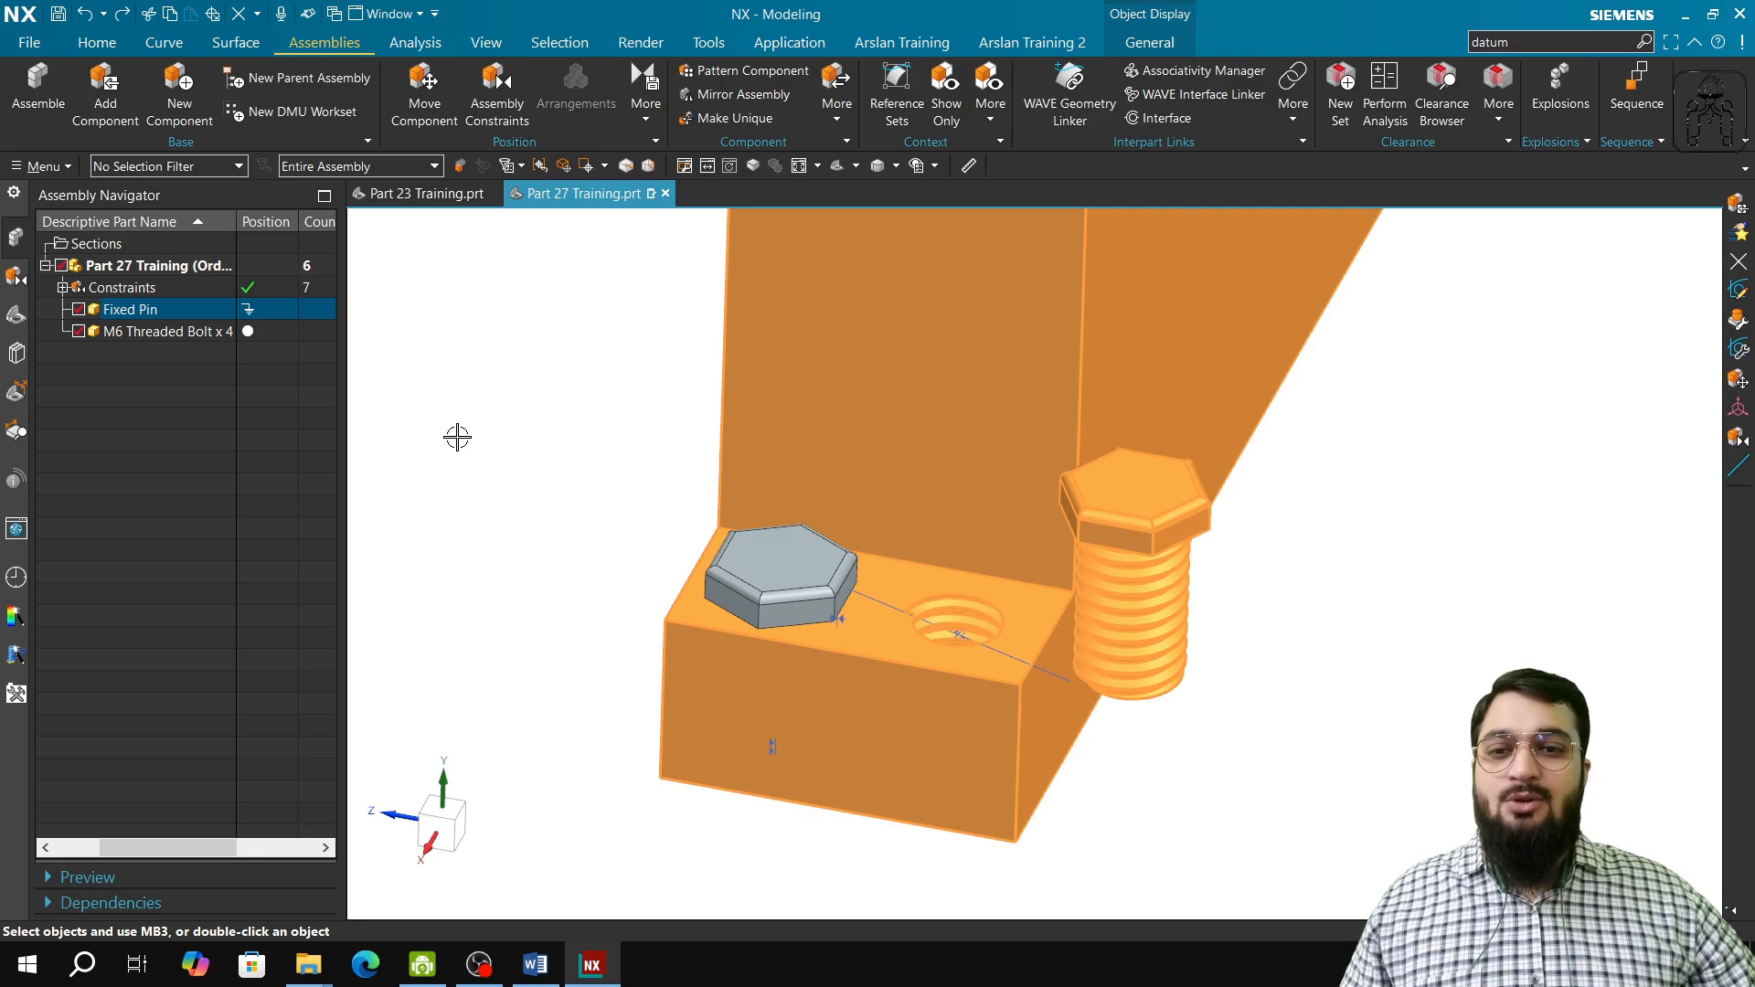
{"action": "key", "text": "Escape"}
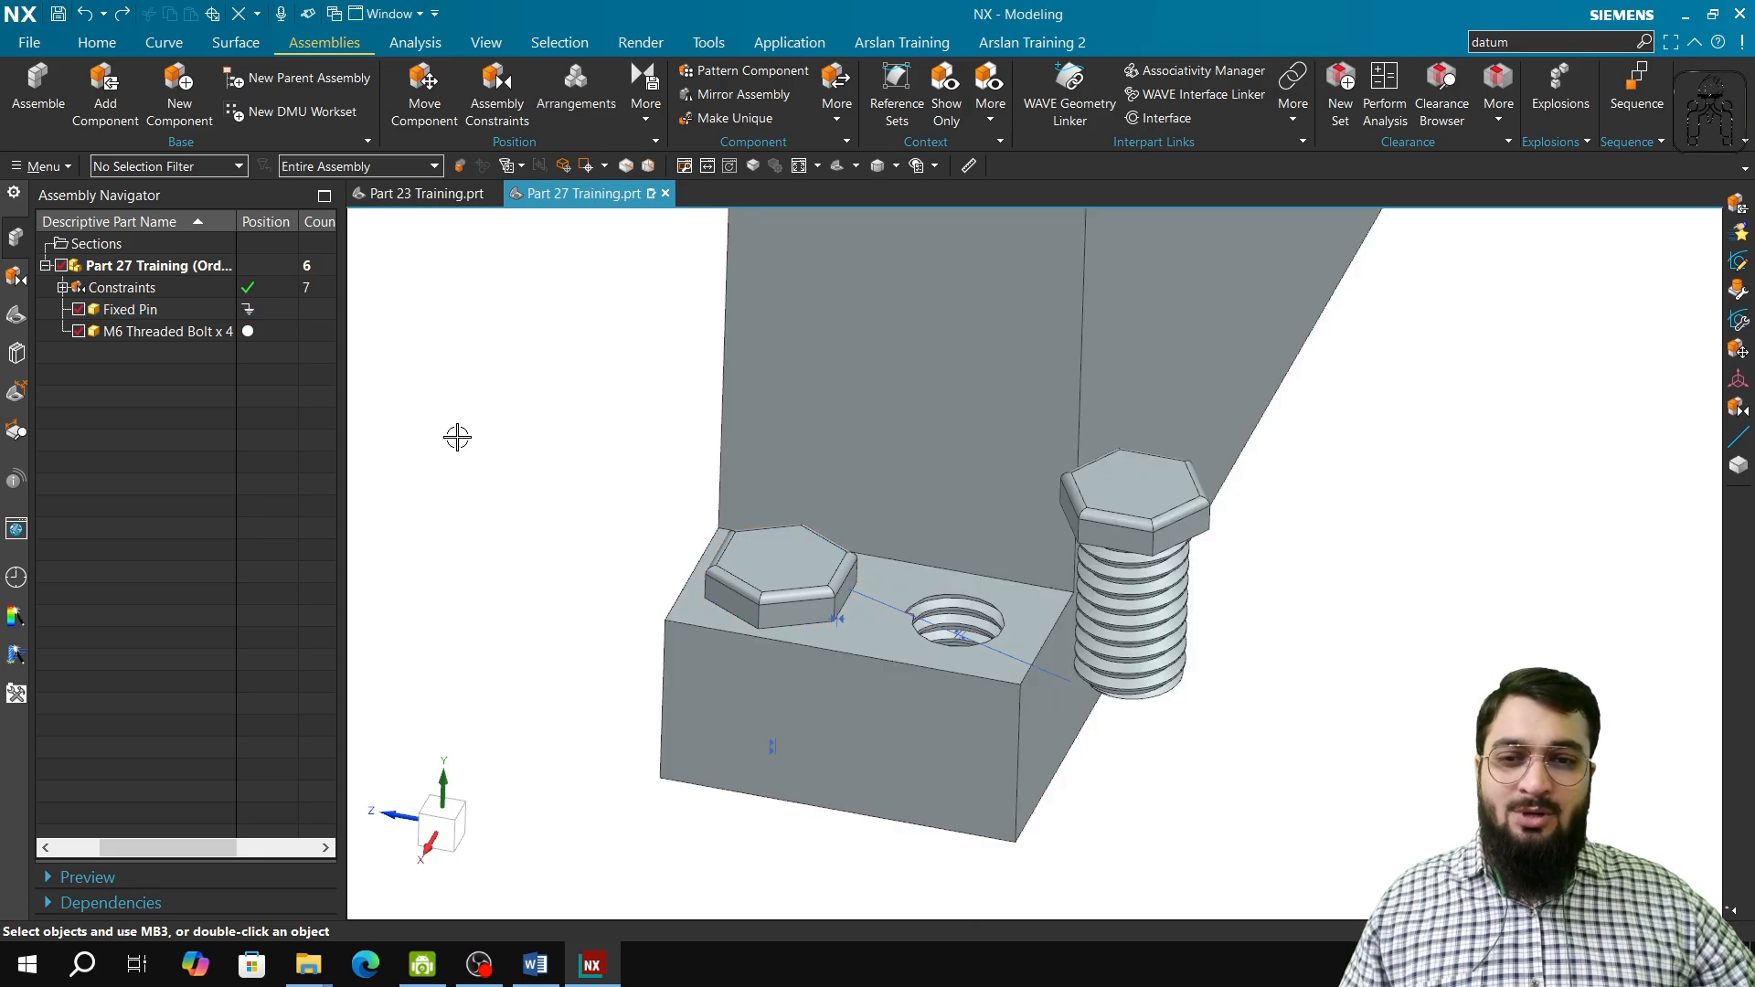
- Delete the loose M6 Threaded Bolt standing beside the Fixed Pin's step
{"action": "left_click", "coordinate": [1137, 548]}
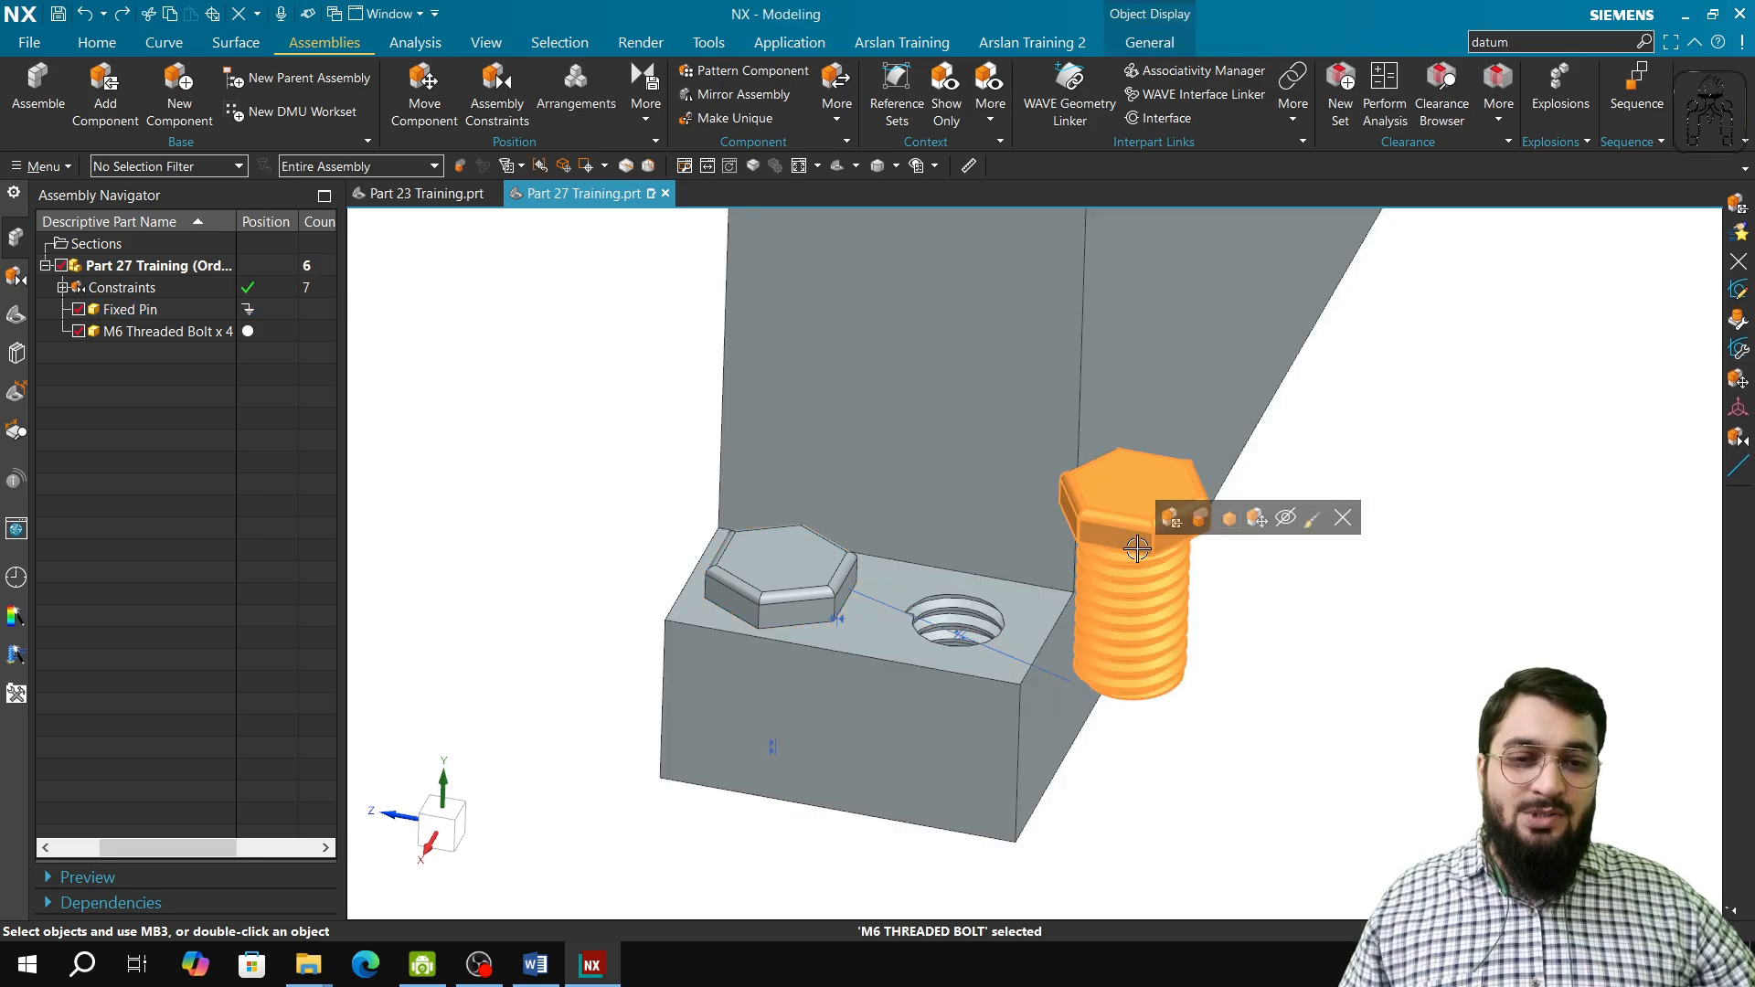
{"action": "right_click", "coordinate": [1137, 548]}
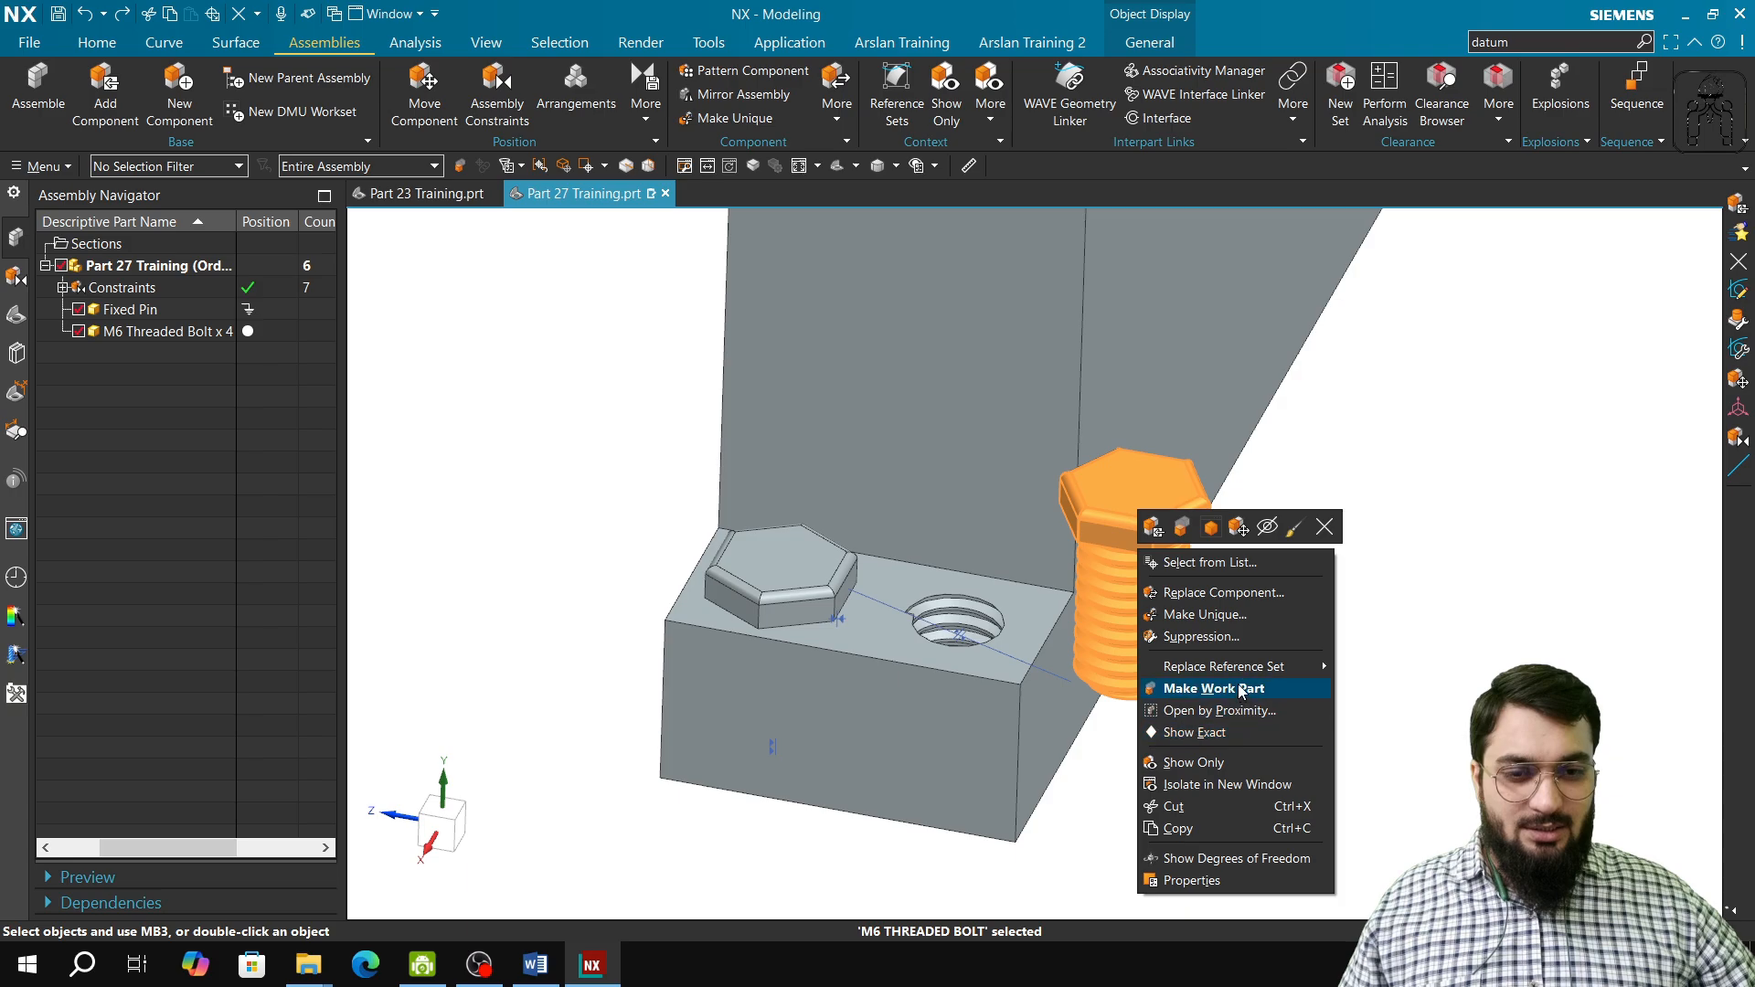
{"action": "left_click", "coordinate": [1324, 526]}
{"action": "left_click", "coordinate": [649, 535]}
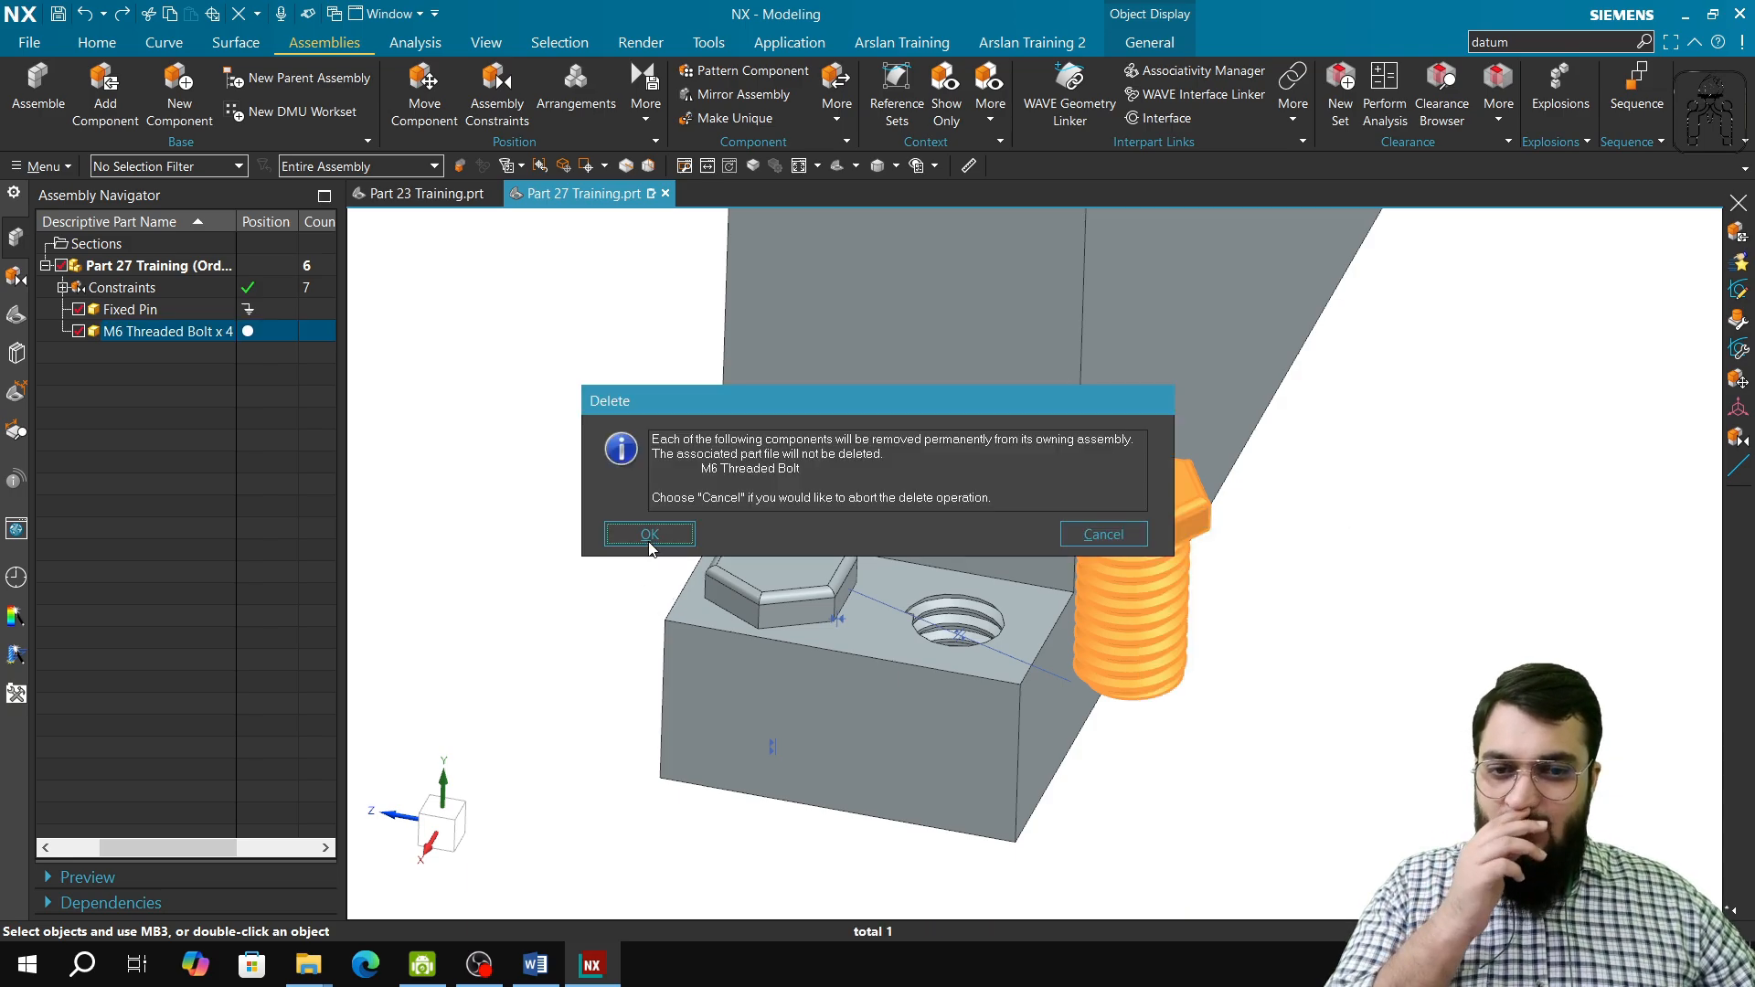
- Delete the other loose M6 Threaded Bolt near the open hole, behind the Fixed Pin's step
{"action": "middle_click_drag", "start_coordinate": [904, 706], "coordinate": [748, 720]}
{"action": "middle_click_drag", "start_coordinate": [1250, 549], "coordinate": [586, 586], "text": "shift"}
{"action": "scroll", "coordinate": [586, 586], "scroll_direction": "down", "scroll_amount": 10}
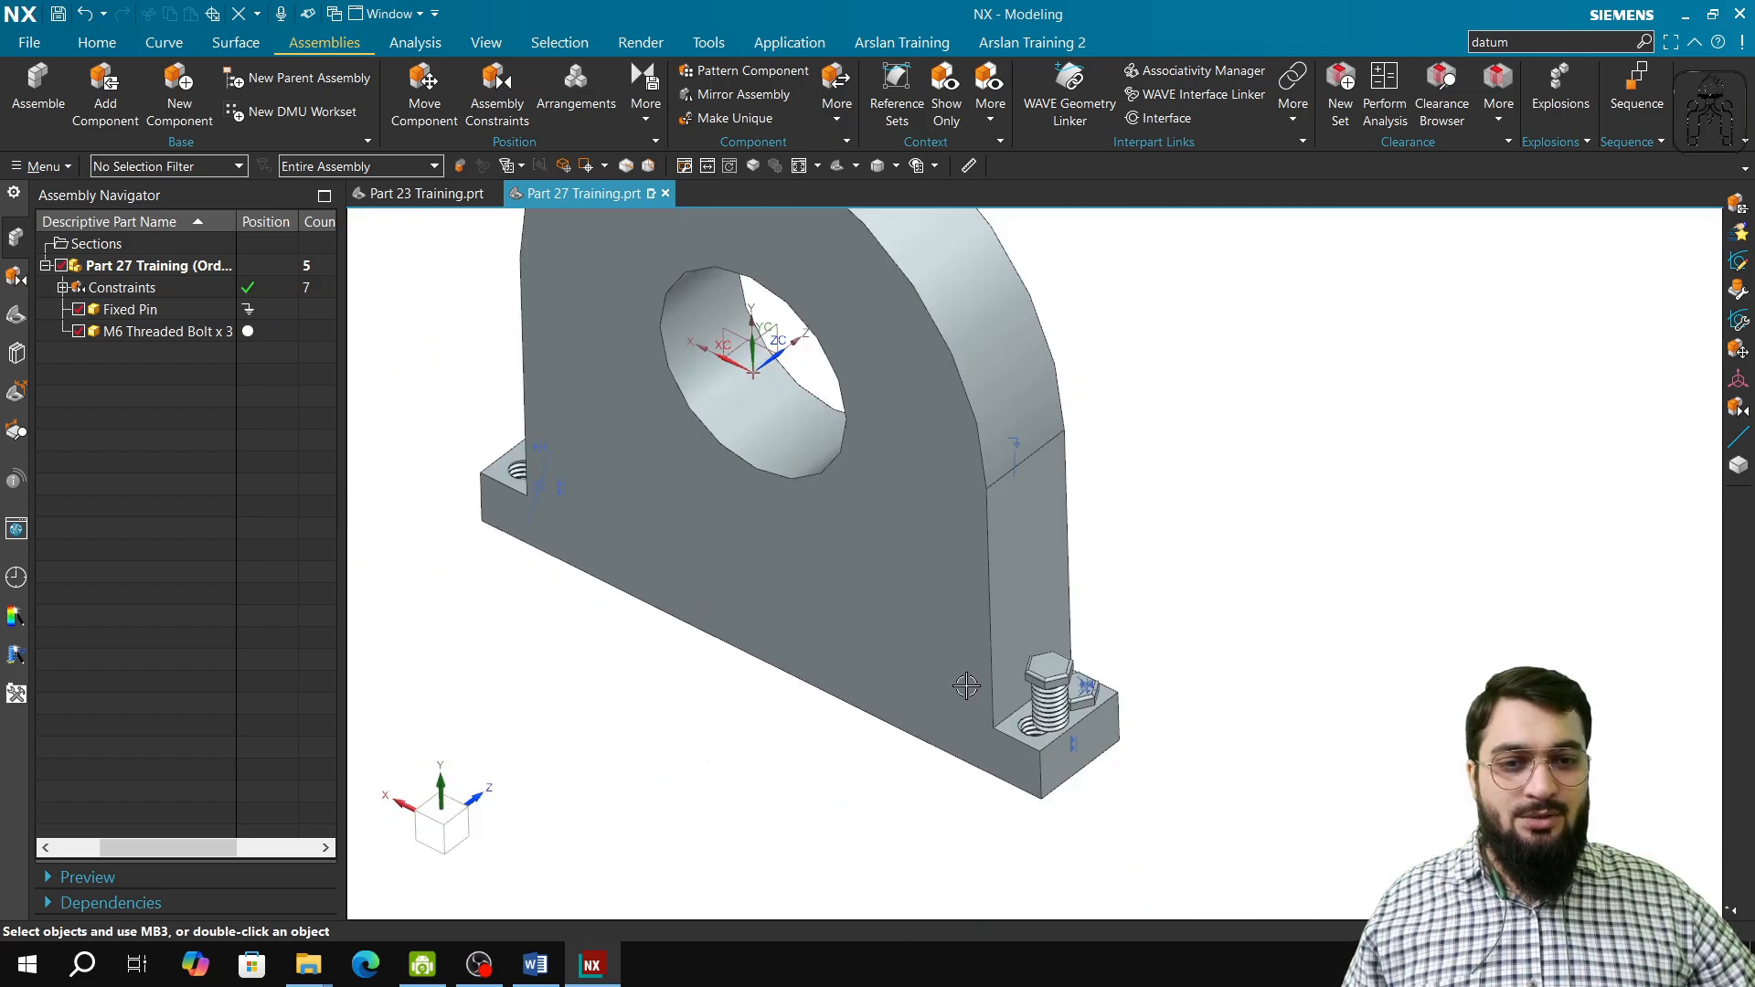
{"action": "left_click", "coordinate": [1085, 714]}
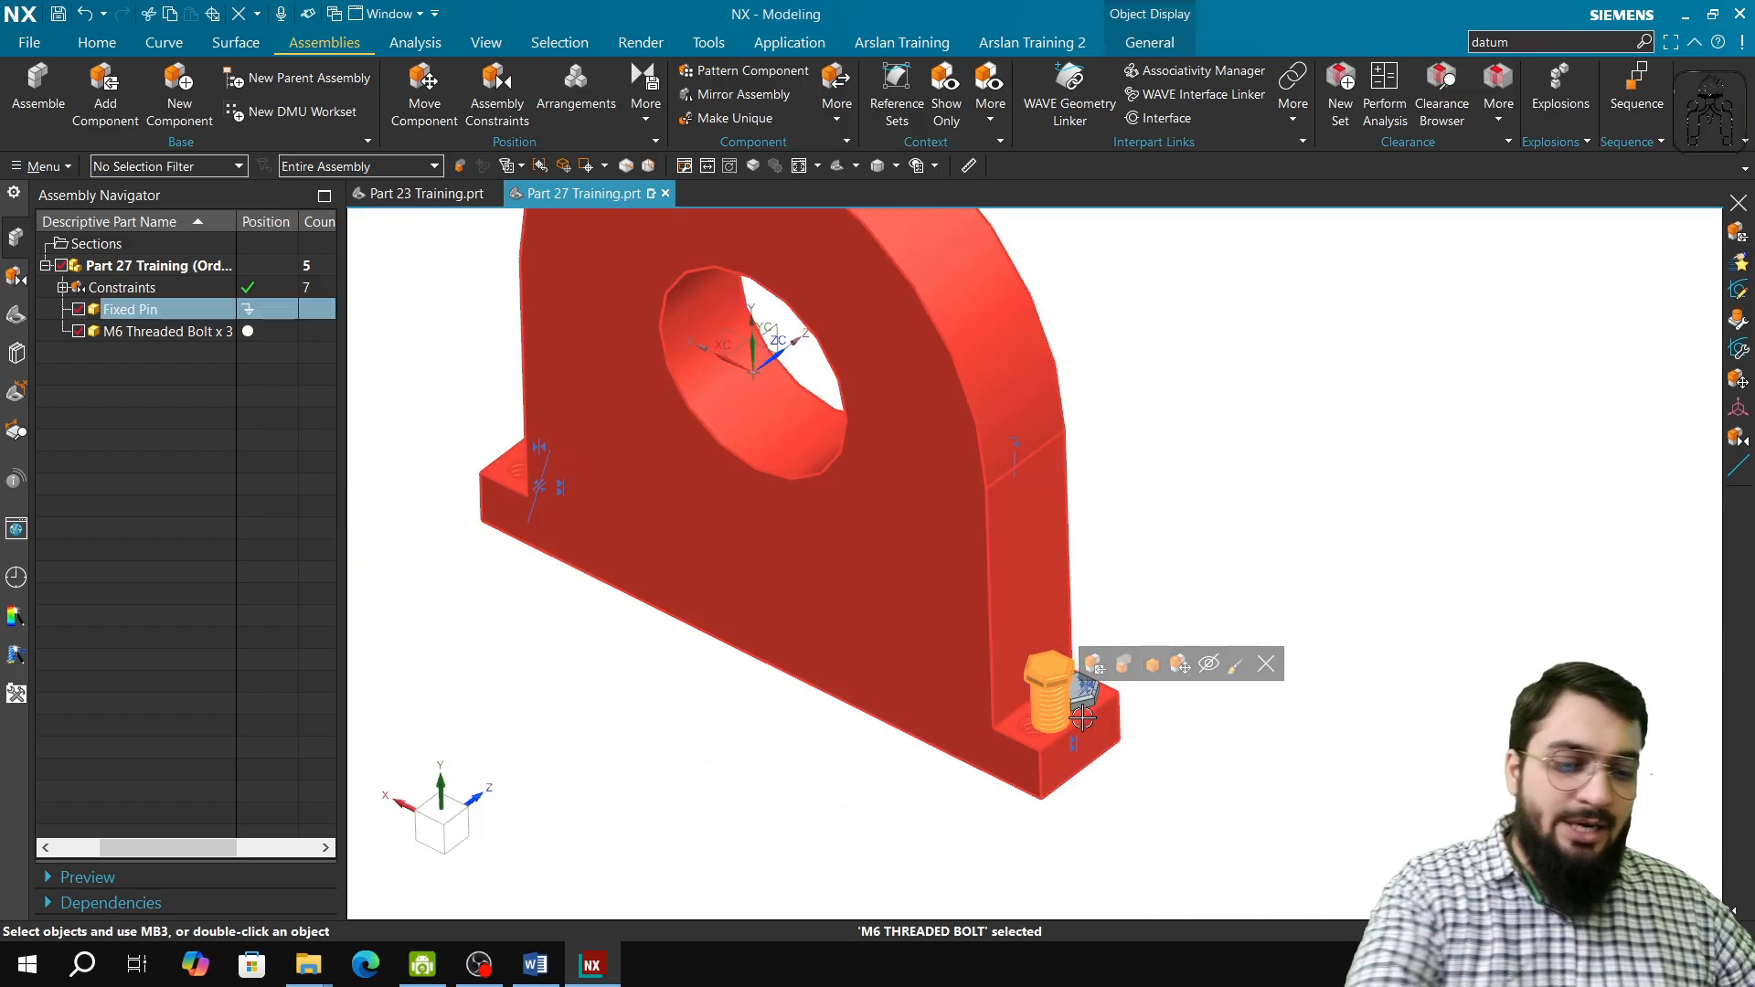
{"action": "key", "text": "Delete"}
{"action": "left_click", "coordinate": [649, 538]}
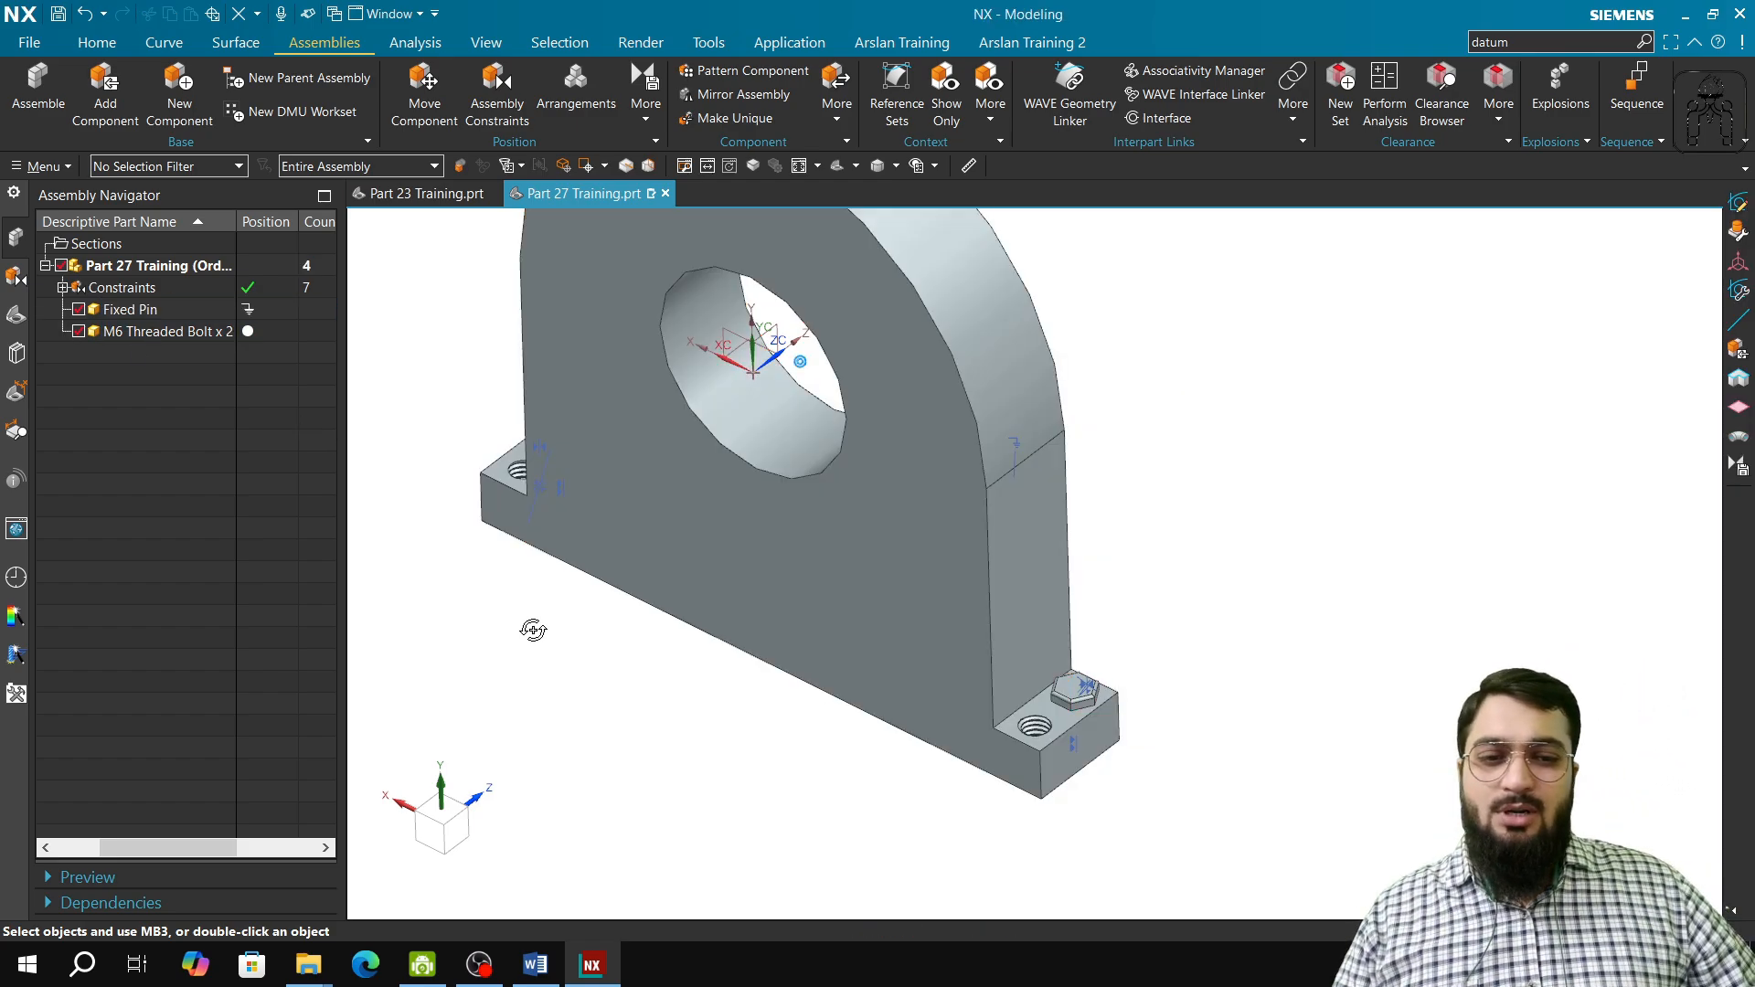
{"action": "middle_click_drag", "start_coordinate": [533, 630], "coordinate": [756, 654]}
{"action": "scroll", "coordinate": [912, 559], "scroll_direction": "up", "scroll_amount": 3}
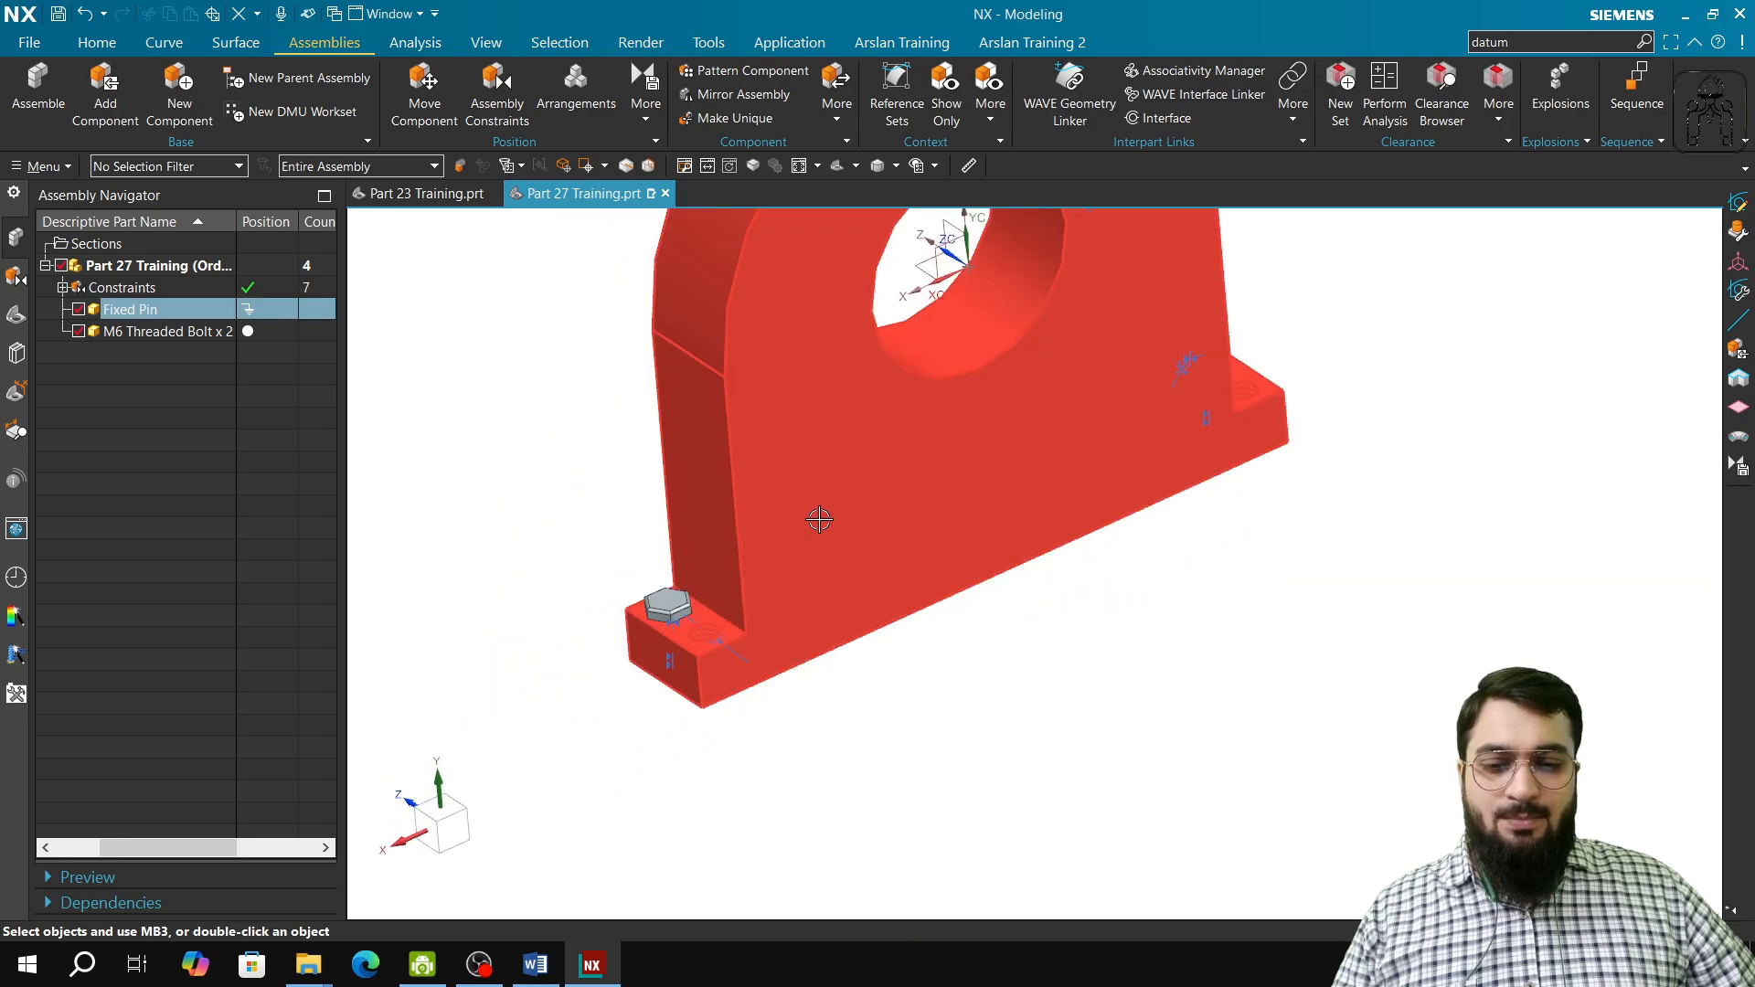
{"action": "scroll", "coordinate": [485, 399], "scroll_direction": "up", "scroll_amount": 2}
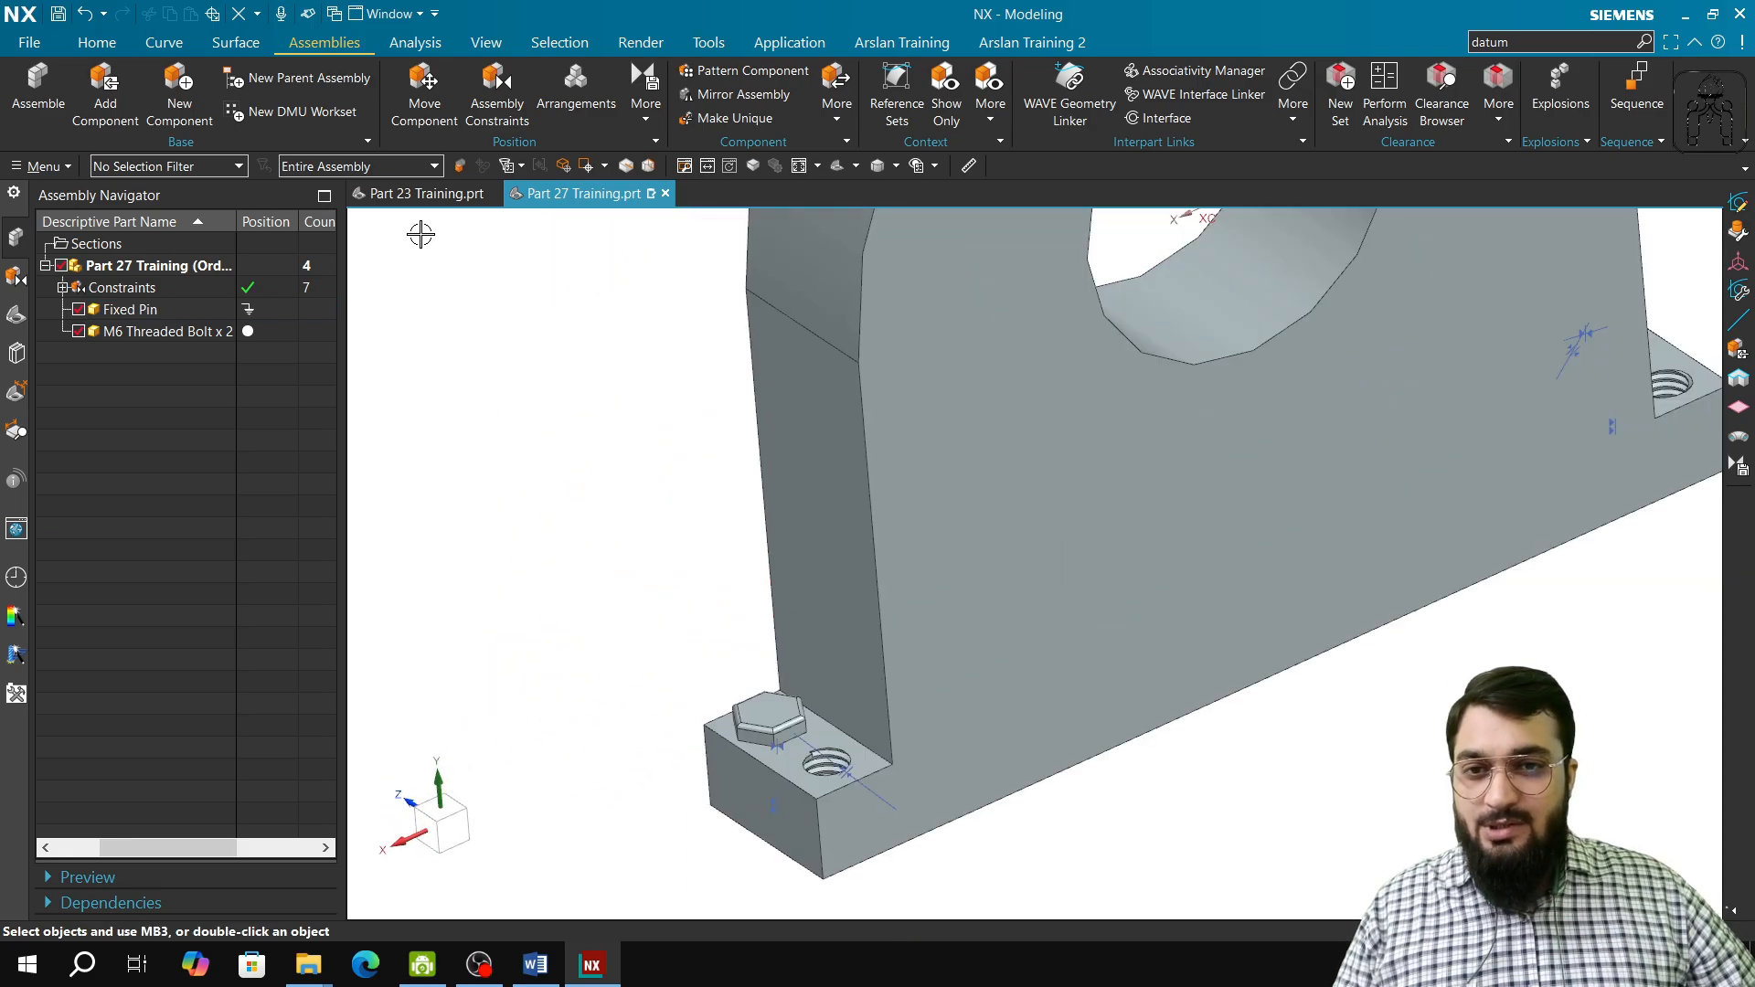
{"action": "left_click", "coordinate": [132, 126]}
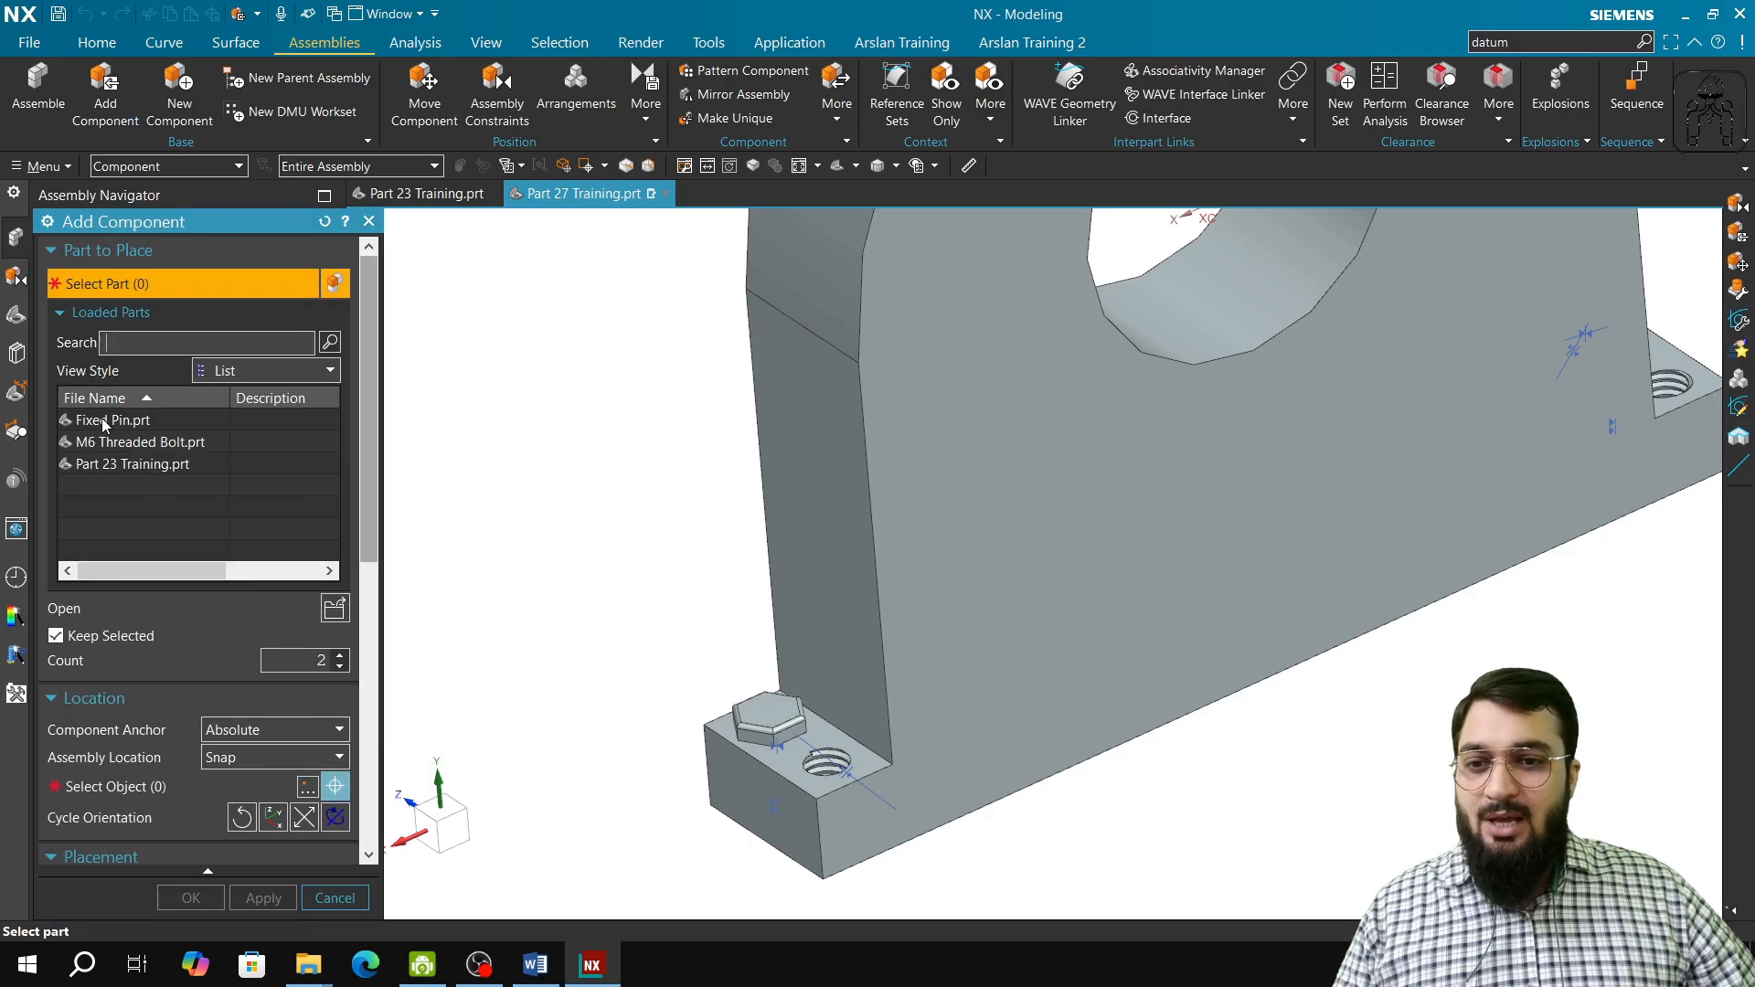
{"action": "left_click", "coordinate": [146, 444]}
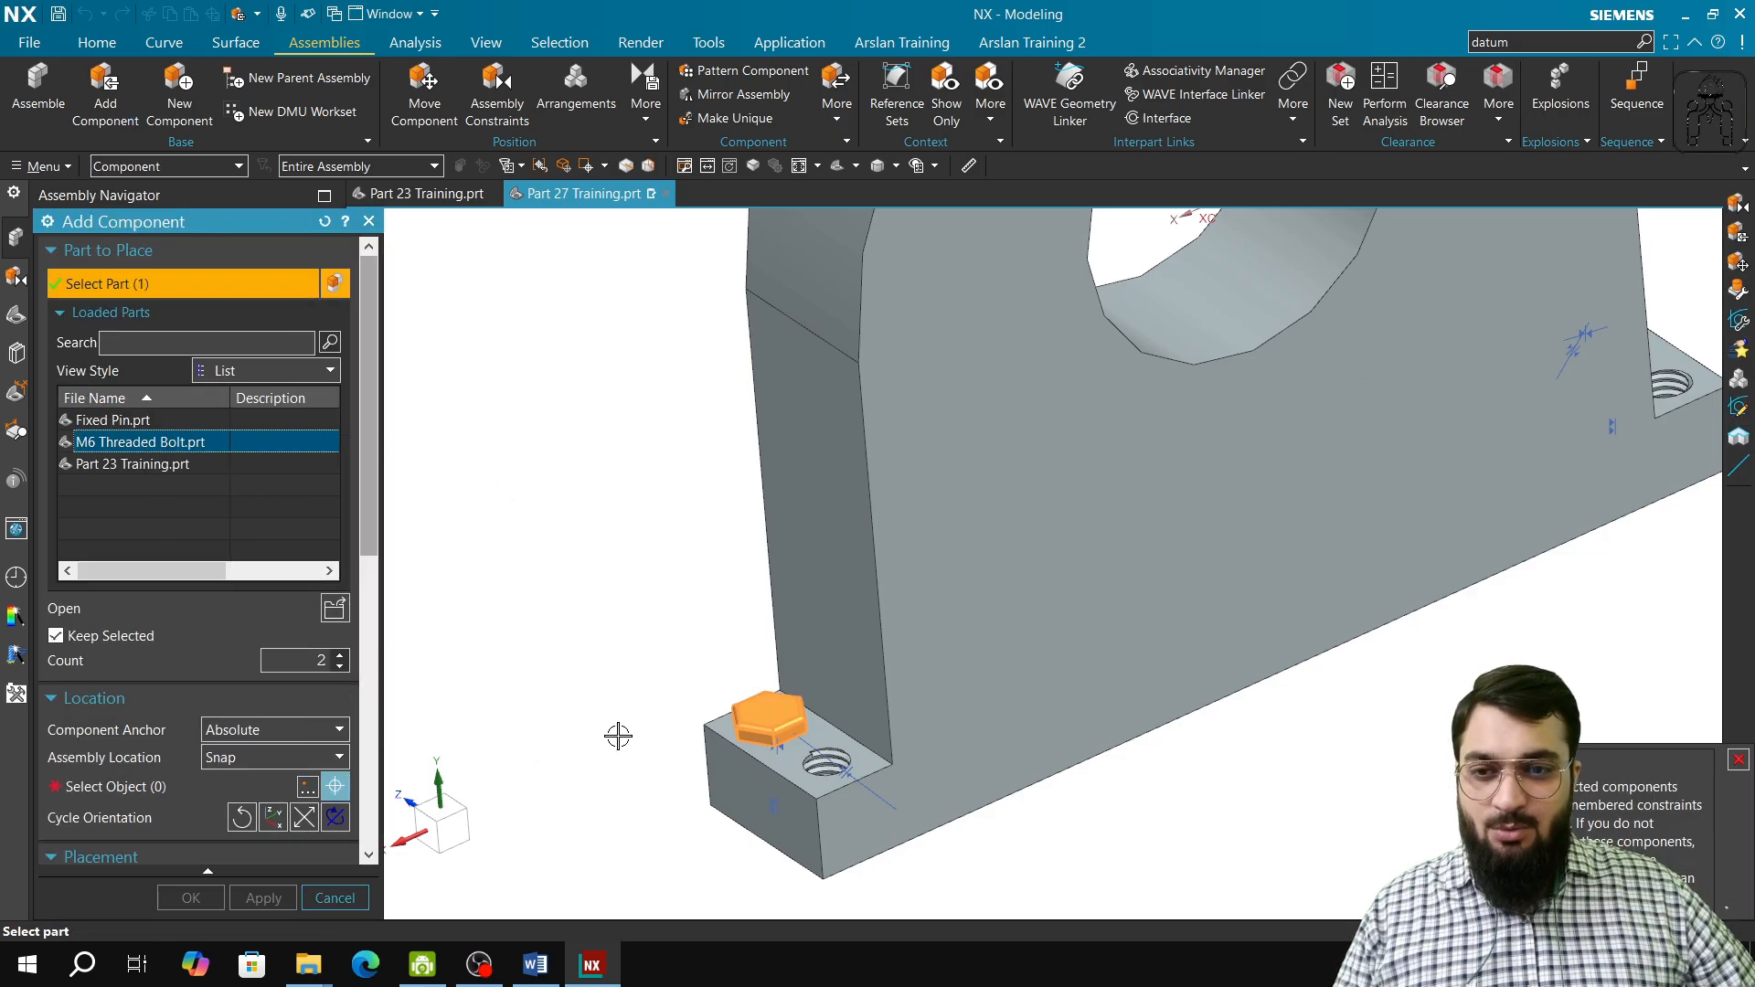
{"action": "left_click", "coordinate": [336, 898]}
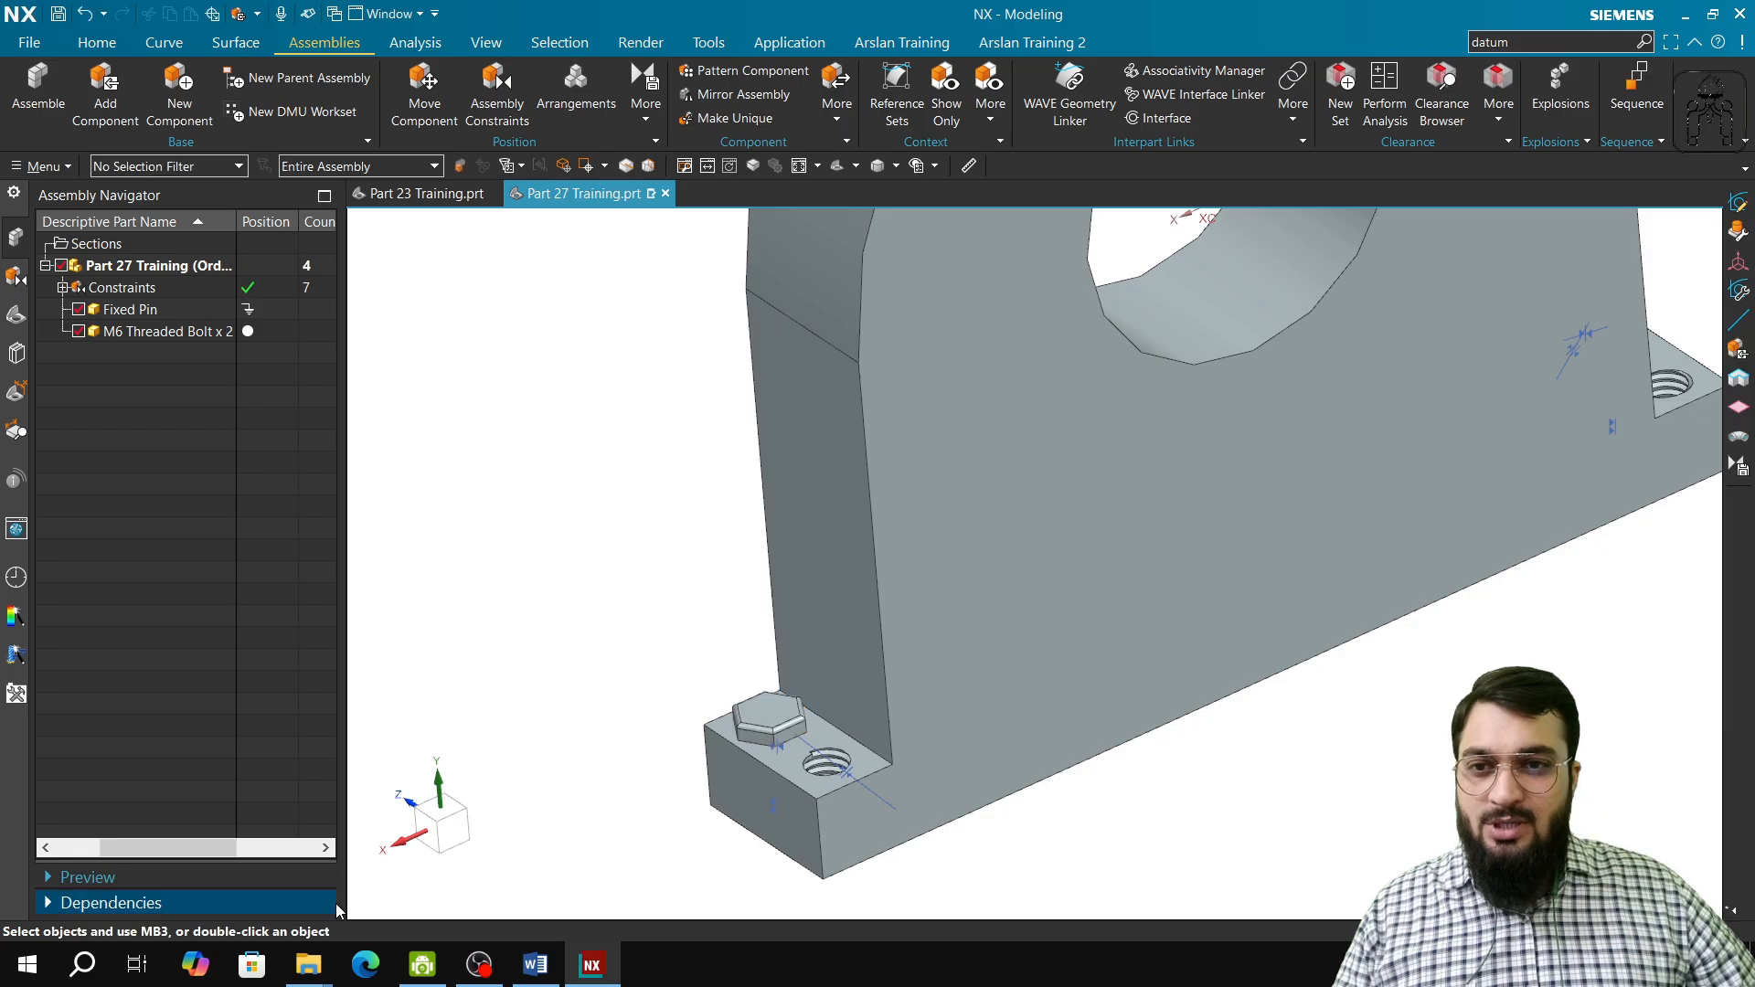
- Copy the M6 Threaded Bolt seated in the Fixed Pin's step and paste it into the assembly
{"action": "scroll", "coordinate": [666, 547], "scroll_direction": "up", "scroll_amount": 3}
{"action": "right_click", "coordinate": [665, 547]}
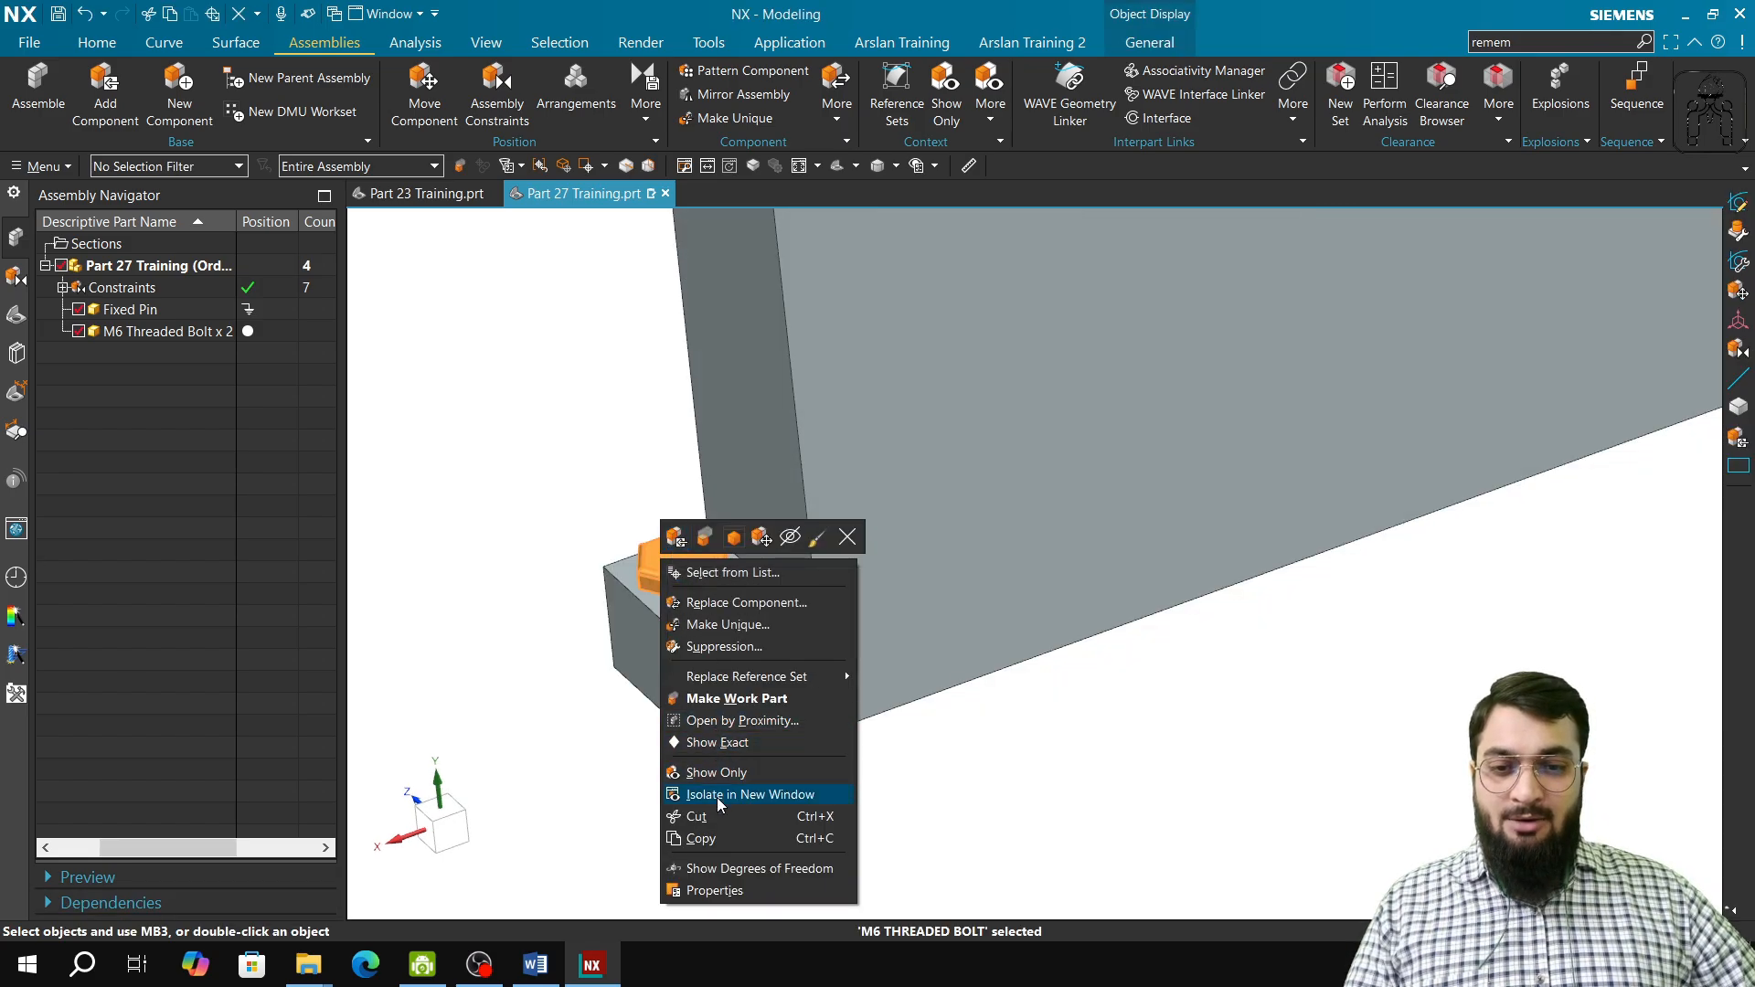
{"action": "left_click", "coordinate": [720, 838]}
{"action": "left_click", "coordinate": [423, 447]}
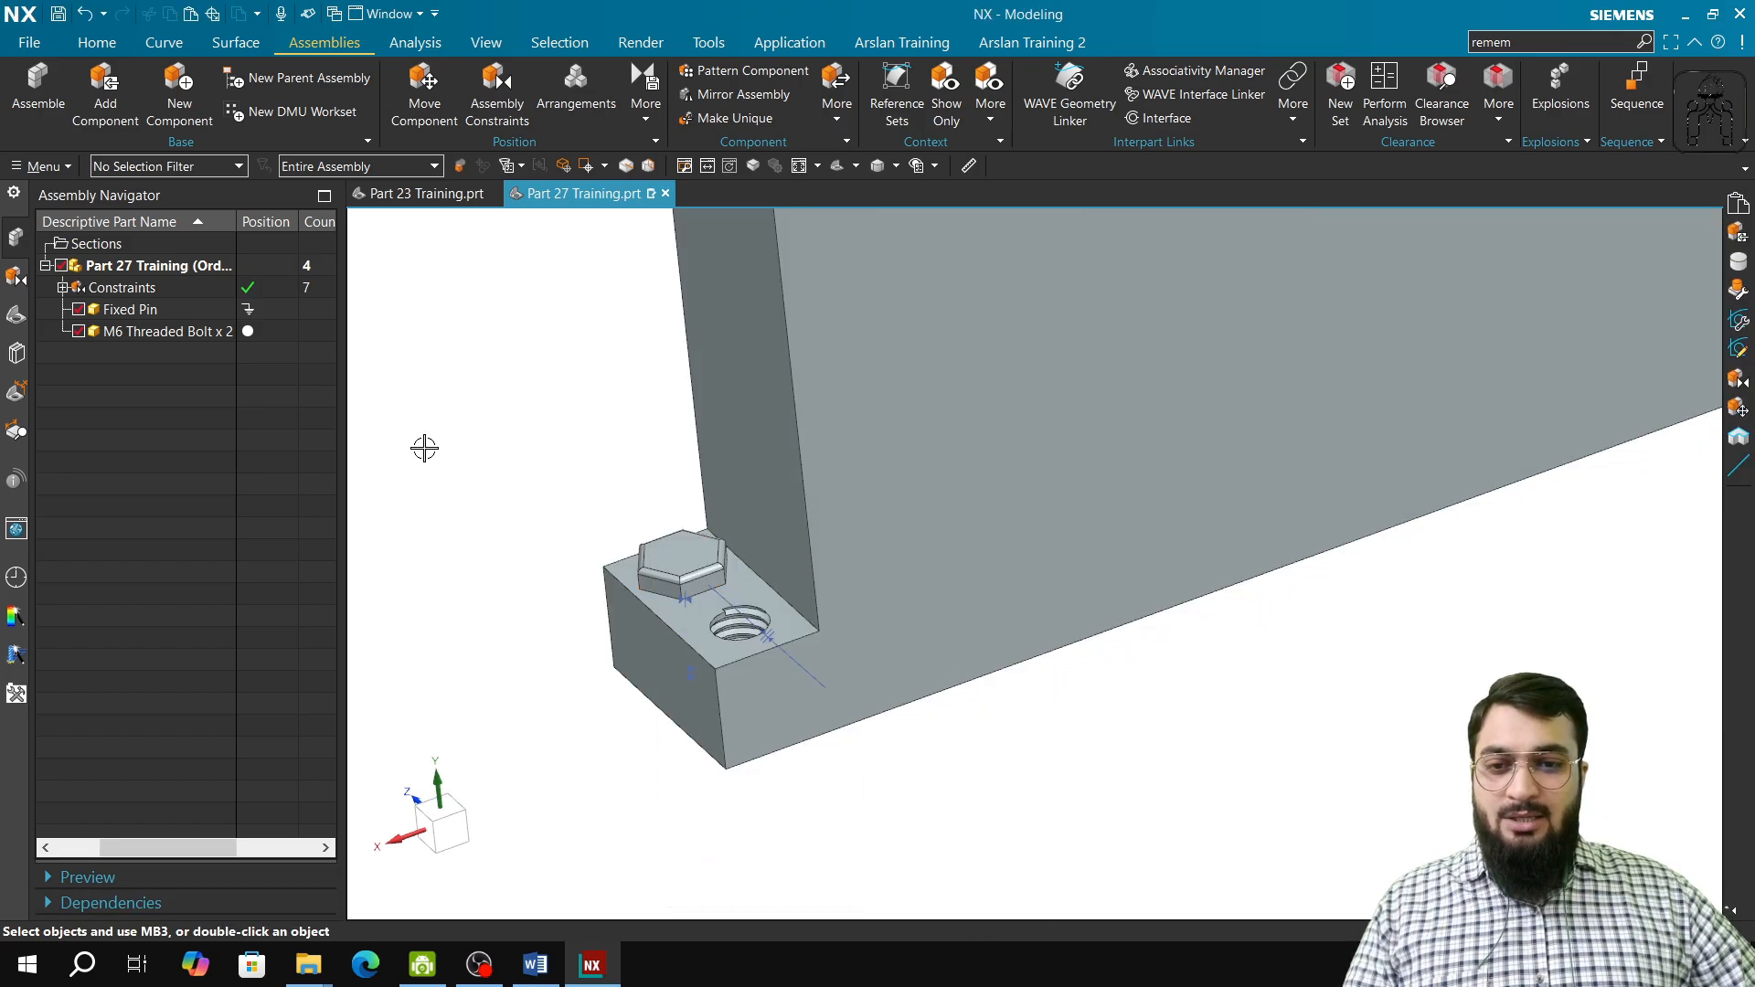
{"action": "right_click", "coordinate": [423, 447]}
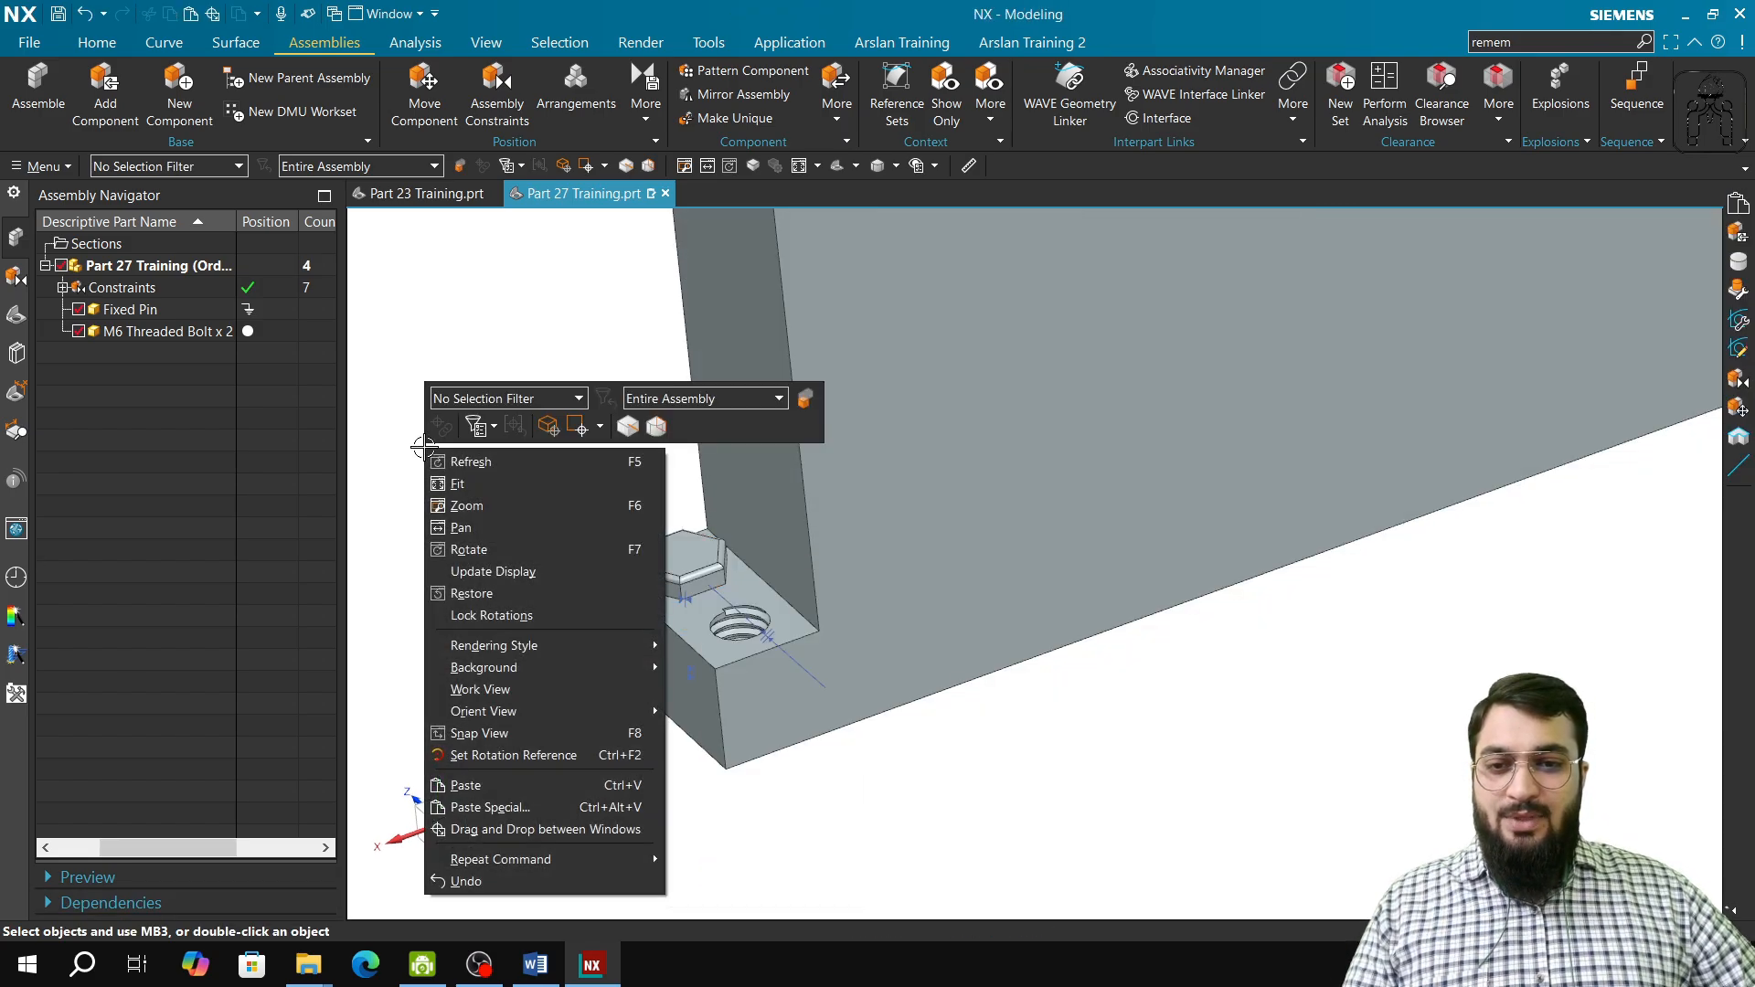
{"action": "left_click", "coordinate": [486, 785]}
- Unpack the grouped M6 Threaded Bolt entry in the assembly tree into individual components and clear the selection
{"action": "scroll", "coordinate": [543, 652], "scroll_direction": "down", "scroll_amount": 3}
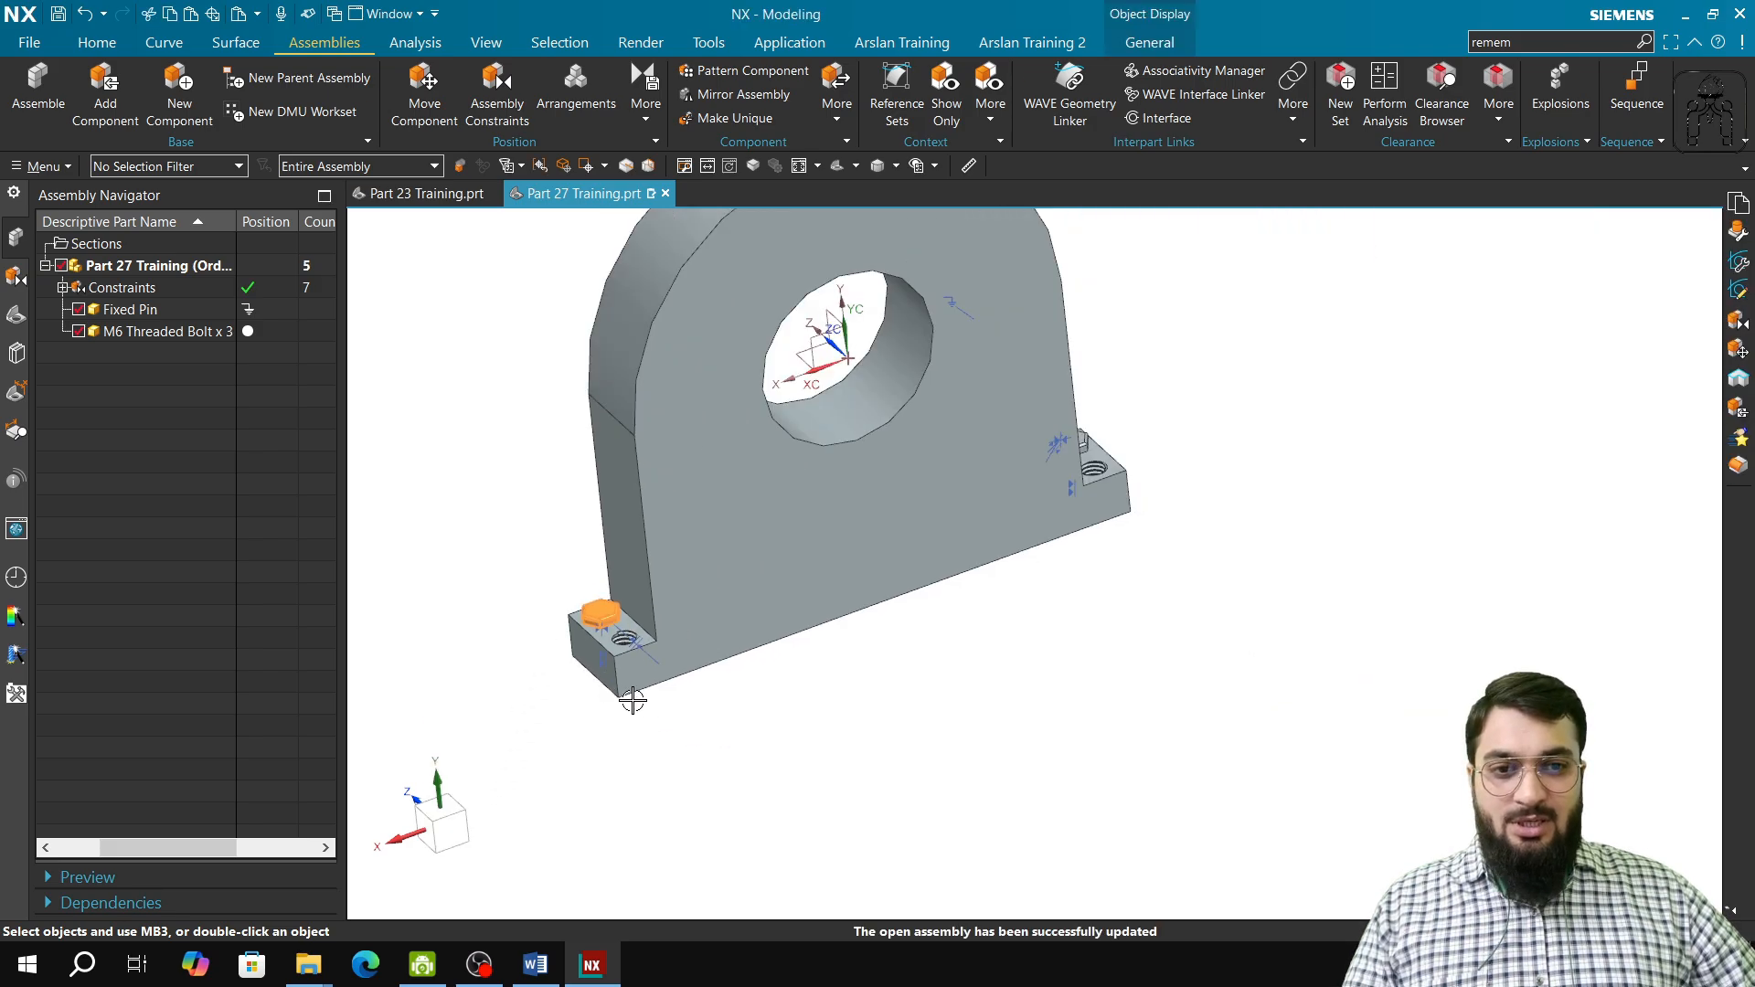
{"action": "scroll", "coordinate": [640, 717], "scroll_direction": "down", "scroll_amount": 3}
{"action": "middle_click_drag", "start_coordinate": [644, 724], "coordinate": [604, 631]}
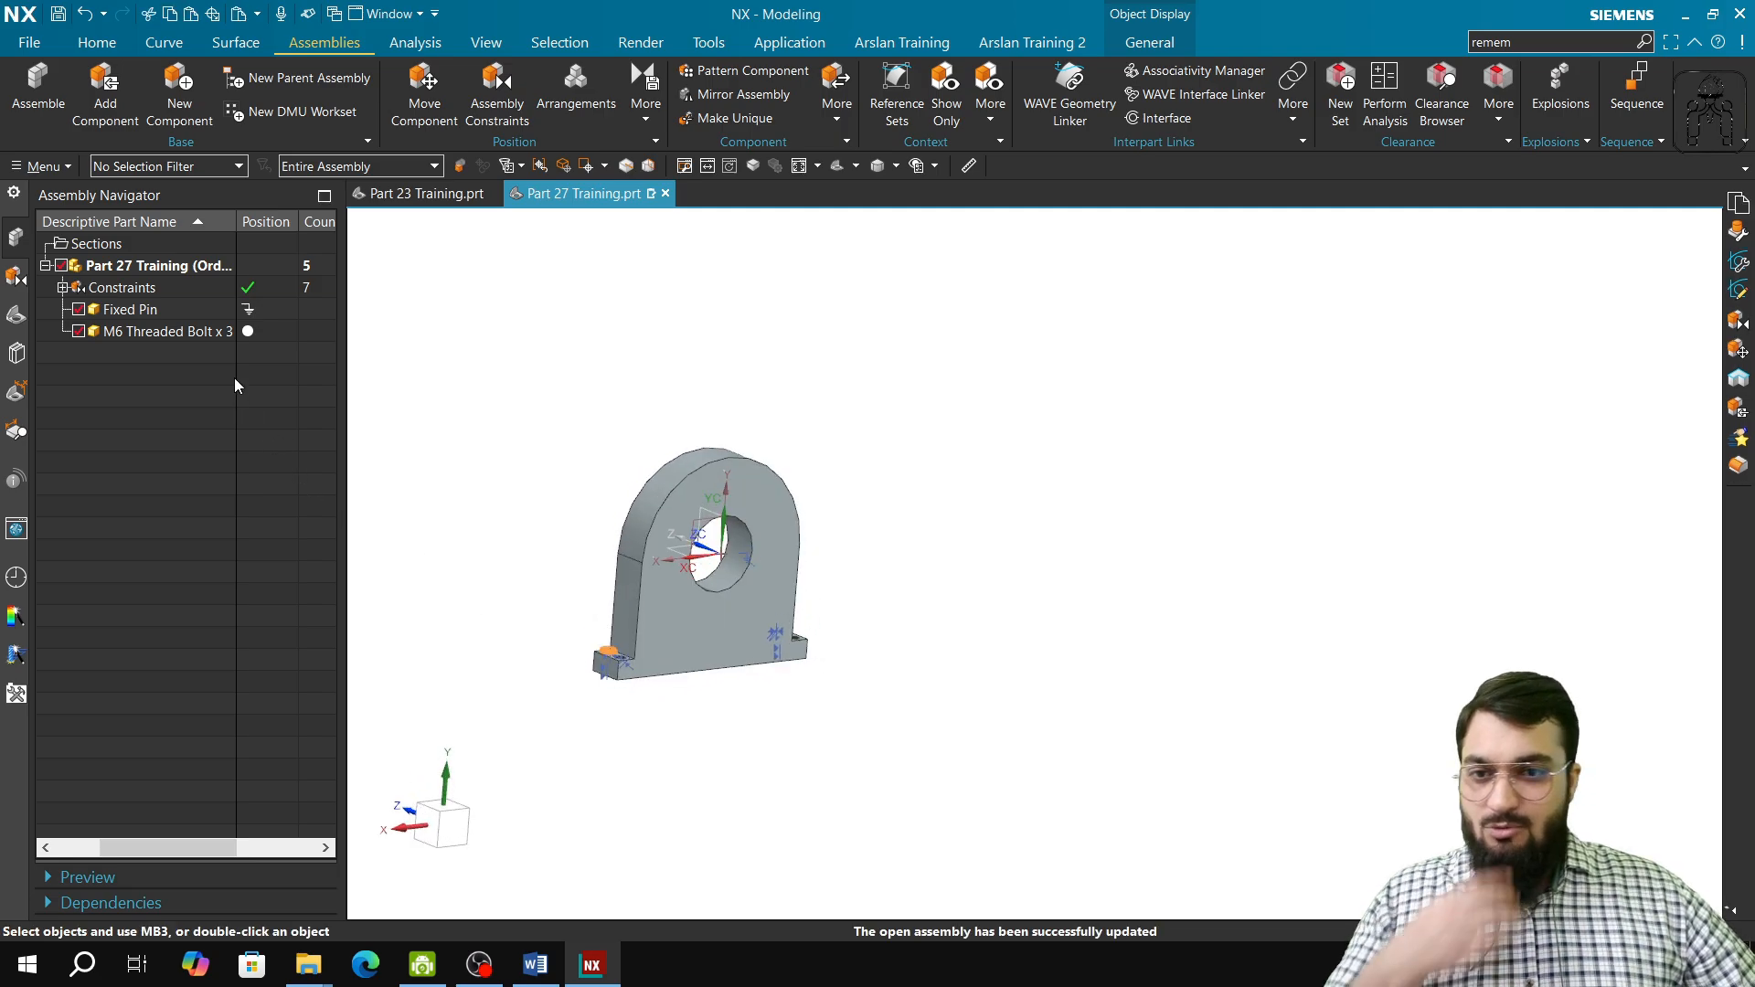
{"action": "left_click", "coordinate": [199, 332]}
{"action": "right_click", "coordinate": [199, 332]}
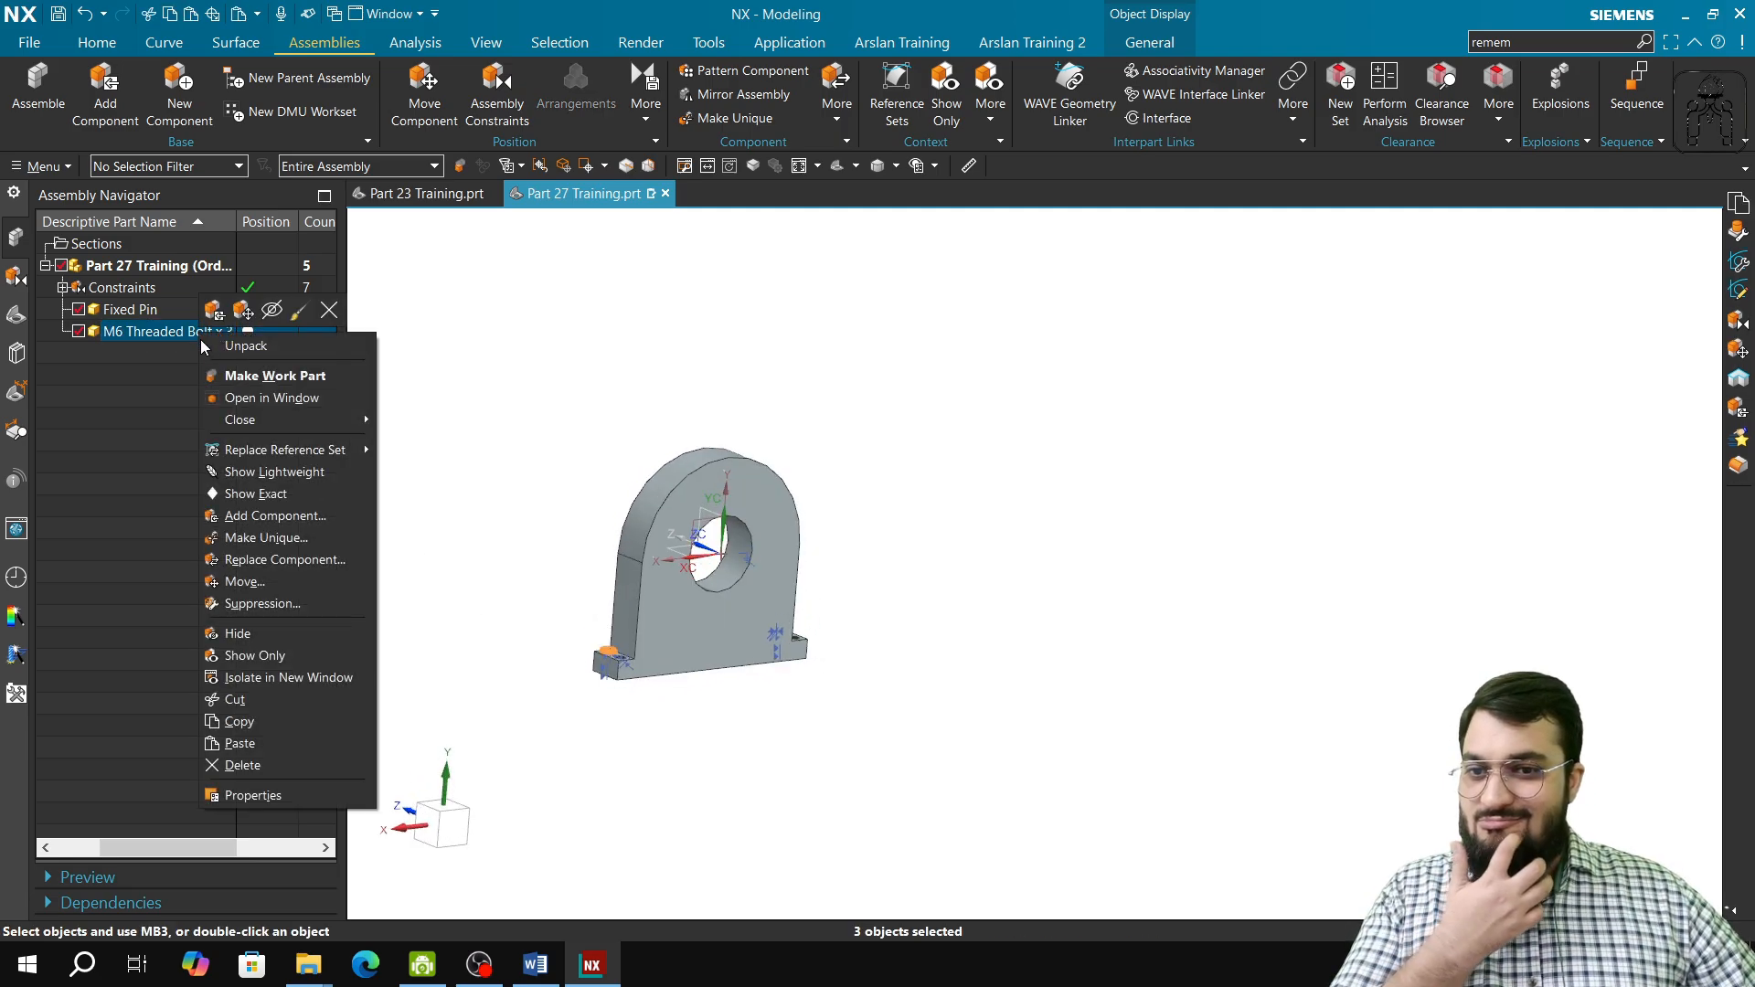
{"action": "left_click", "coordinate": [275, 346]}
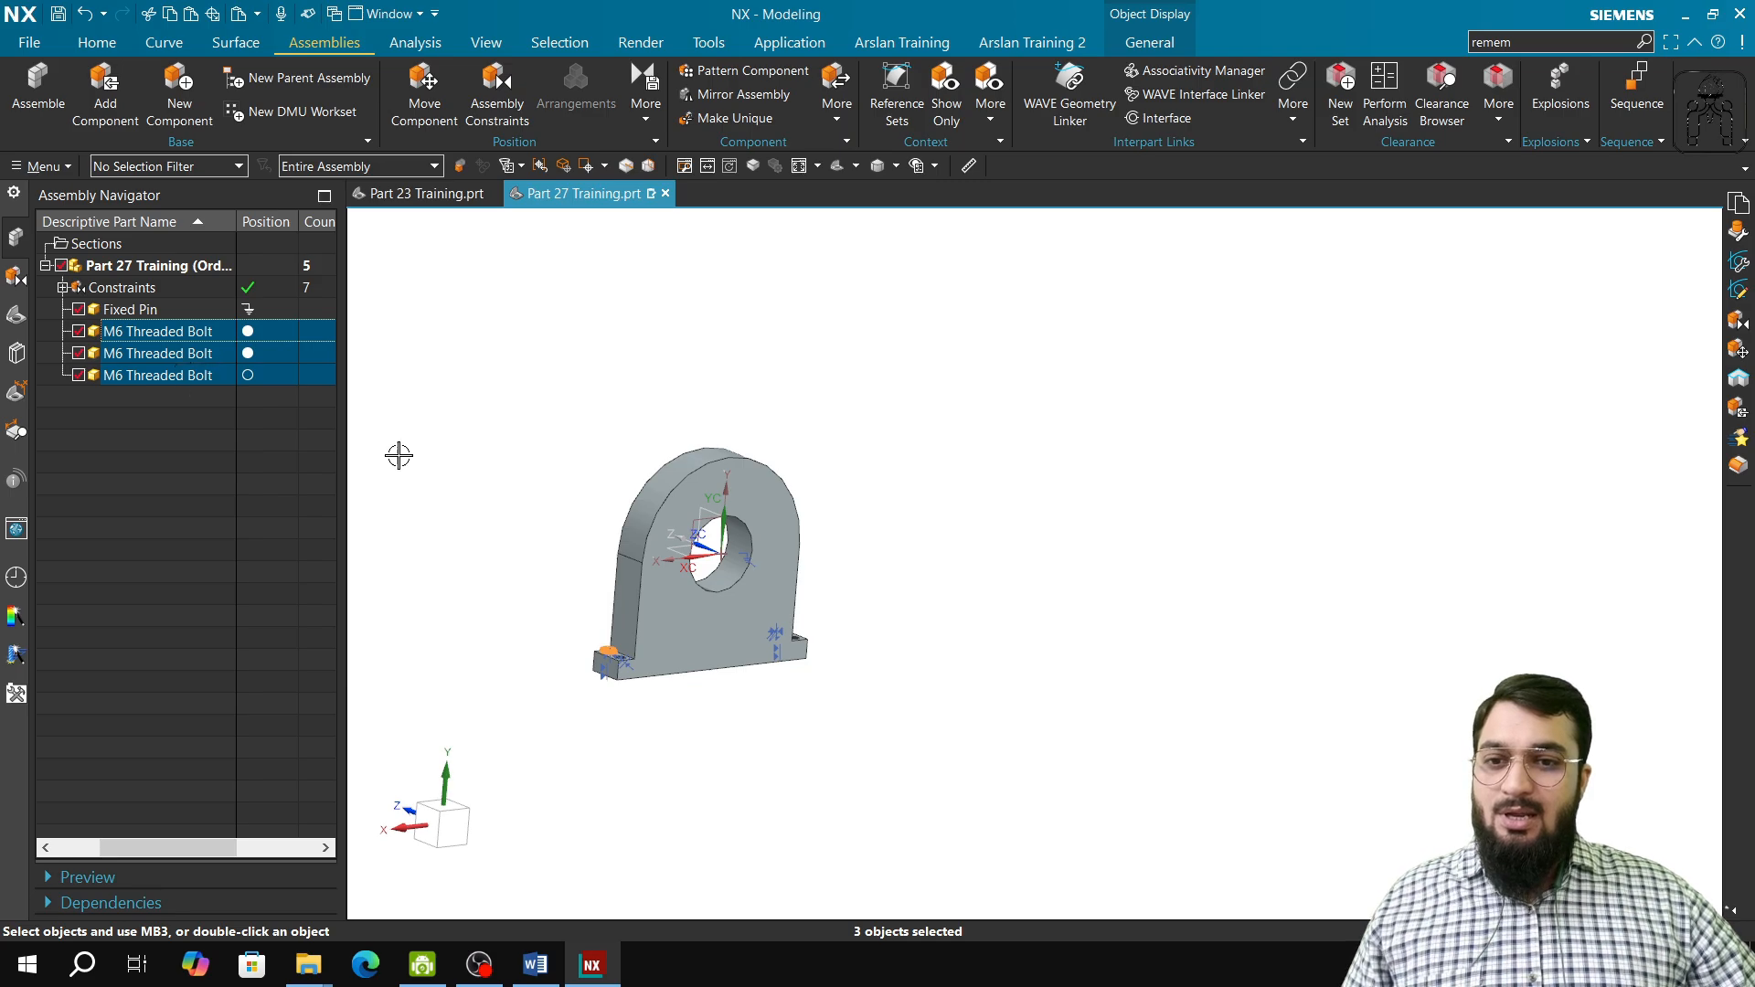
{"action": "key", "text": "Escape"}
- Move the last listed M6 Threaded Bolt with Dynamic motion out beside the Fixed Pin's step, to about X 40.3, Y -58.2, Z -10.5 mm
{"action": "left_click", "coordinate": [166, 377]}
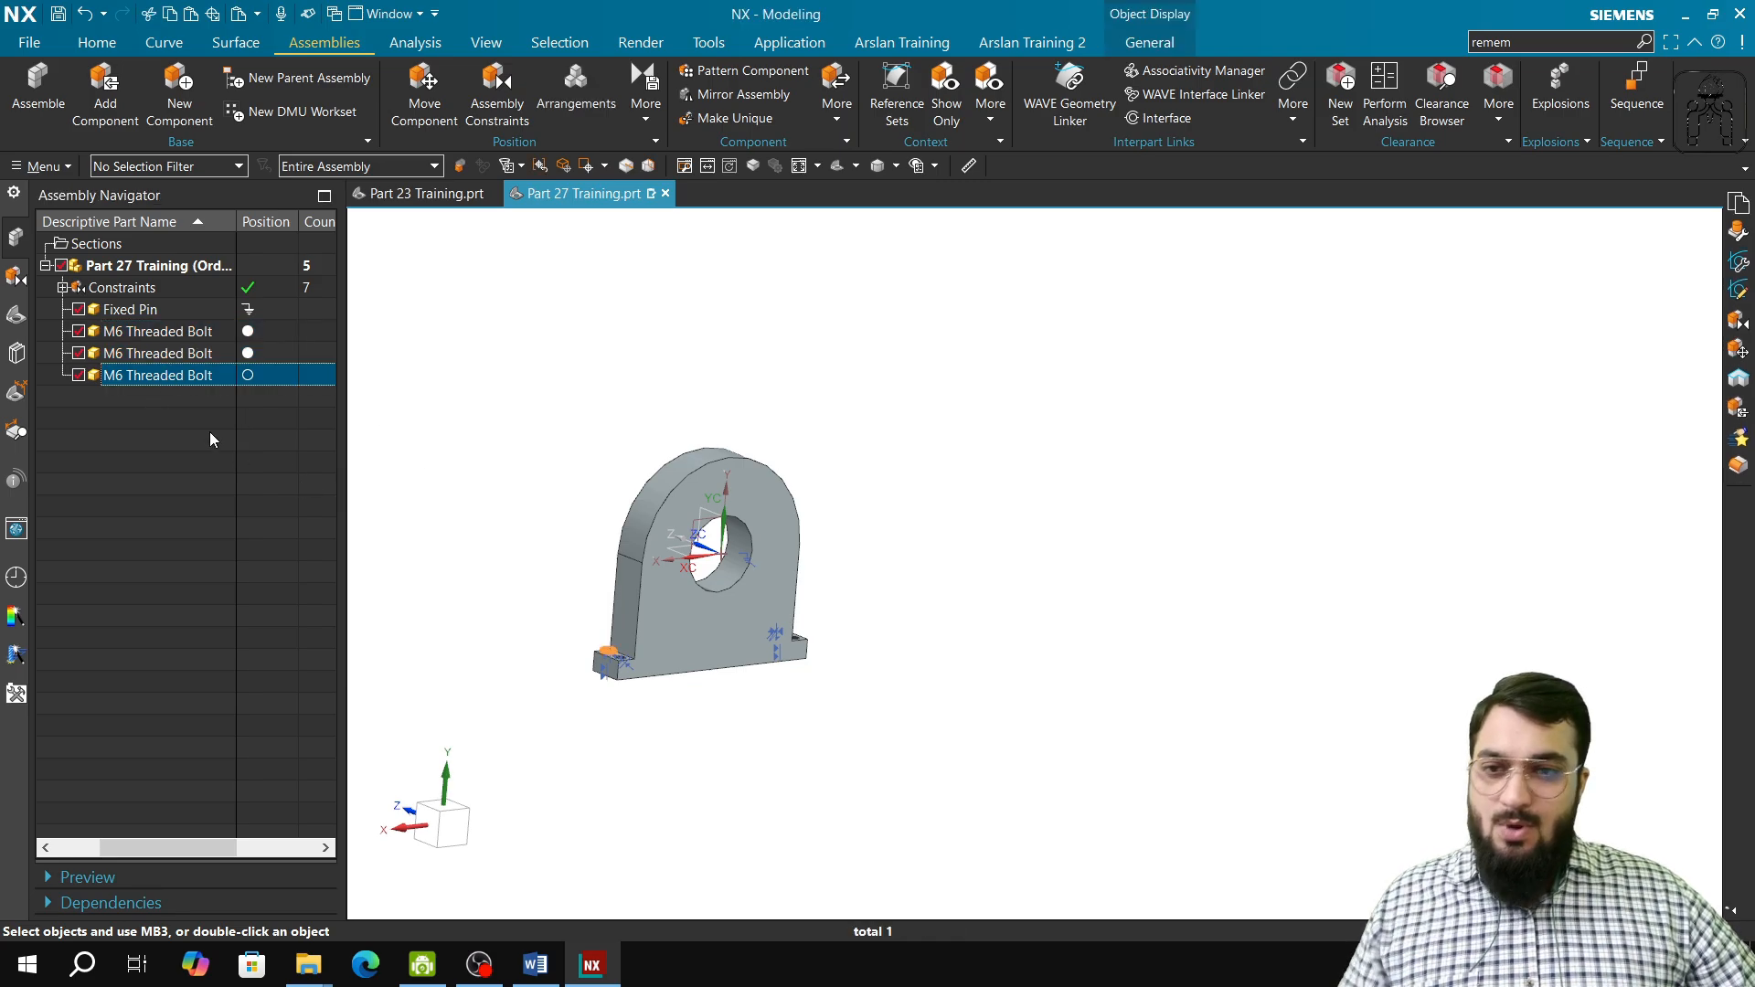
{"action": "scroll", "coordinate": [666, 692], "scroll_direction": "up", "scroll_amount": 5}
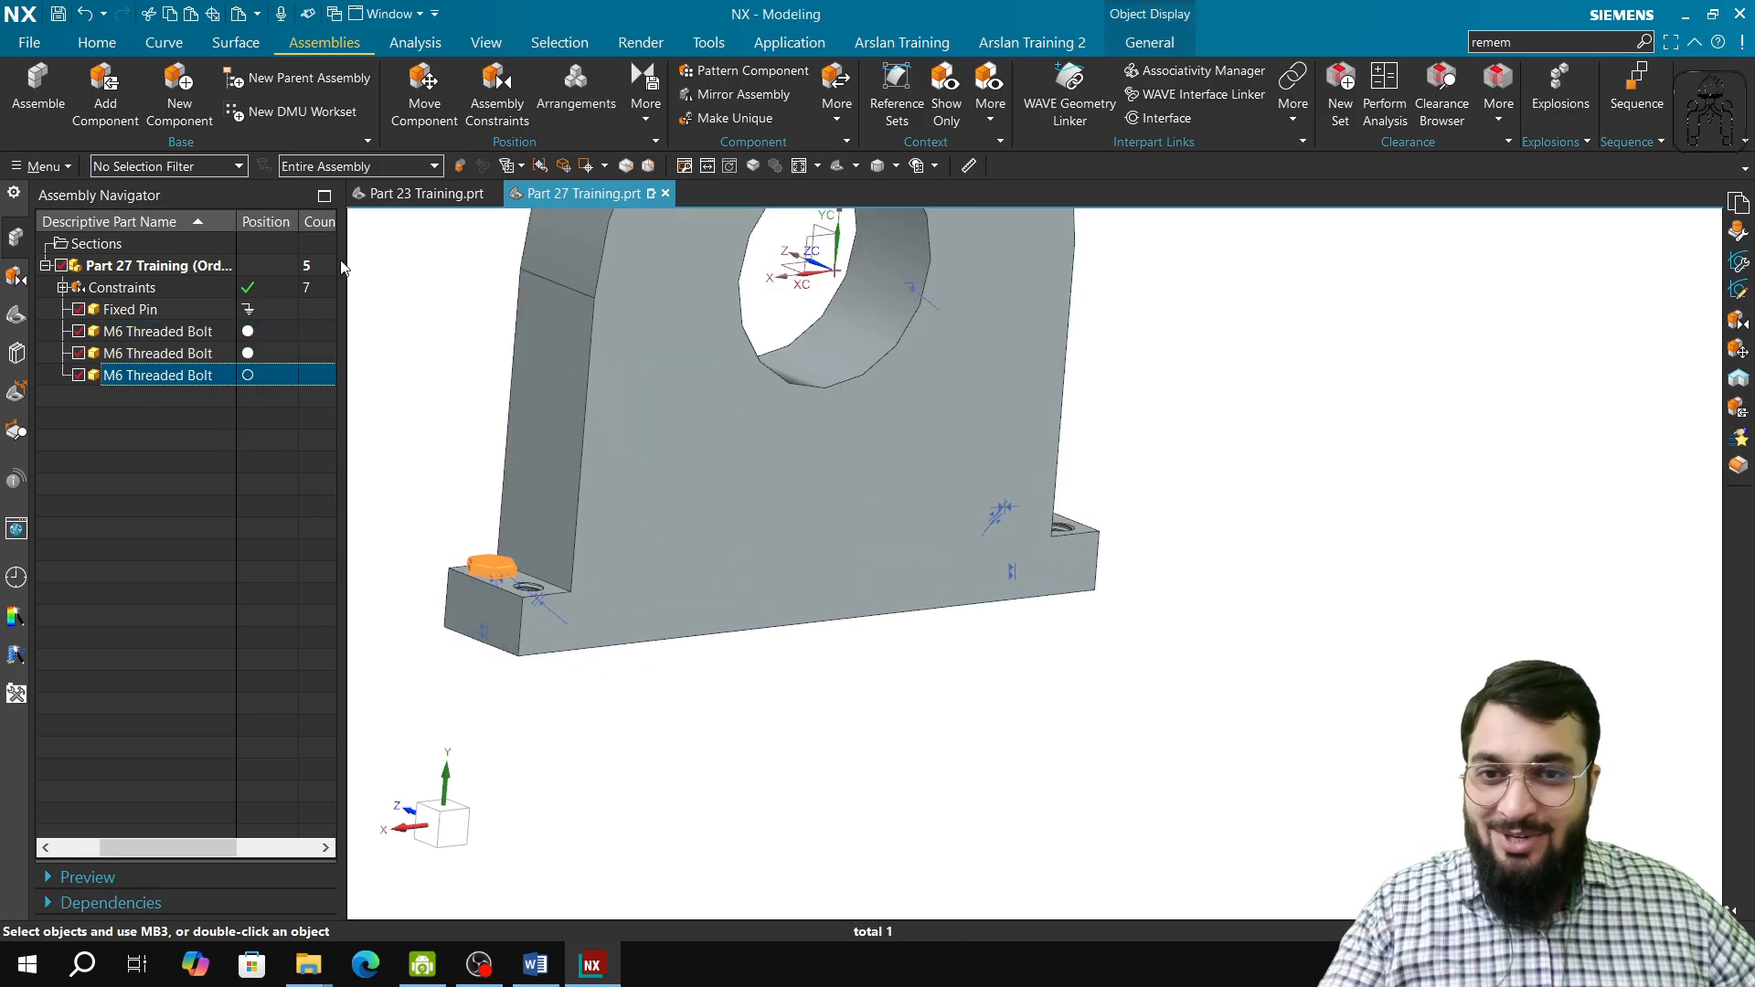
{"action": "left_click", "coordinate": [424, 91]}
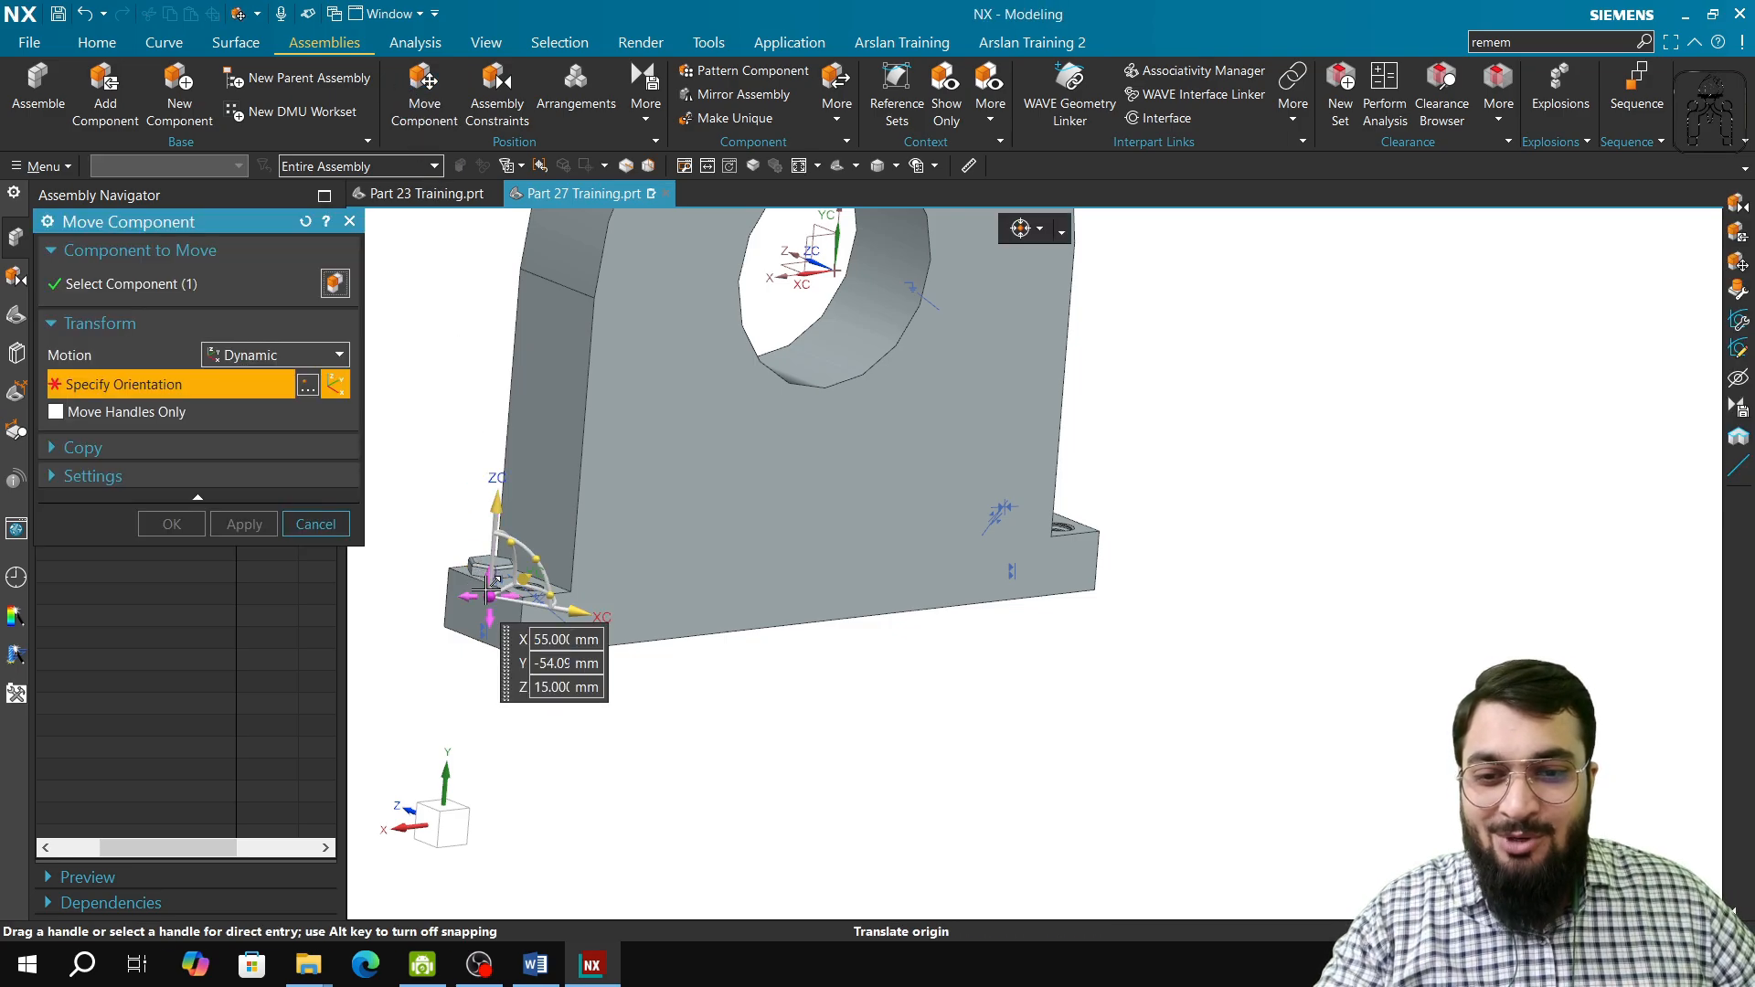
{"action": "left_click_drag", "start_coordinate": [489, 593], "coordinate": [677, 704]}
{"action": "middle_click_drag", "start_coordinate": [558, 686], "coordinate": [643, 712]}
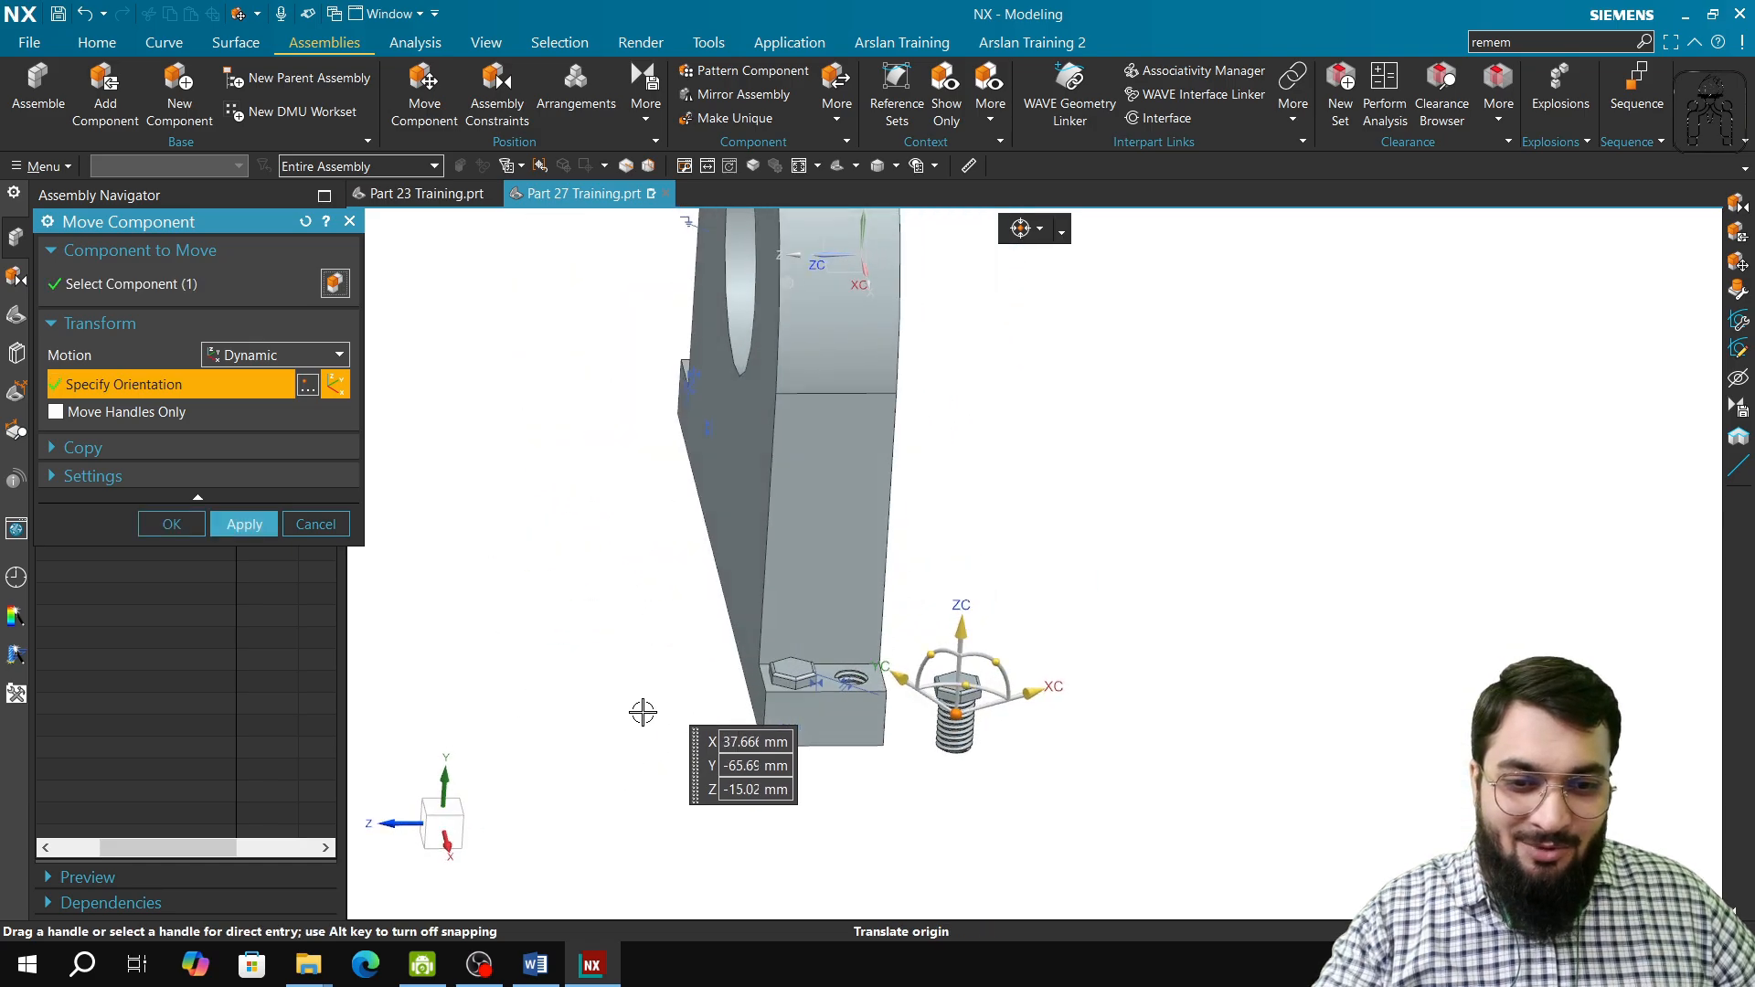
{"action": "left_click_drag", "start_coordinate": [958, 712], "coordinate": [933, 681]}
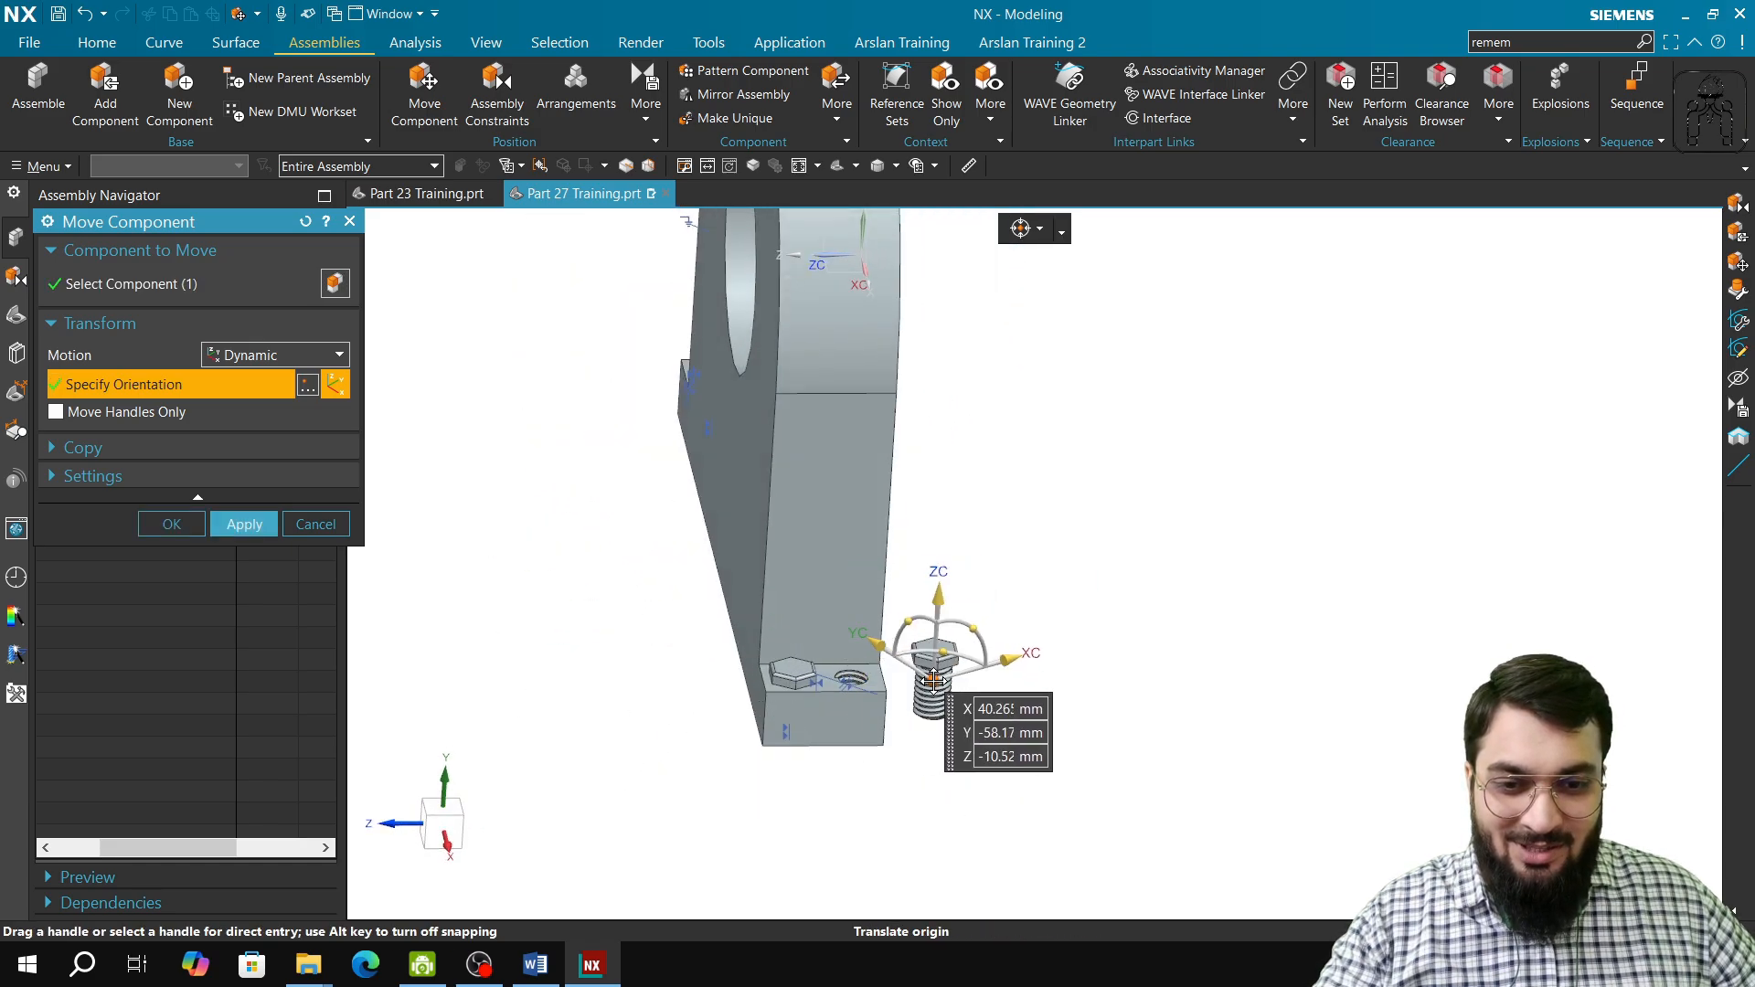
{"action": "left_click", "coordinate": [242, 524]}
{"action": "left_click", "coordinate": [315, 524]}
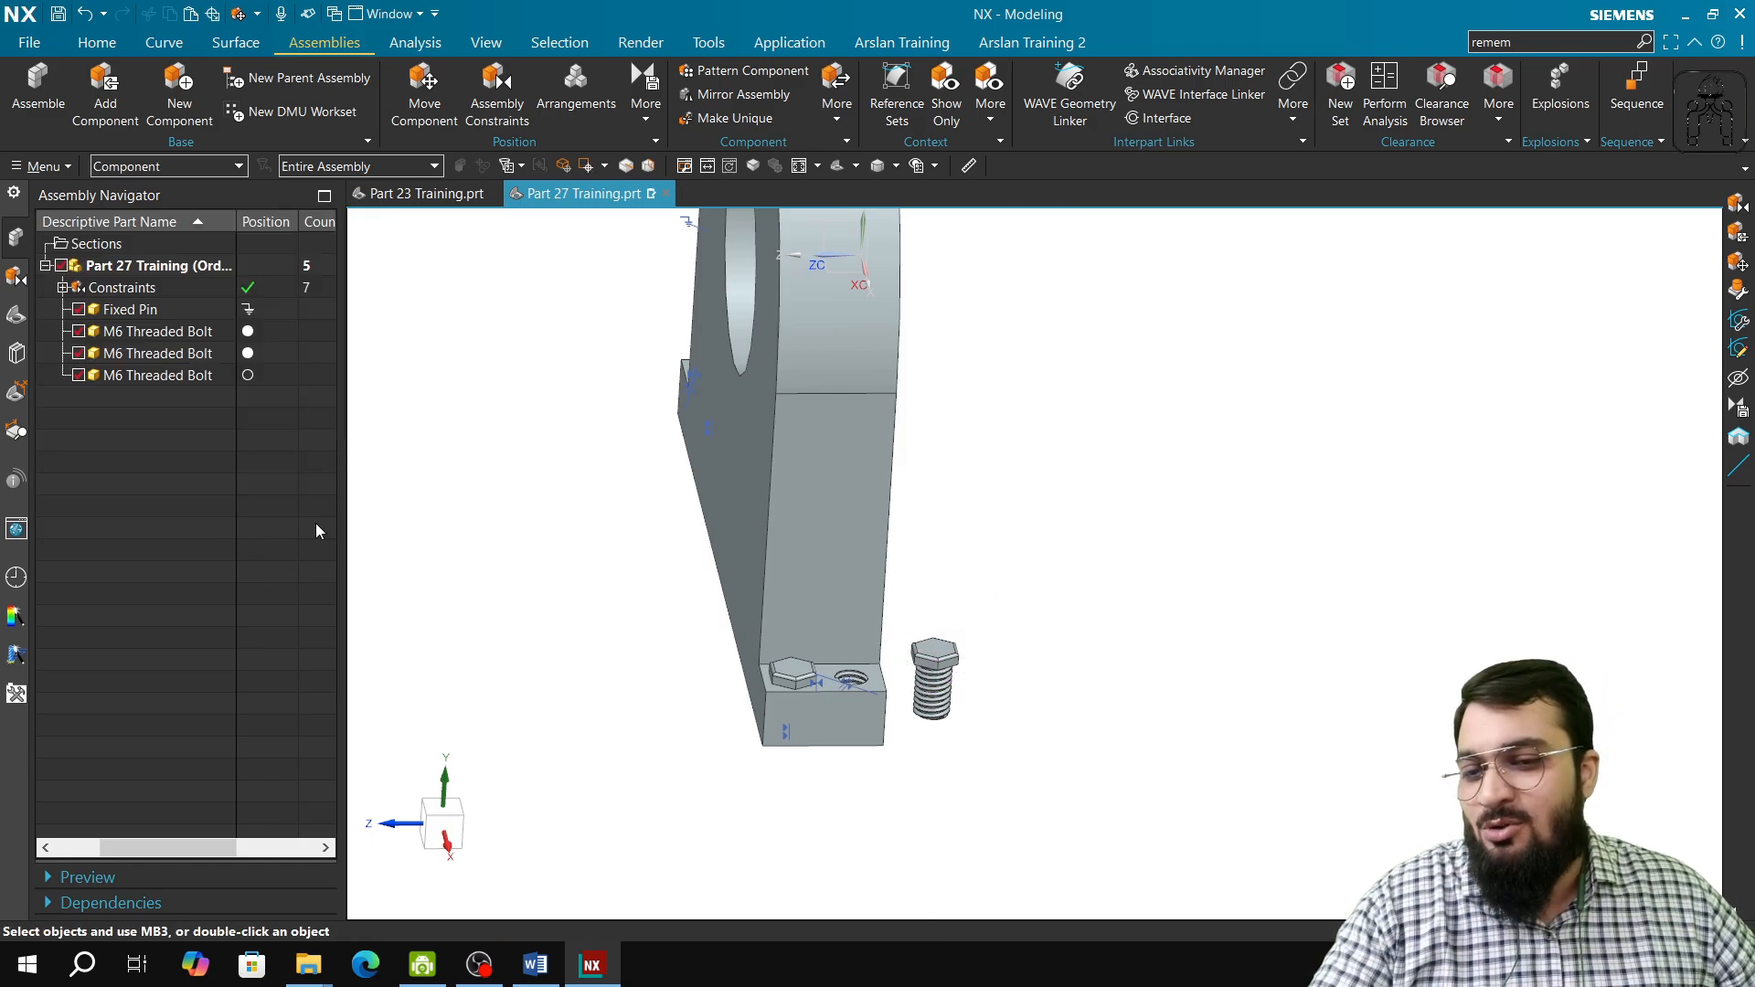
{"action": "middle_click_drag", "start_coordinate": [748, 783], "coordinate": [667, 756]}
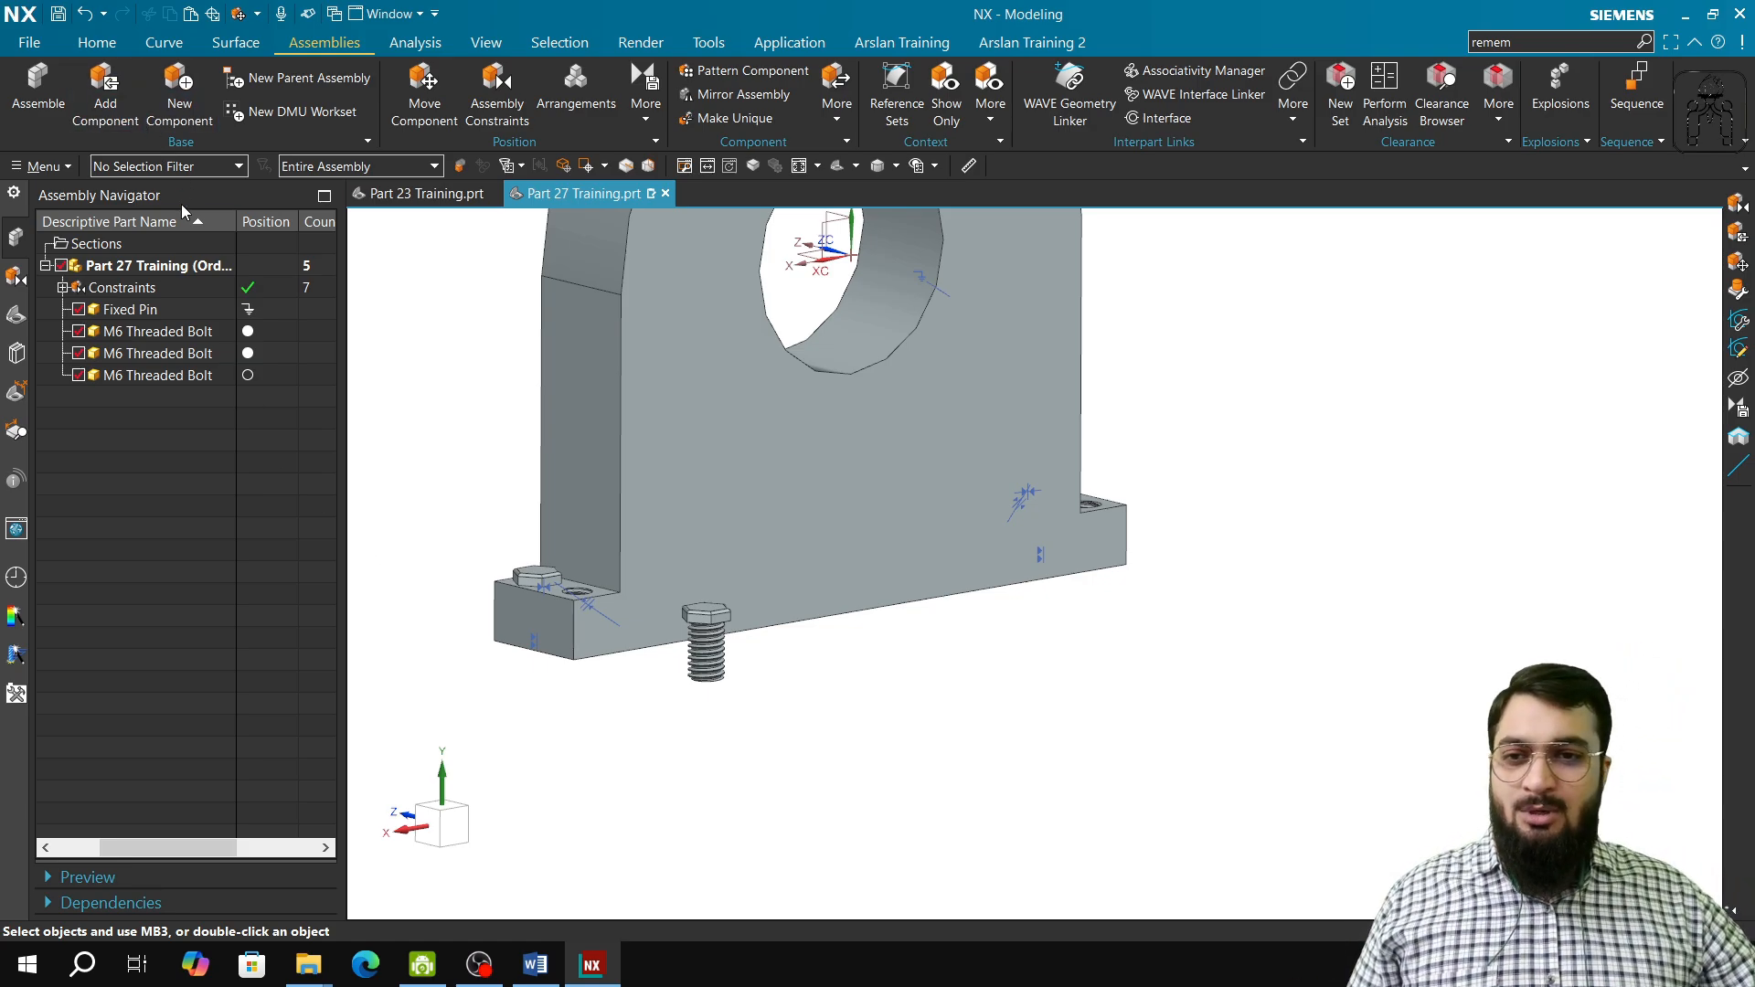
{"action": "scroll", "coordinate": [533, 719], "scroll_direction": "up", "scroll_amount": 5}
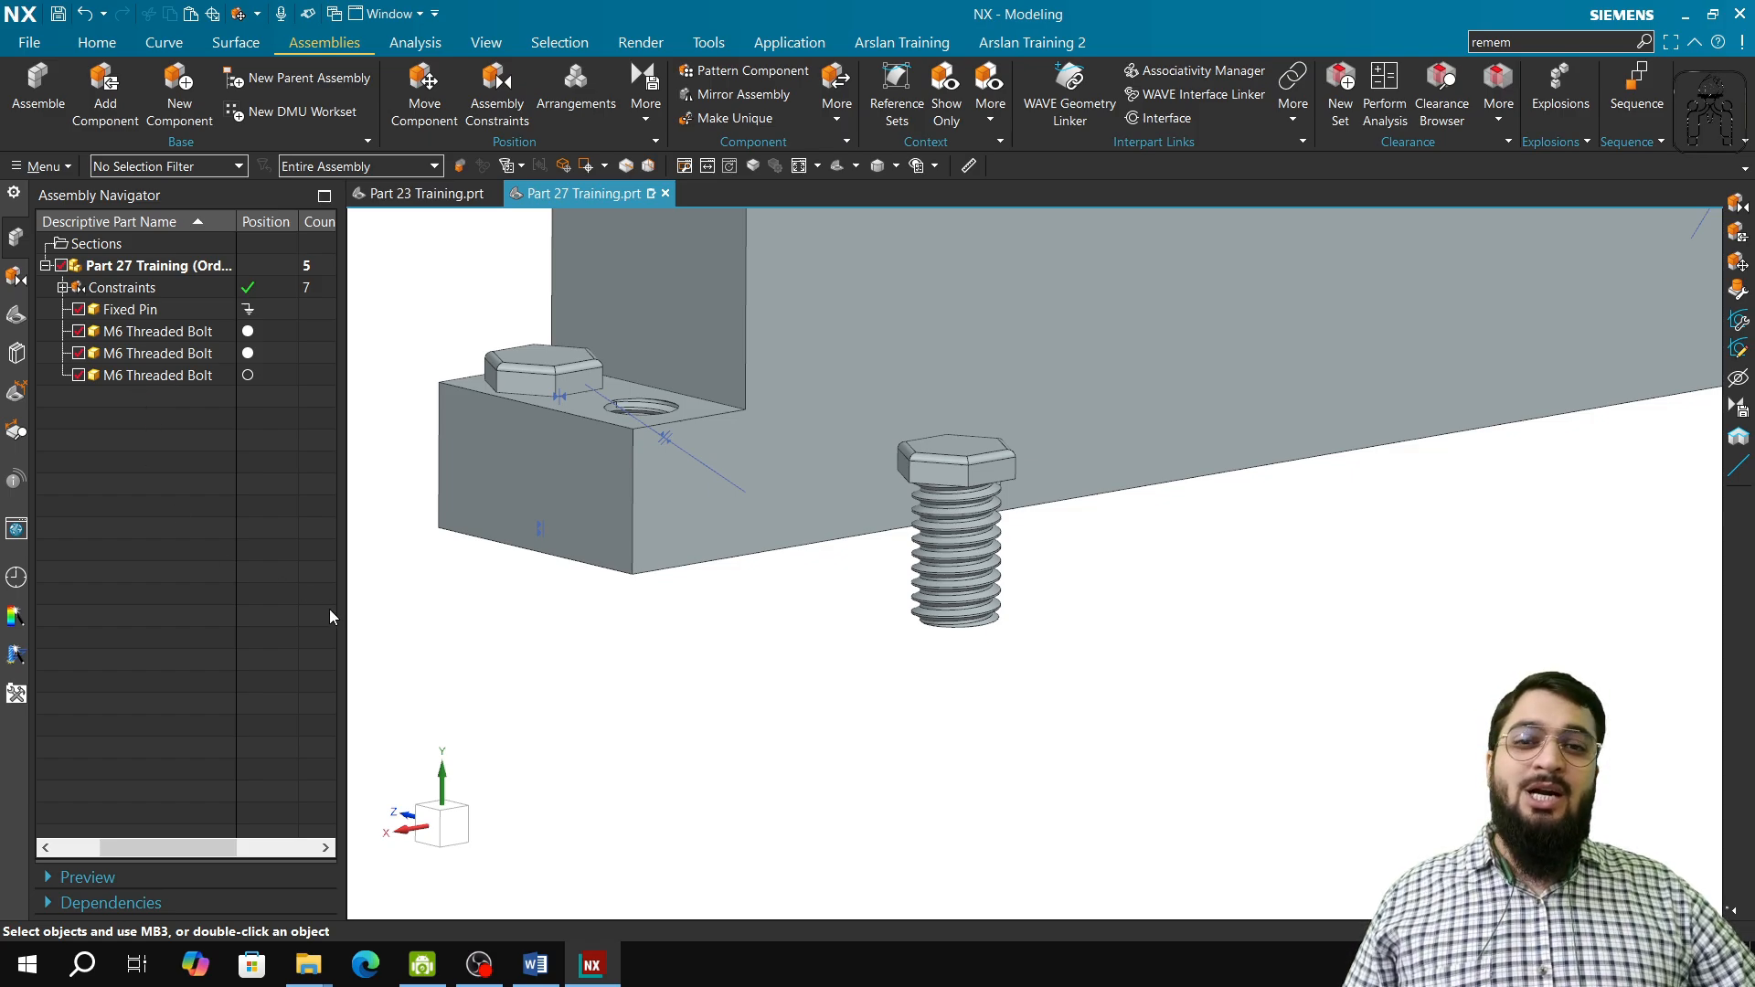
{"action": "scroll", "coordinate": [451, 666], "scroll_direction": "down", "scroll_amount": 3}
{"action": "middle_click_drag", "start_coordinate": [670, 729], "coordinate": [628, 779]}
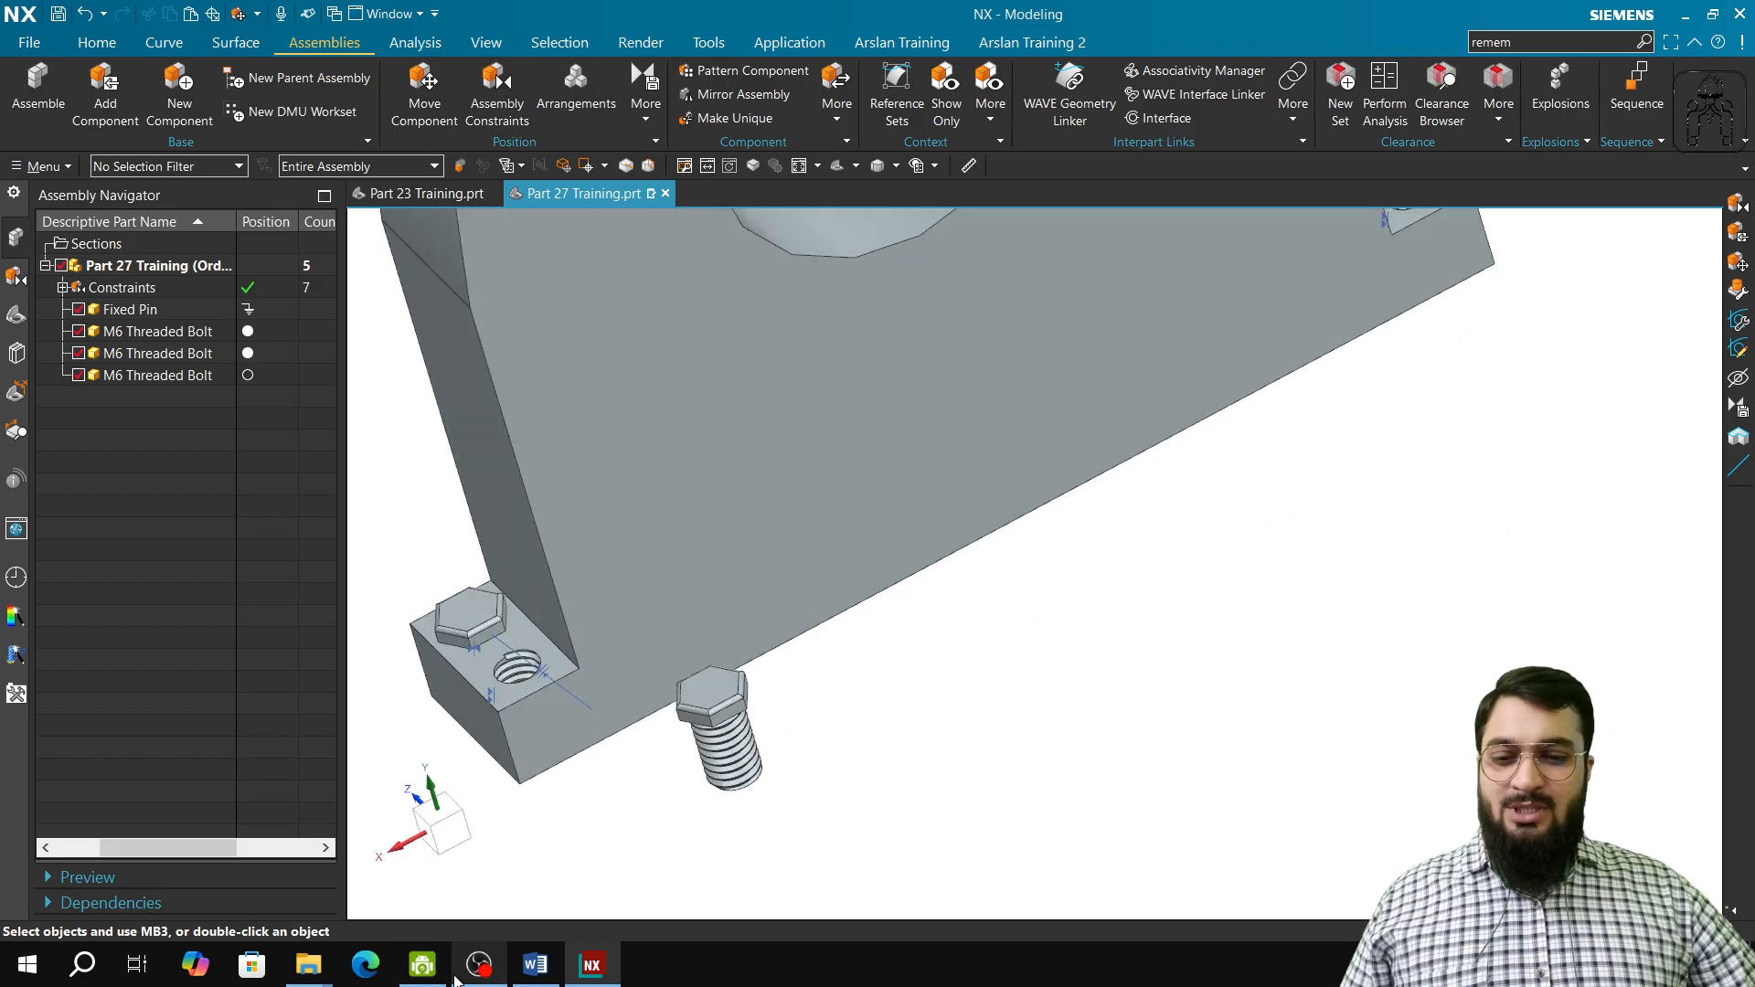
- Switch to the Siemens NX Essentials Training Syllabus in Word and review the Part 28: Create Assembly topics, highlighting the first two items
{"action": "left_click", "coordinate": [422, 965]}
{"action": "left_click", "coordinate": [479, 965]}
{"action": "left_click", "coordinate": [535, 965]}
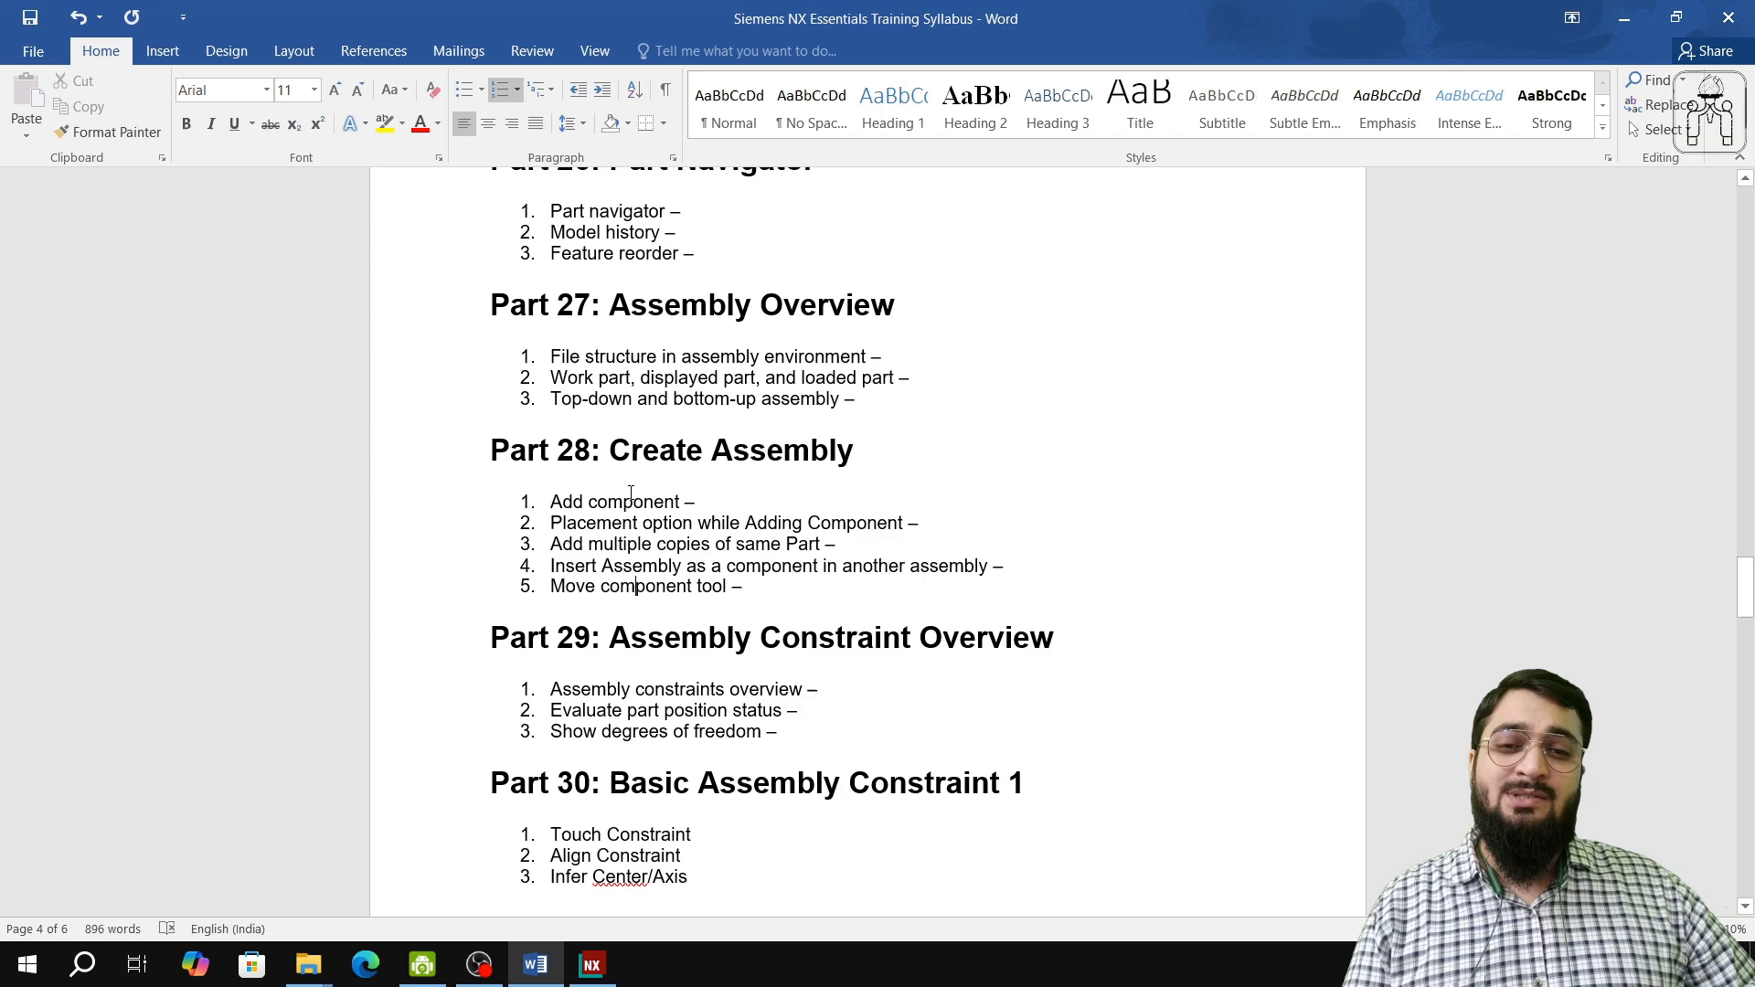
{"action": "left_click_drag", "start_coordinate": [630, 507], "coordinate": [679, 508]}
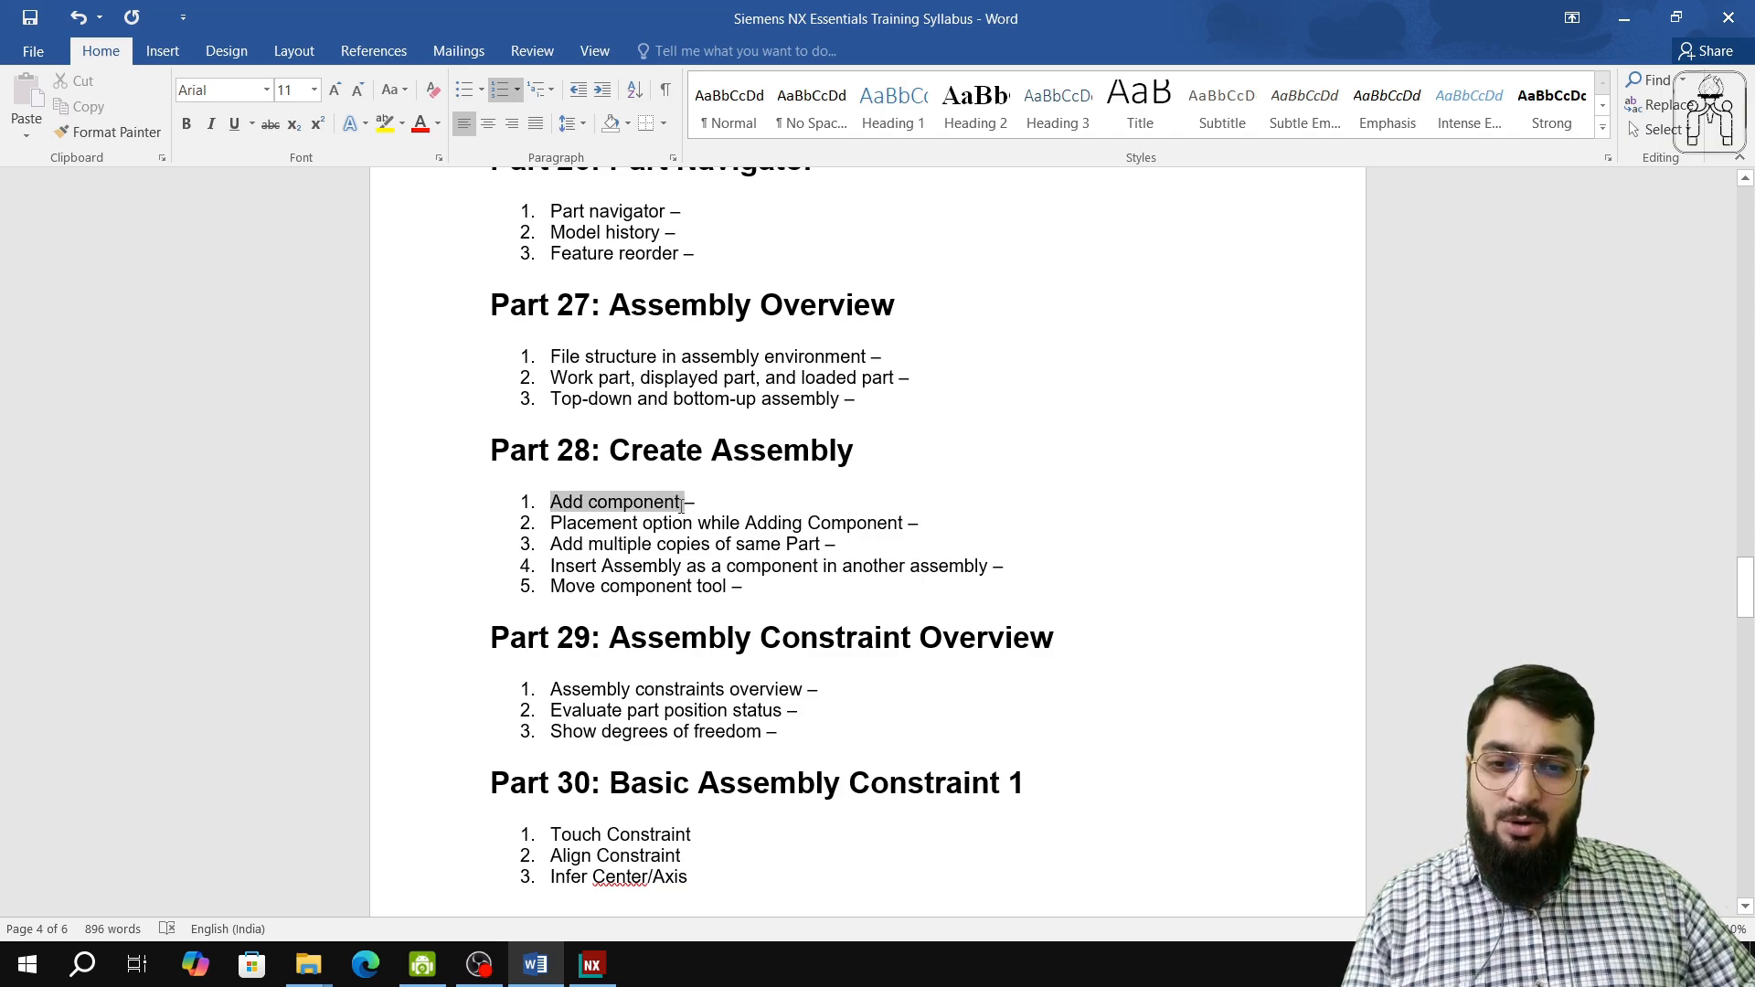
{"action": "left_click_drag", "start_coordinate": [549, 526], "coordinate": [878, 523]}
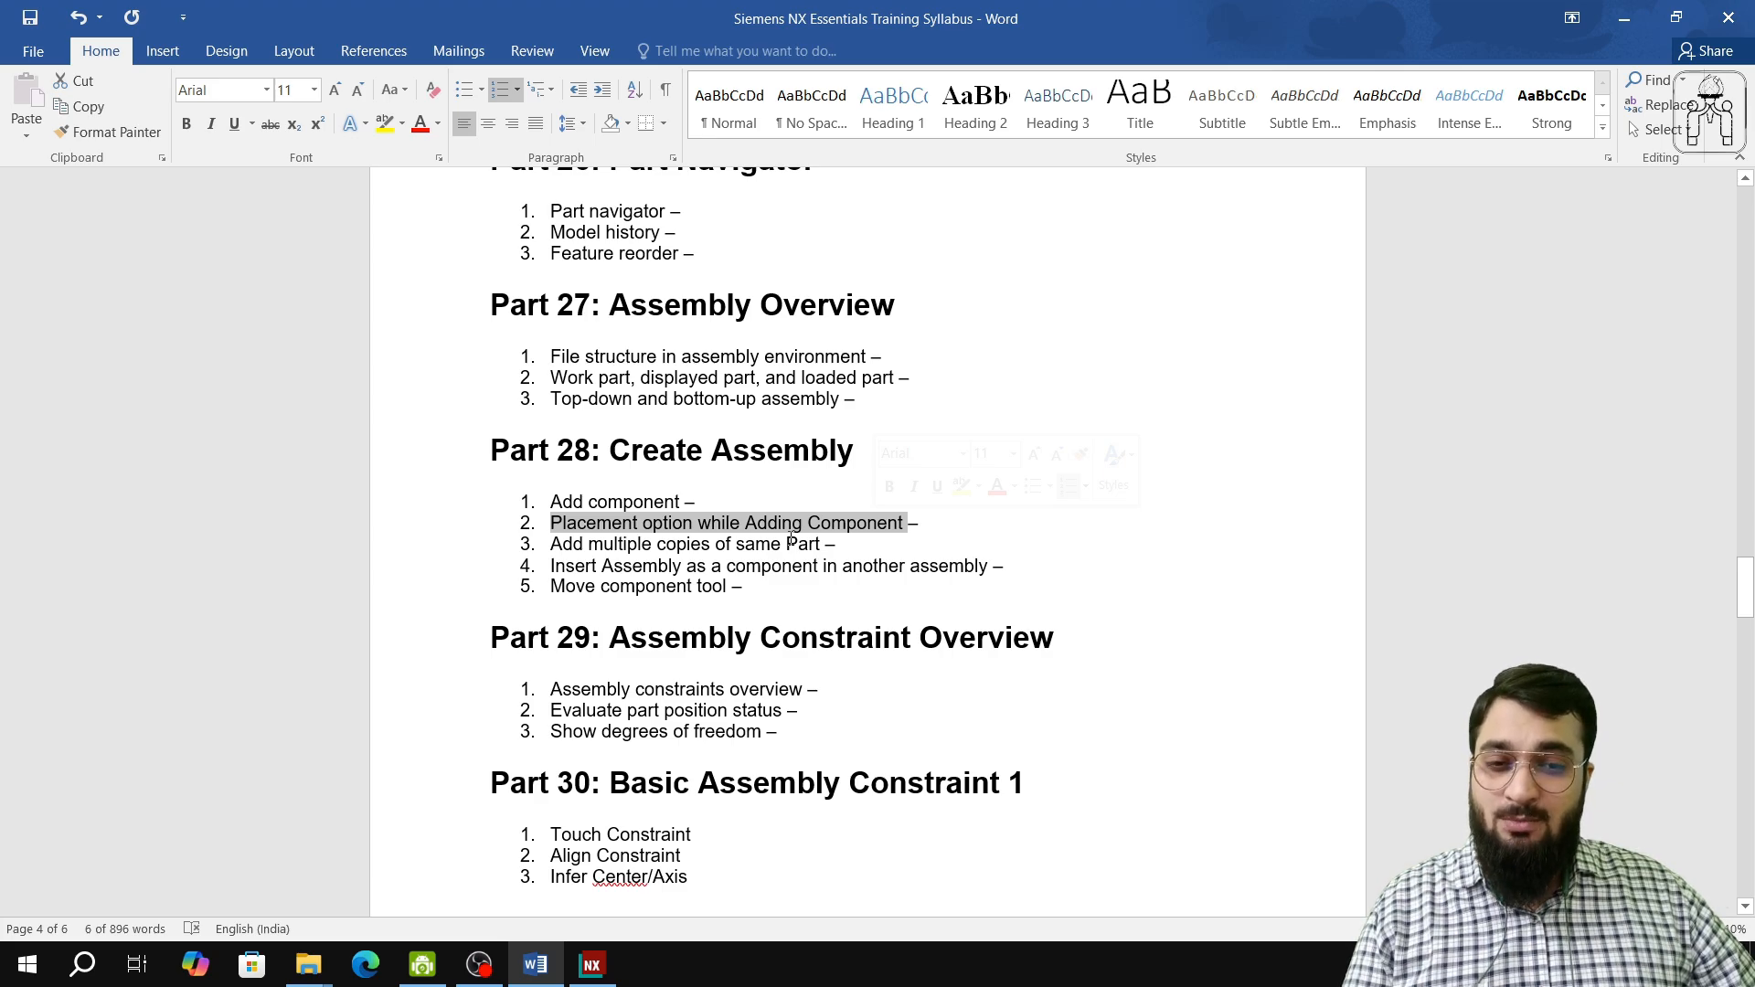
{"action": "left_click", "coordinate": [637, 550]}
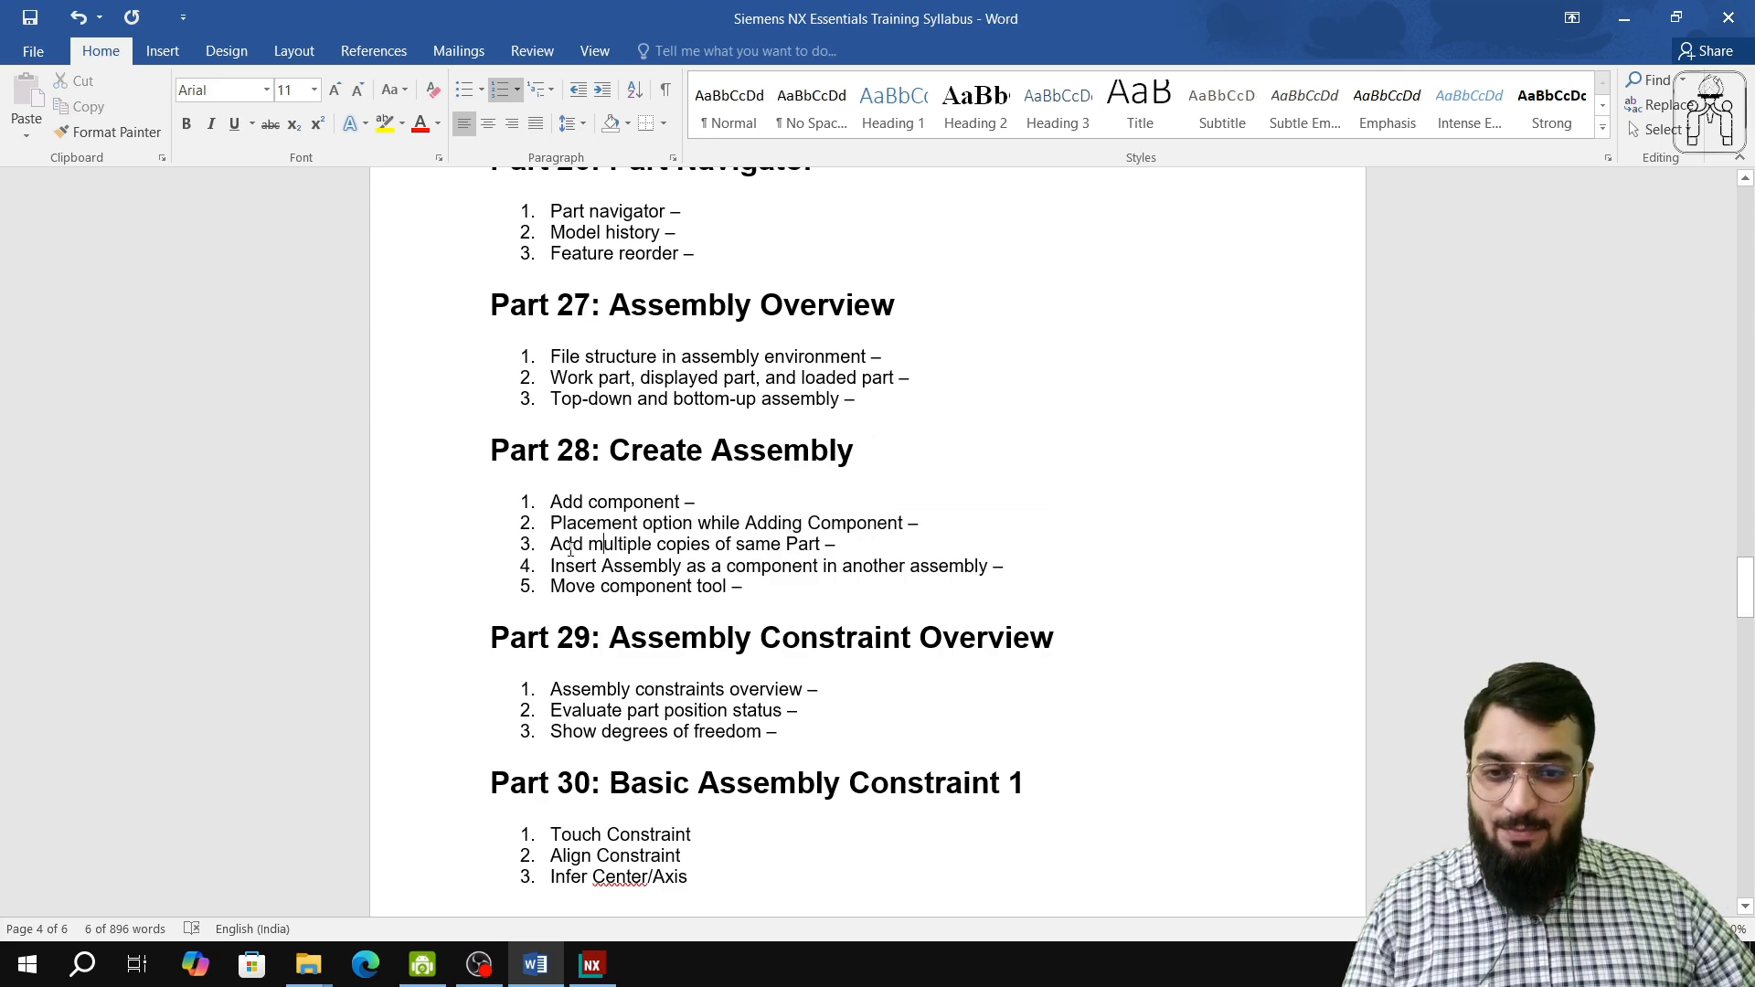
- Highlight the syllabus topic on adding multiple copies of the same part, mark the inserted-assembly topic, and switch back to Siemens NX
{"action": "left_click_drag", "start_coordinate": [549, 544], "coordinate": [835, 545]}
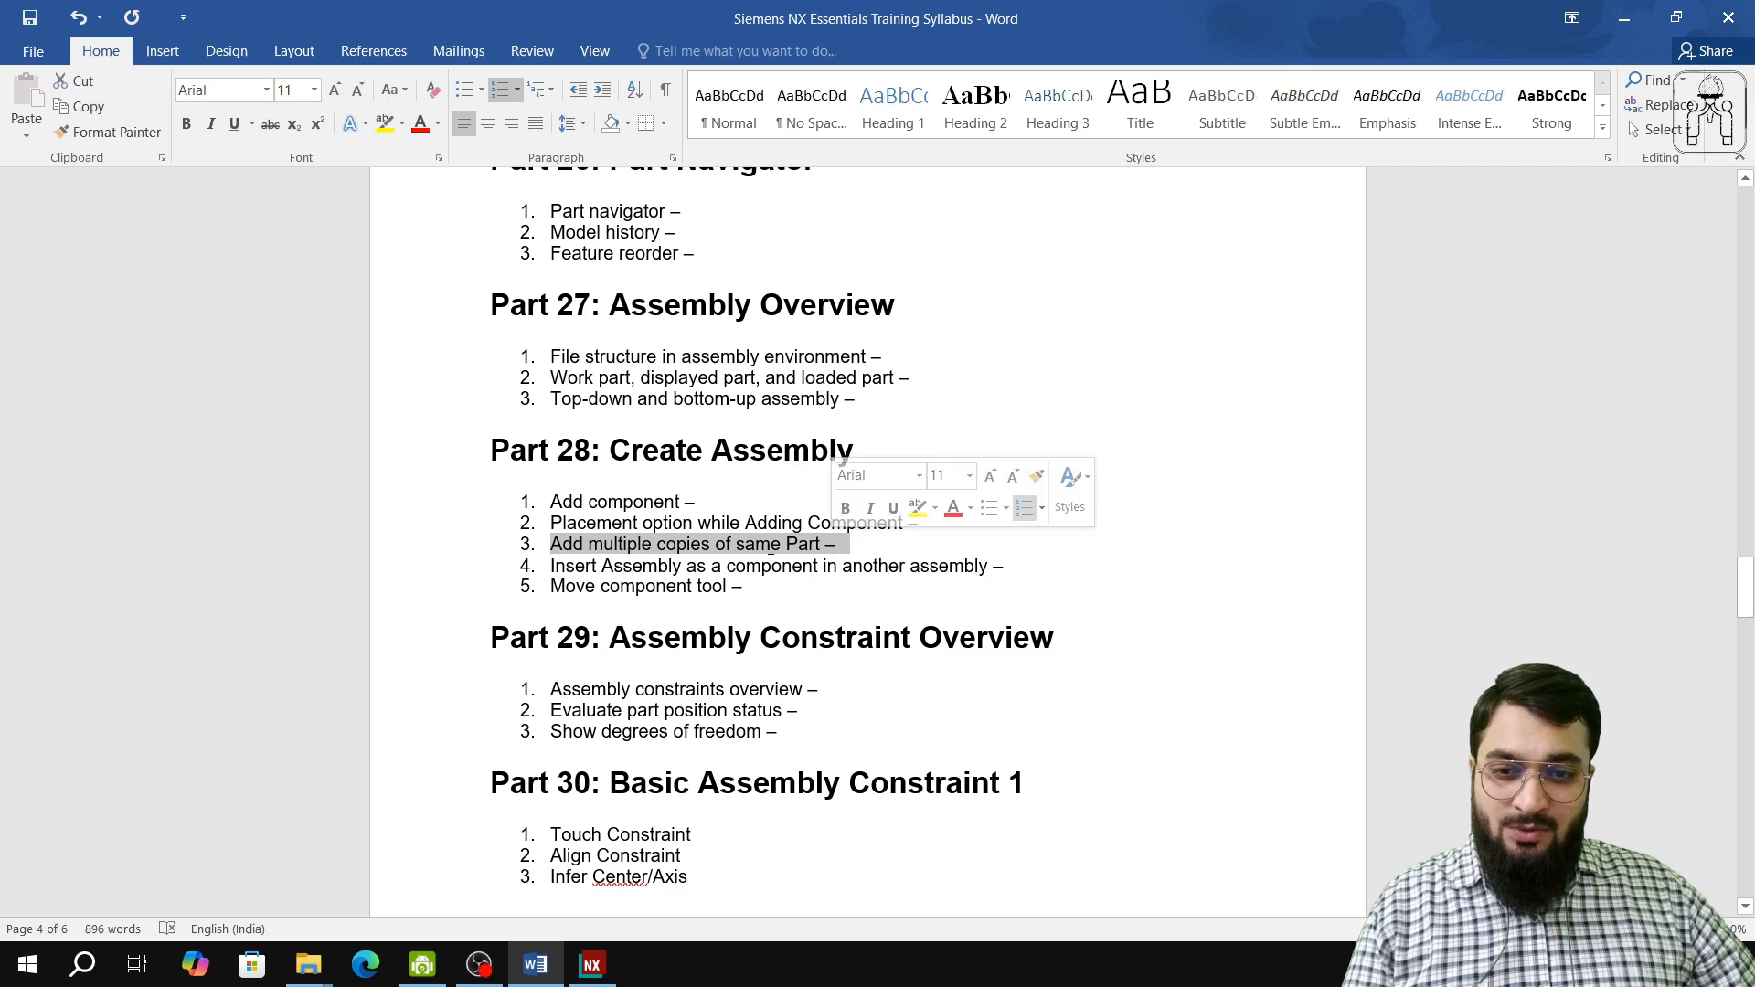
{"action": "left_click", "coordinate": [624, 567]}
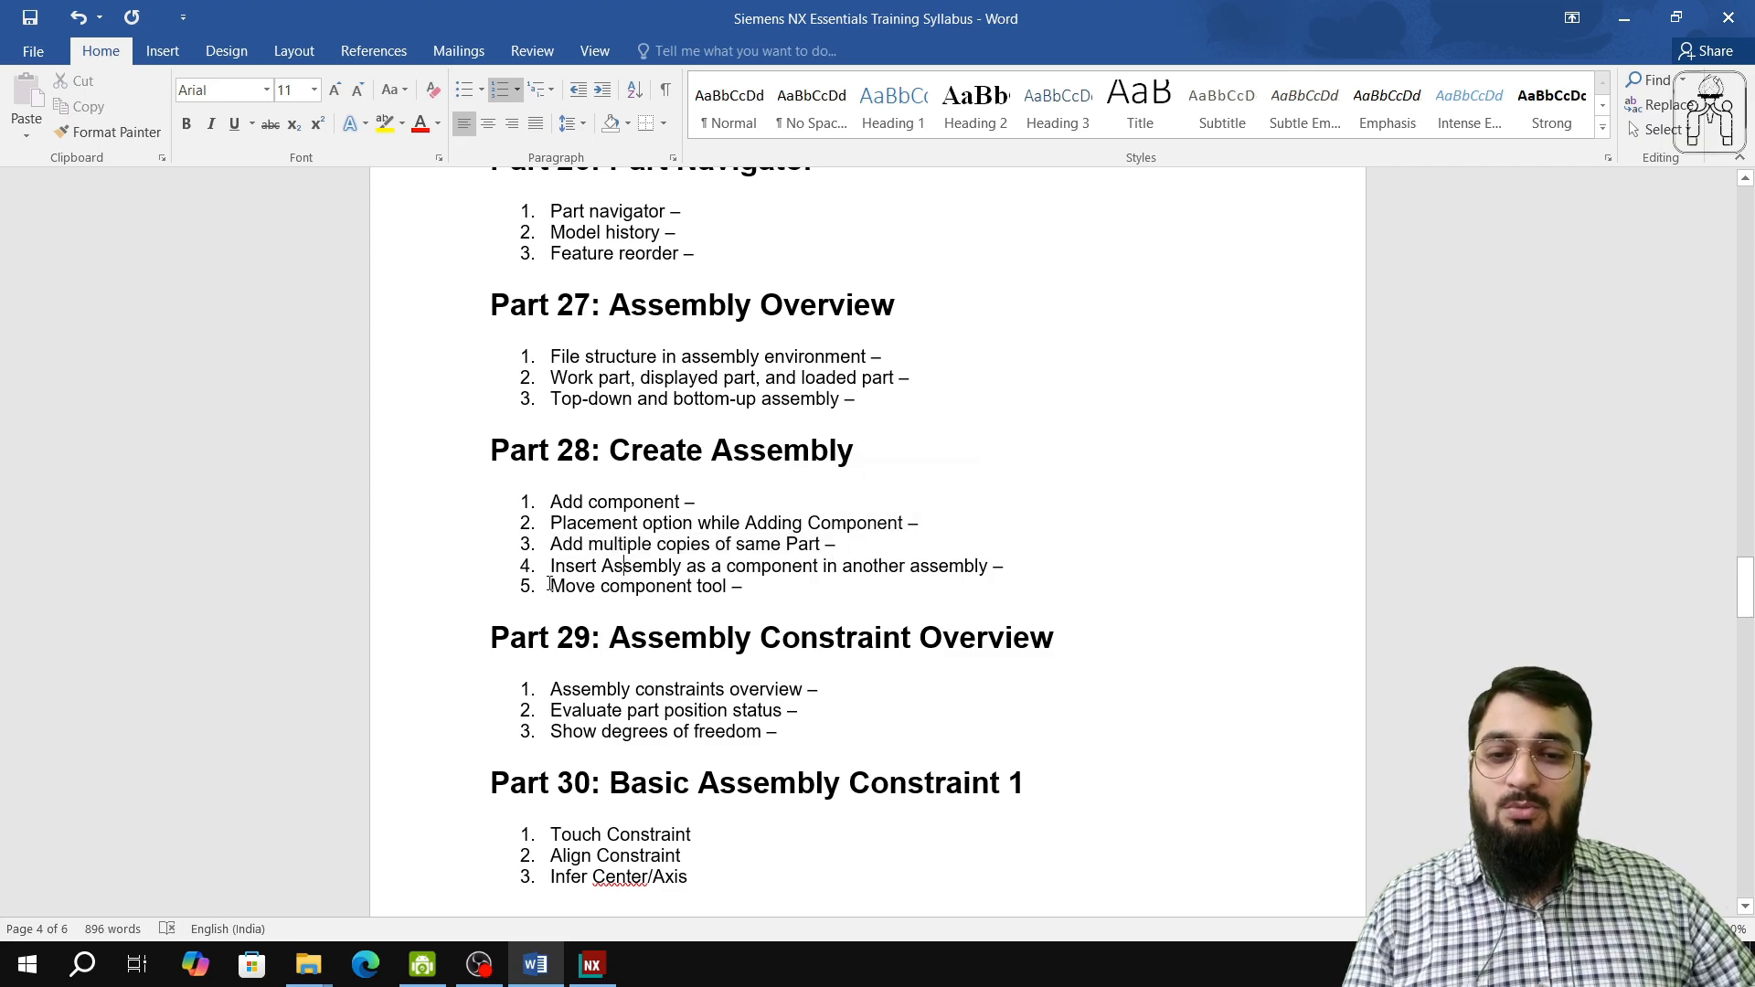
{"action": "left_click", "coordinate": [592, 965]}
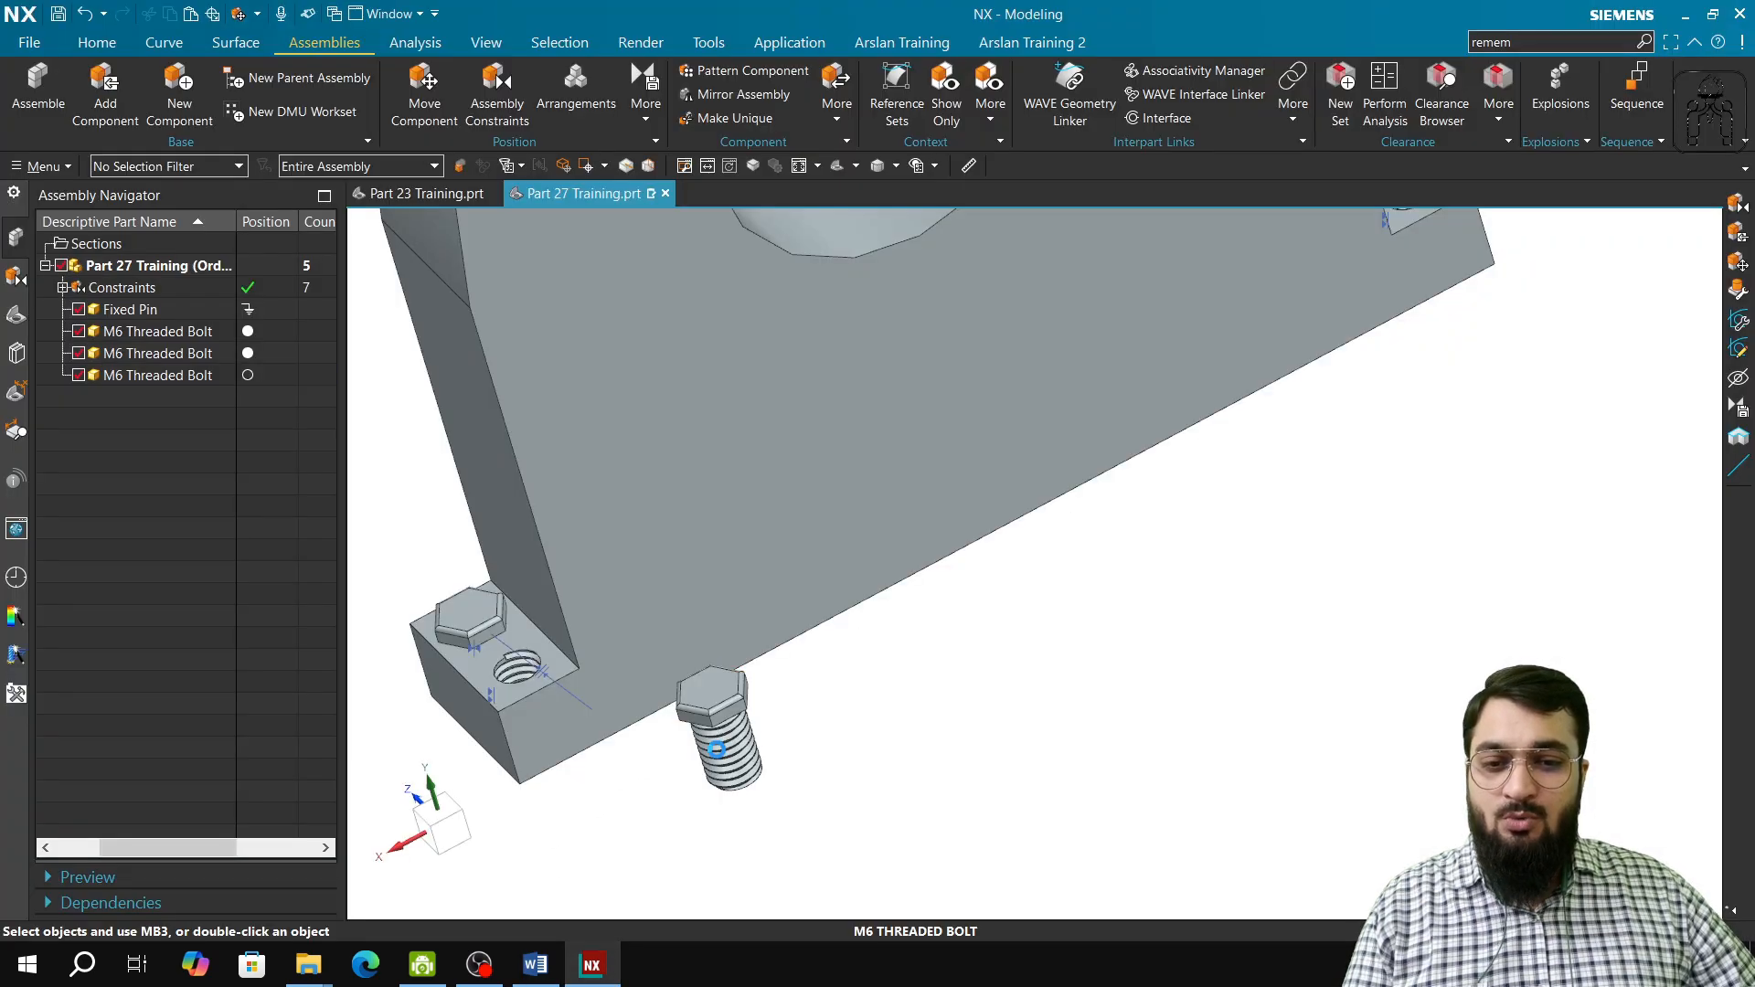
- Try moving the loose M6 Threaded Bolt with Dynamic motion to about X 21, Y -58.2, Z -19.2 mm, and discard the changes
{"action": "left_click", "coordinate": [717, 750]}
{"action": "key", "text": "Escape"}
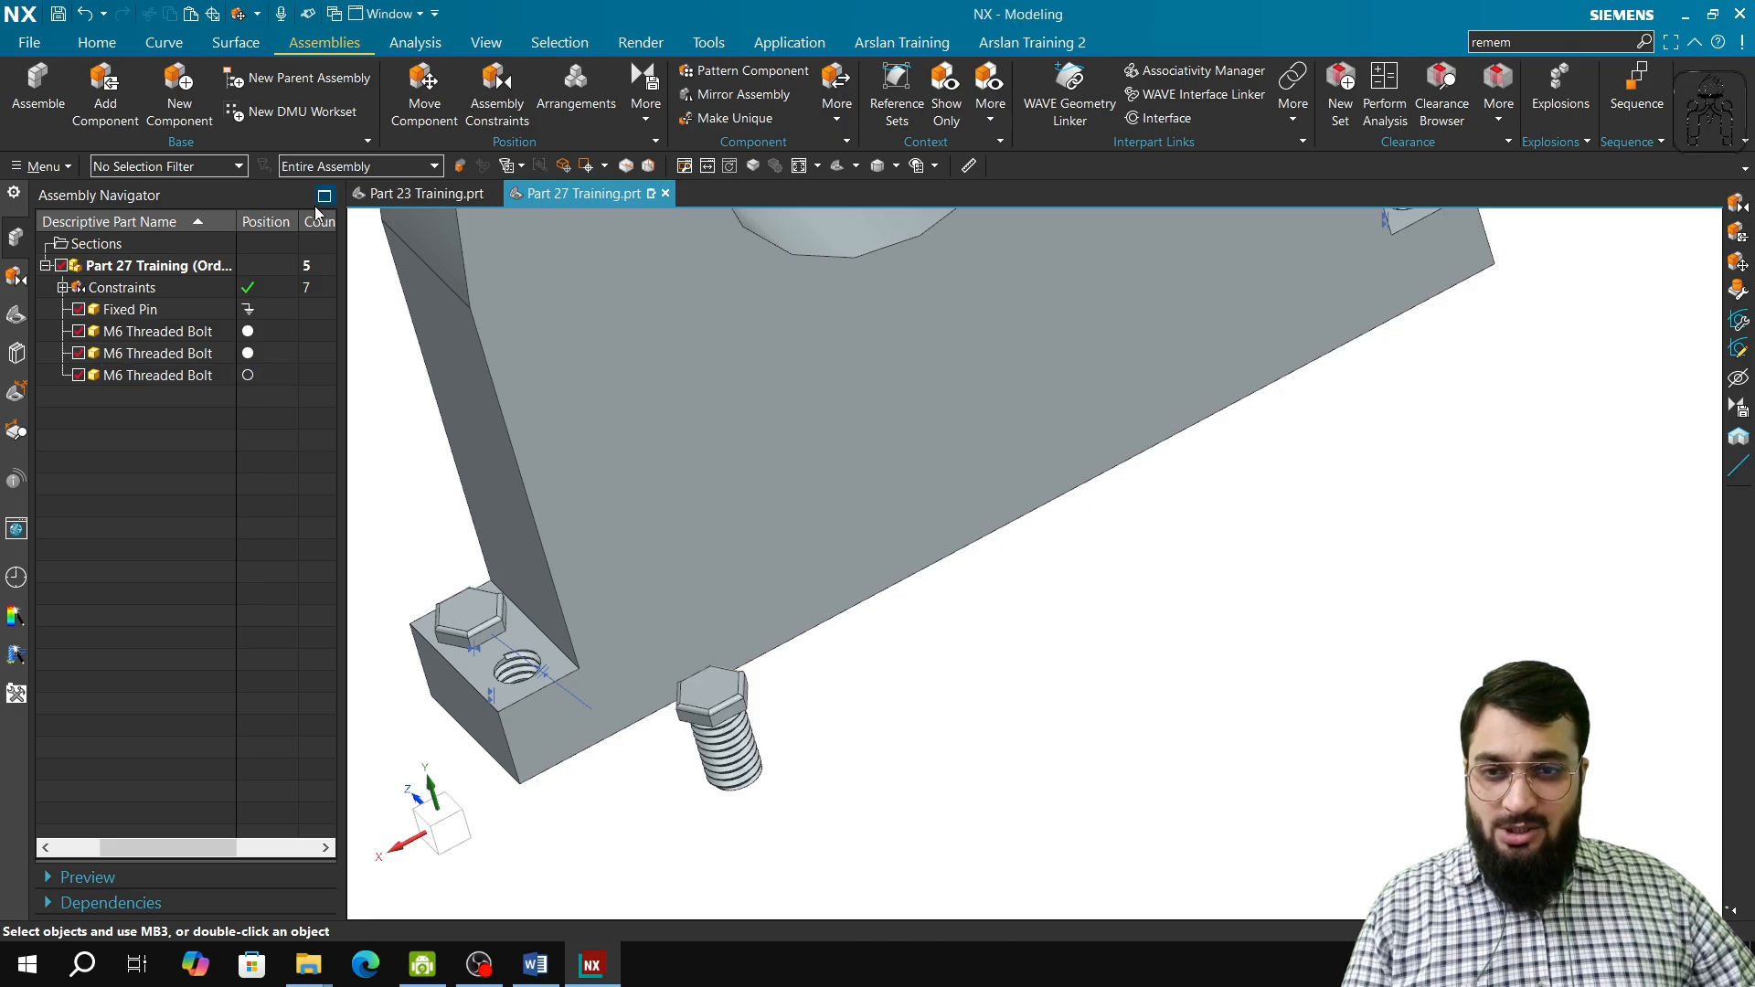
{"action": "left_click", "coordinate": [428, 92]}
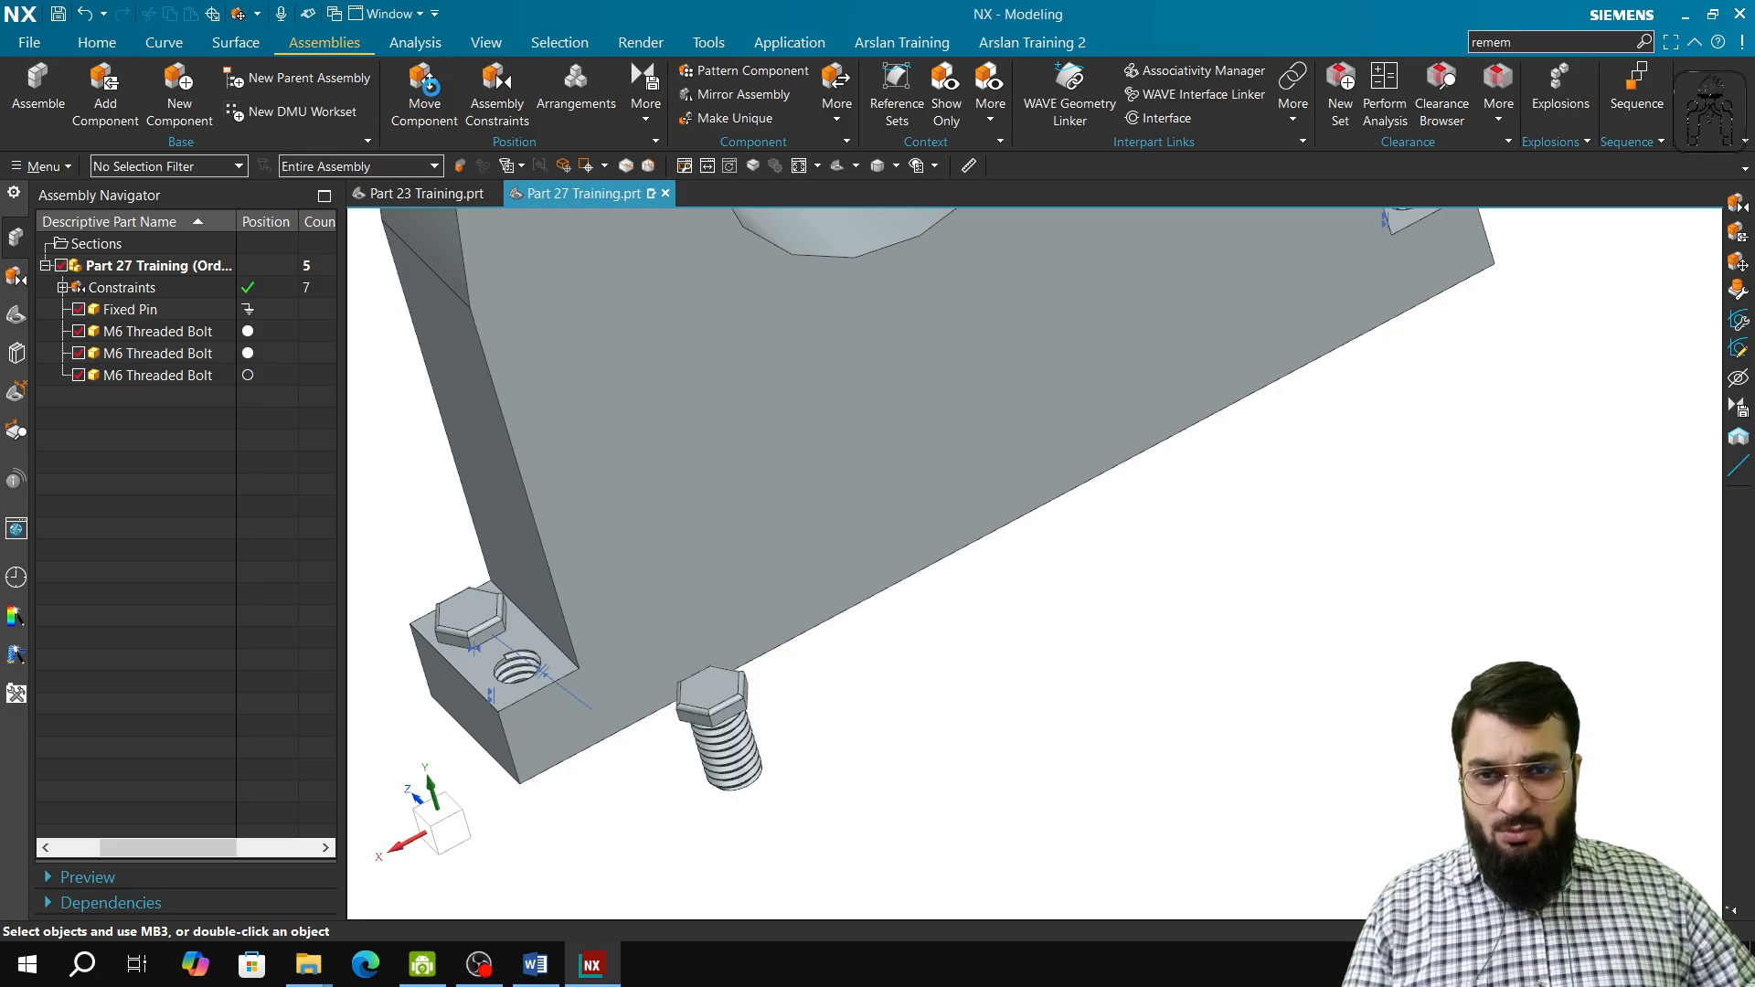
{"action": "left_click", "coordinate": [726, 734]}
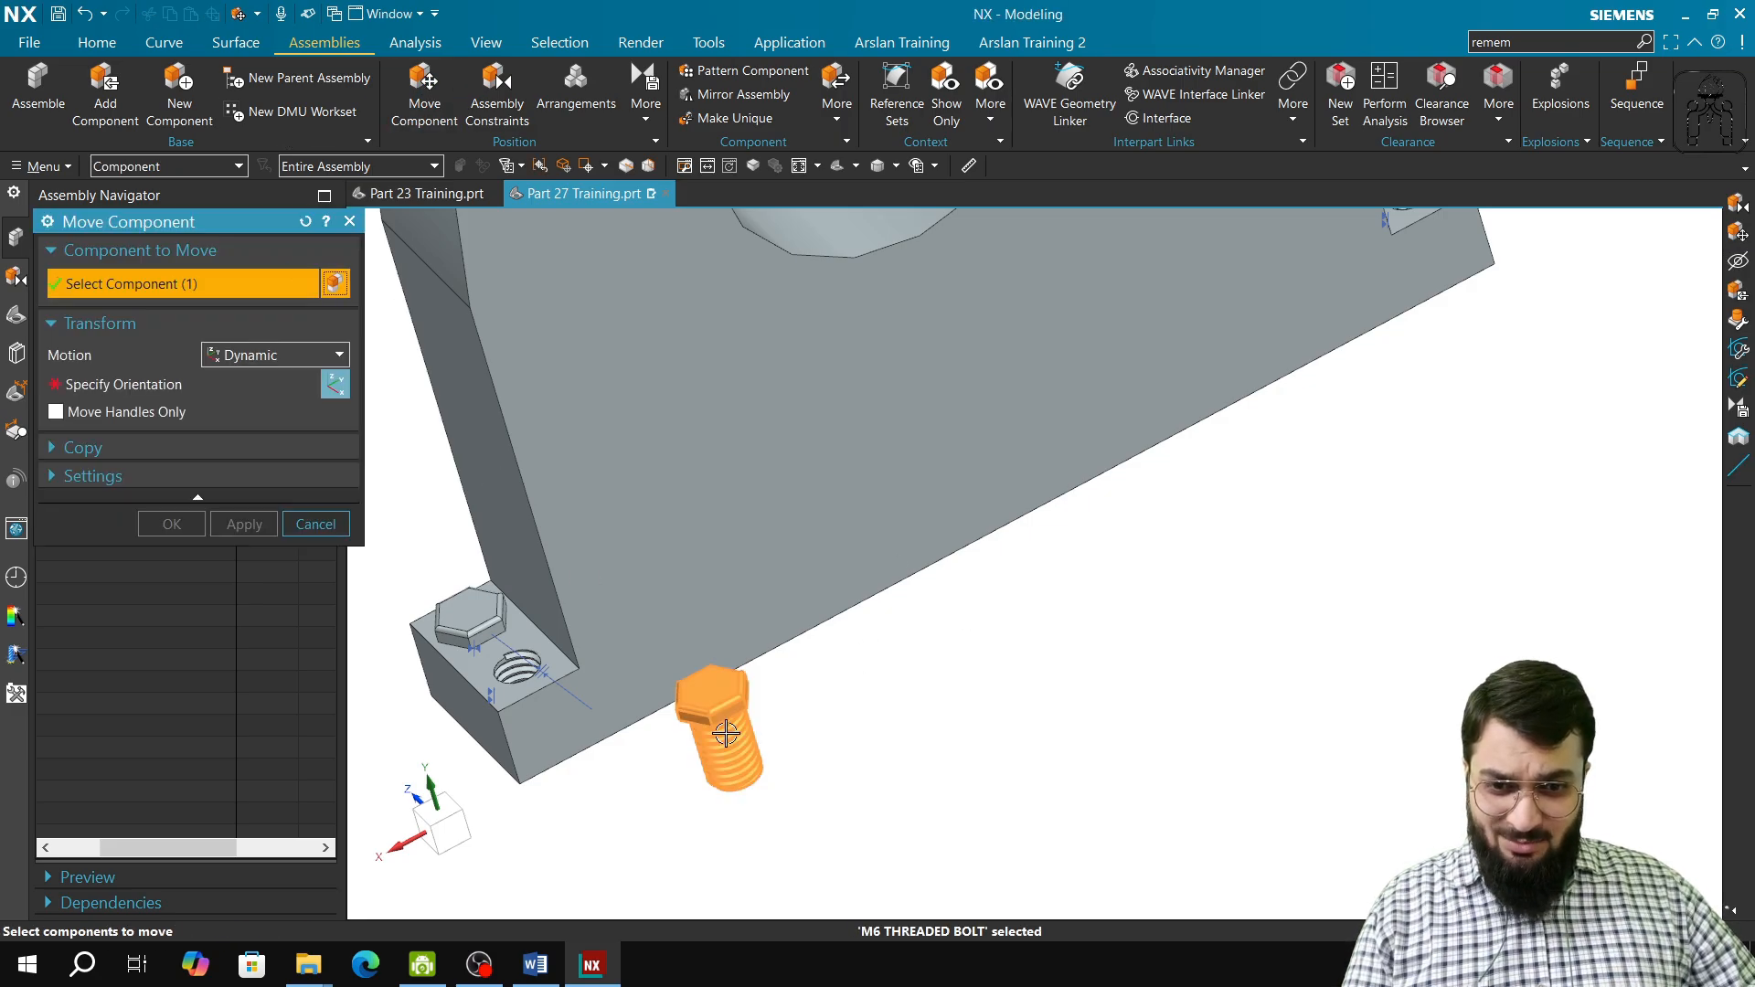
{"action": "left_click", "coordinate": [146, 388]}
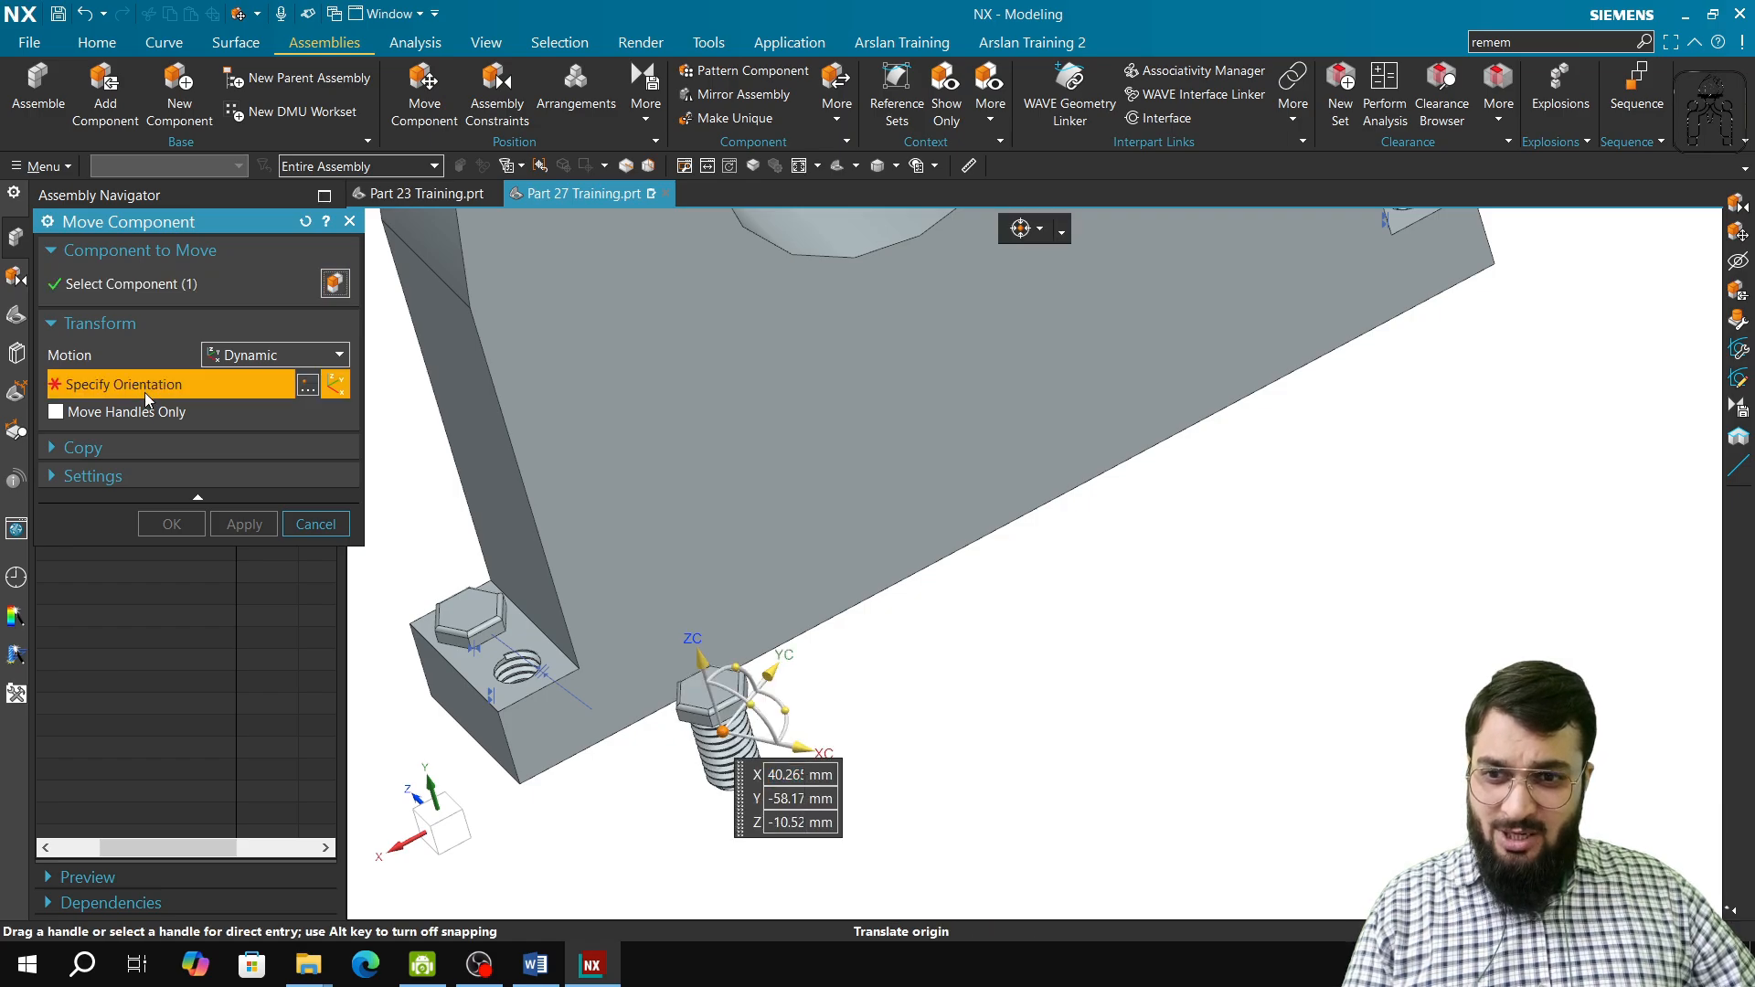
{"action": "left_click", "coordinate": [155, 291]}
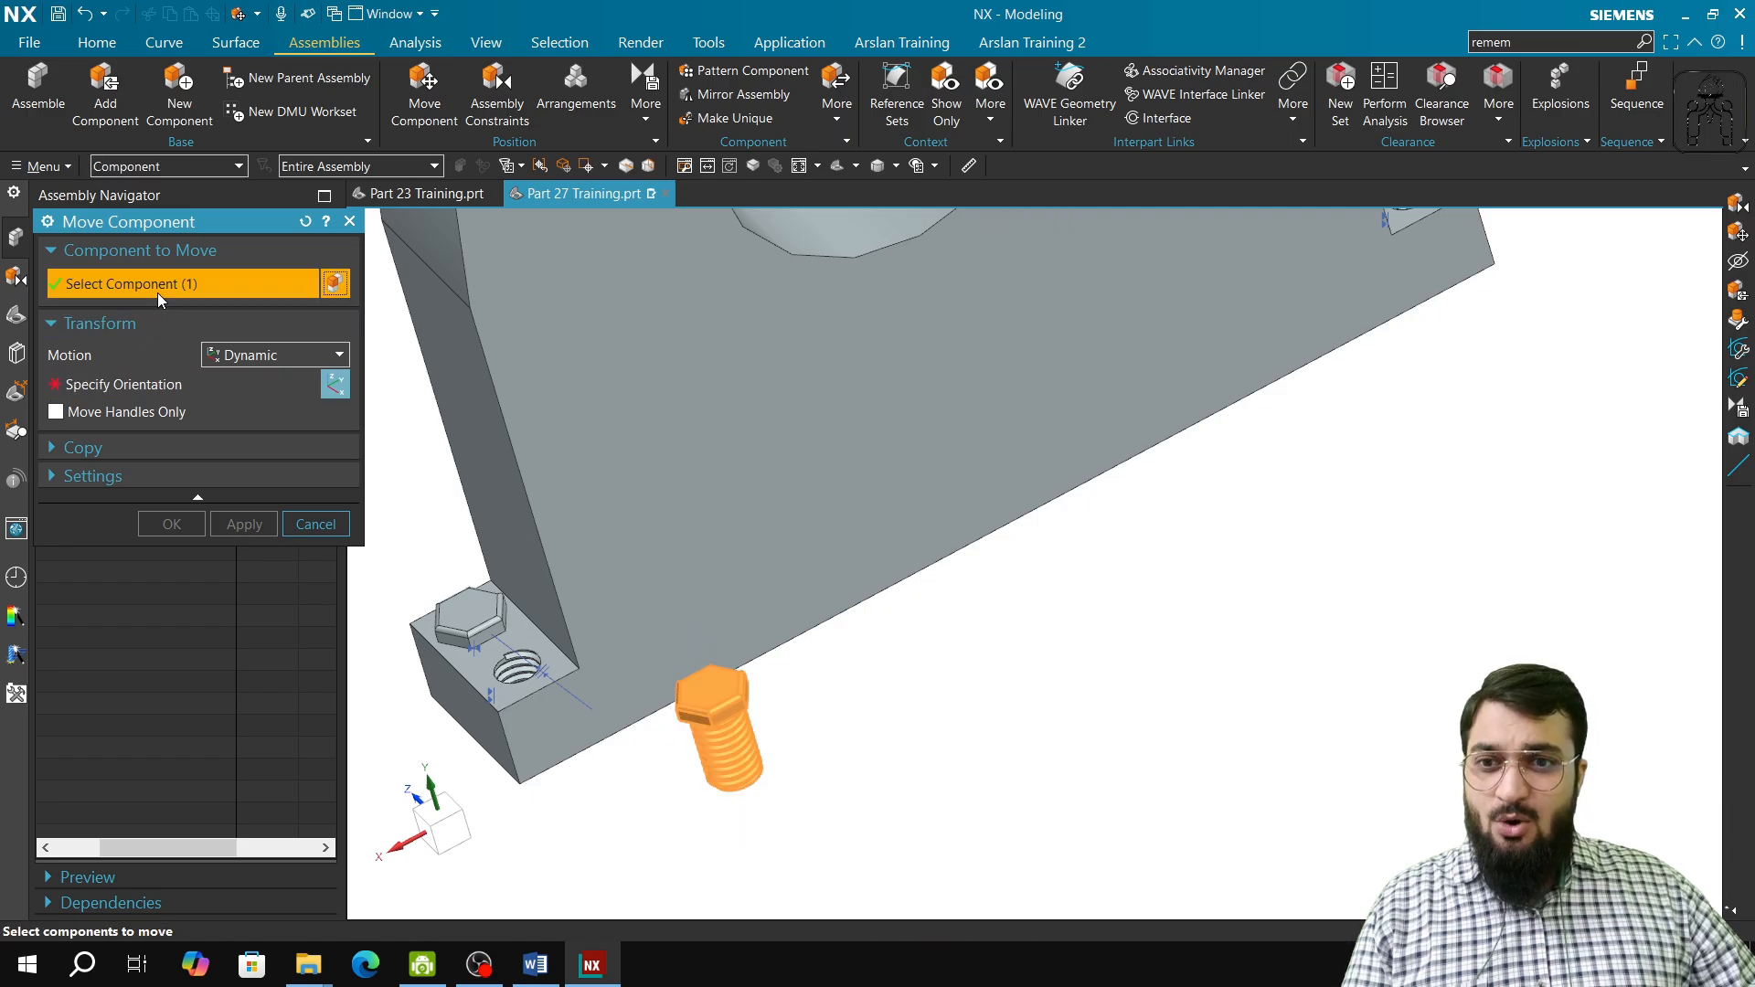
{"action": "middle_click", "coordinate": [1305, 612]}
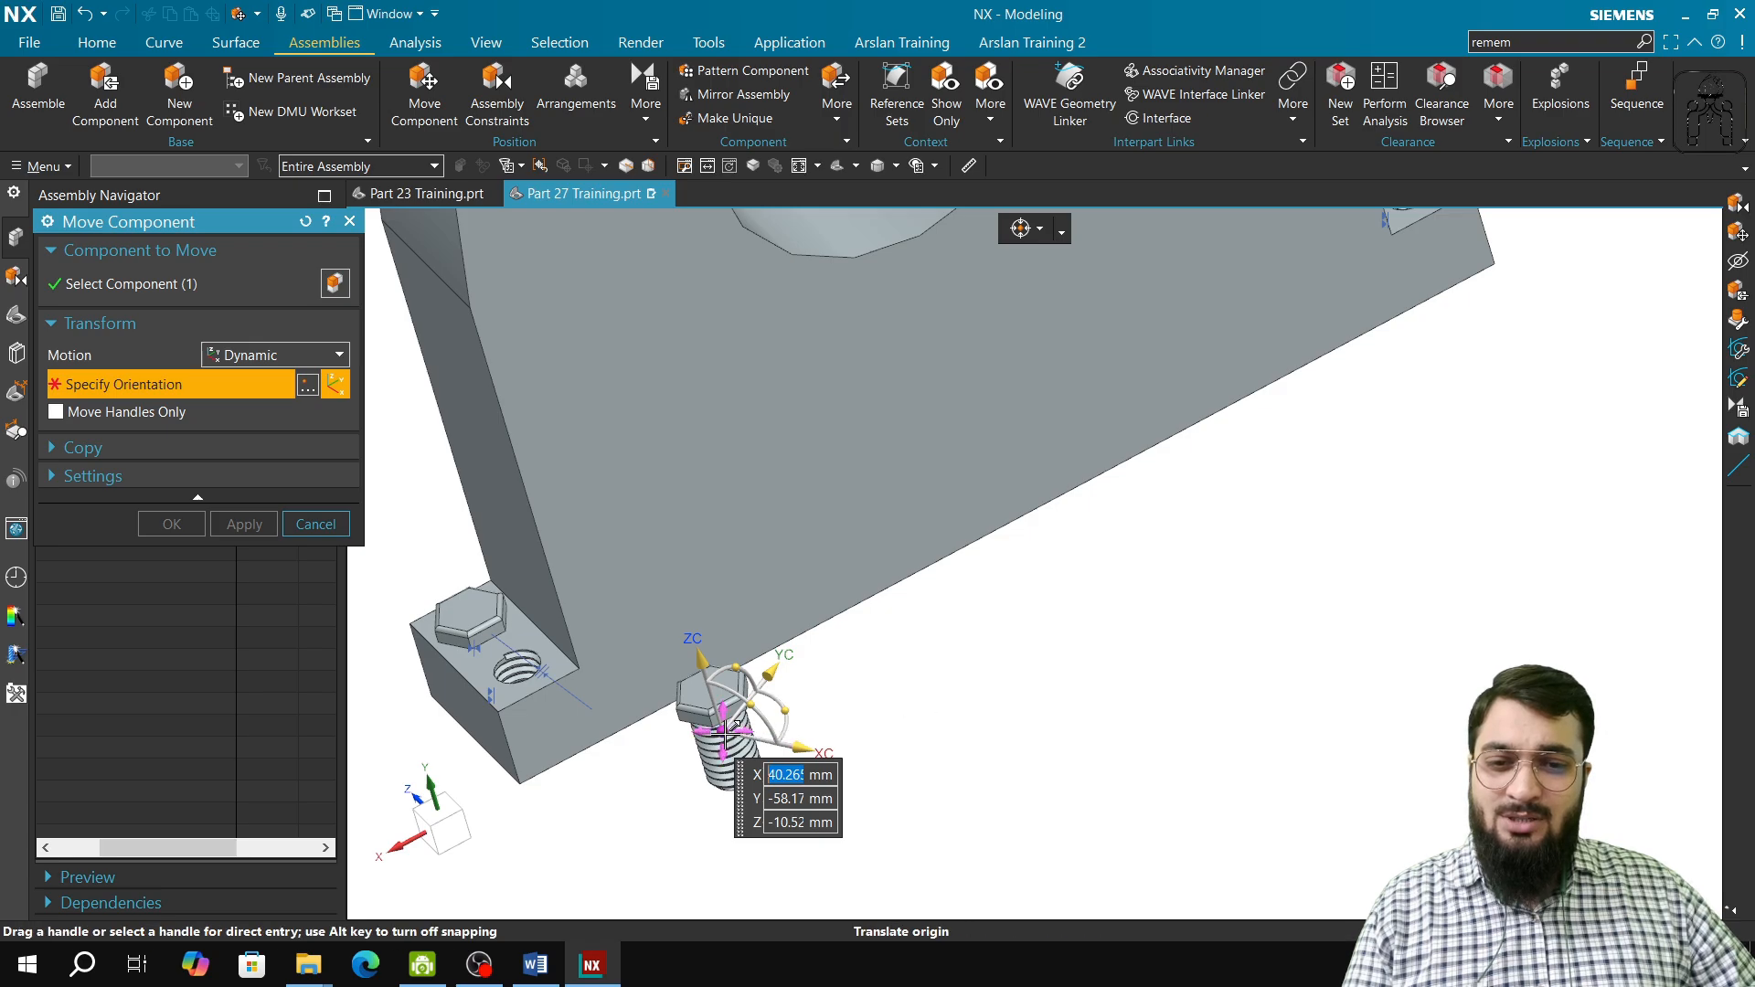
{"action": "left_click_drag", "start_coordinate": [734, 727], "coordinate": [873, 779]}
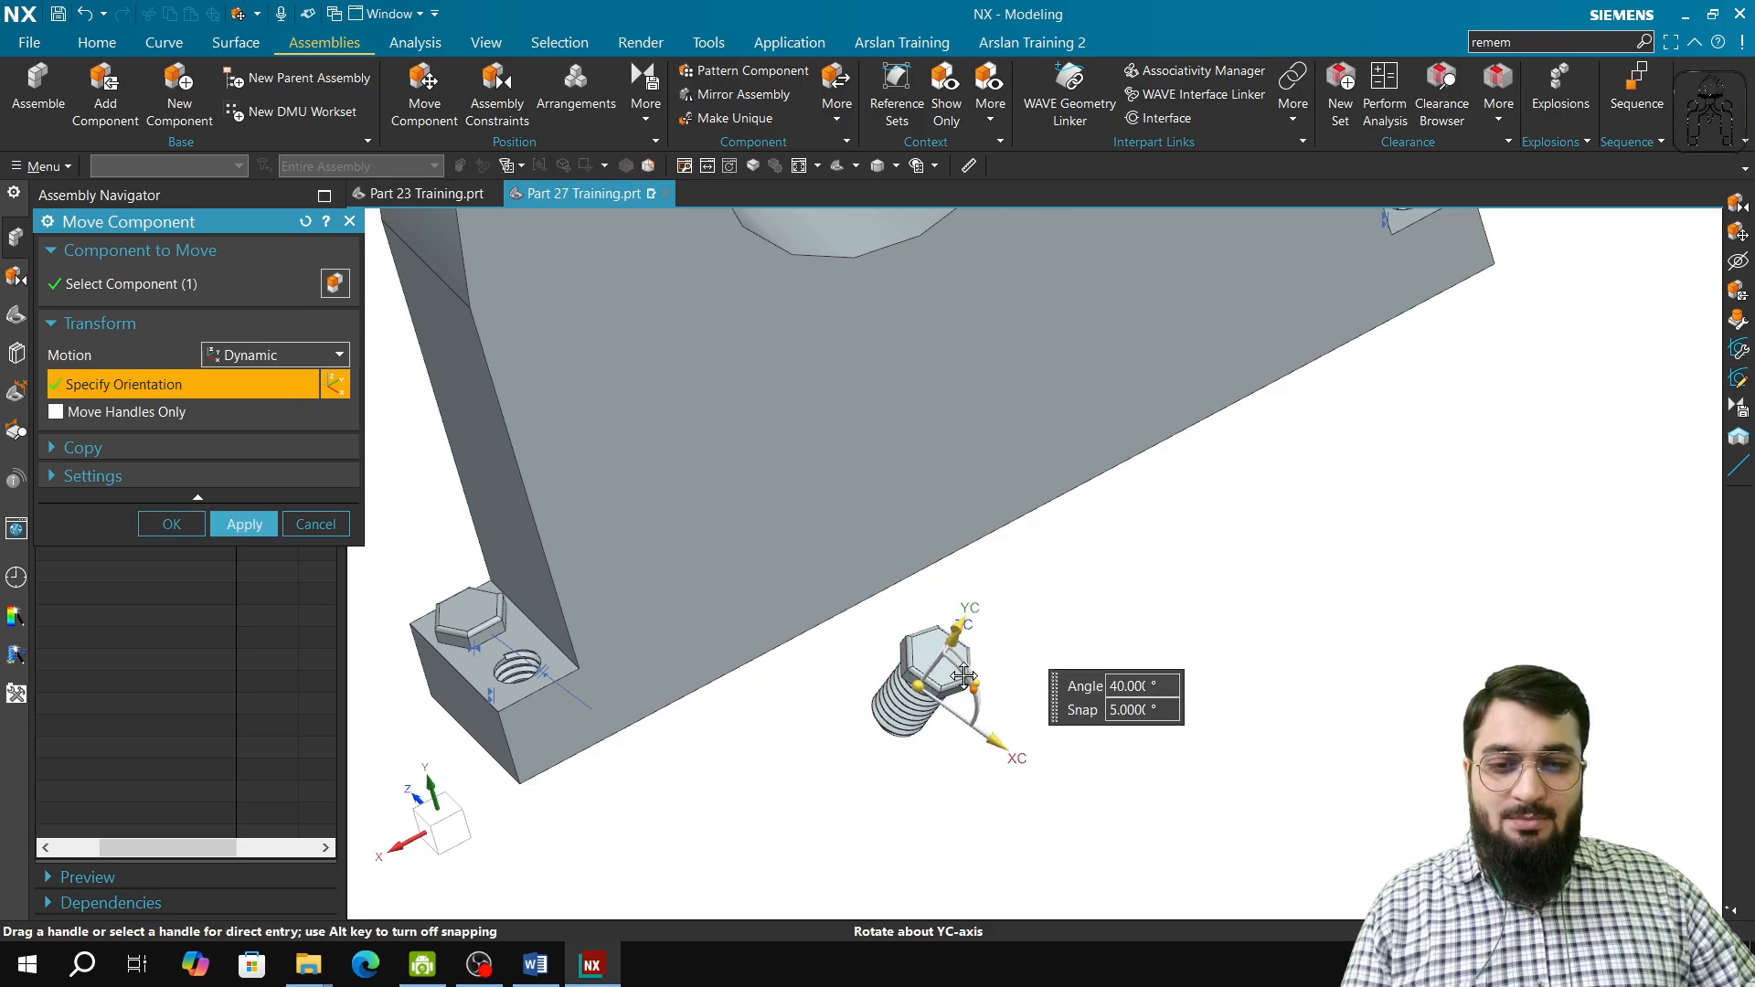
{"action": "mouse_move", "coordinate": [922, 611]}
{"action": "left_mouse_down"}
{"action": "mouse_move", "coordinate": [938, 620]}
{"action": "mouse_move", "coordinate": [918, 608]}
{"action": "left_mouse_up"}
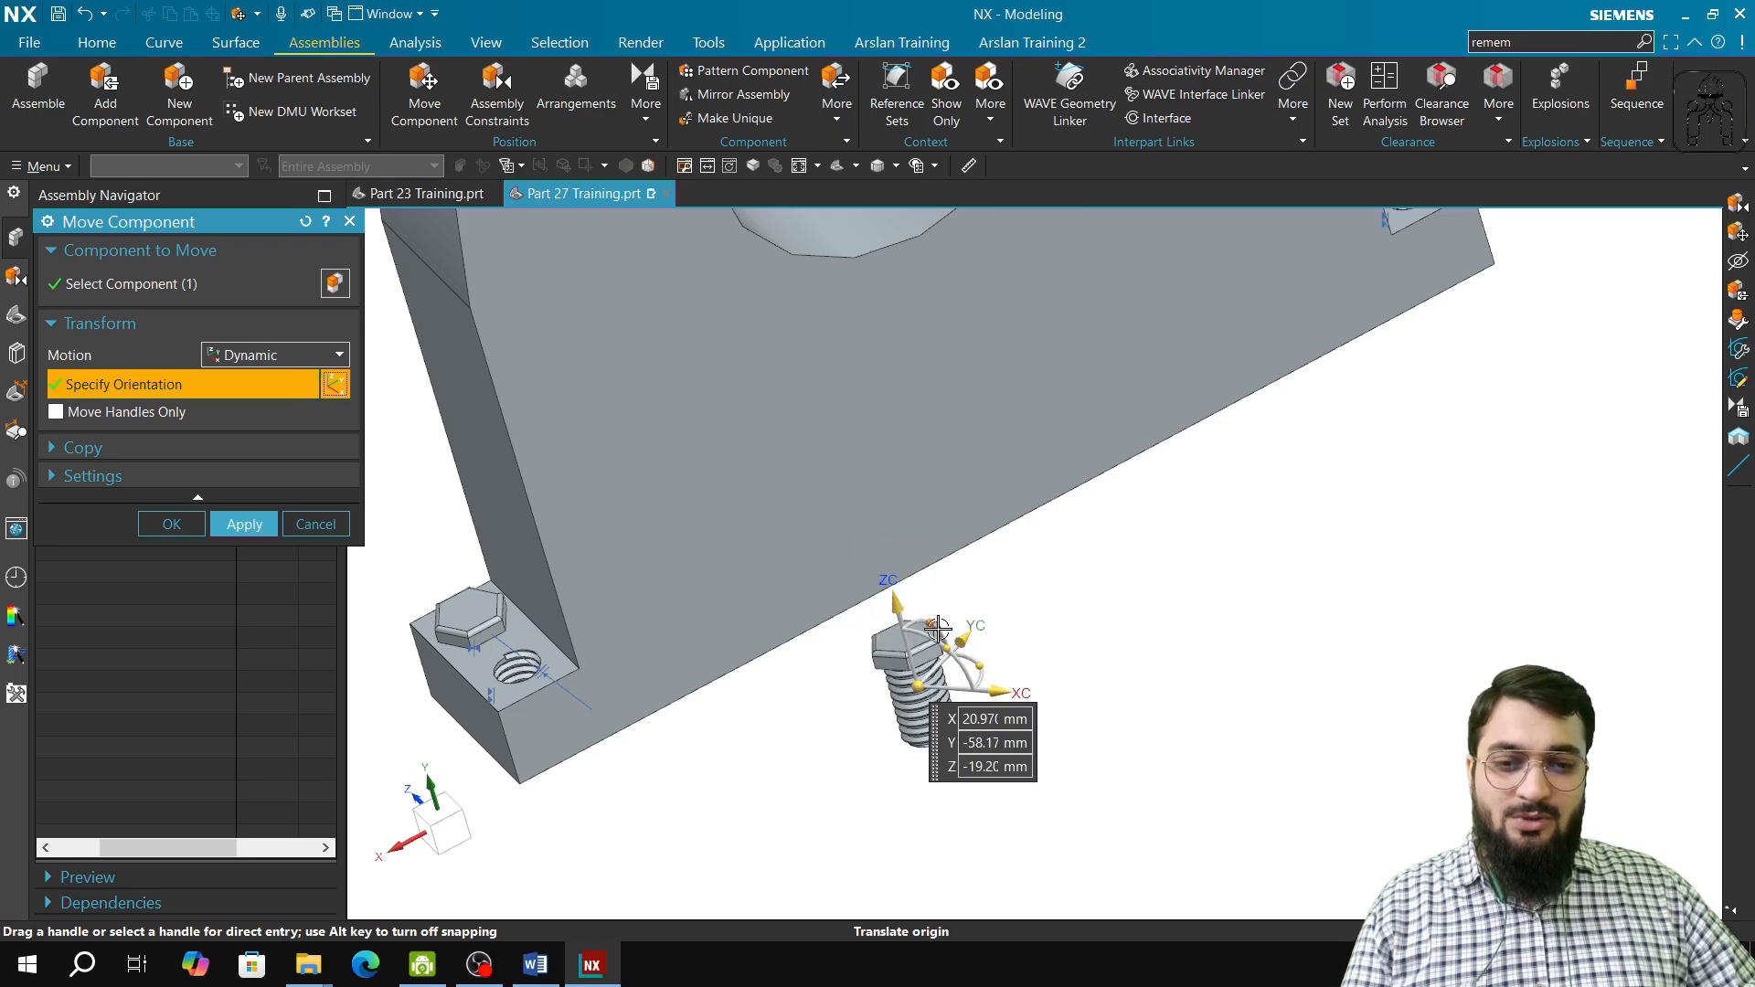
{"action": "left_click", "coordinate": [247, 525]}
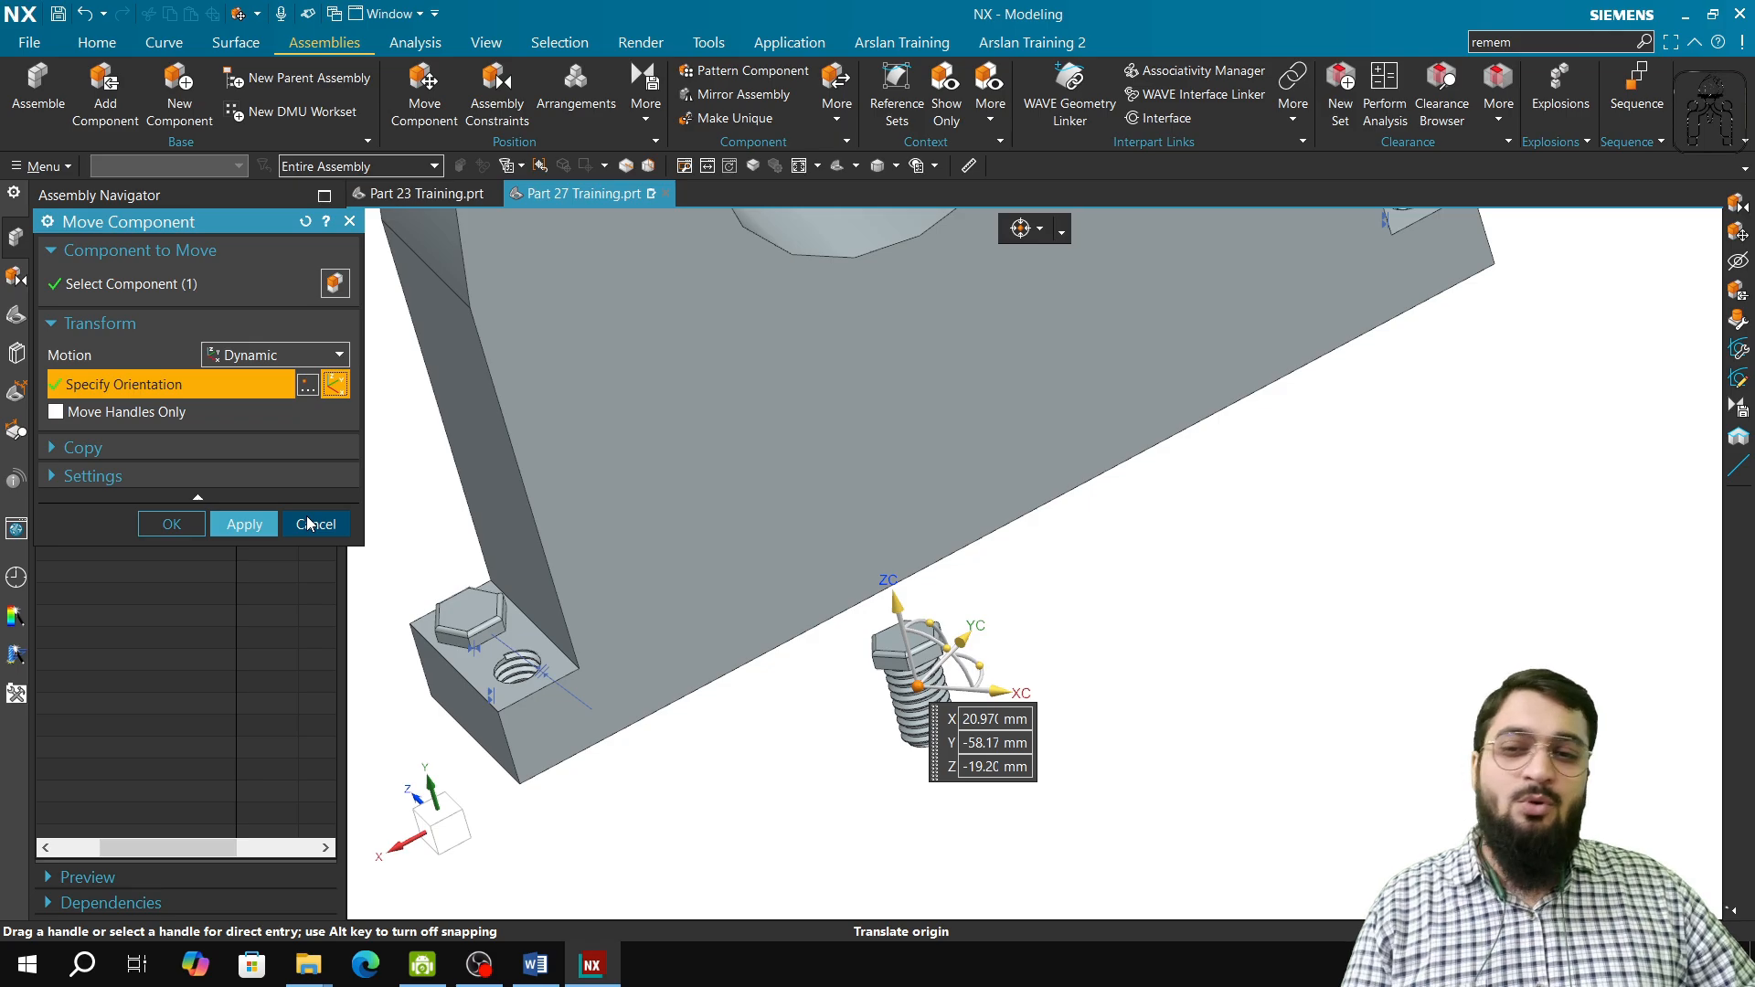
{"action": "left_click", "coordinate": [308, 522]}
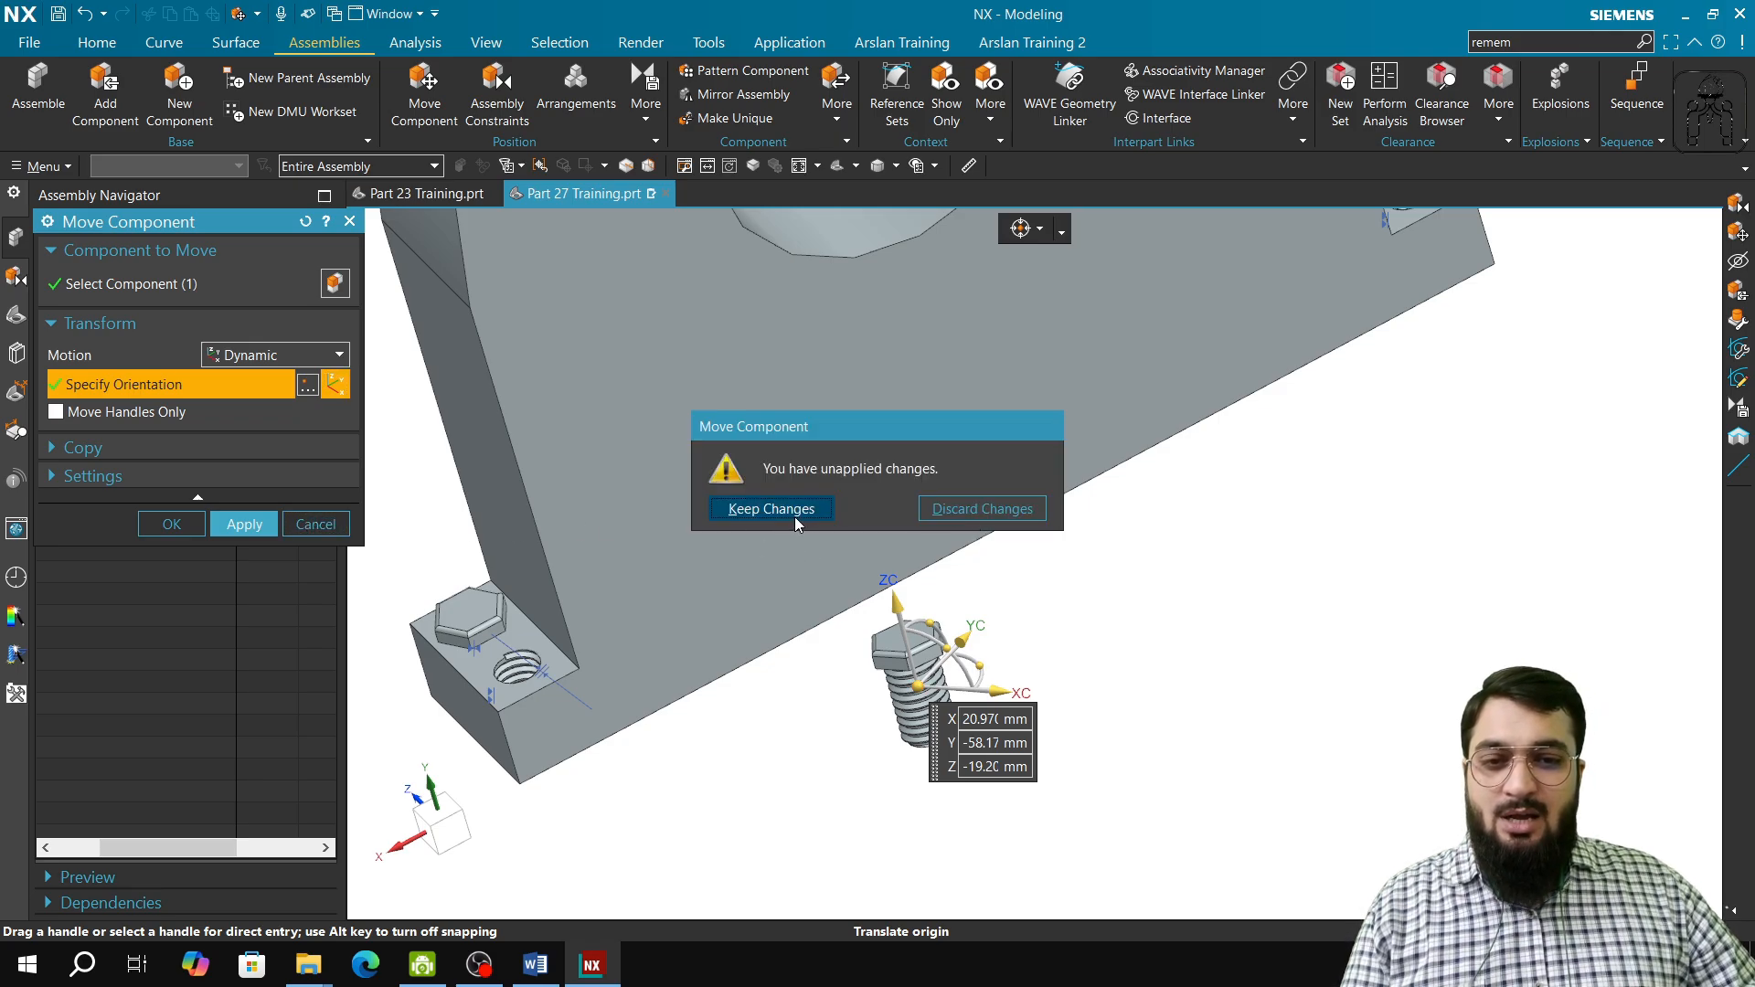
{"action": "left_click", "coordinate": [1005, 509]}
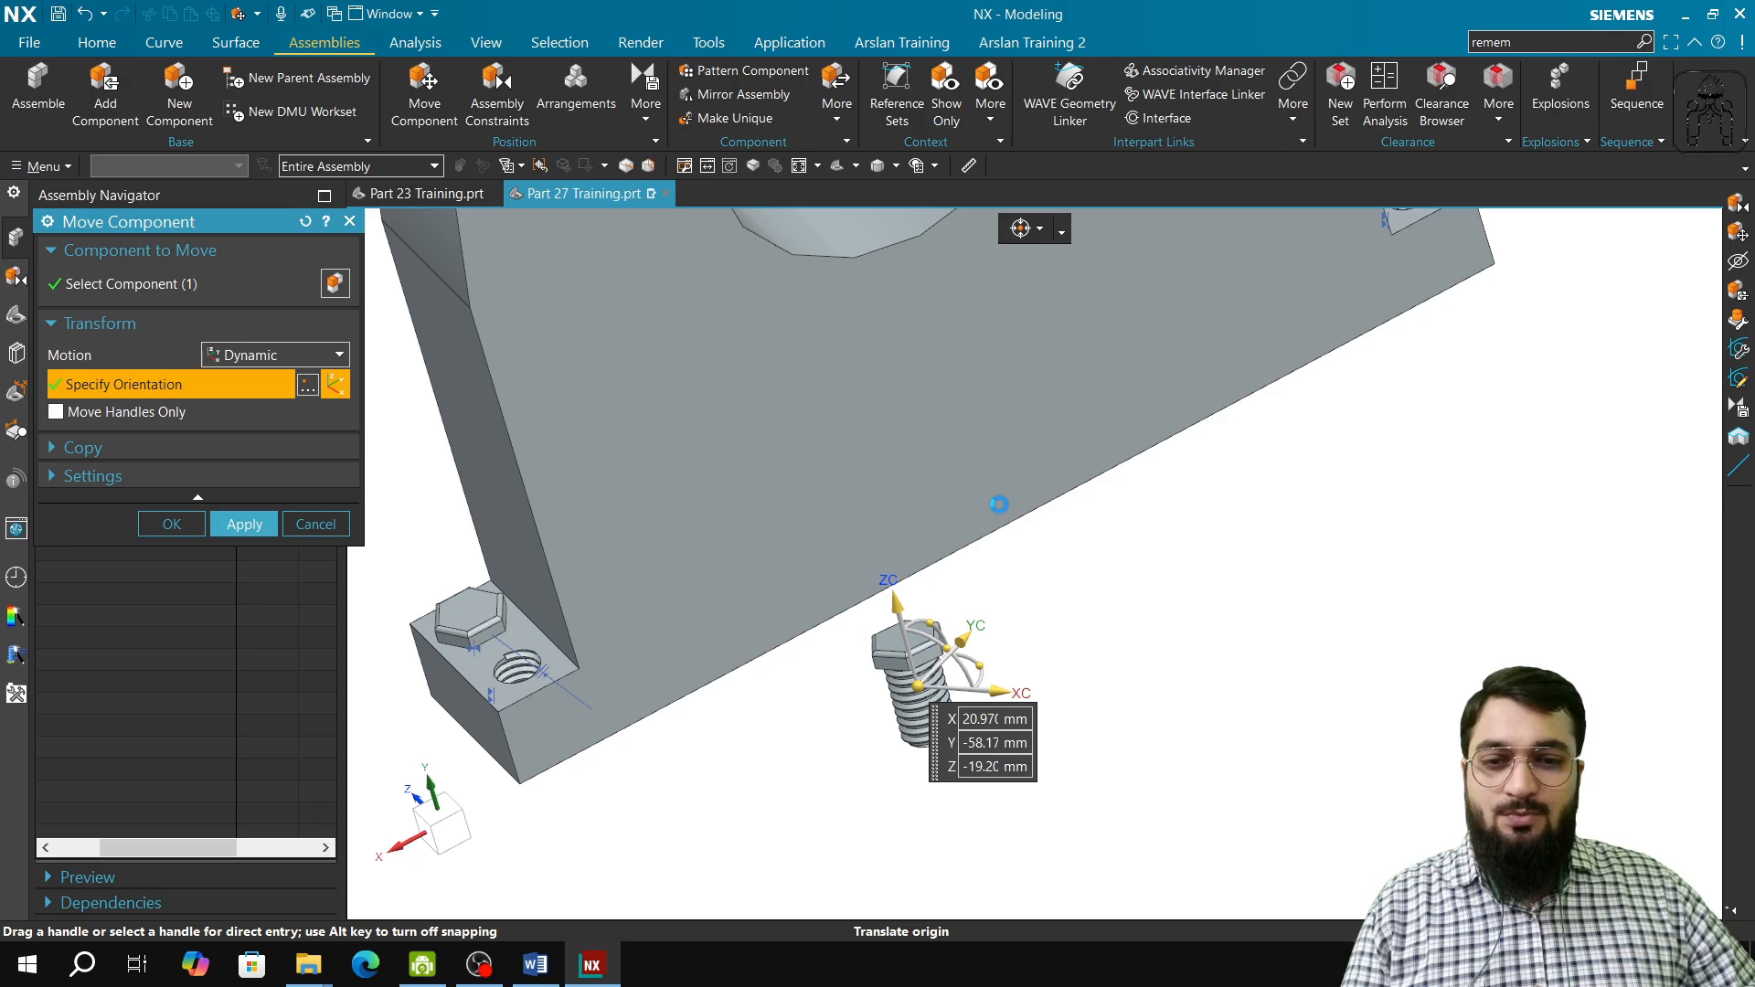
- Reopen Move Component for the loose M6 Threaded Bolt and shift only its handles away to about X 20.2, Y -58.2, Z -11.3 mm
{"action": "left_click", "coordinate": [424, 91]}
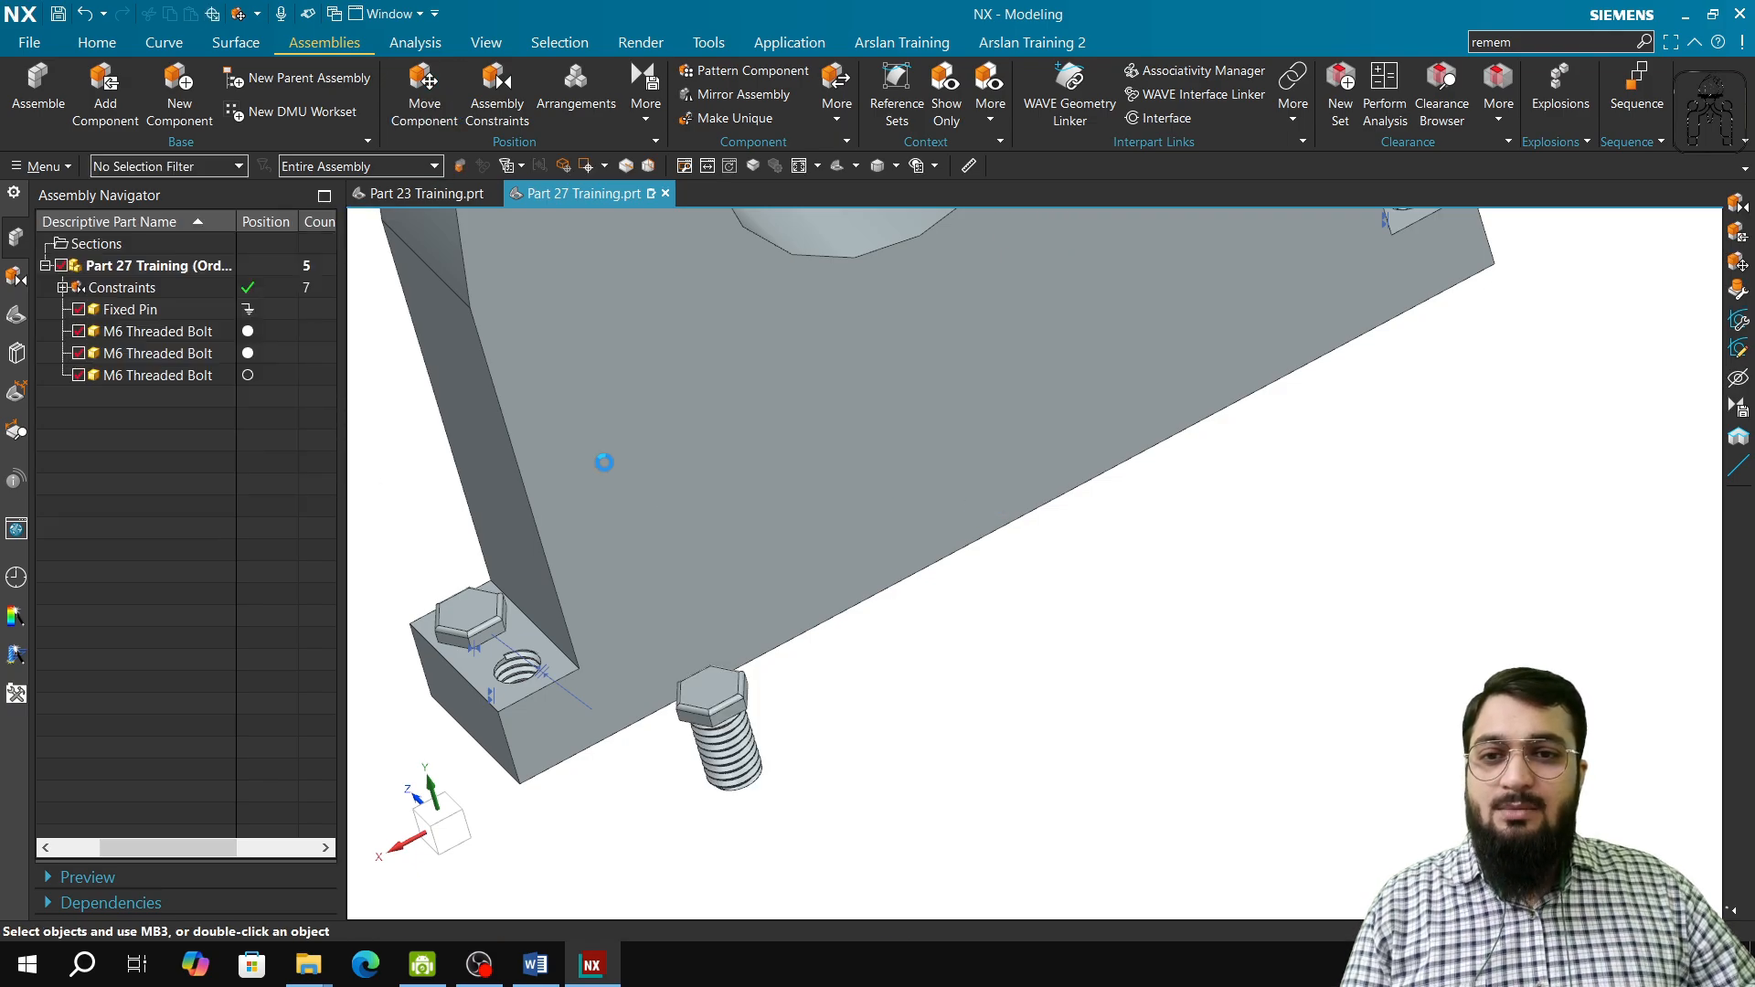
{"action": "left_click", "coordinate": [718, 731]}
{"action": "left_click", "coordinate": [73, 448]}
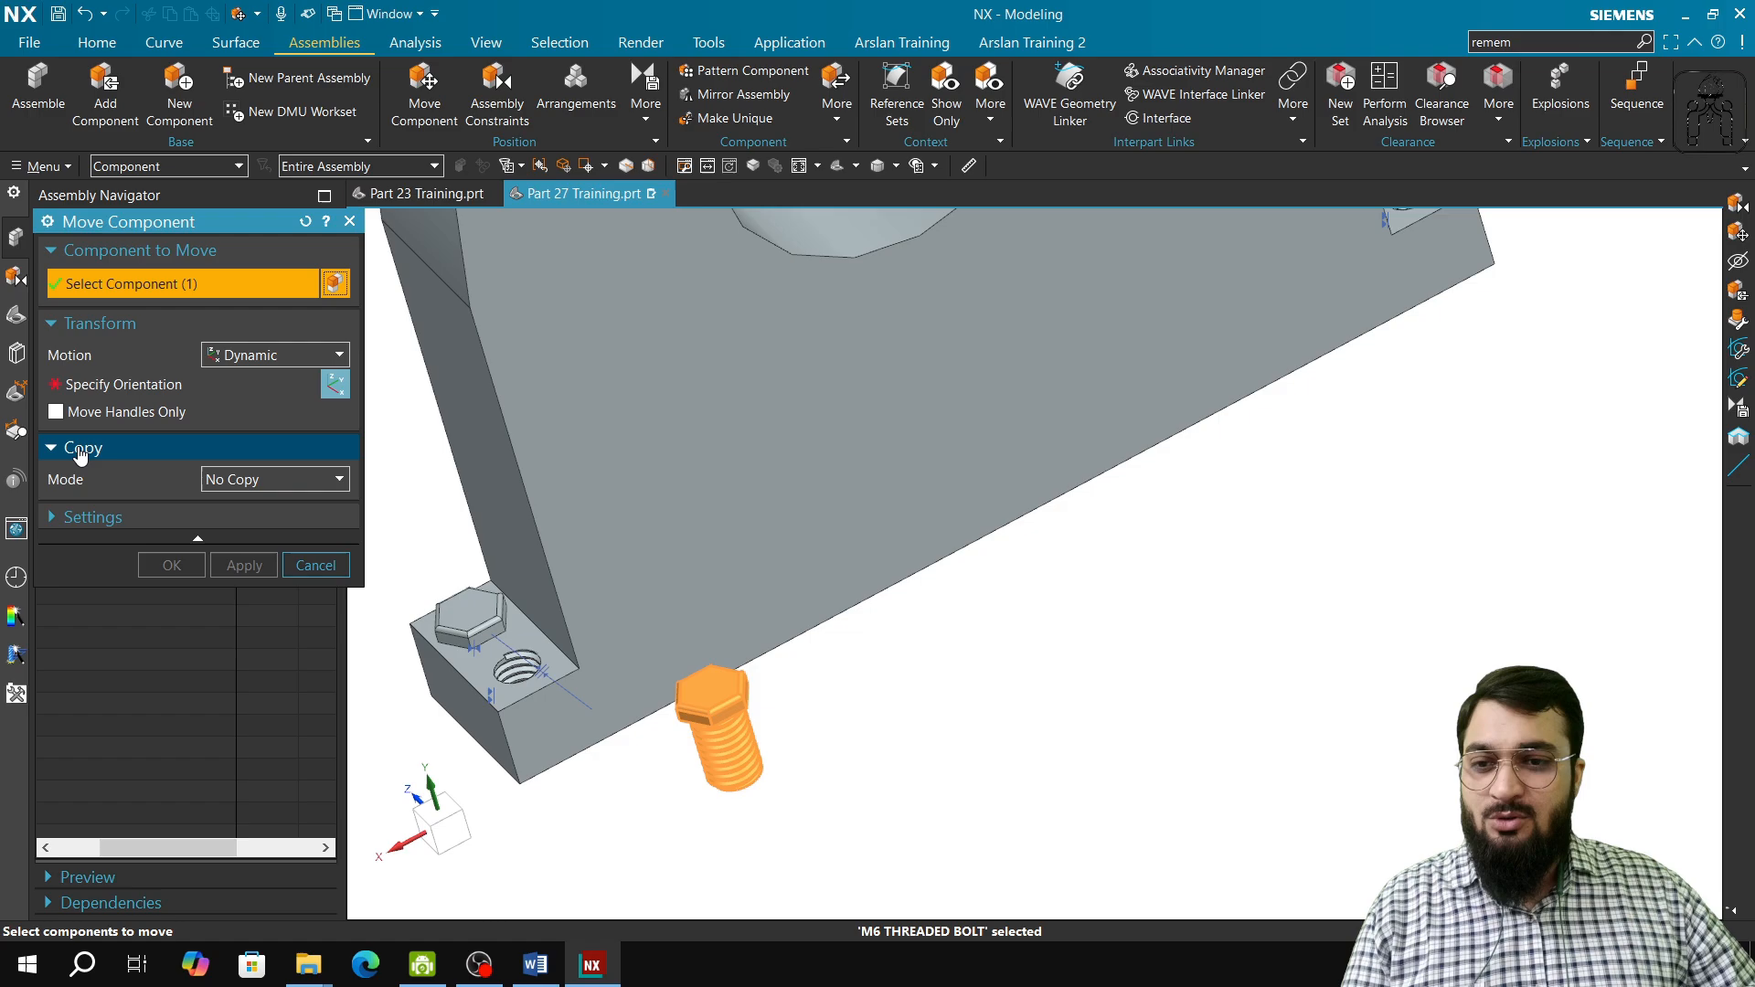
{"action": "left_click", "coordinate": [56, 412]}
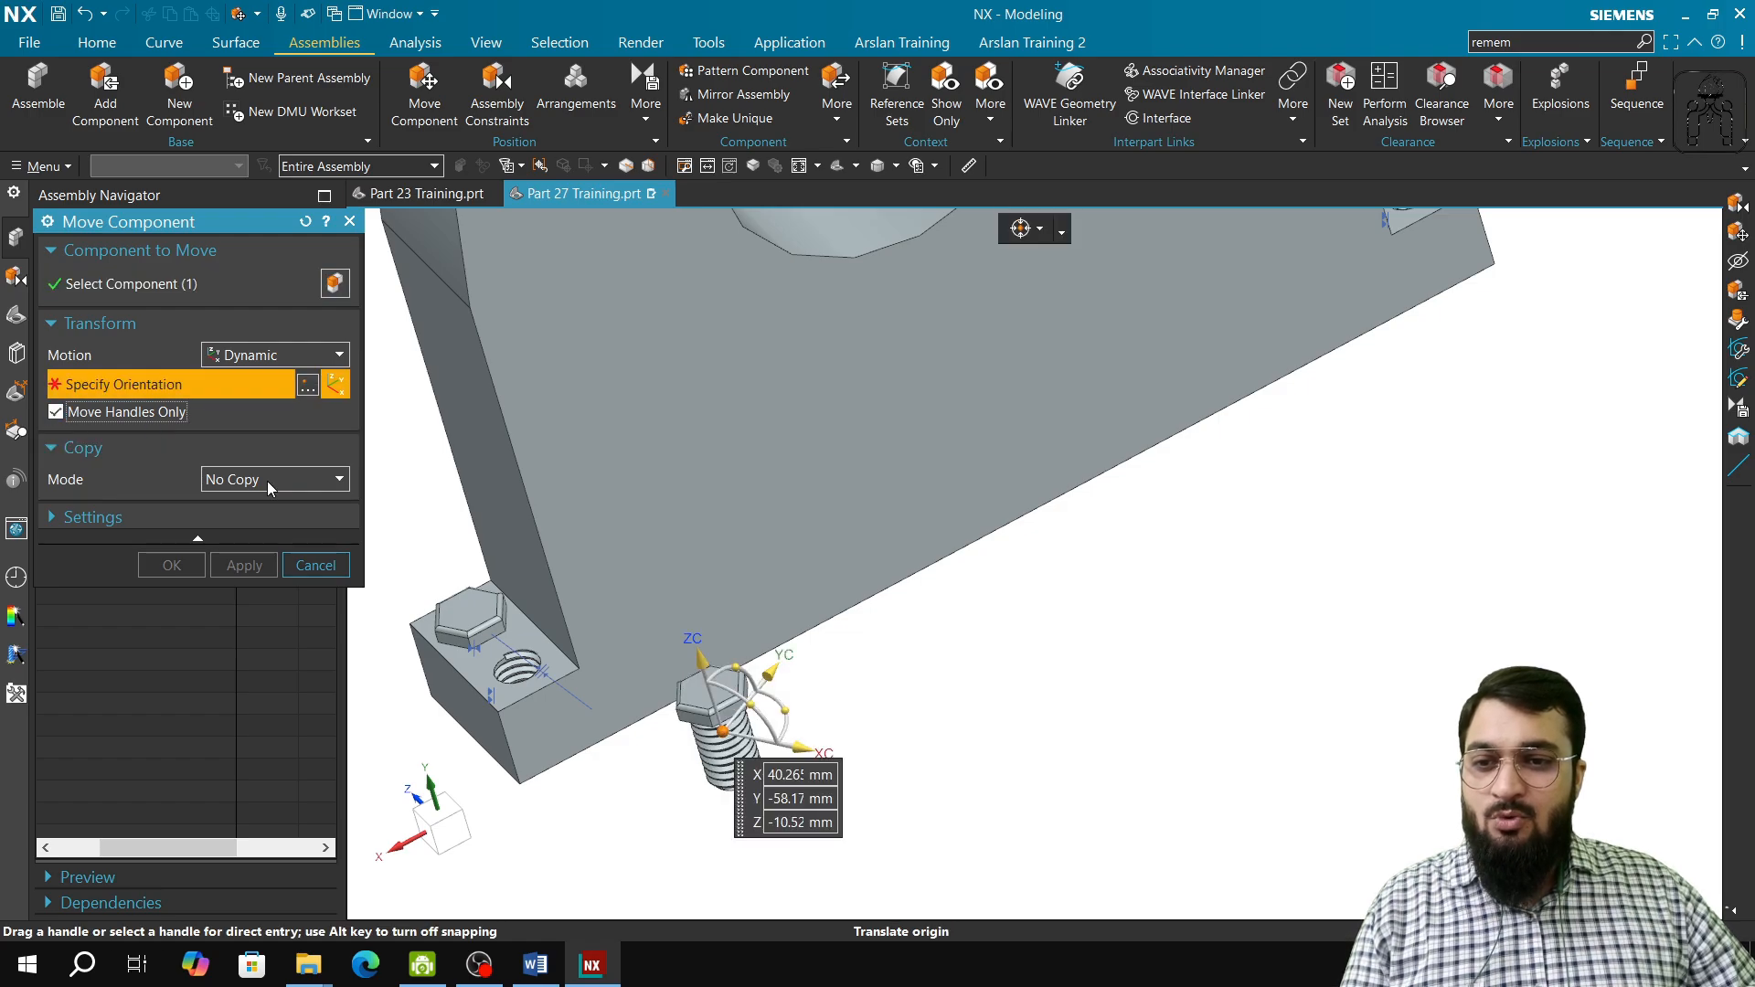
{"action": "left_click_drag", "start_coordinate": [705, 733], "coordinate": [890, 649]}
{"action": "mouse_move", "coordinate": [842, 733]}
{"action": "middle_mouse_down"}
{"action": "mouse_move", "coordinate": [776, 682]}
{"action": "mouse_move", "coordinate": [776, 729]}
{"action": "mouse_move", "coordinate": [811, 725]}
{"action": "middle_mouse_up"}
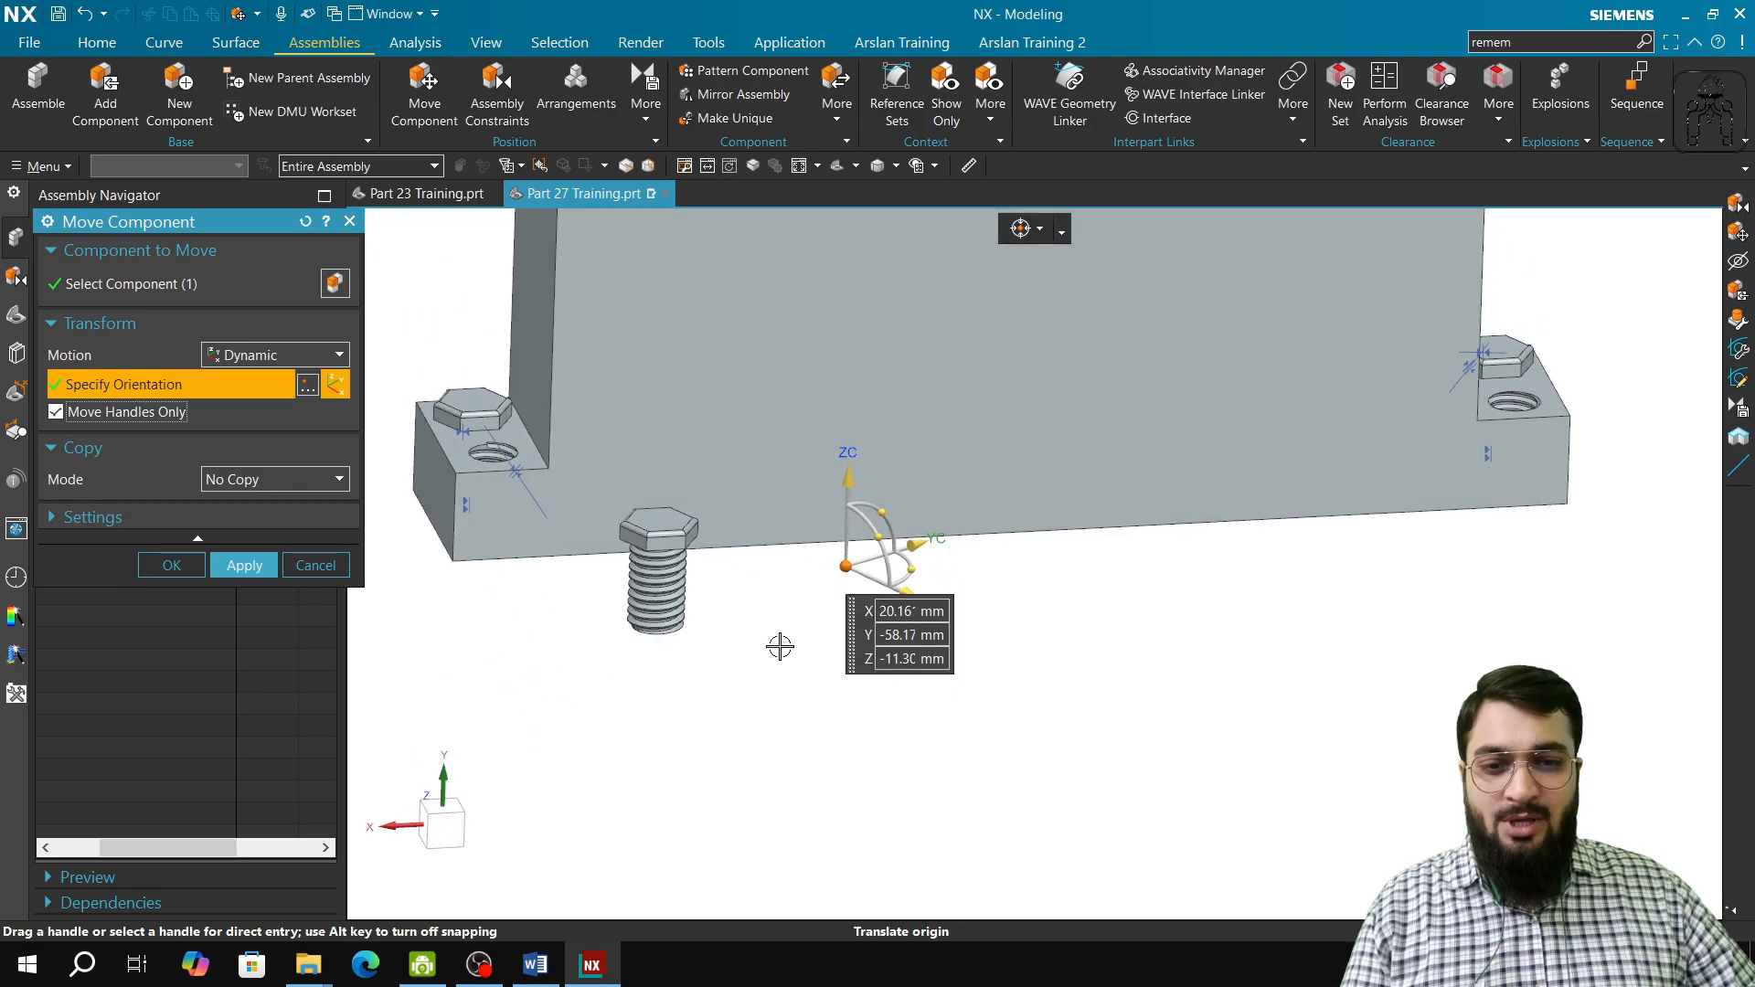
- Move the detached handles farther along the Fixed Pin's base and set their origin to X -20, Y -60, Z 12 mm
{"action": "left_click_drag", "start_coordinate": [835, 576], "coordinate": [1239, 560]}
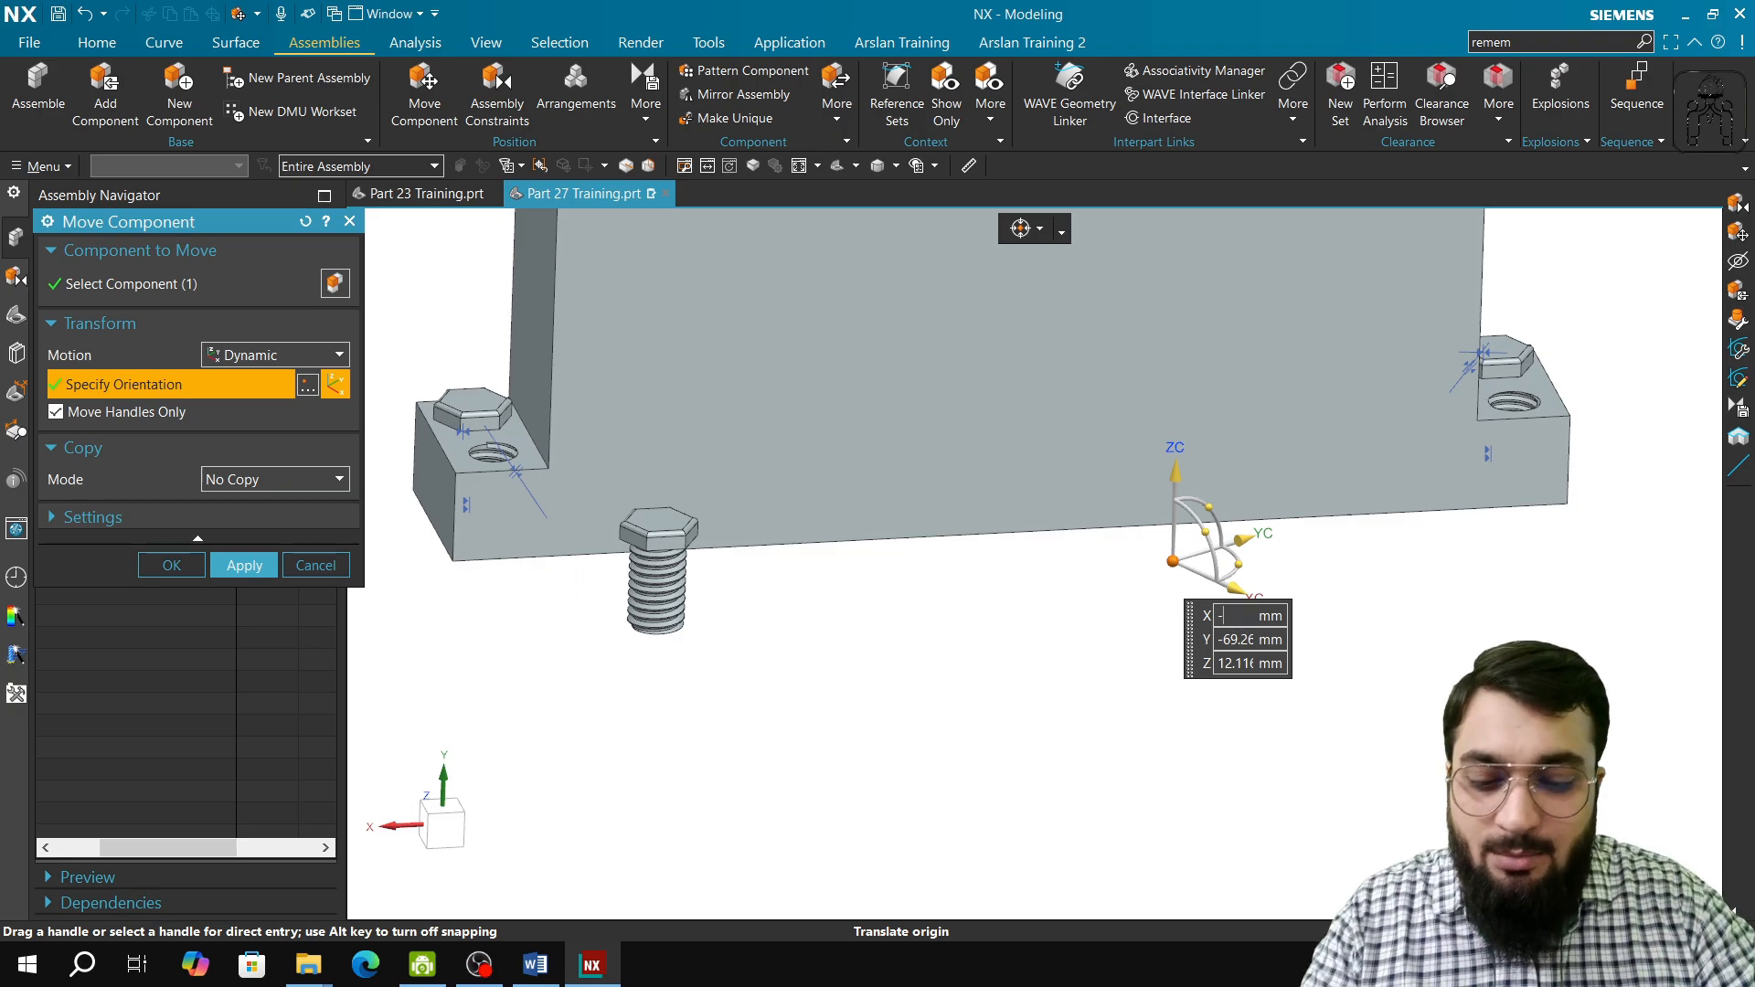
{"action": "key", "text": "Tab"}
{"action": "type", "text": "-"}
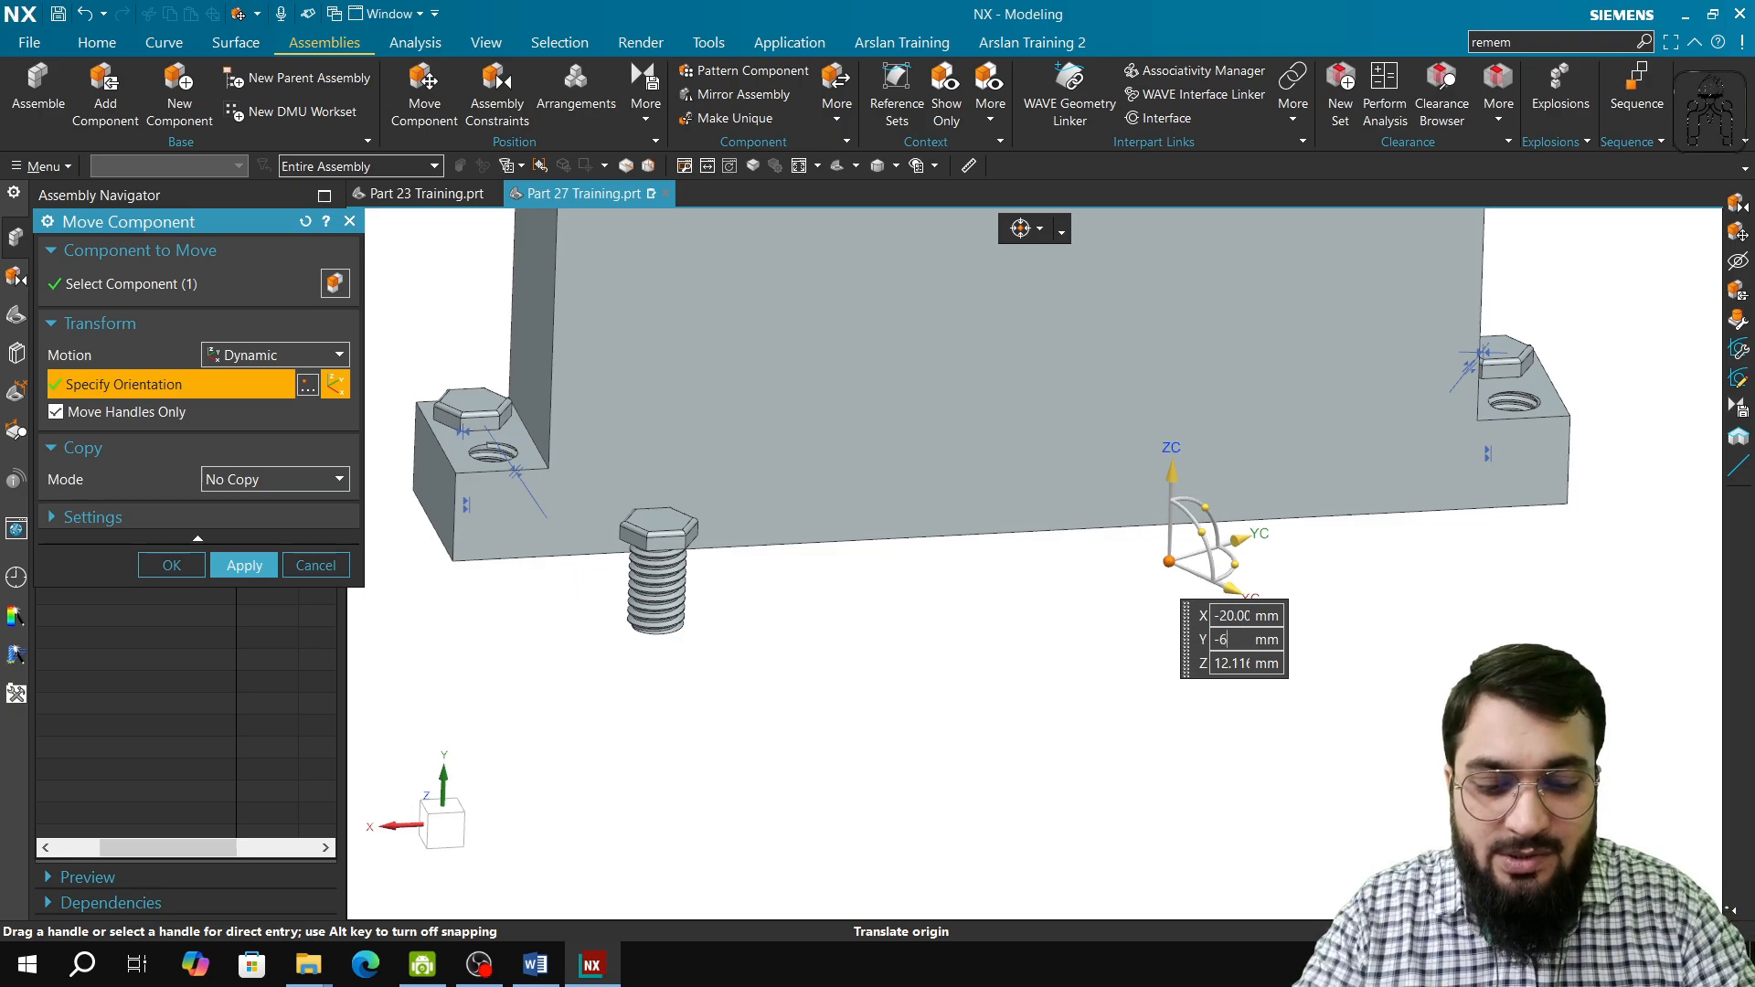
{"action": "type", "text": "60"}
{"action": "key", "text": "Tab"}
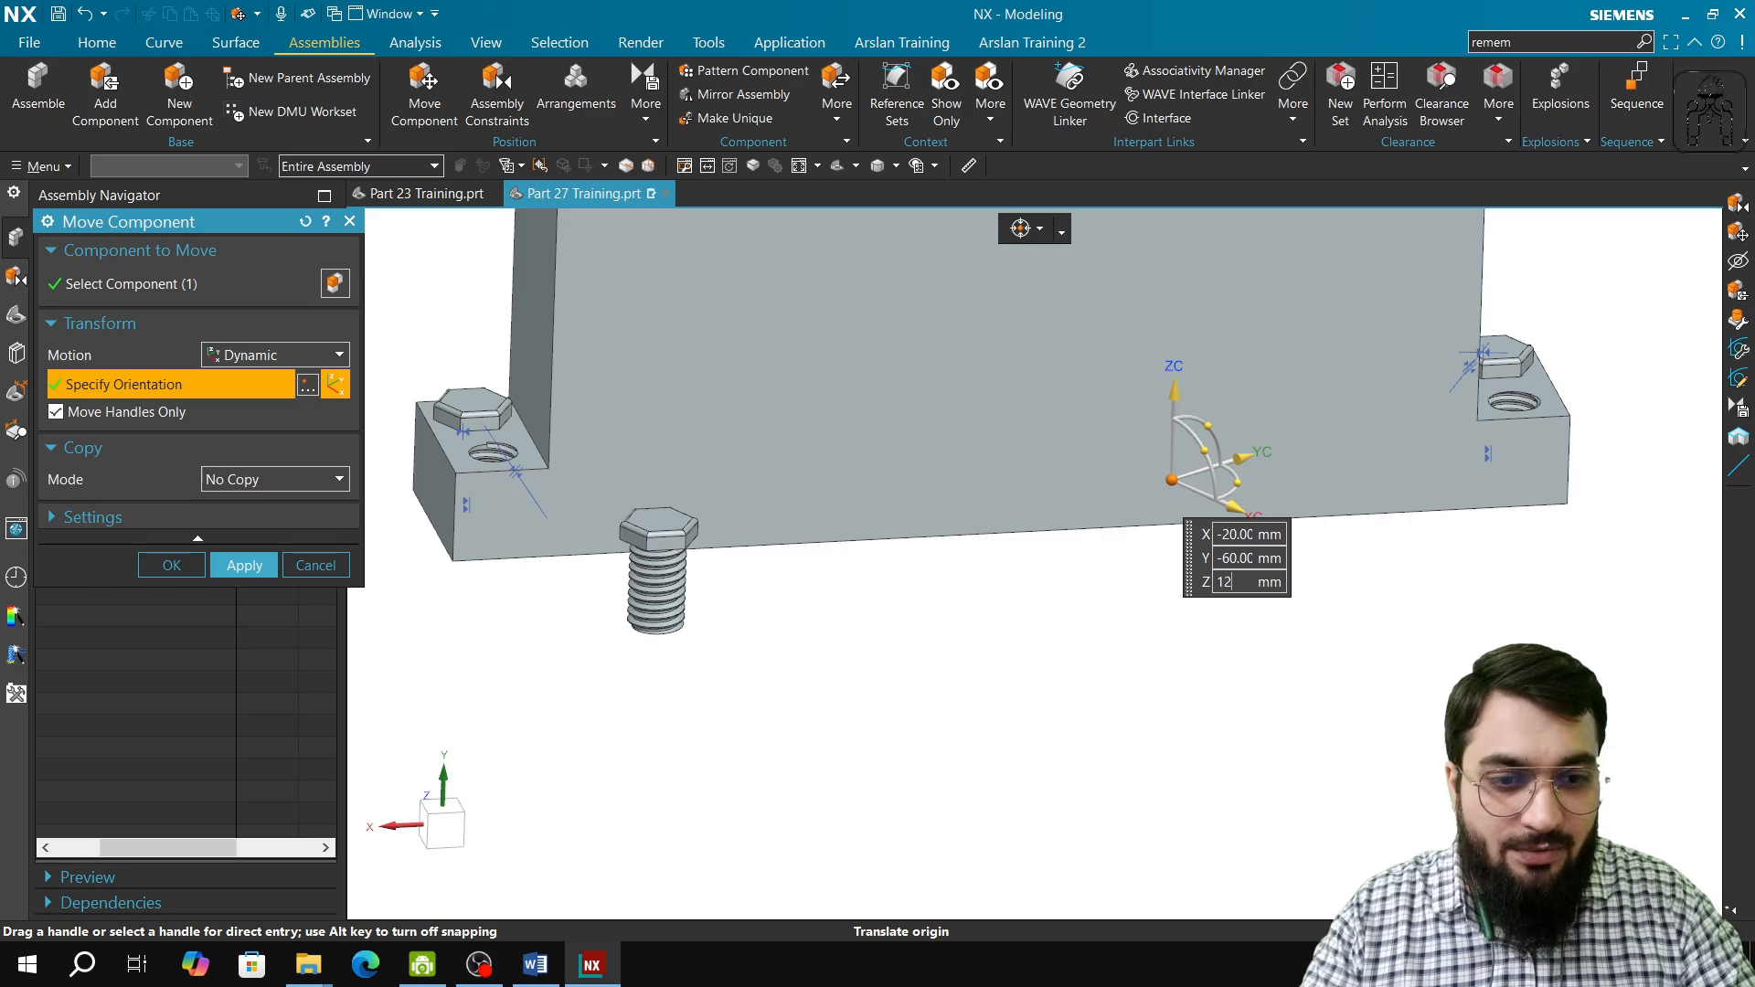
{"action": "type", "text": "12"}
{"action": "key", "text": "Tab"}
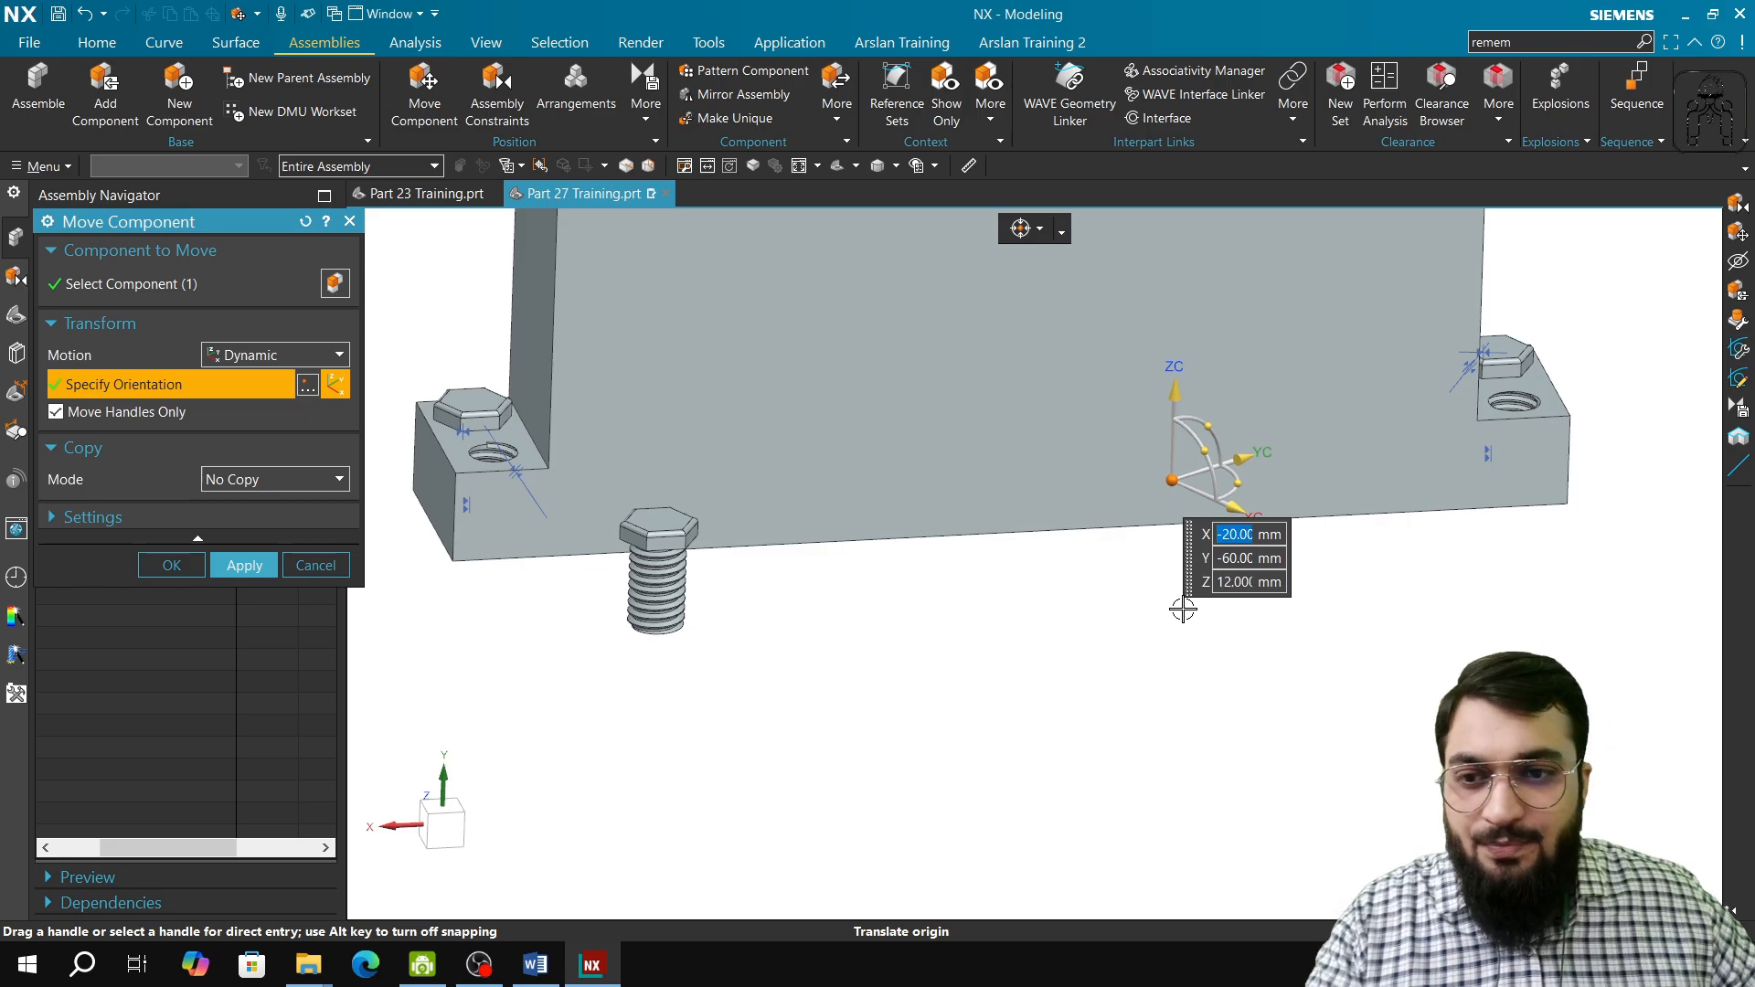
- Reattach the handles, try moving the bolt until their origin reaches about X -17.5, Y -58.3, Z 10.5 mm, and discard the changes
{"action": "left_click", "coordinate": [57, 413]}
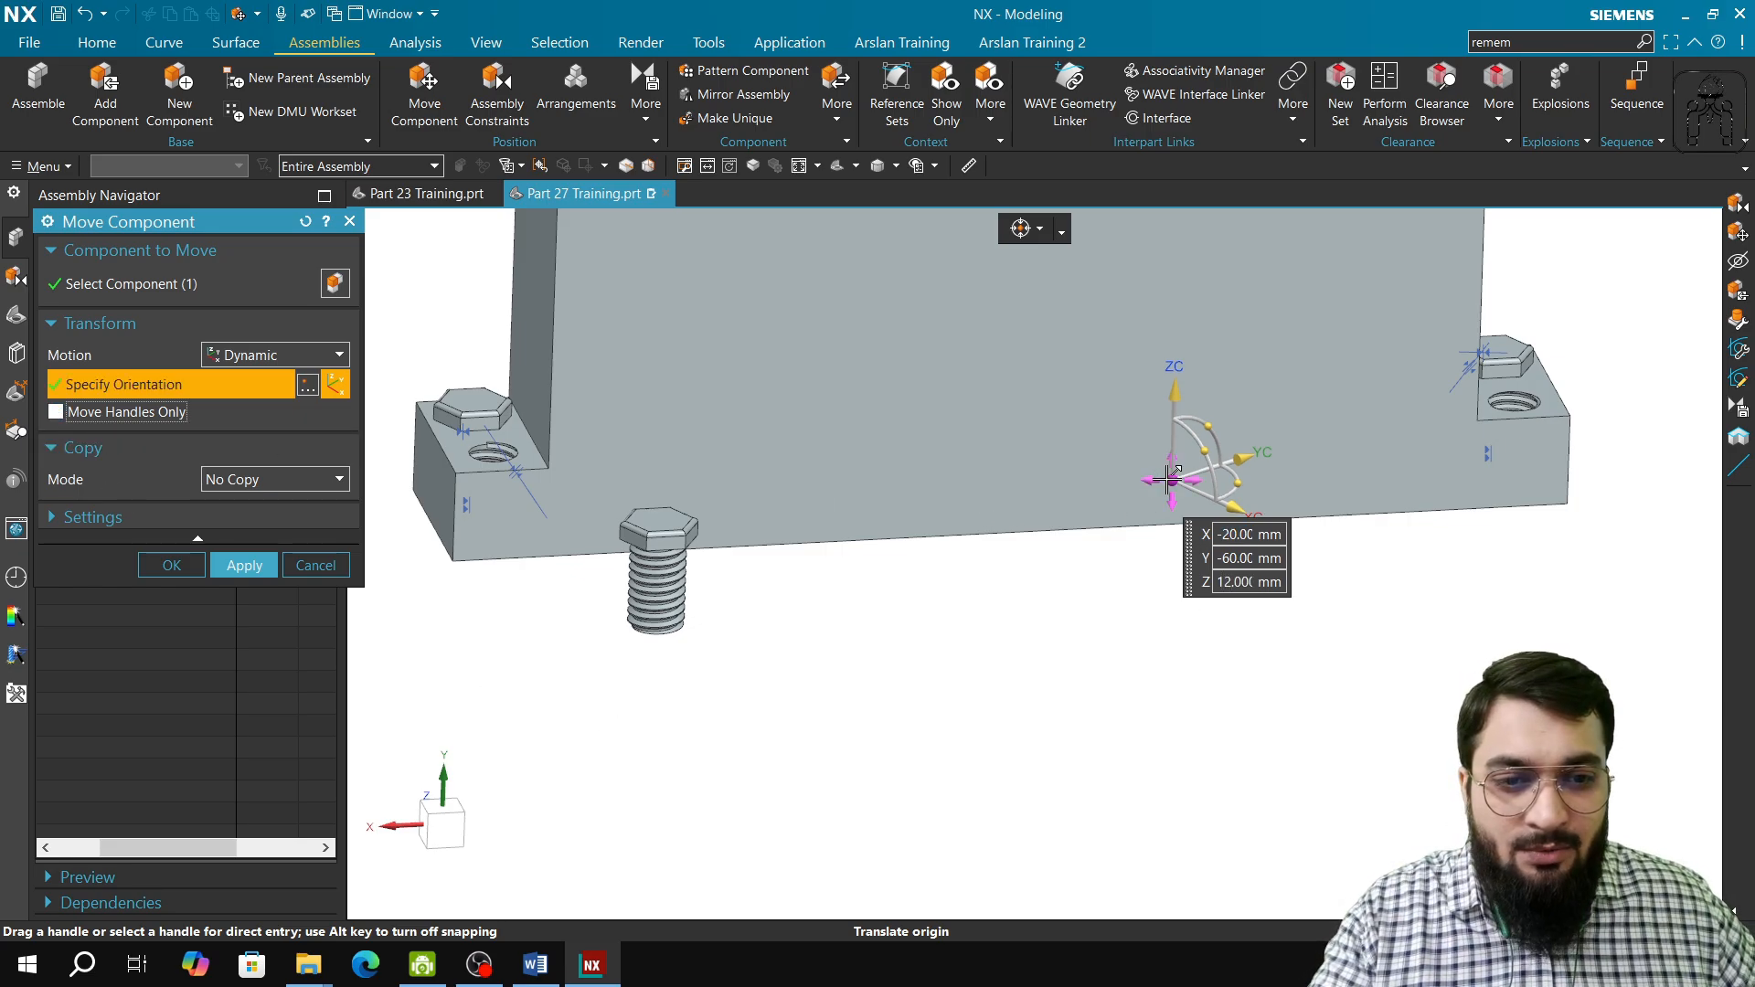
{"action": "mouse_move", "coordinate": [1172, 481]}
{"action": "left_mouse_down"}
{"action": "mouse_move", "coordinate": [1179, 633]}
{"action": "mouse_move", "coordinate": [1157, 603]}
{"action": "mouse_move", "coordinate": [1028, 580]}
{"action": "mouse_move", "coordinate": [1102, 402]}
{"action": "mouse_move", "coordinate": [1303, 541]}
{"action": "mouse_move", "coordinate": [979, 513]}
{"action": "mouse_move", "coordinate": [1225, 430]}
{"action": "mouse_move", "coordinate": [1132, 474]}
{"action": "mouse_move", "coordinate": [1167, 499]}
{"action": "mouse_move", "coordinate": [1161, 471]}
{"action": "left_mouse_up"}
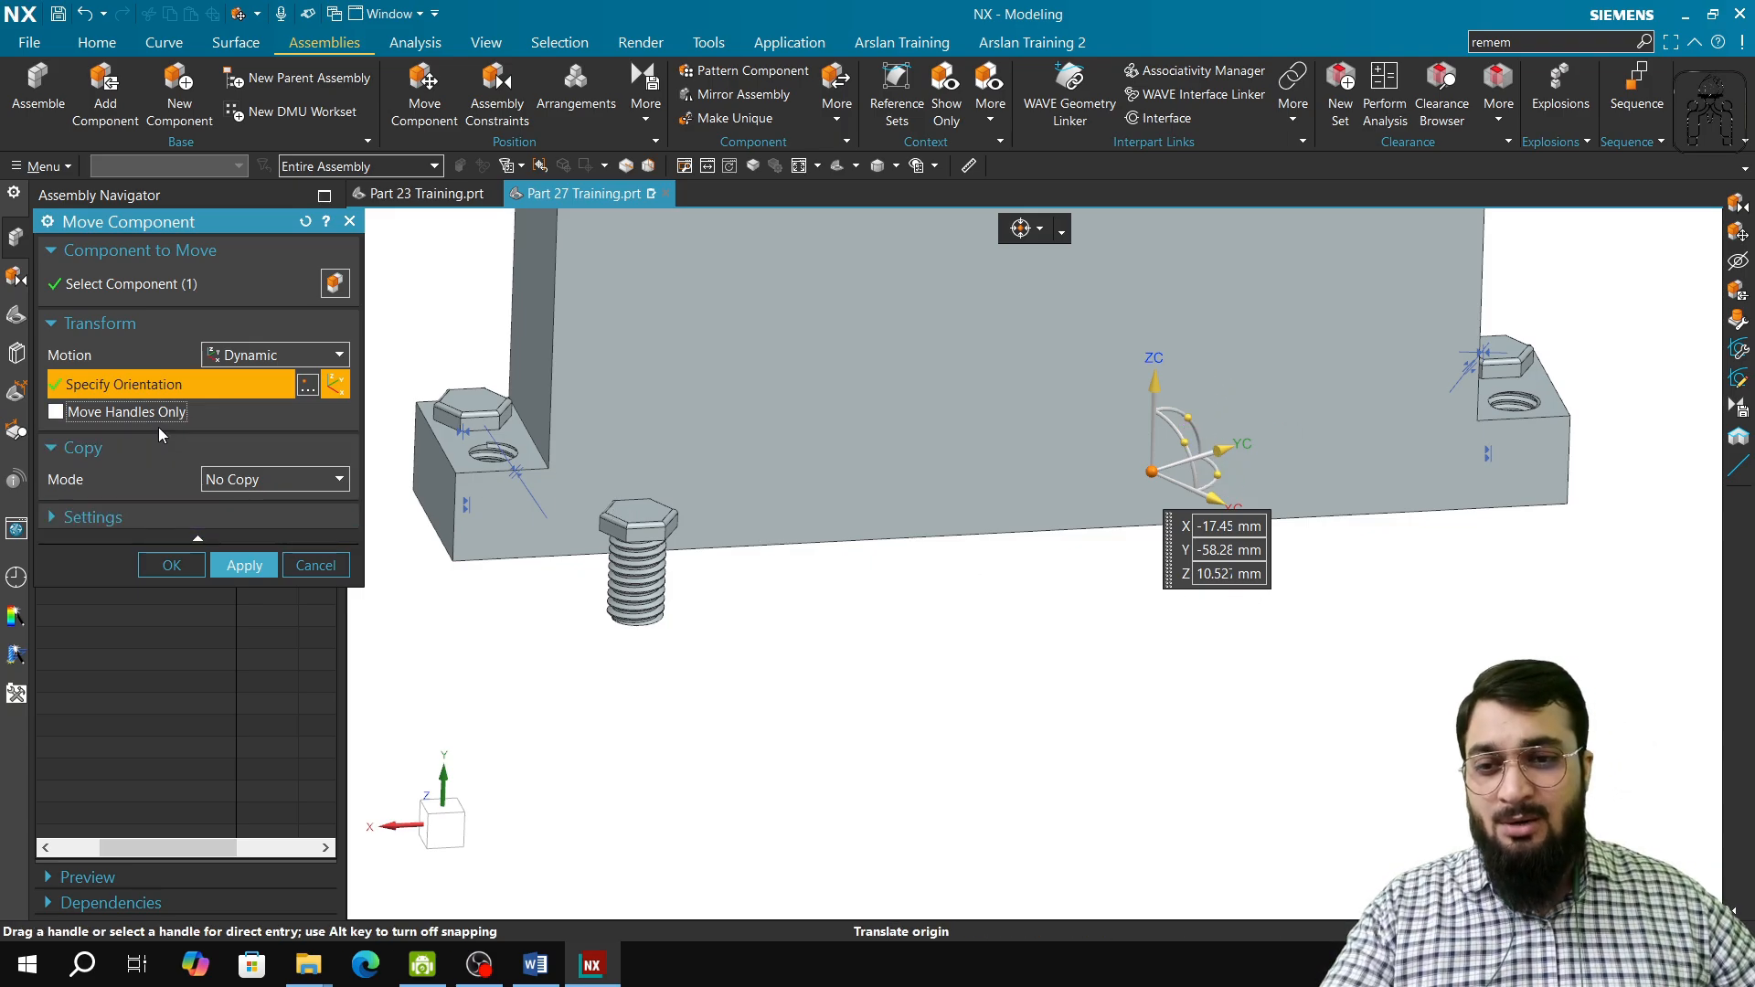
{"action": "left_click", "coordinate": [302, 567]}
{"action": "left_click", "coordinate": [997, 508]}
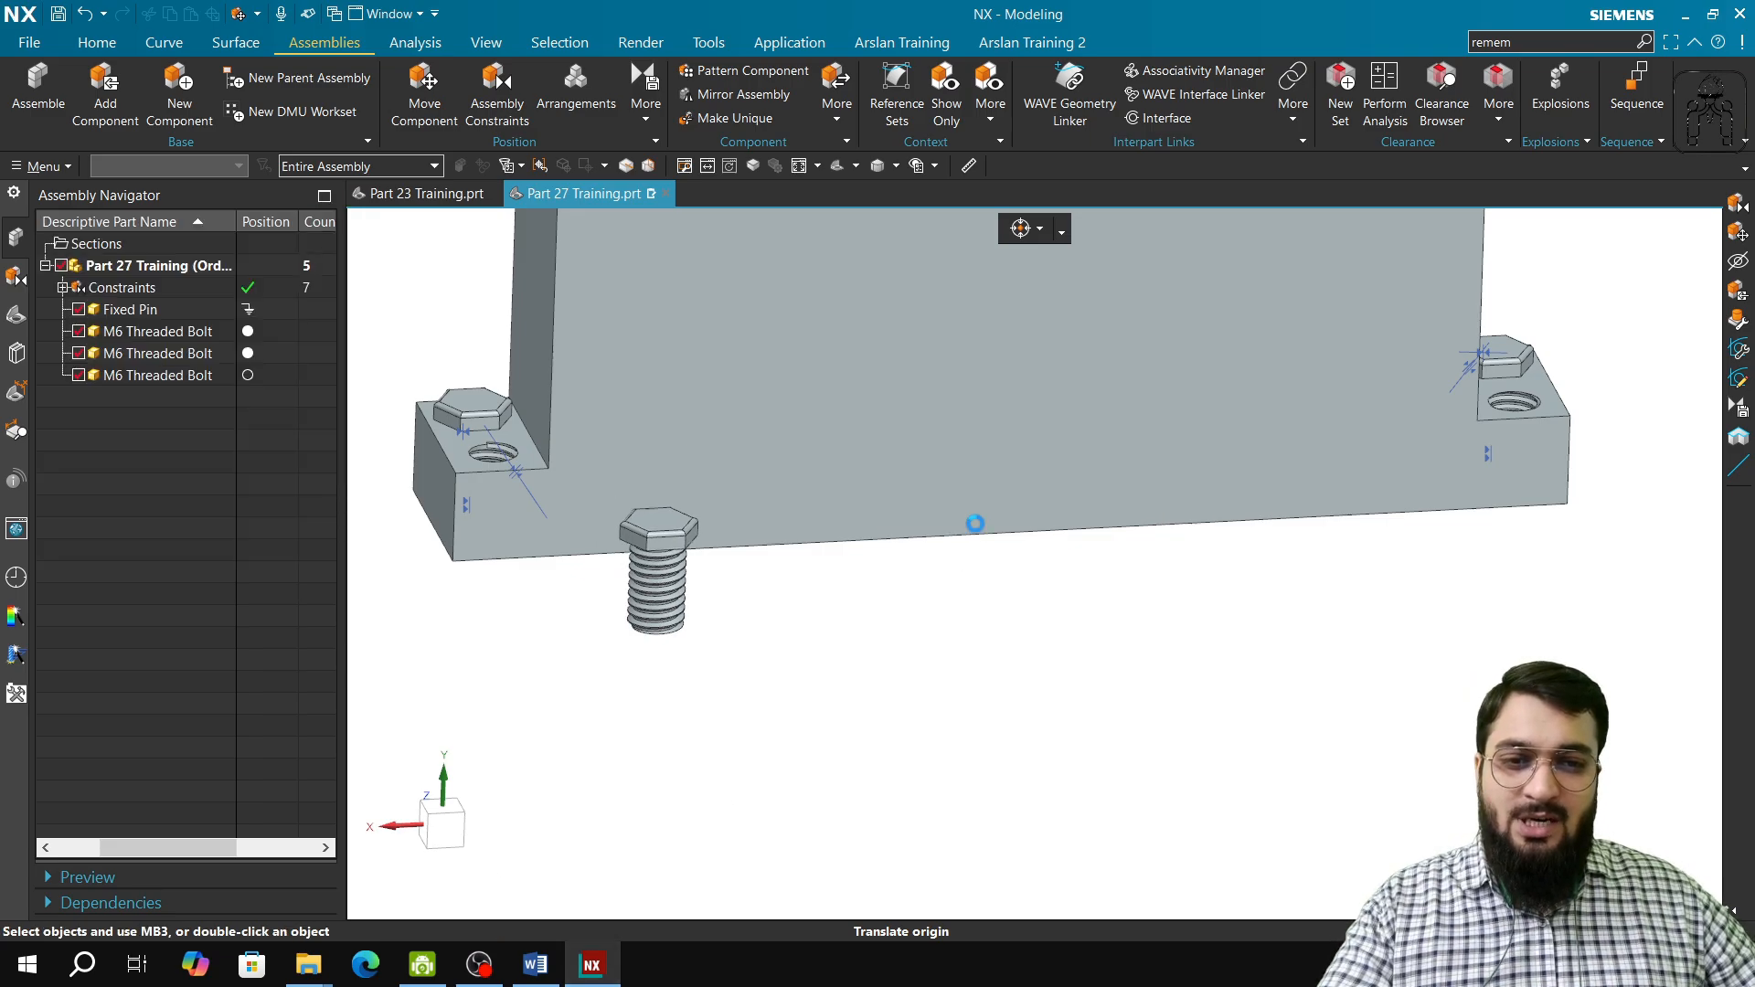
- Switch to the training syllabus in Word, check the Part 28: Create Assembly topics, and return to Siemens NX
{"action": "left_click", "coordinate": [535, 965]}
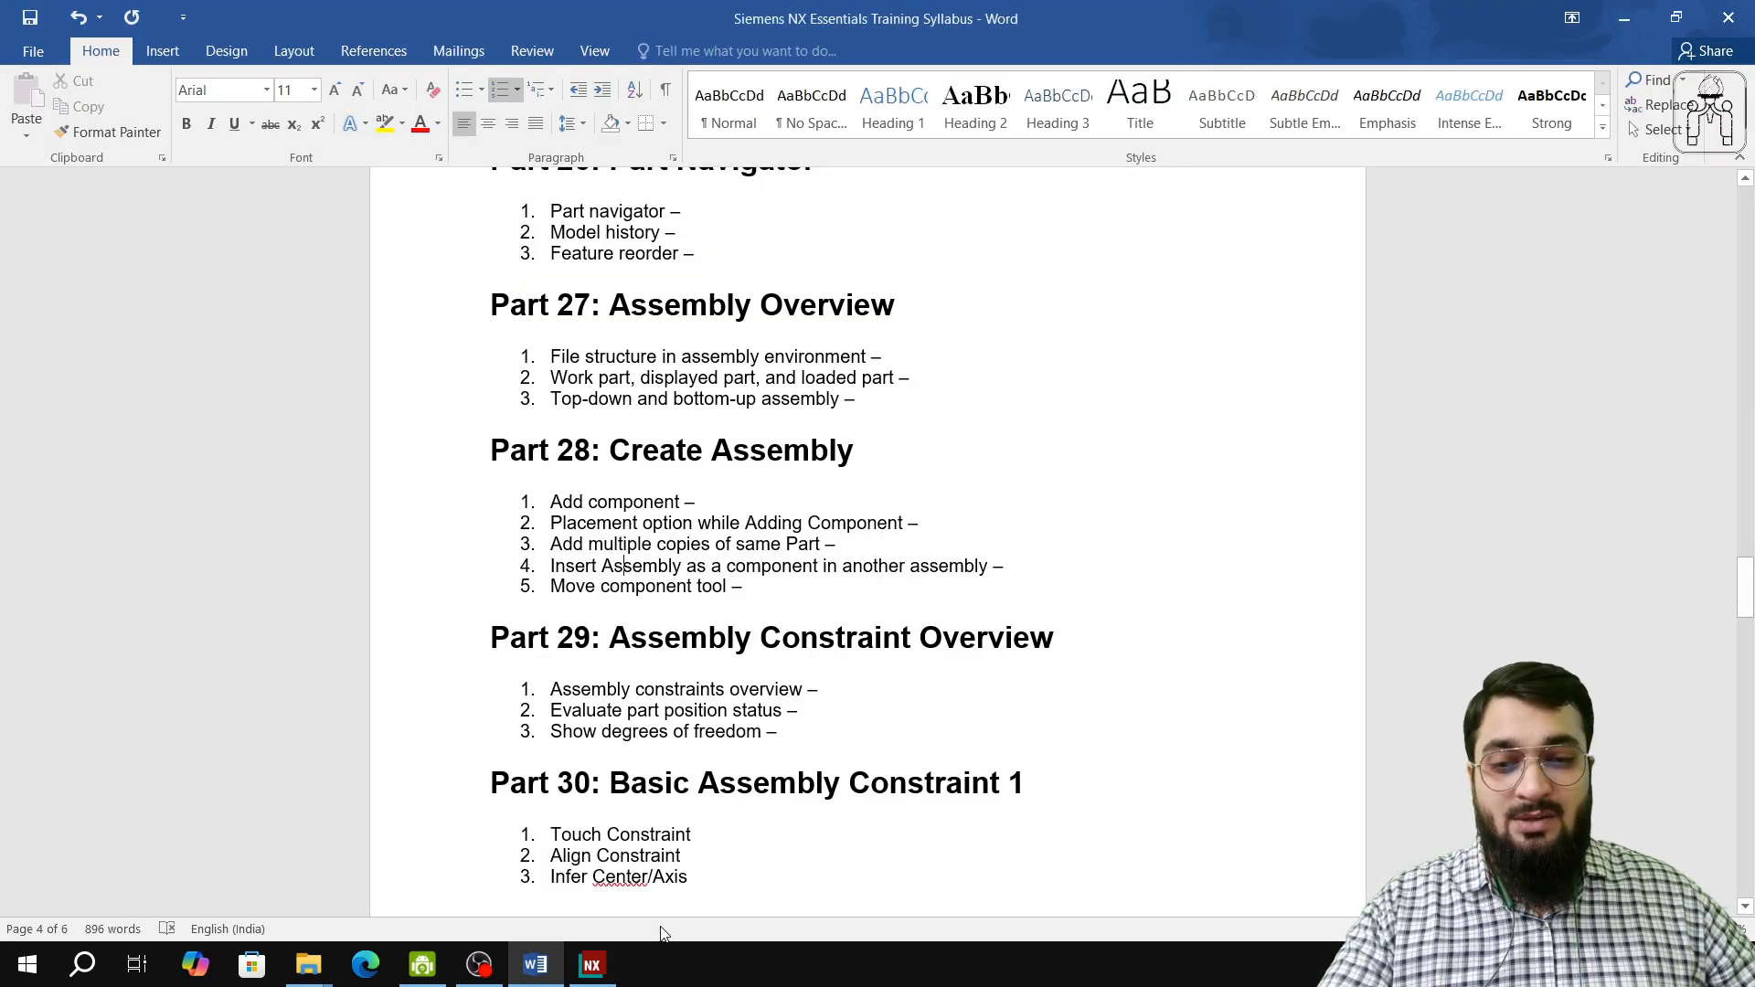
{"action": "left_click", "coordinate": [423, 964]}
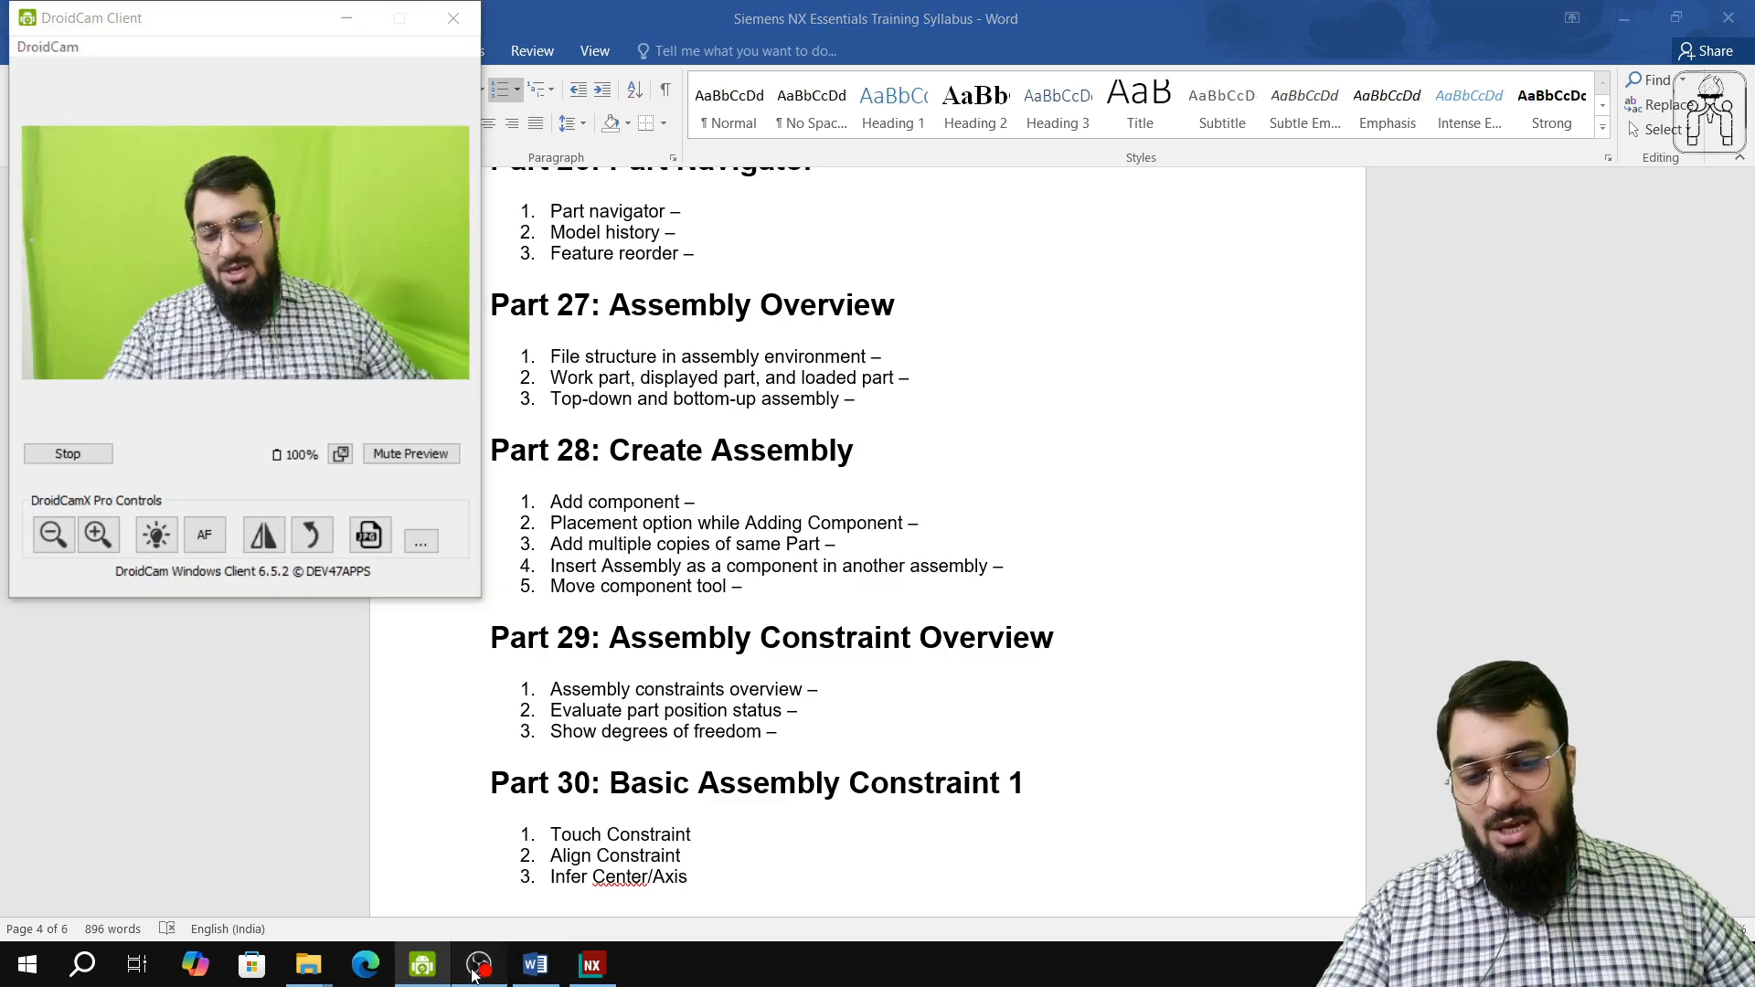
{"action": "left_click", "coordinate": [478, 965]}
{"action": "left_click", "coordinate": [592, 964]}
- Start Add Component in Part 27 Training and load IC Engine Assembly from the IC Engine folder as the part to place
{"action": "scroll", "coordinate": [725, 470], "scroll_direction": "down", "scroll_amount": 6}
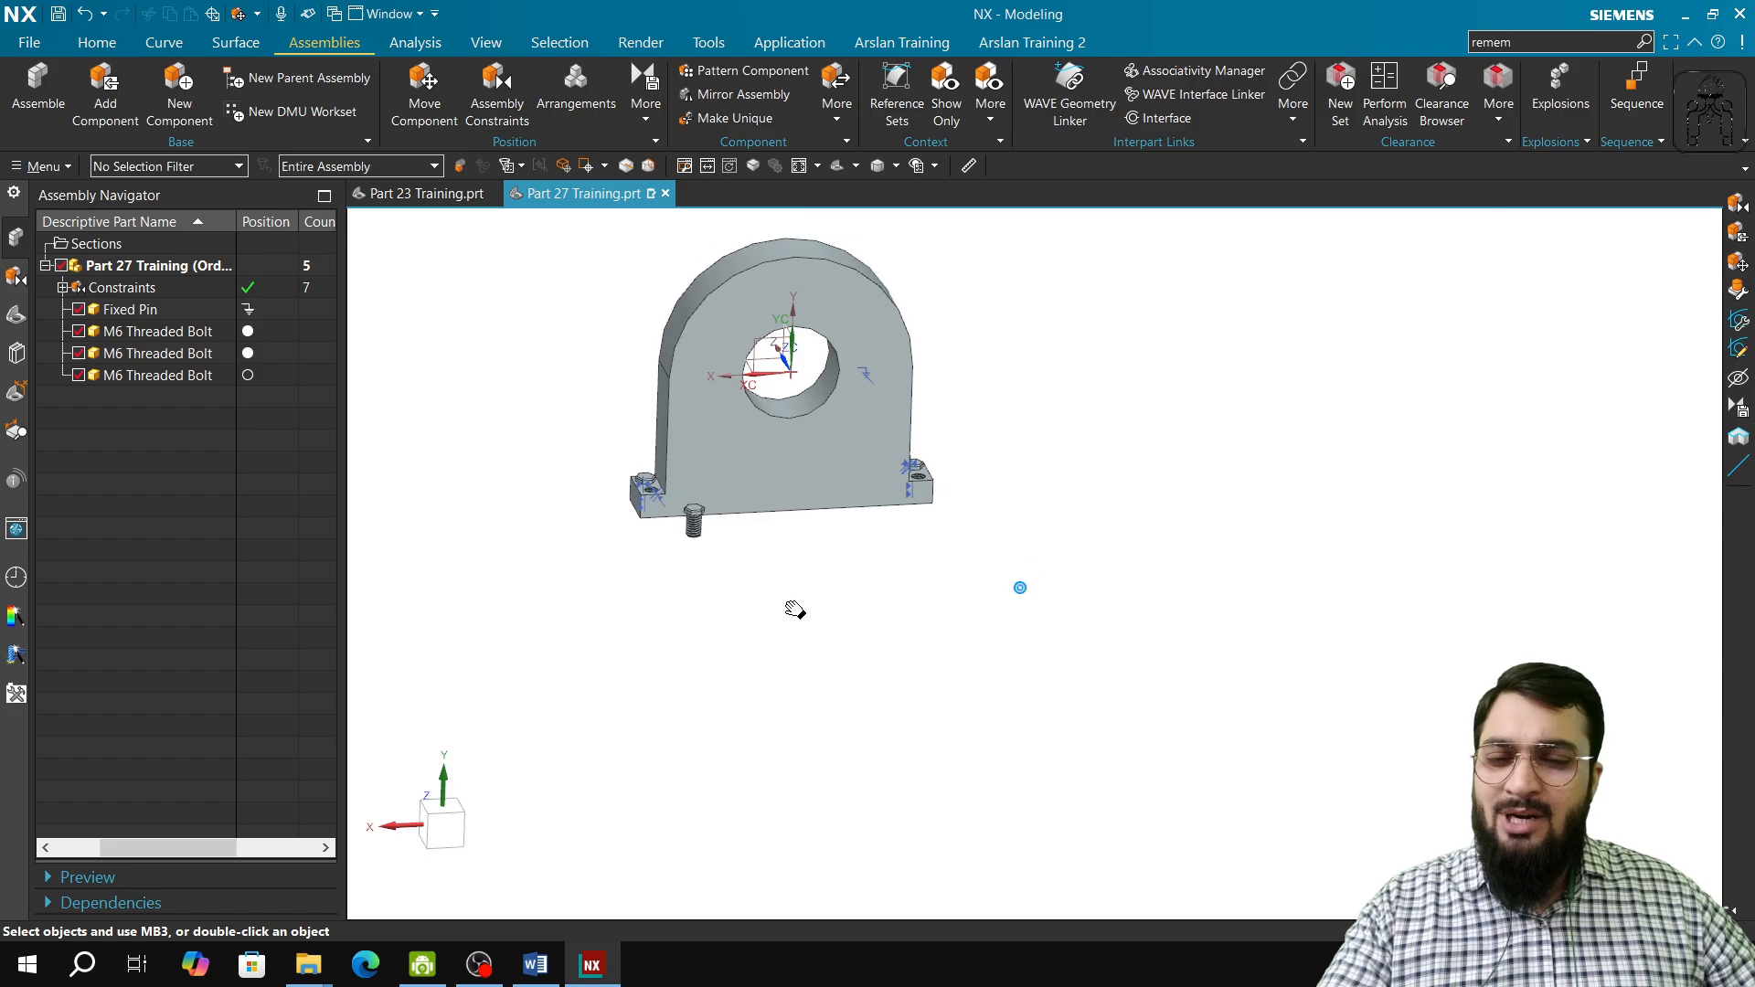
{"action": "middle_click_drag", "start_coordinate": [796, 607], "coordinate": [671, 786], "text": "shift"}
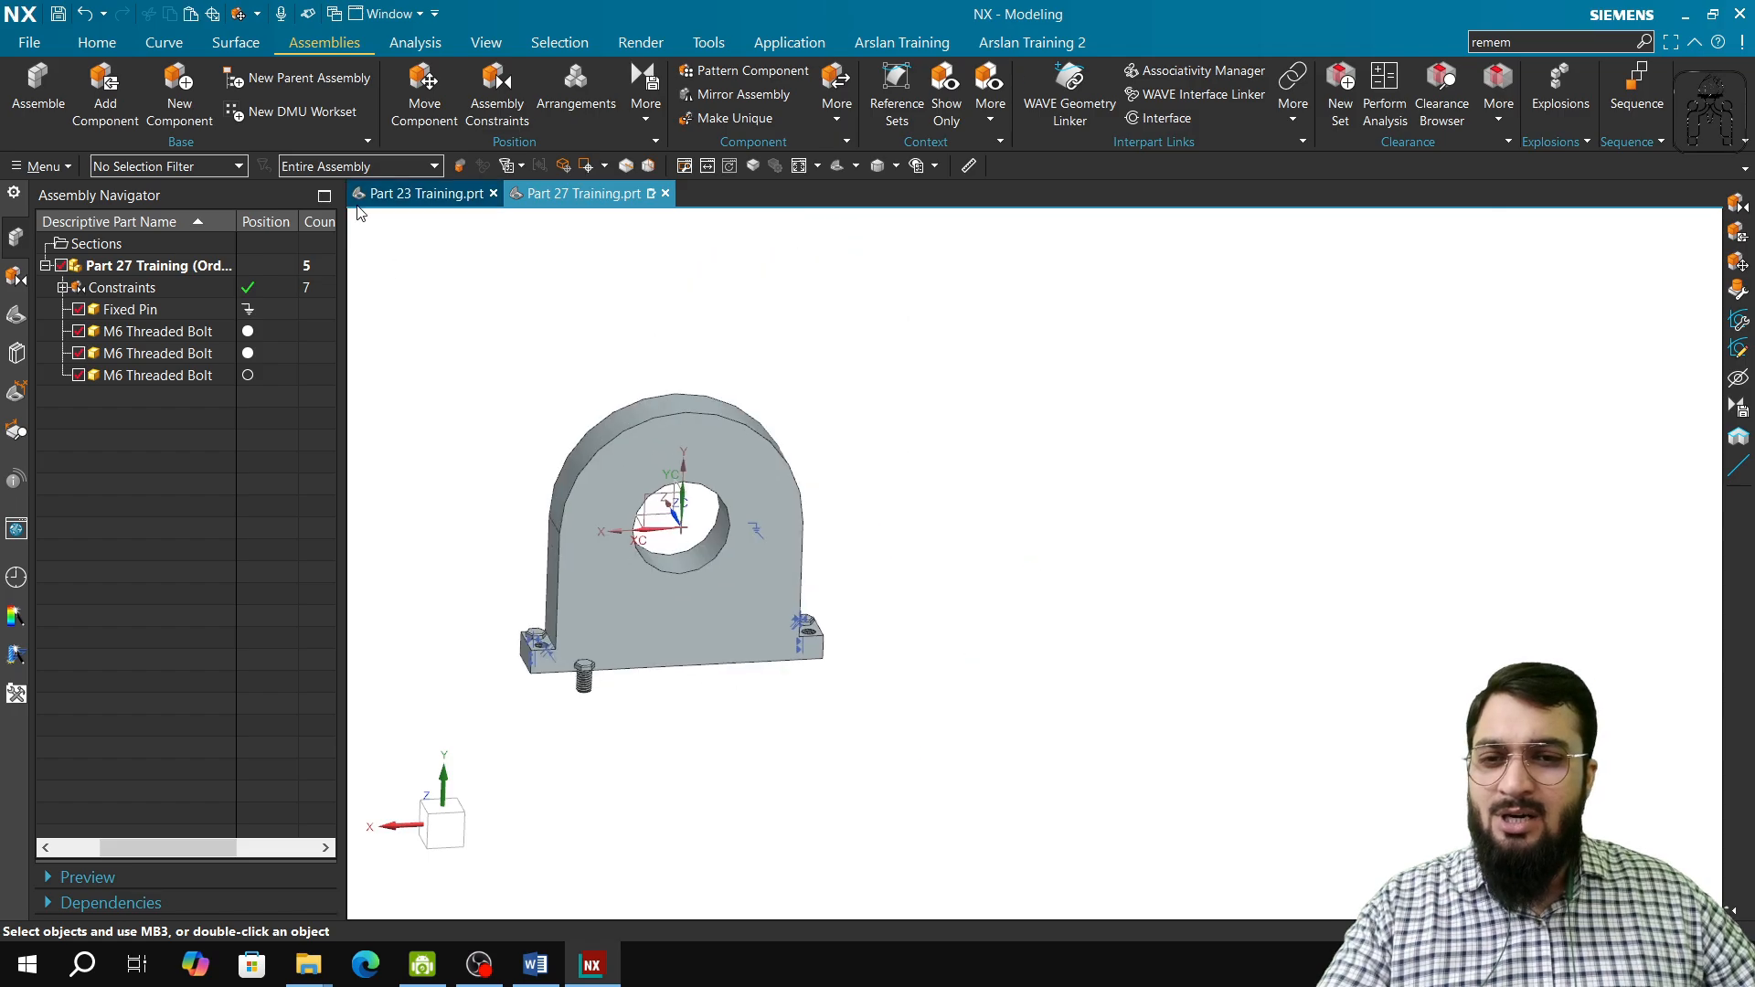
{"action": "left_click", "coordinate": [104, 90]}
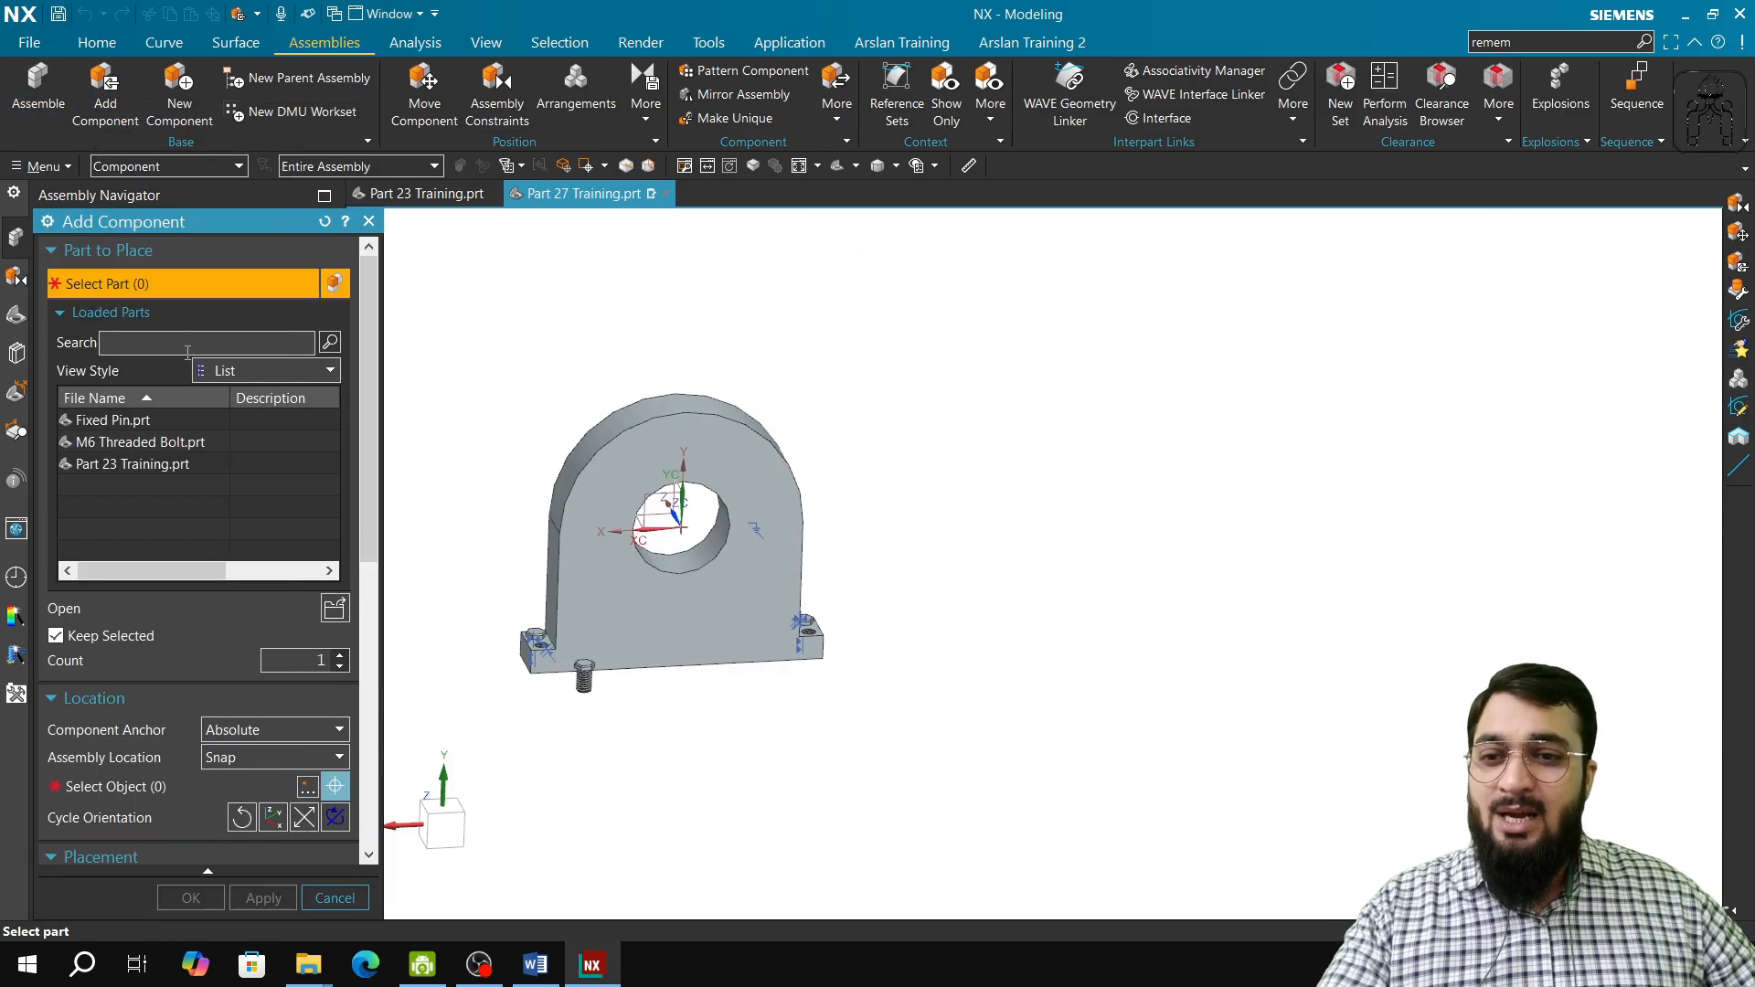
{"action": "left_click", "coordinate": [335, 608]}
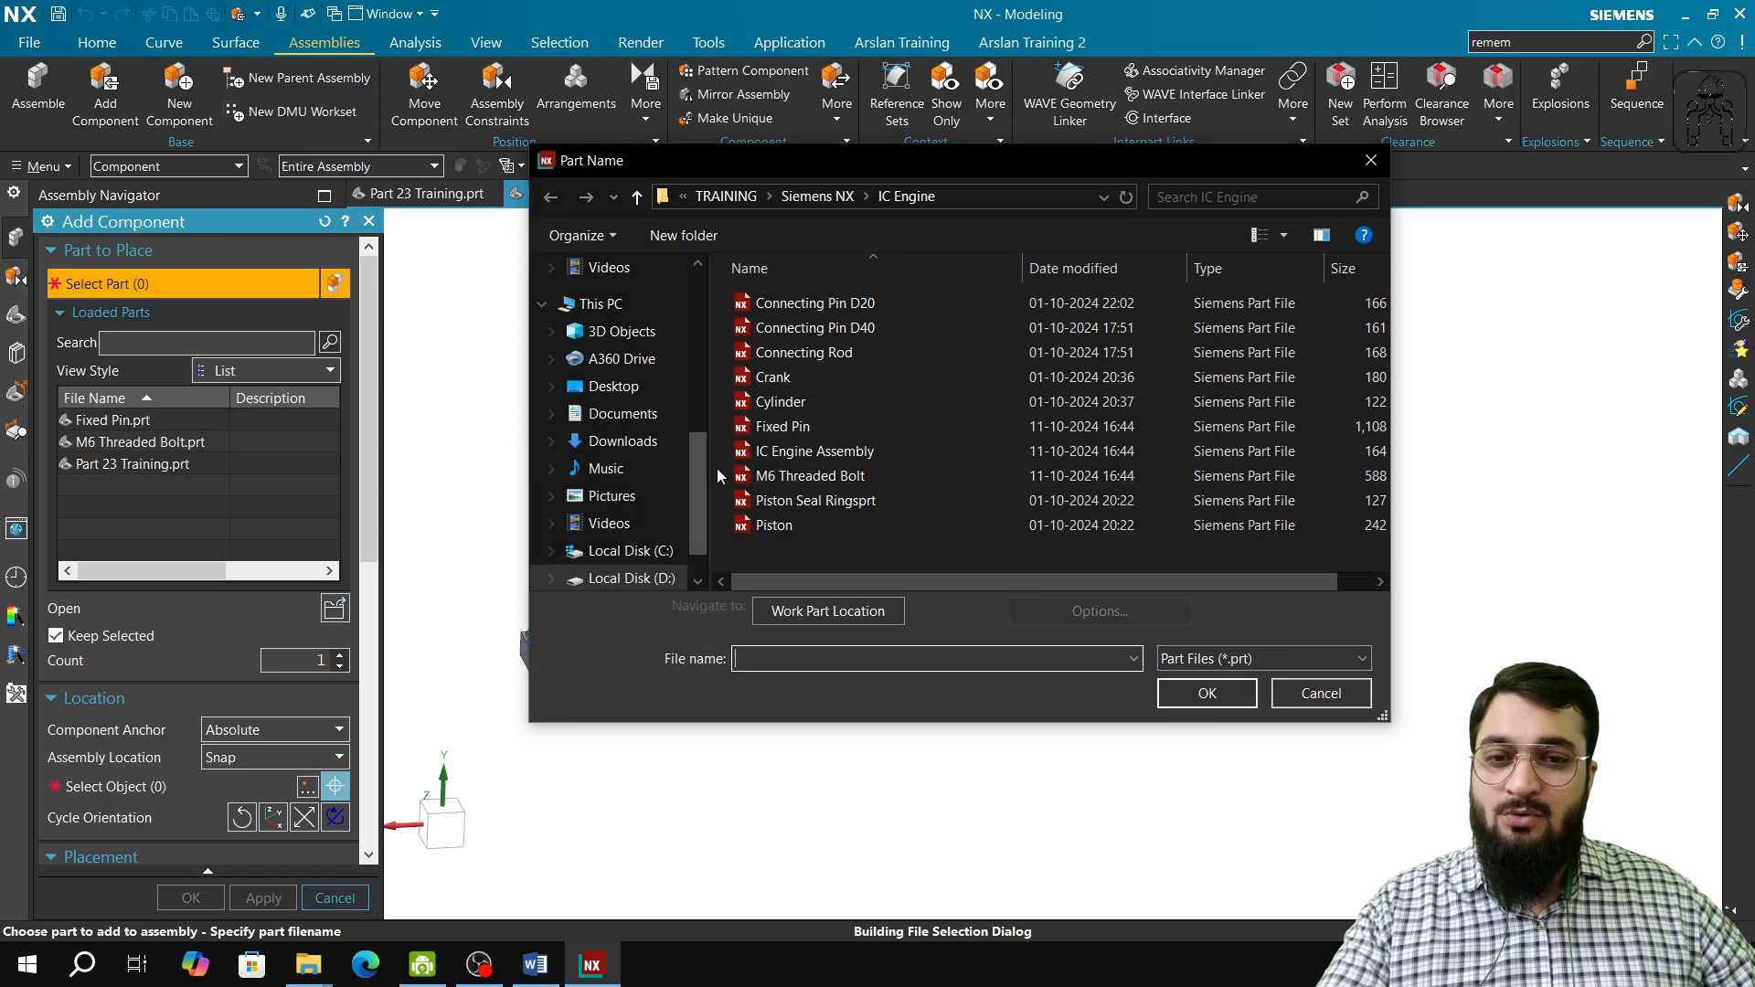
{"action": "left_click", "coordinate": [832, 451]}
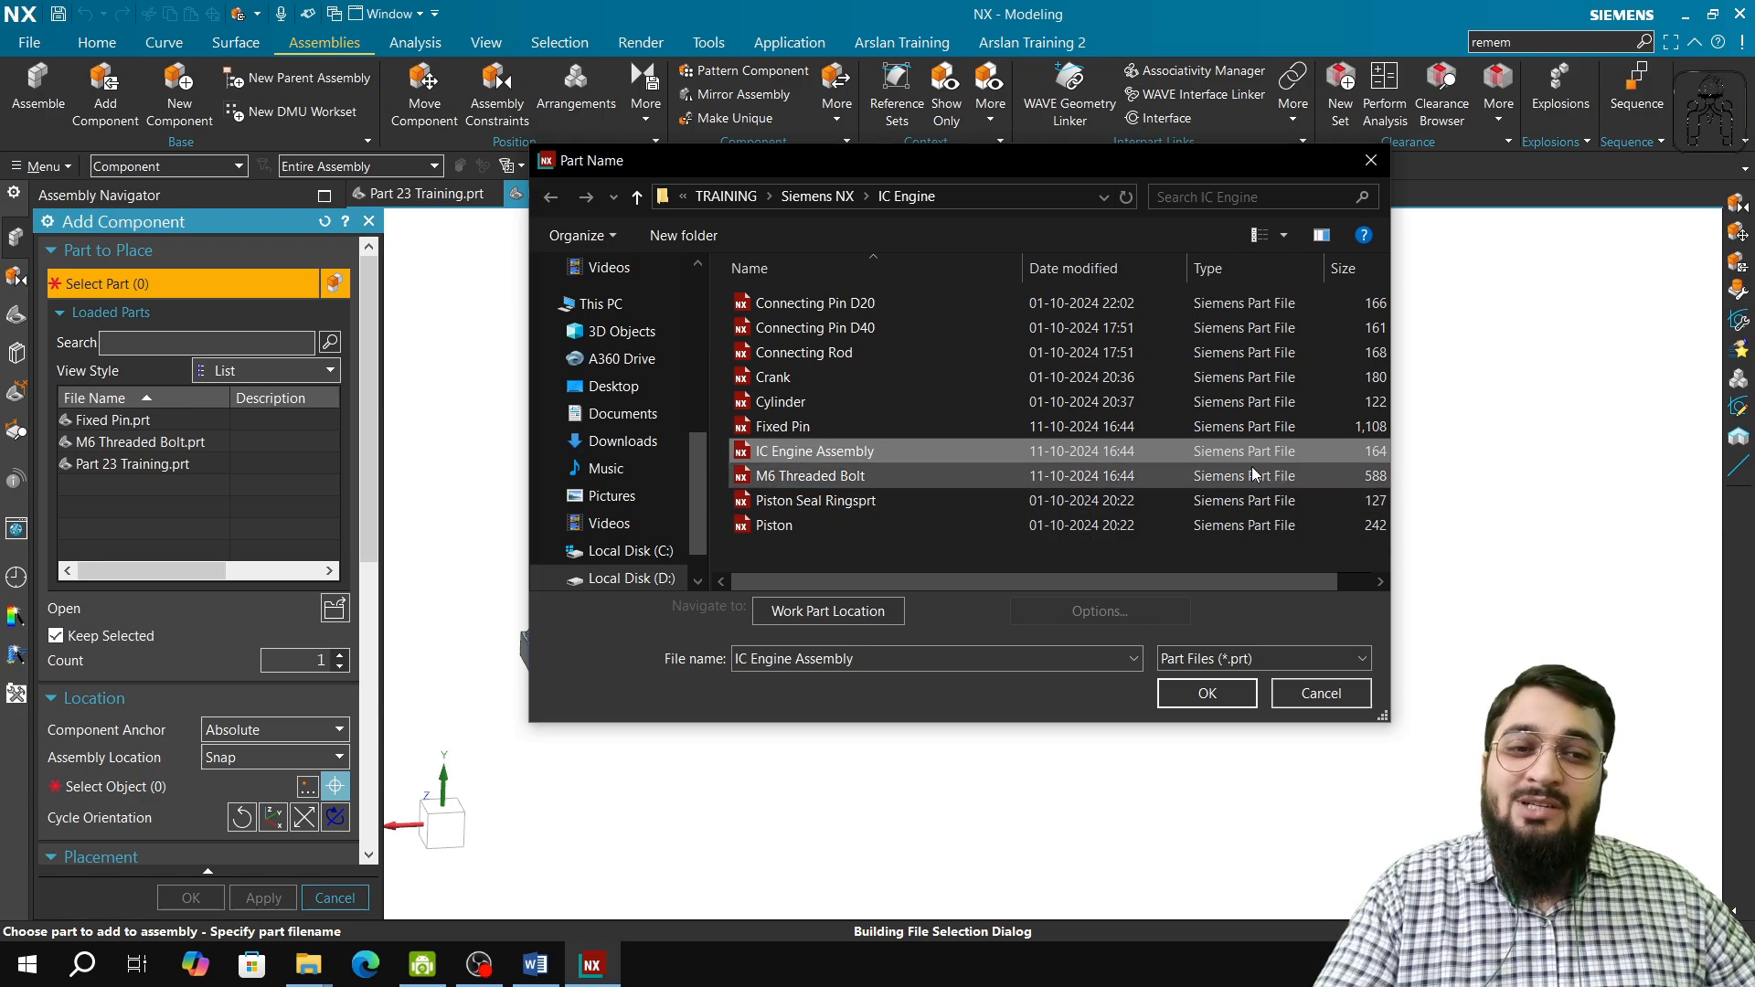
{"action": "double_click", "coordinate": [766, 457]}
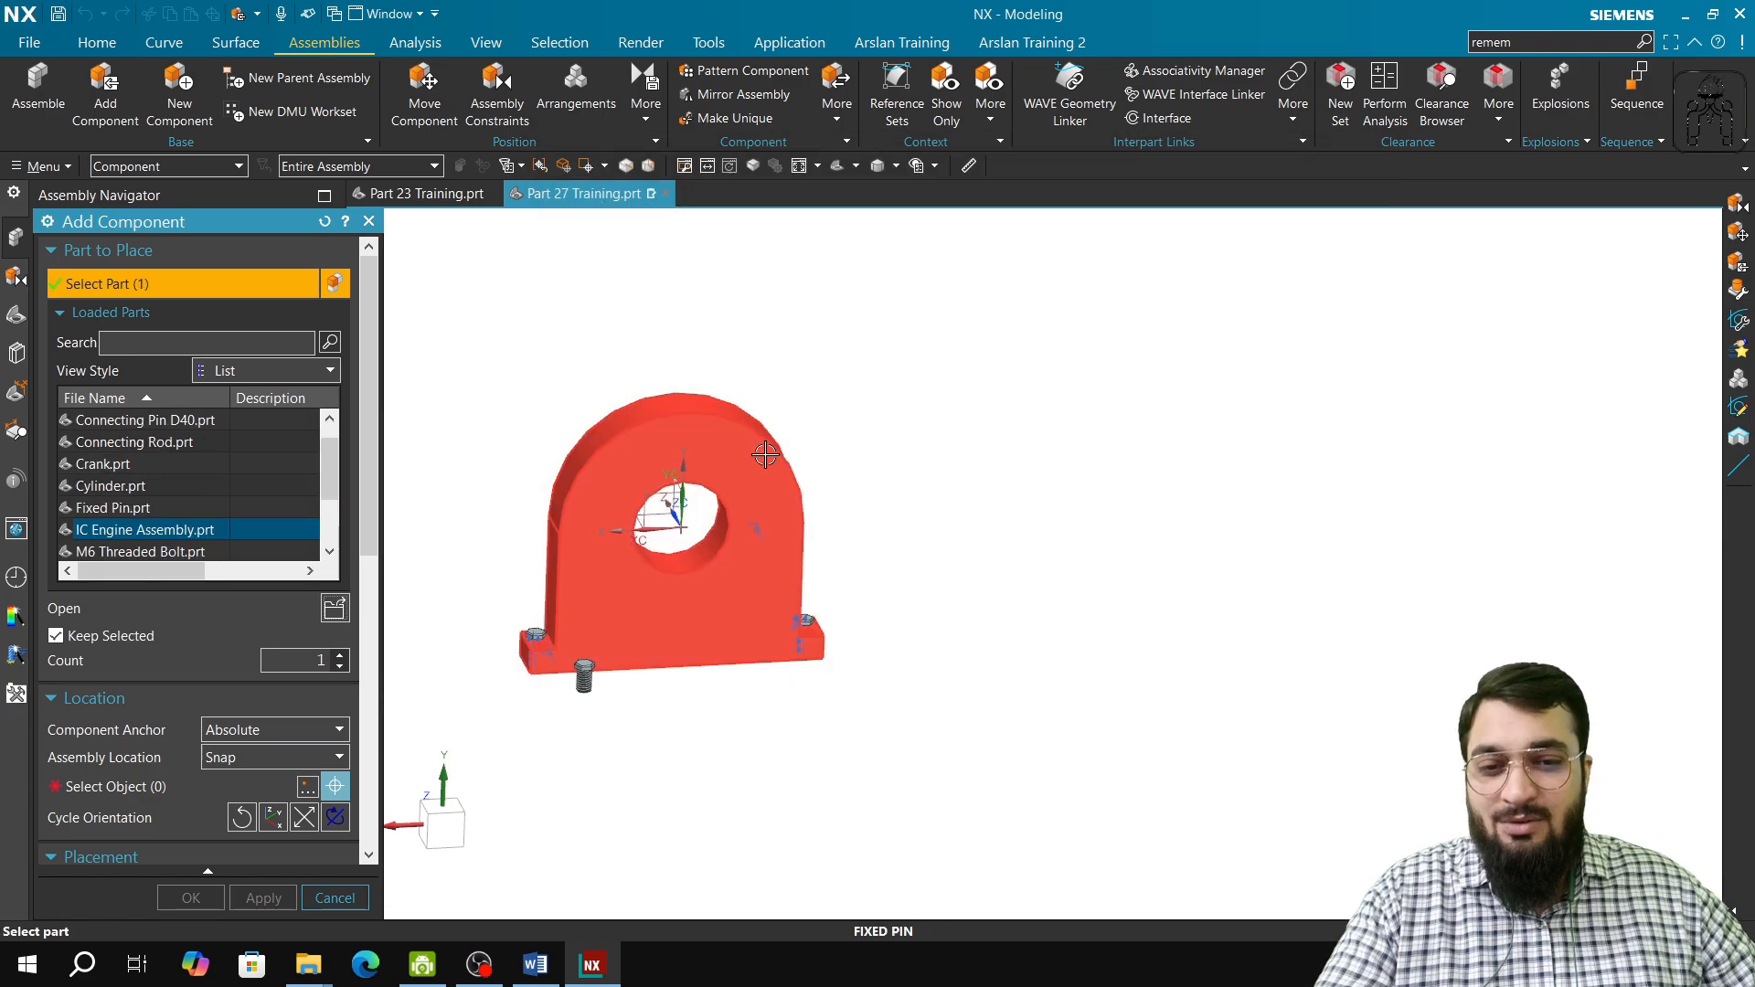
- Place one copy of IC Engine Assembly in open space beside the Fixed Pin and finish adding components
{"action": "left_click", "coordinate": [142, 788]}
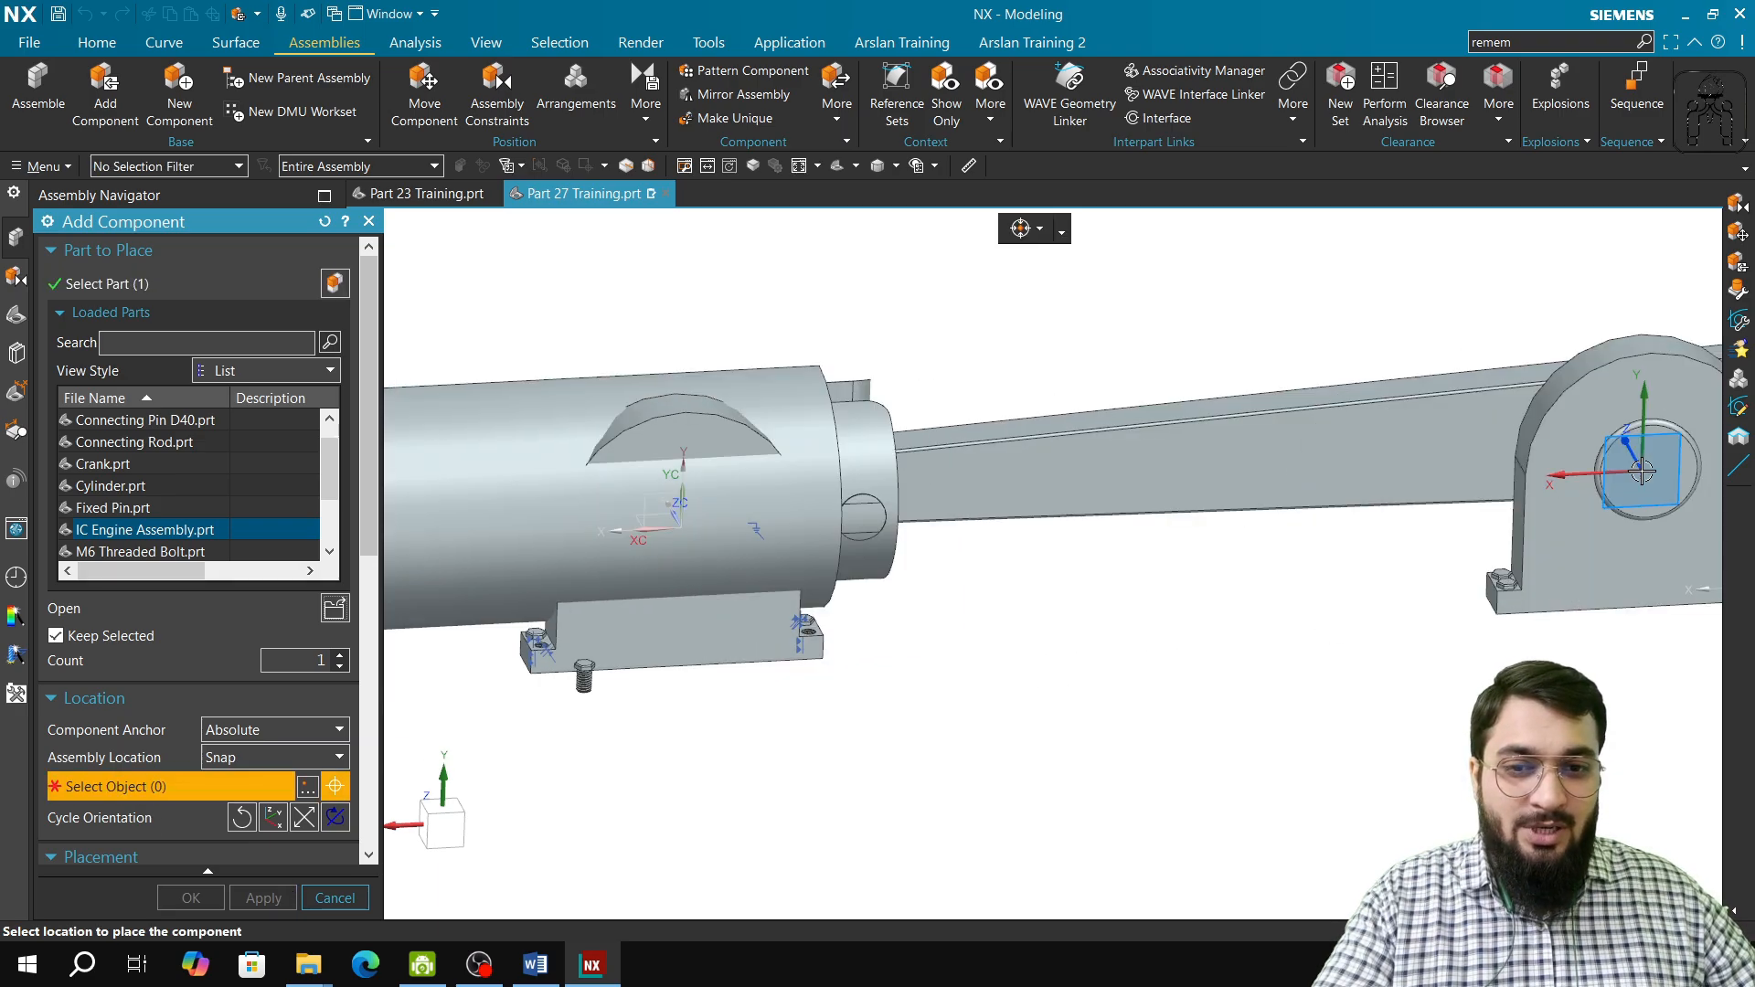
{"action": "scroll", "coordinate": [1643, 470], "scroll_direction": "down", "scroll_amount": 5}
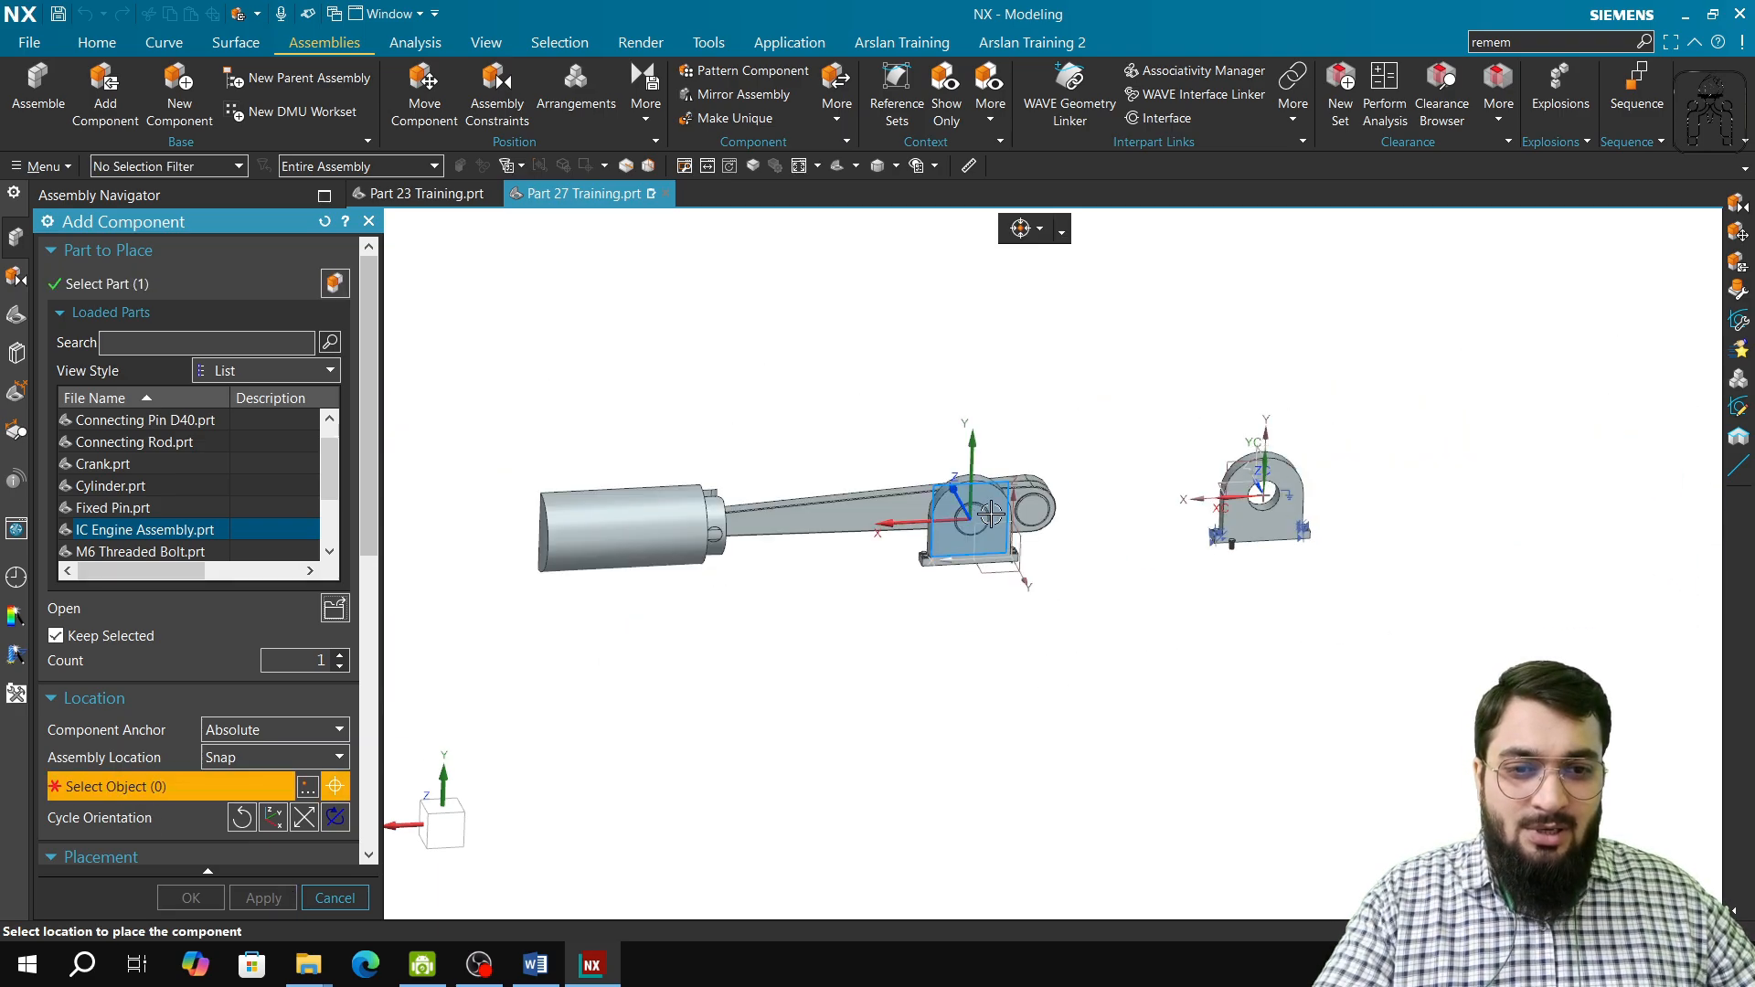
{"action": "left_click", "coordinate": [1042, 500]}
{"action": "left_click", "coordinate": [264, 897]}
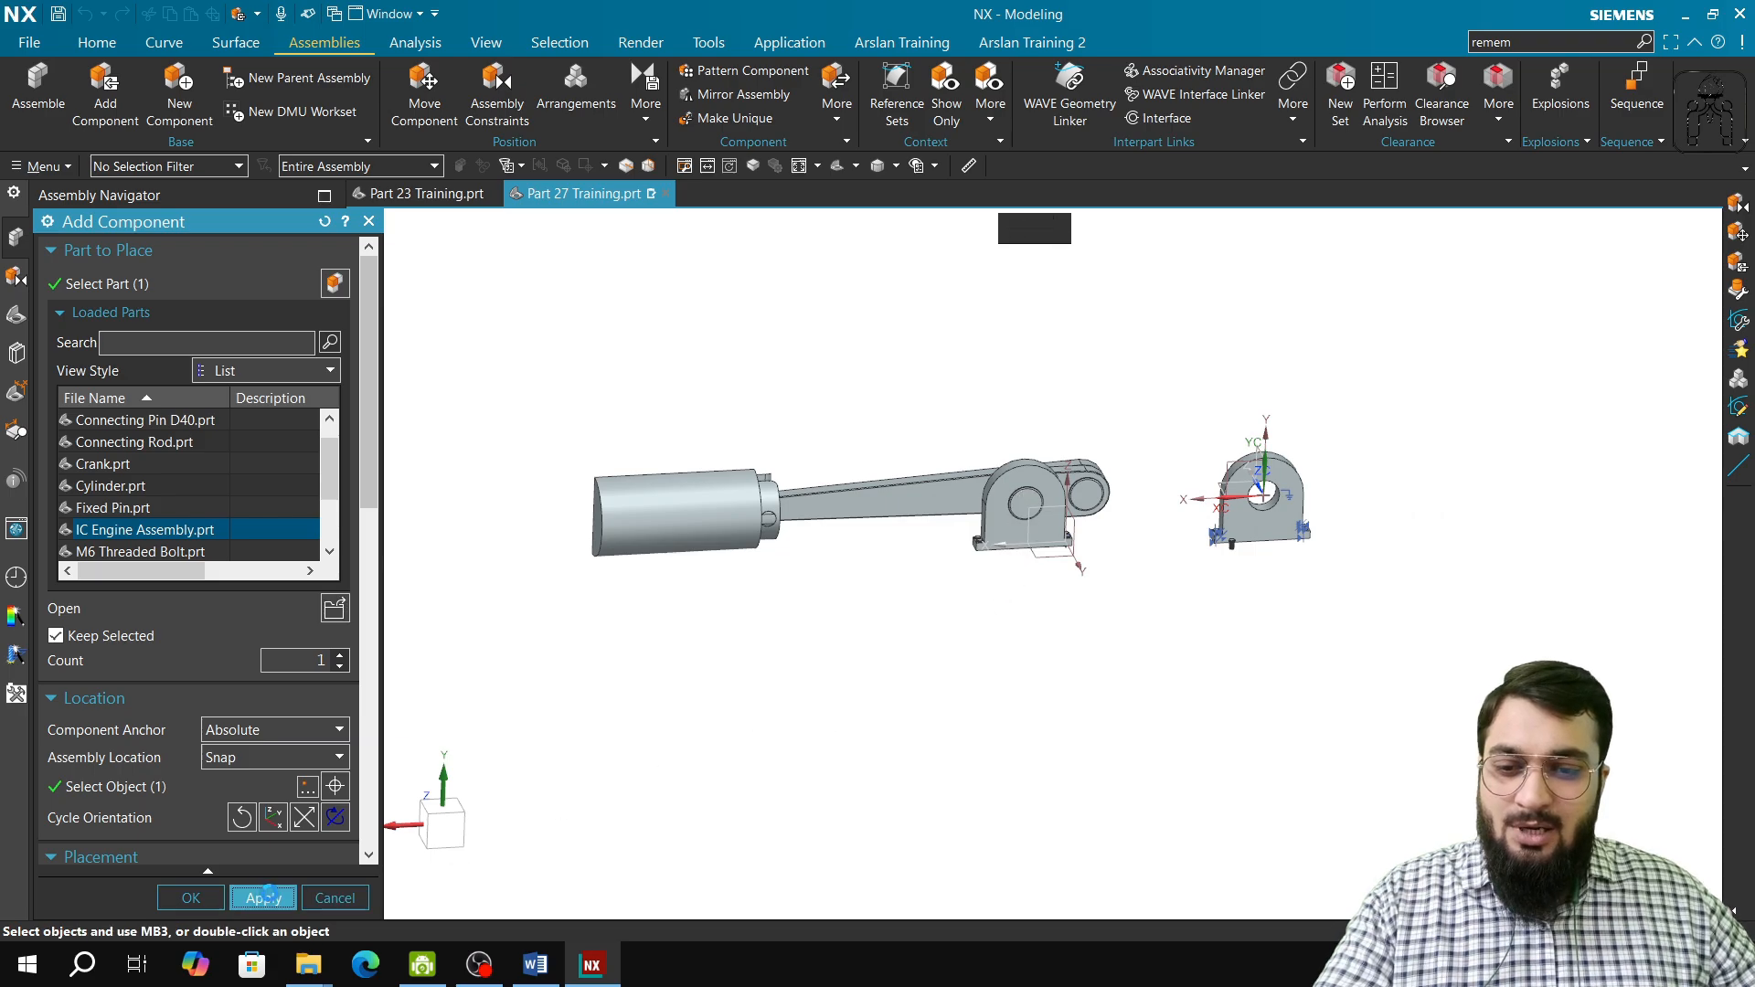
{"action": "left_click", "coordinate": [334, 898]}
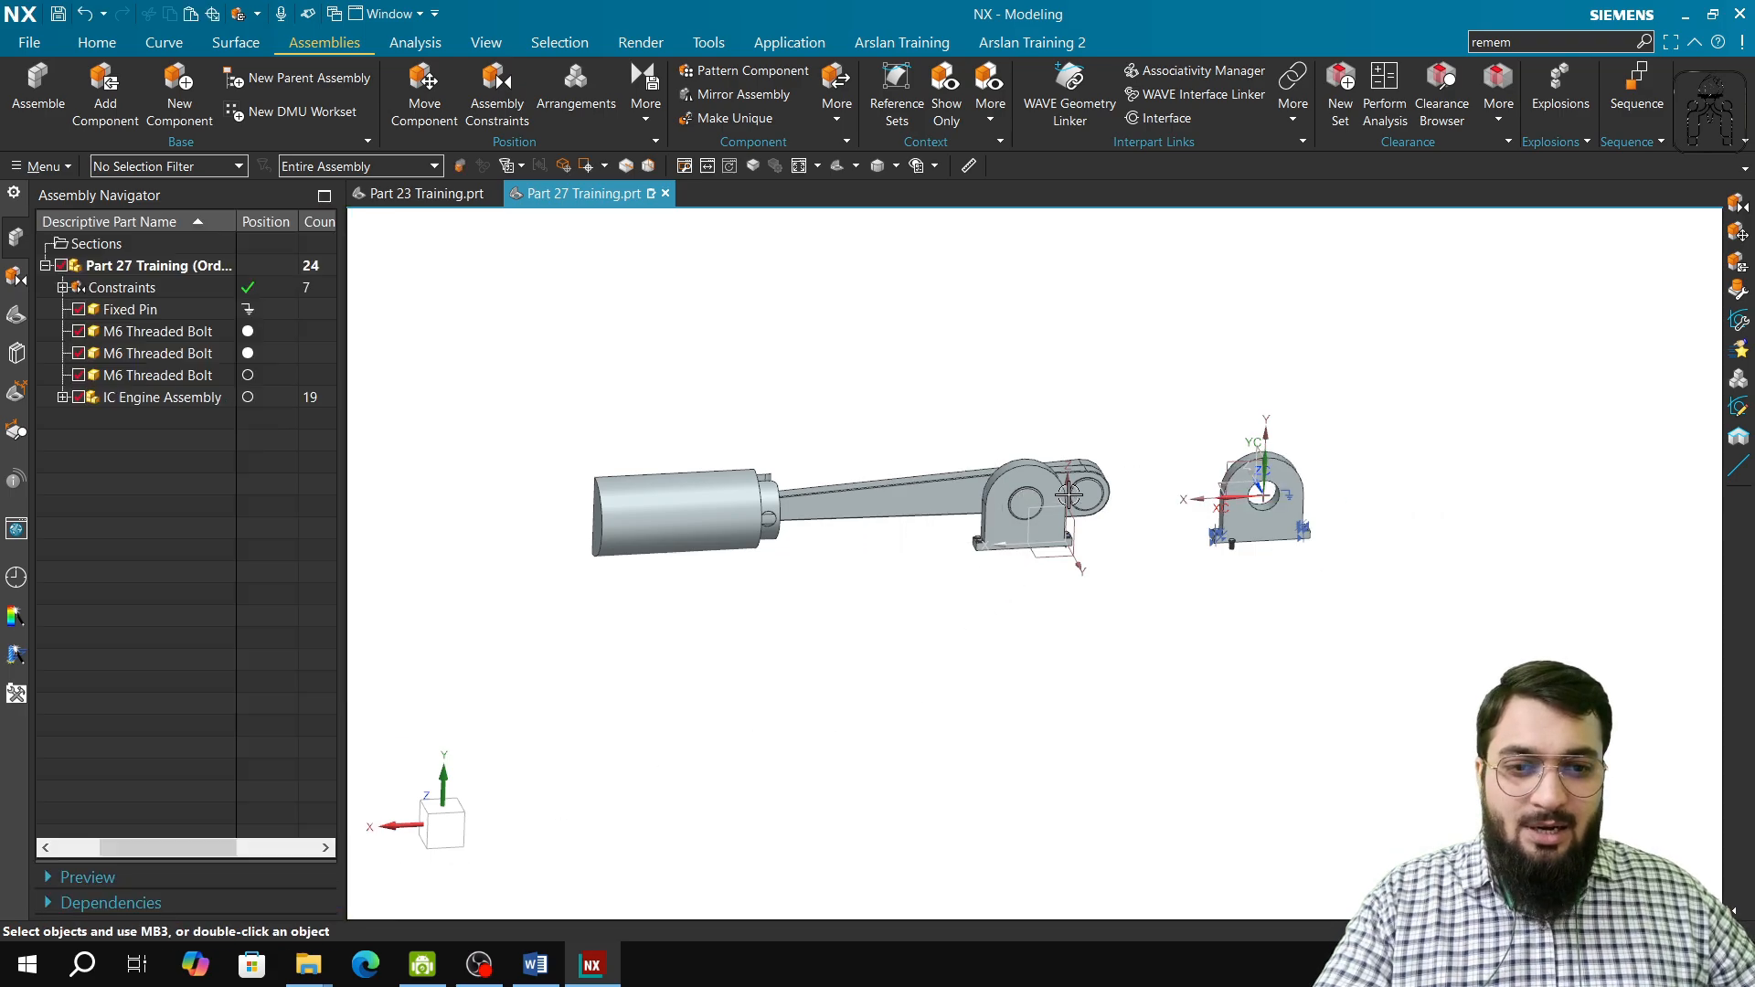
- Try moving the inserted engine's connecting rod until its handle origin reaches about X 623.8, Y -10.1, Z 40 mm, and discard the change
{"action": "middle_click_drag", "start_coordinate": [1068, 493], "coordinate": [1383, 395]}
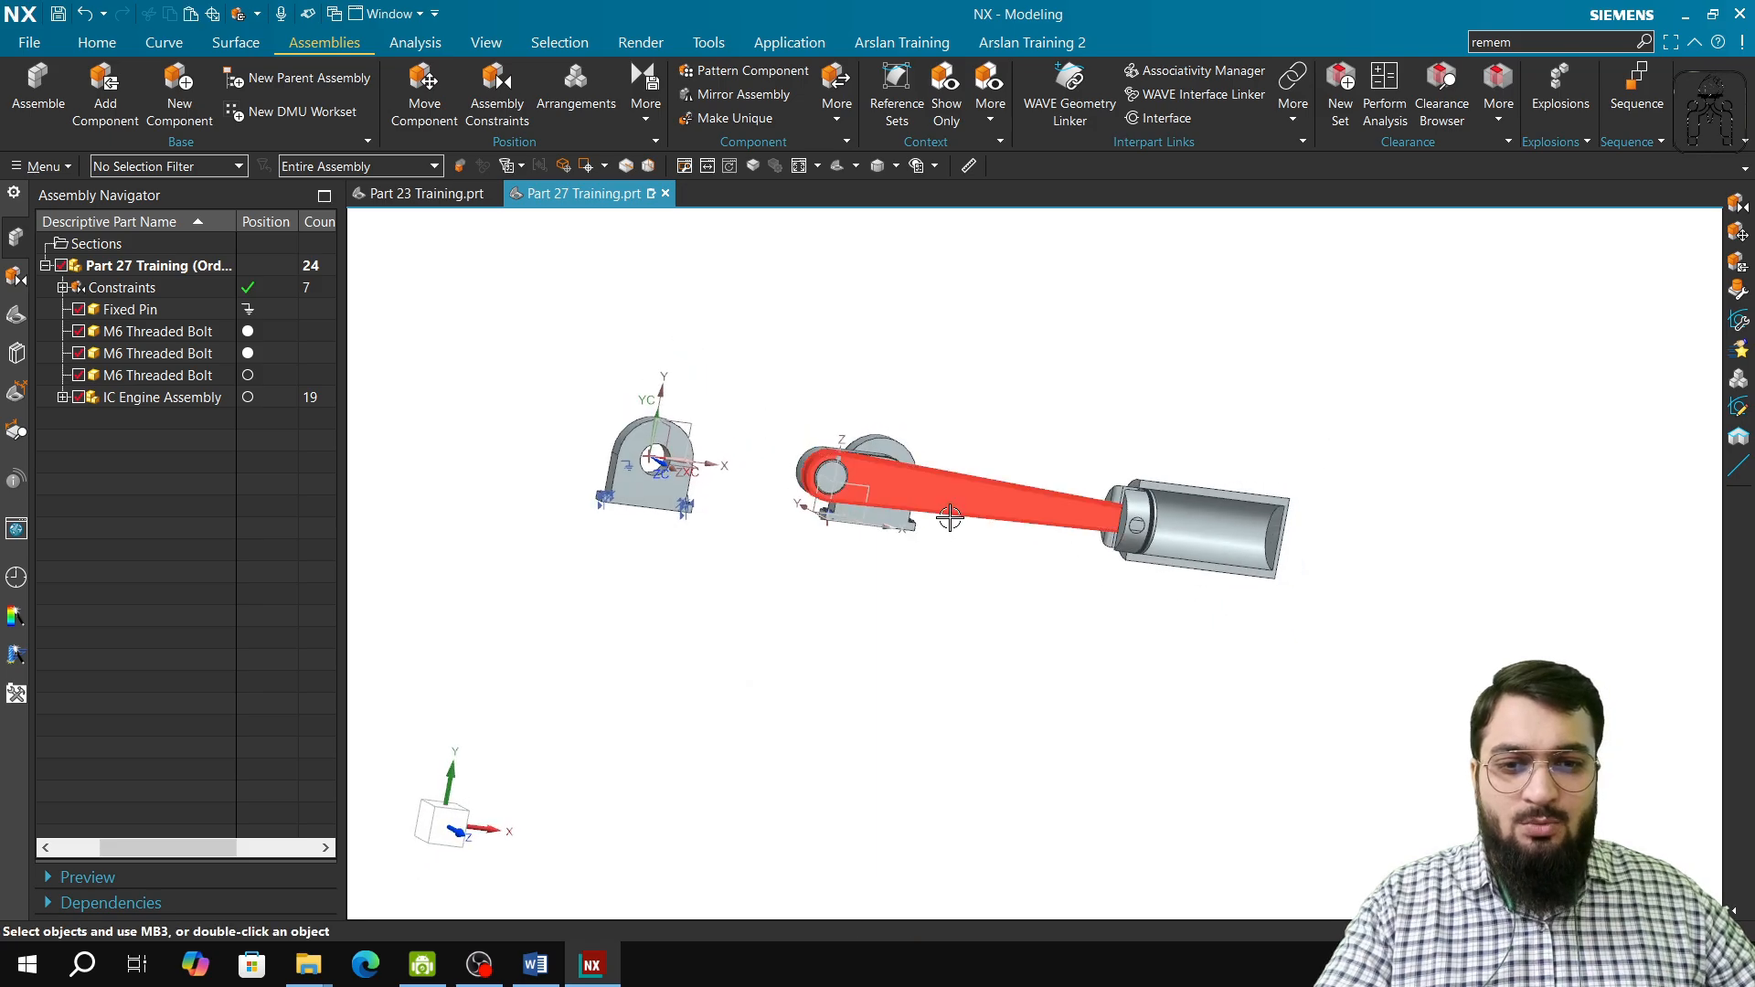
{"action": "left_click", "coordinate": [950, 518]}
{"action": "left_click", "coordinate": [424, 91]}
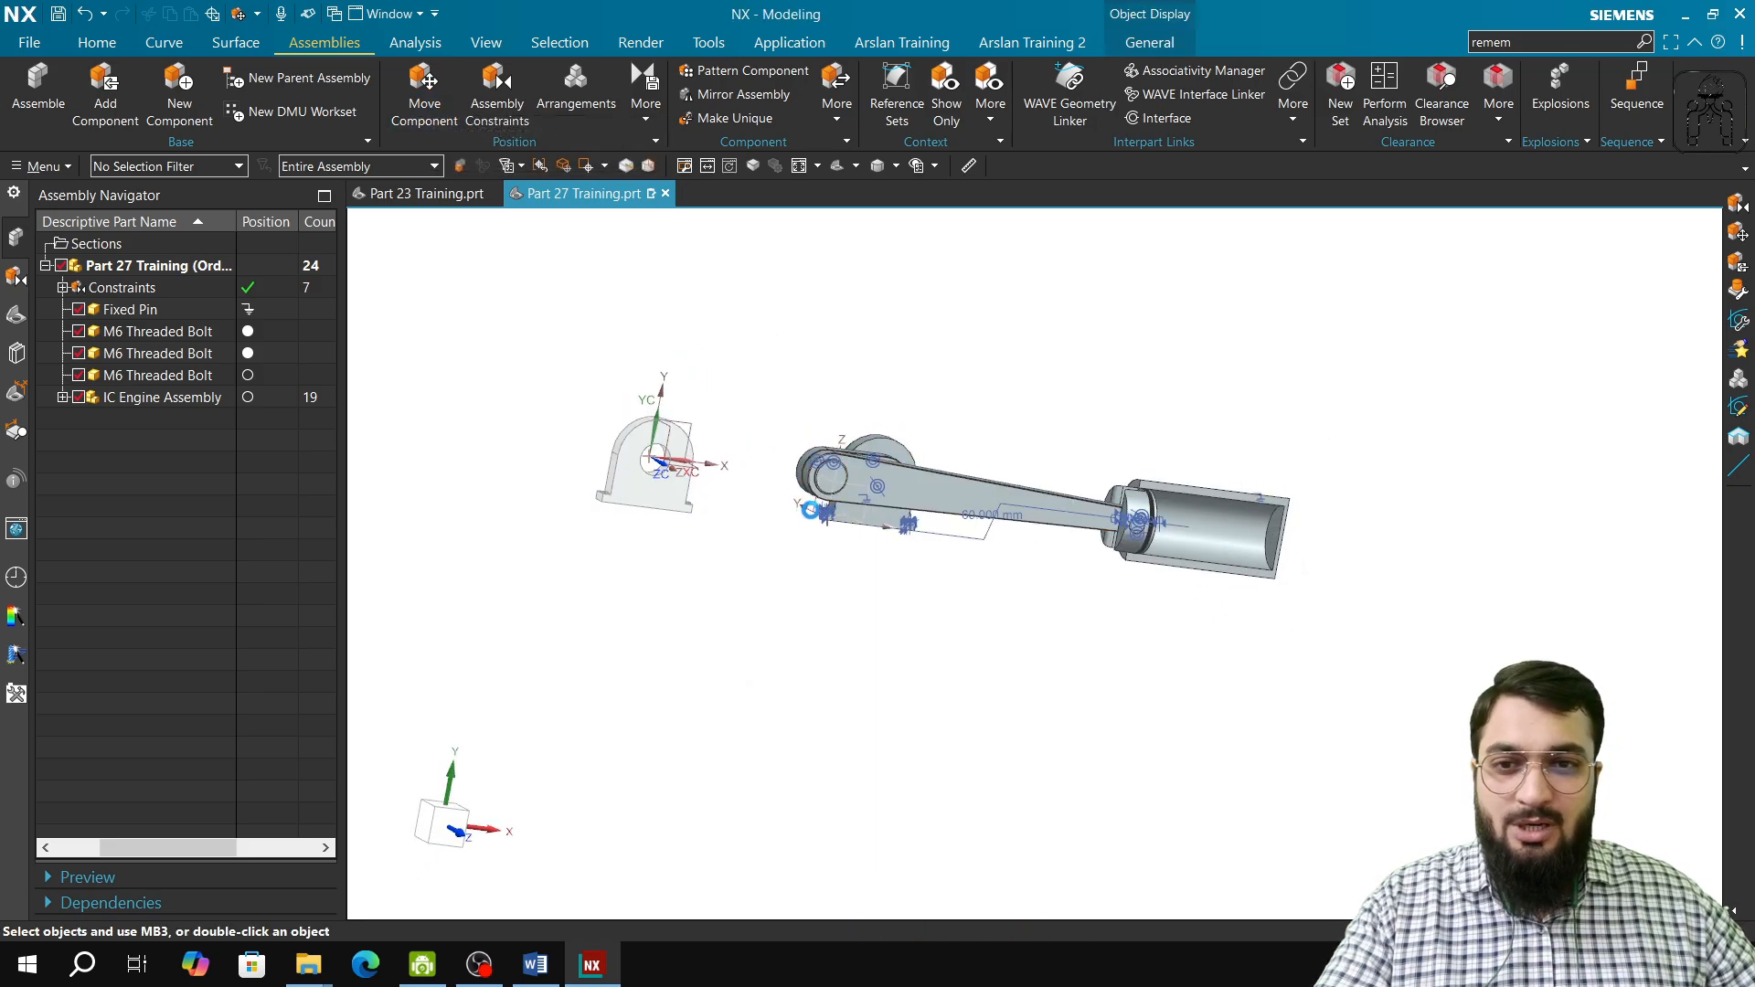
{"action": "left_click_drag", "start_coordinate": [973, 469], "coordinate": [1152, 516]}
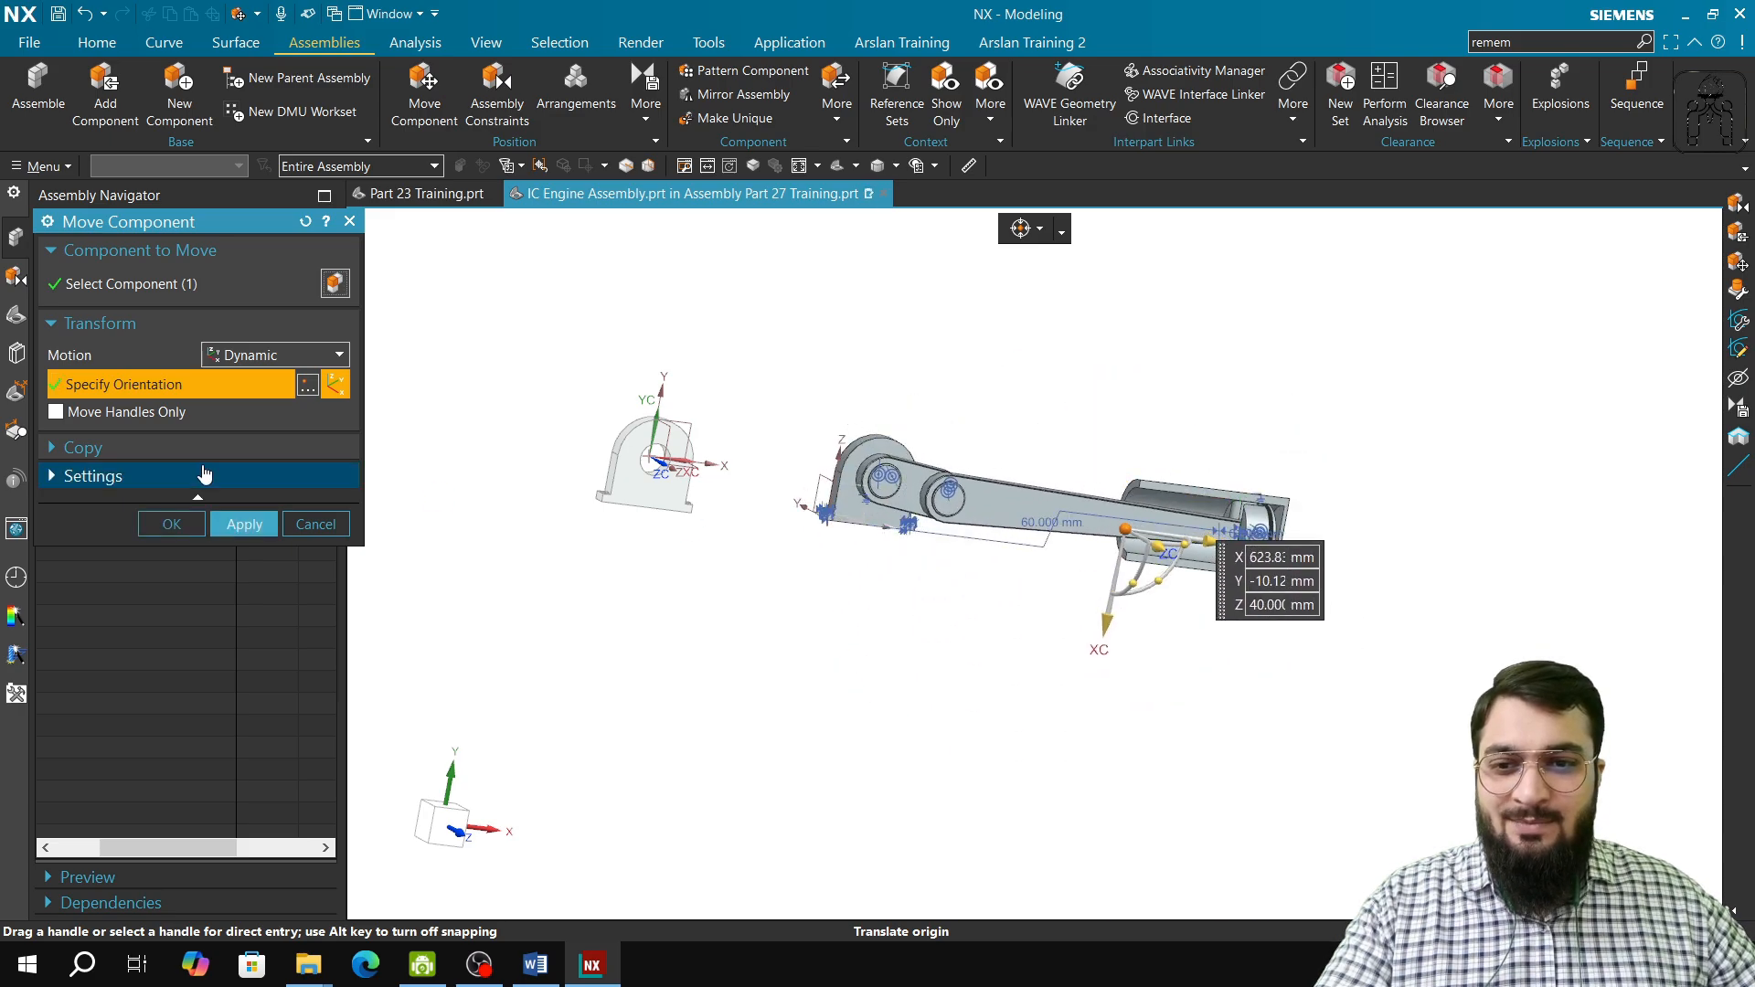
{"action": "left_click", "coordinate": [319, 526]}
- Expand IC Engine Assembly in the component tree and highlight its piston seal rings, piston, connecting pins and connecting rod one by one
{"action": "left_click", "coordinate": [969, 508]}
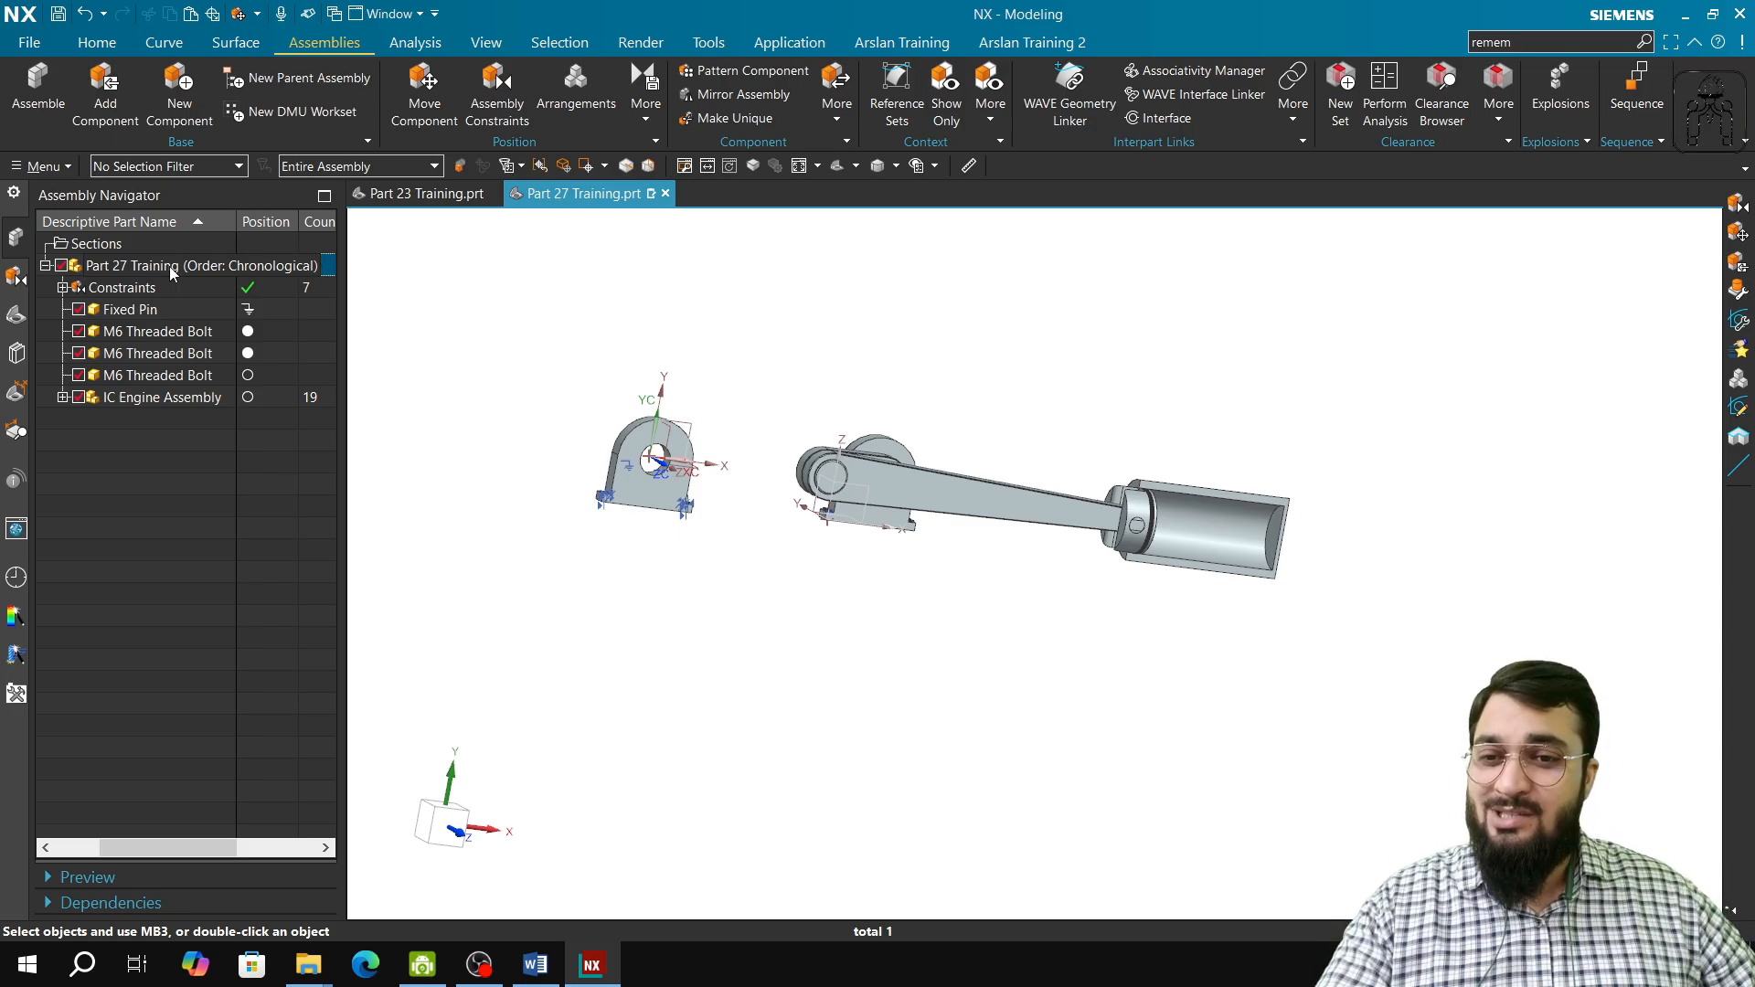
{"action": "left_click", "coordinate": [174, 402]}
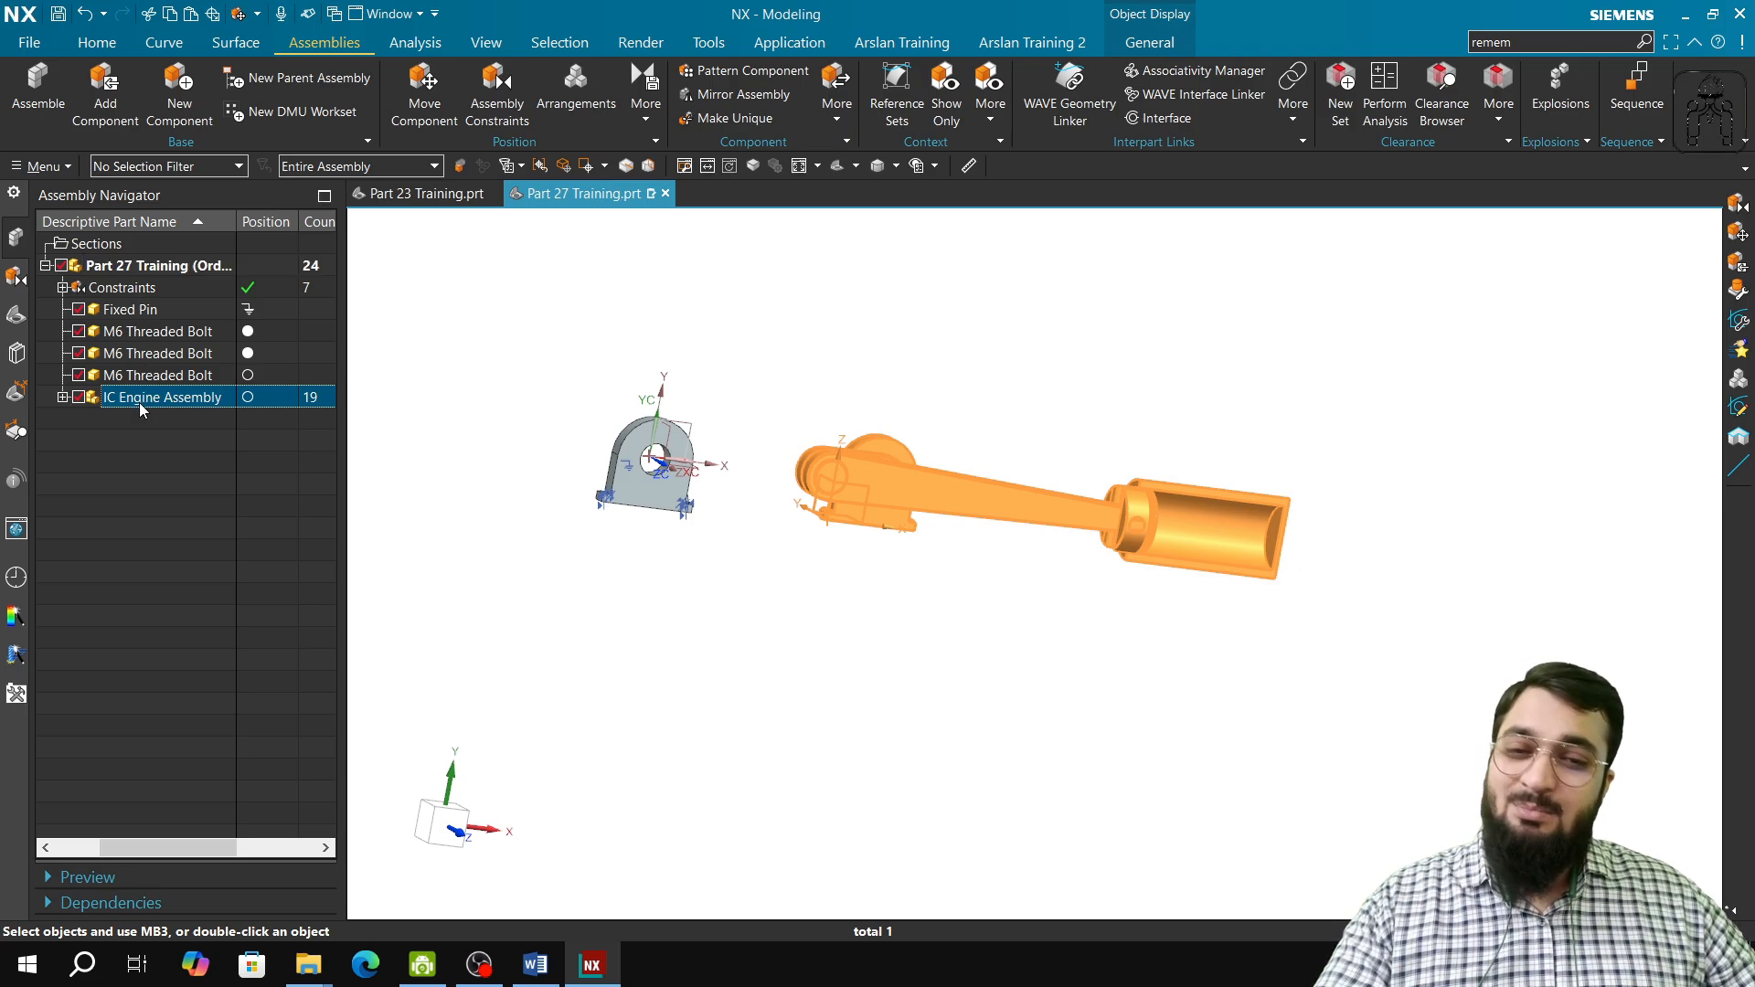
{"action": "left_click", "coordinate": [63, 397]}
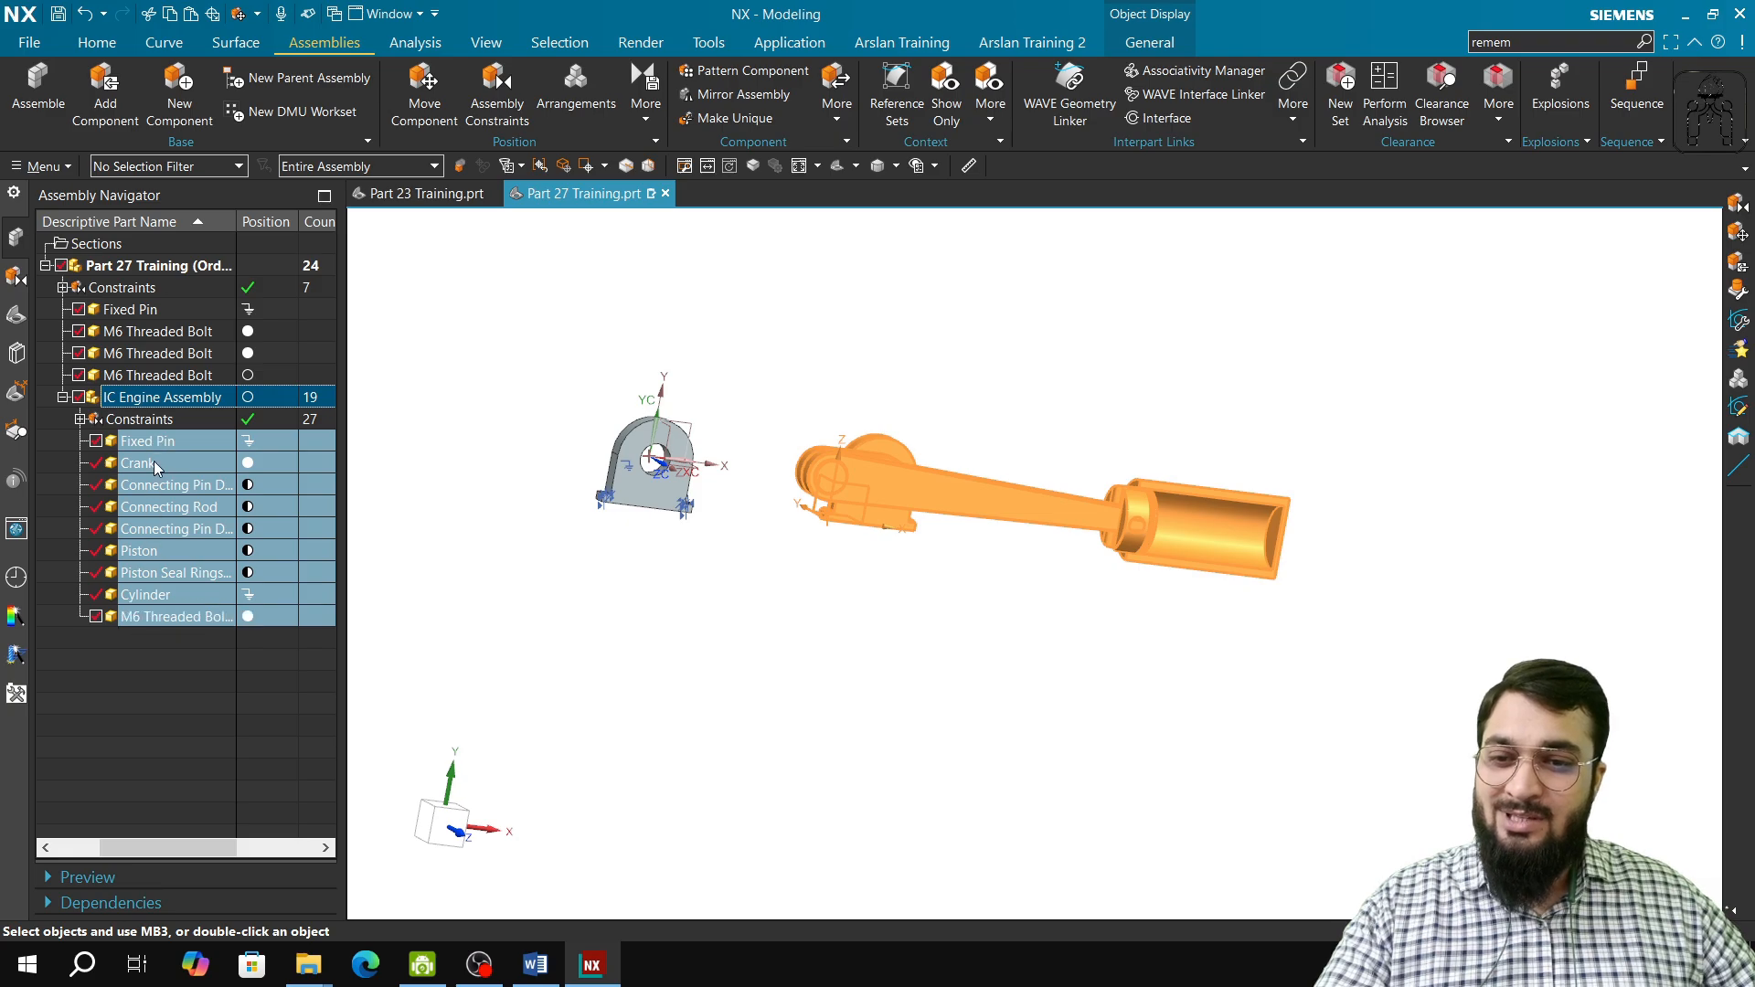
{"action": "left_click", "coordinate": [188, 568]}
{"action": "left_click", "coordinate": [195, 552]}
{"action": "left_click", "coordinate": [194, 533]}
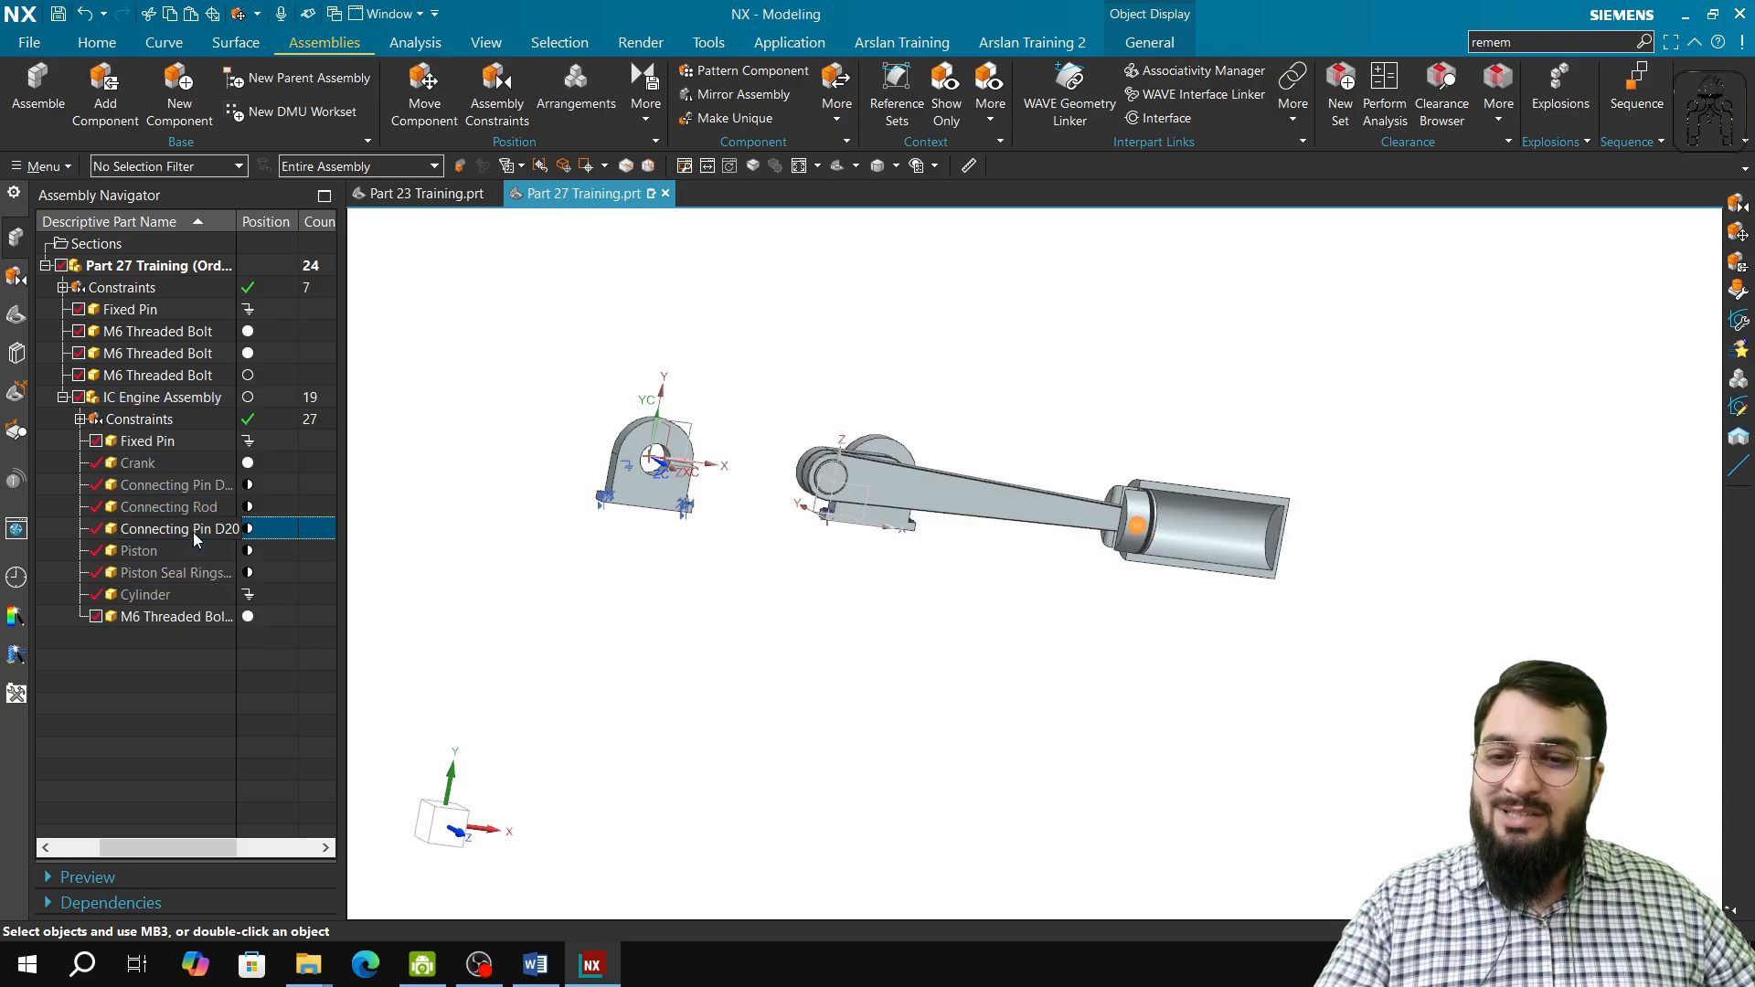
{"action": "left_click", "coordinate": [203, 508]}
{"action": "left_click", "coordinate": [206, 486]}
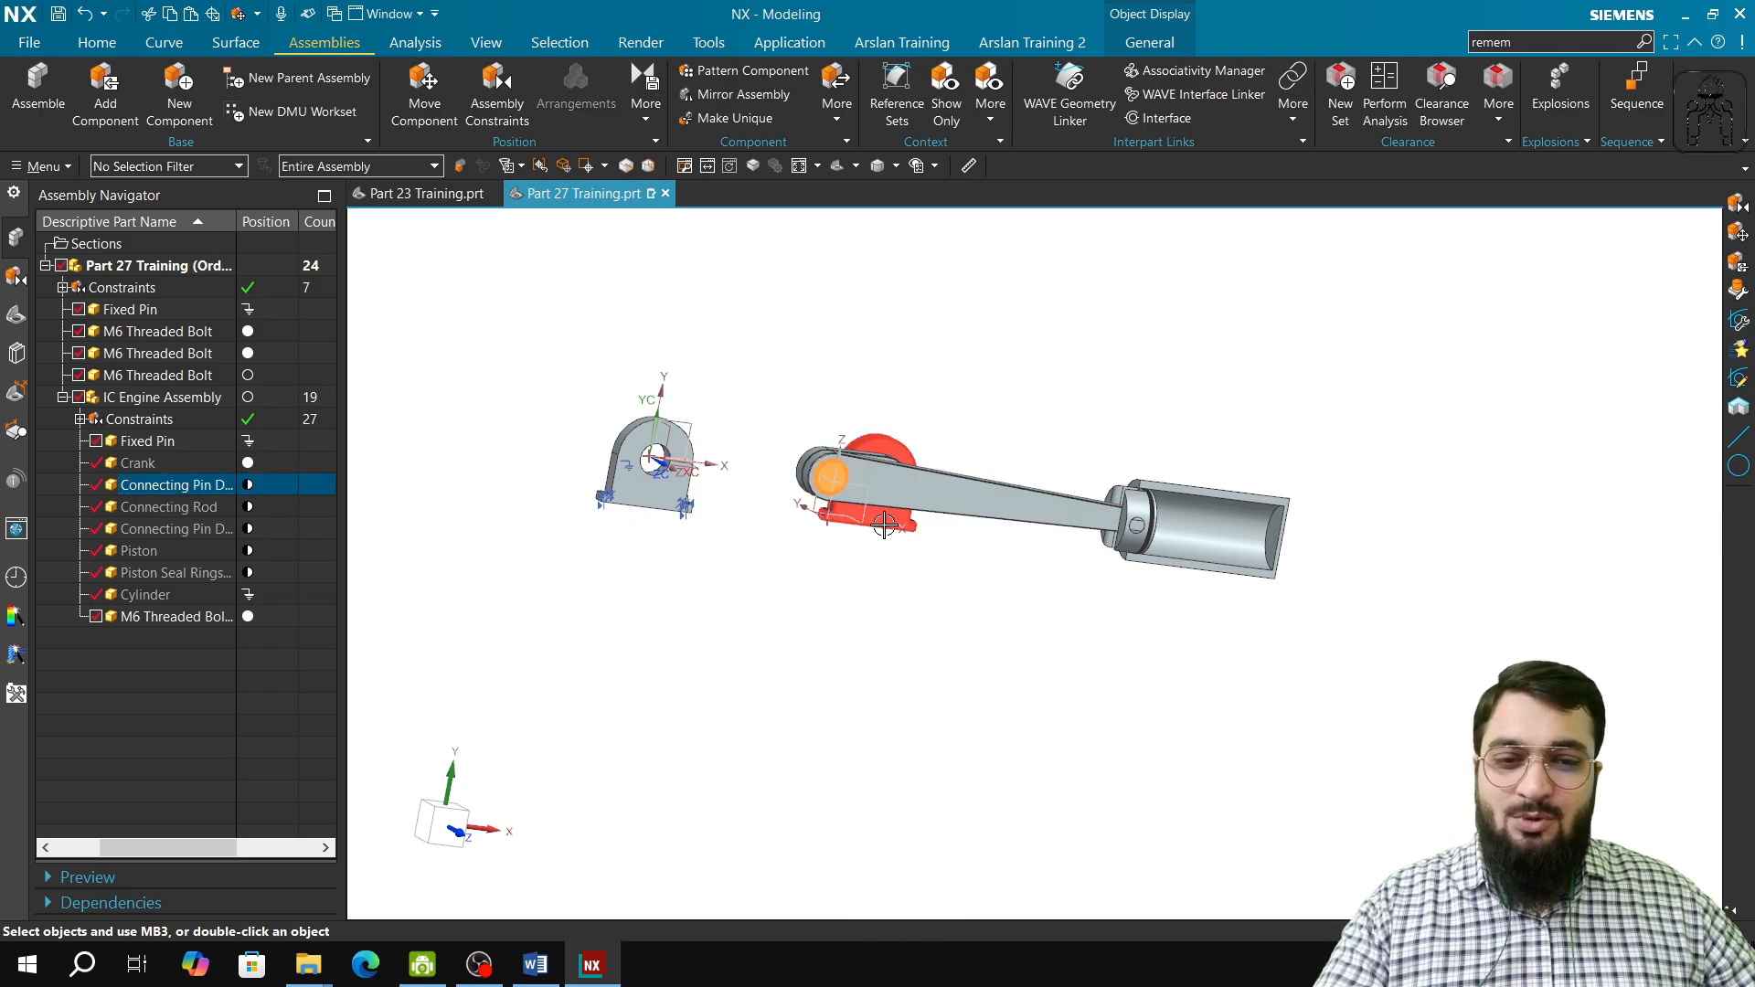
- Try moving the connecting rod again with Move Component to about X 508, Y -75.5, Z 40 mm, and discard the change
{"action": "left_click", "coordinate": [977, 490]}
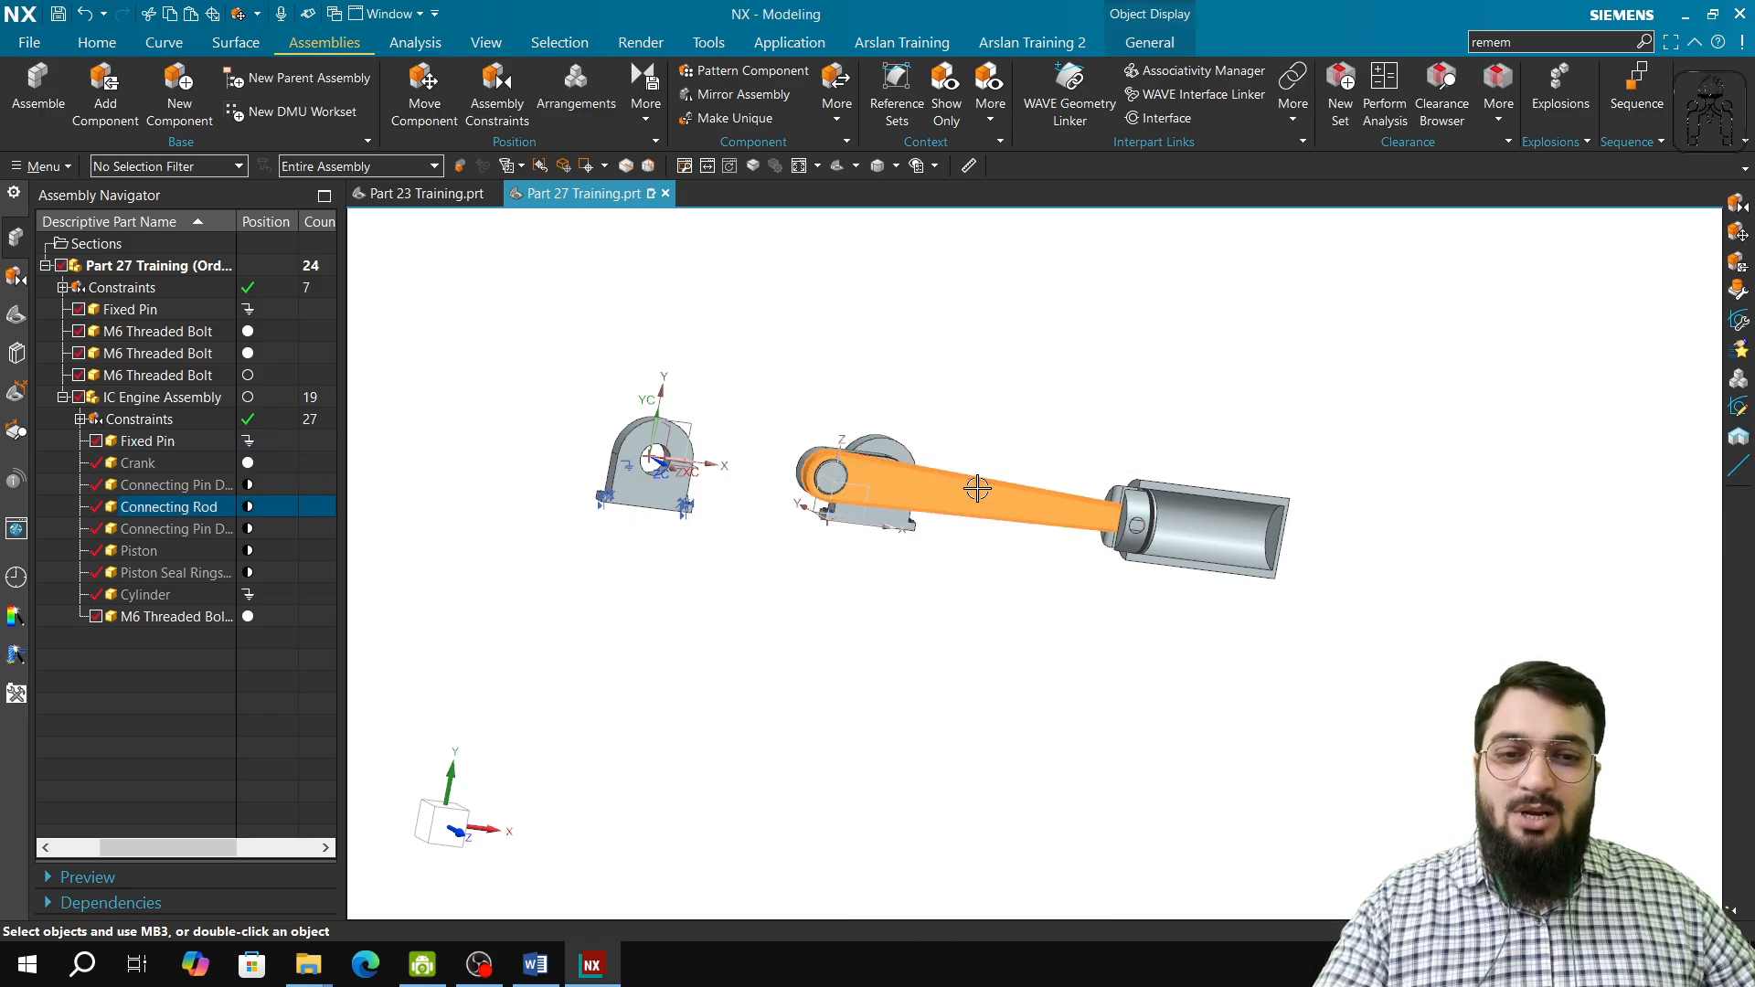
{"action": "left_click", "coordinate": [425, 99]}
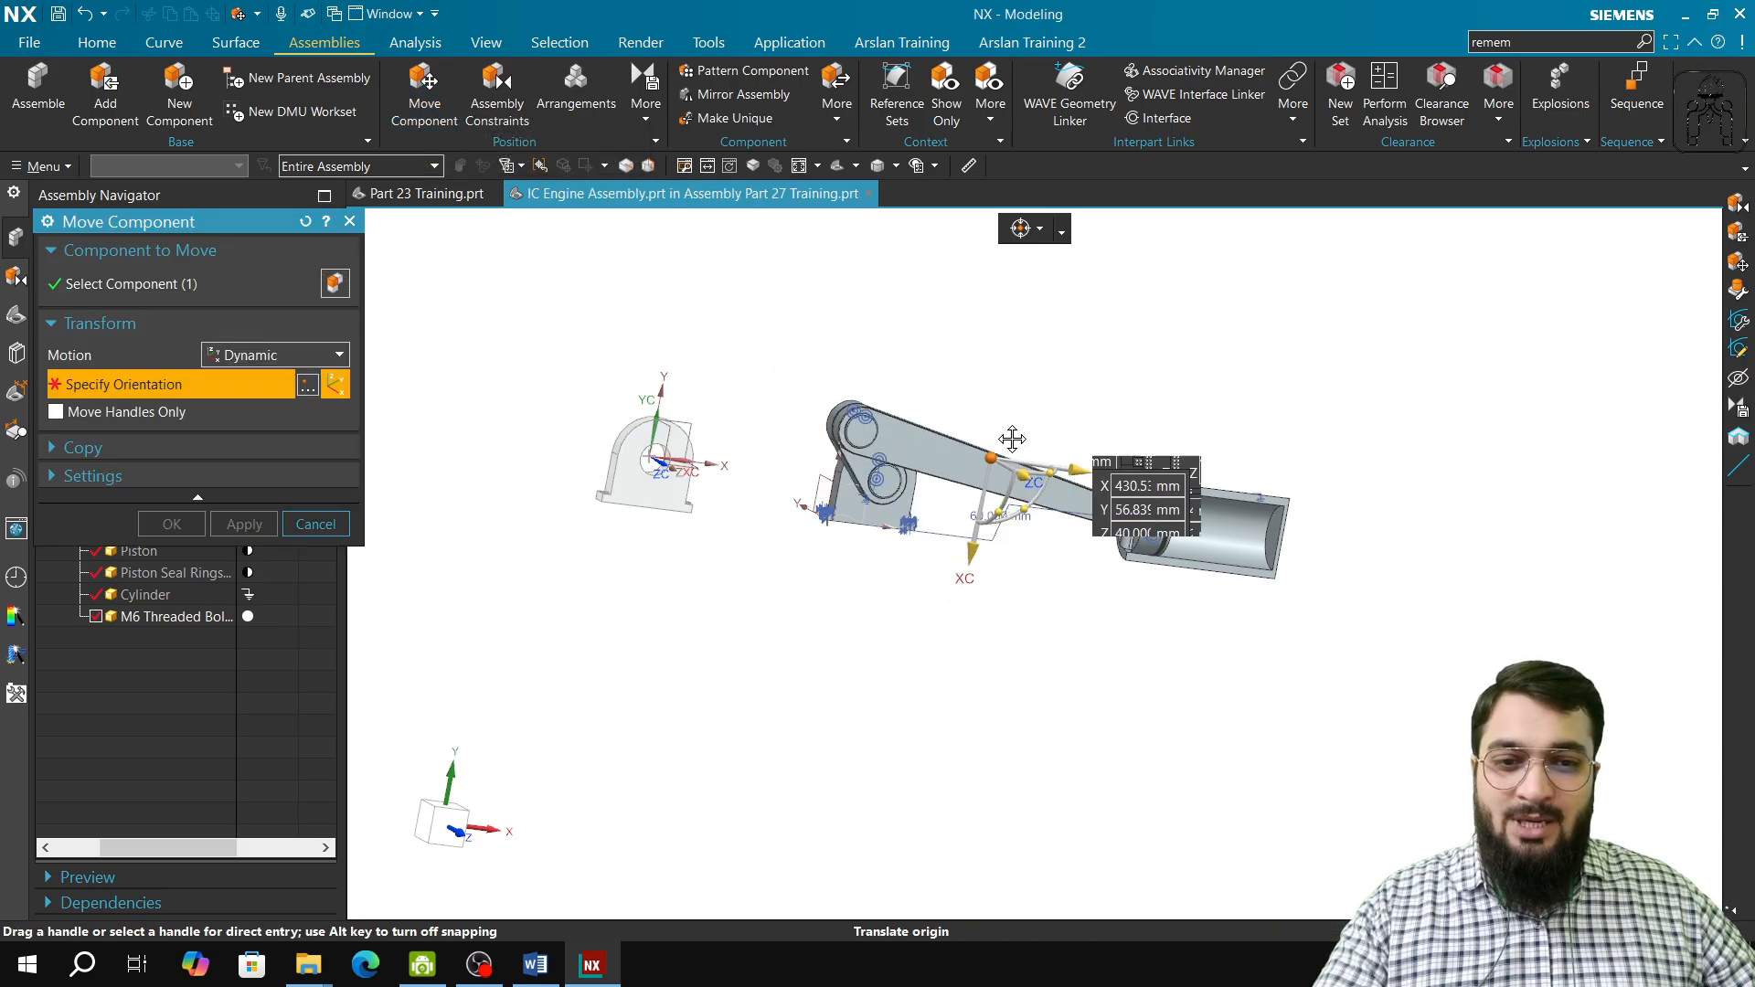
{"action": "left_click_drag", "start_coordinate": [1012, 438], "coordinate": [1030, 571]}
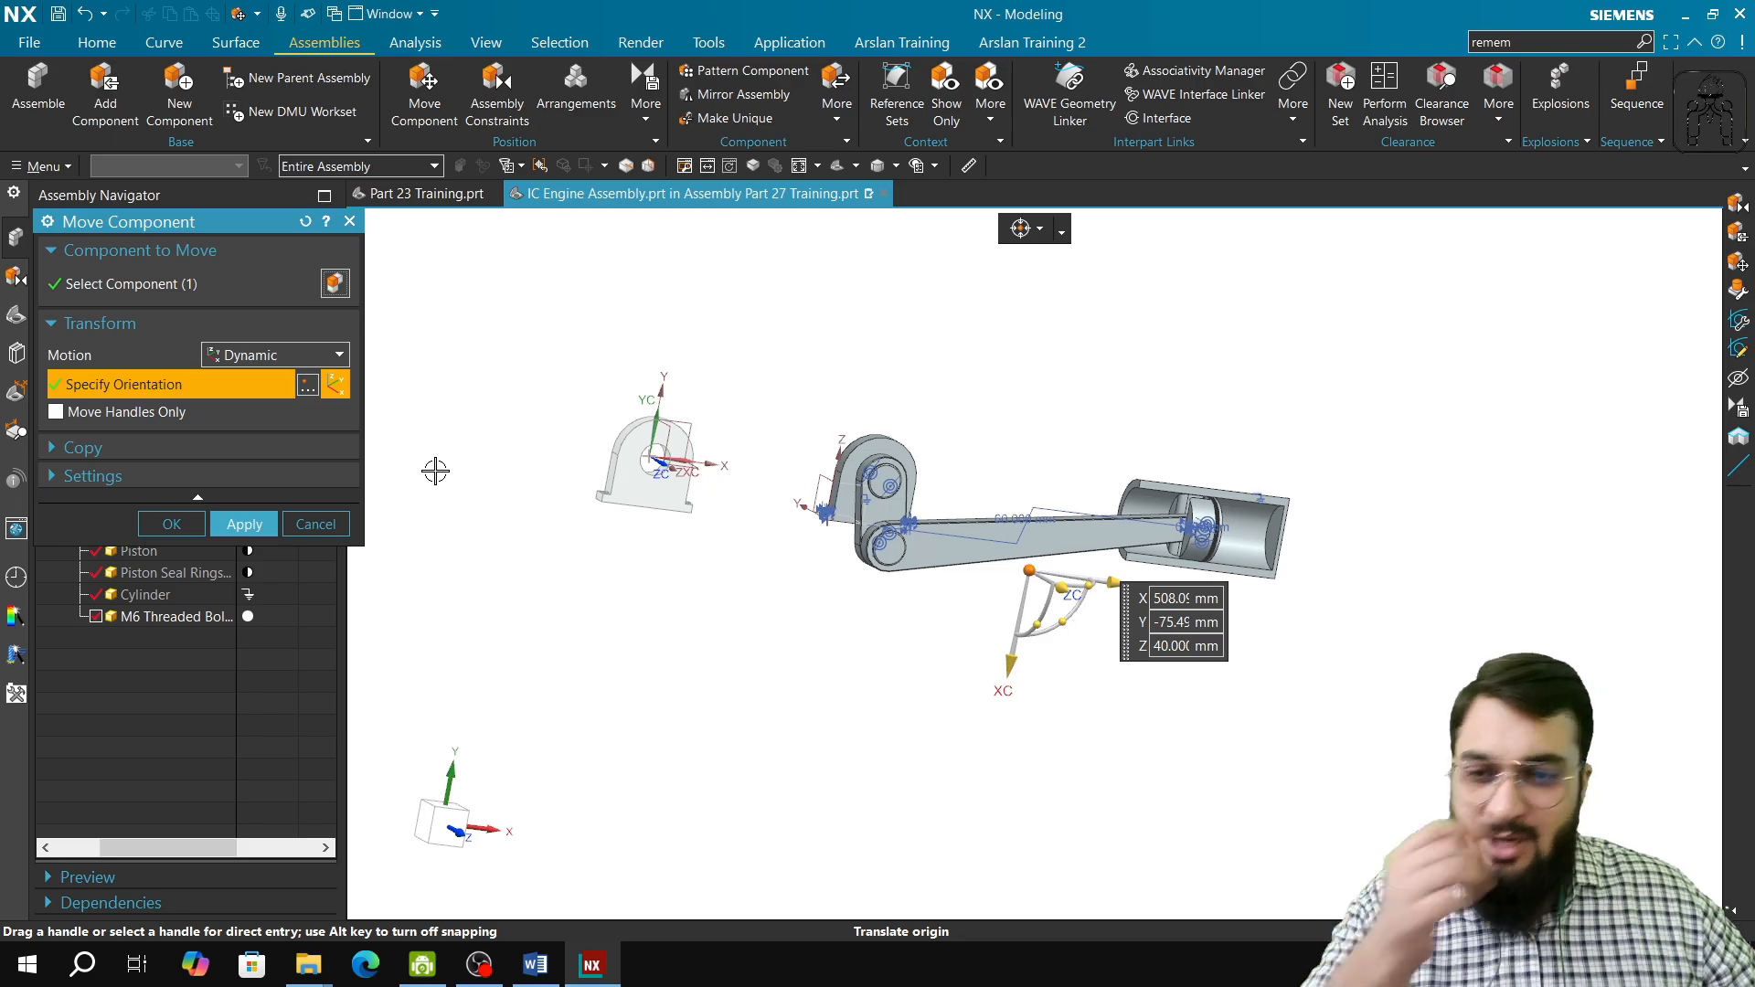
{"action": "left_click", "coordinate": [308, 523]}
{"action": "left_click", "coordinate": [917, 511]}
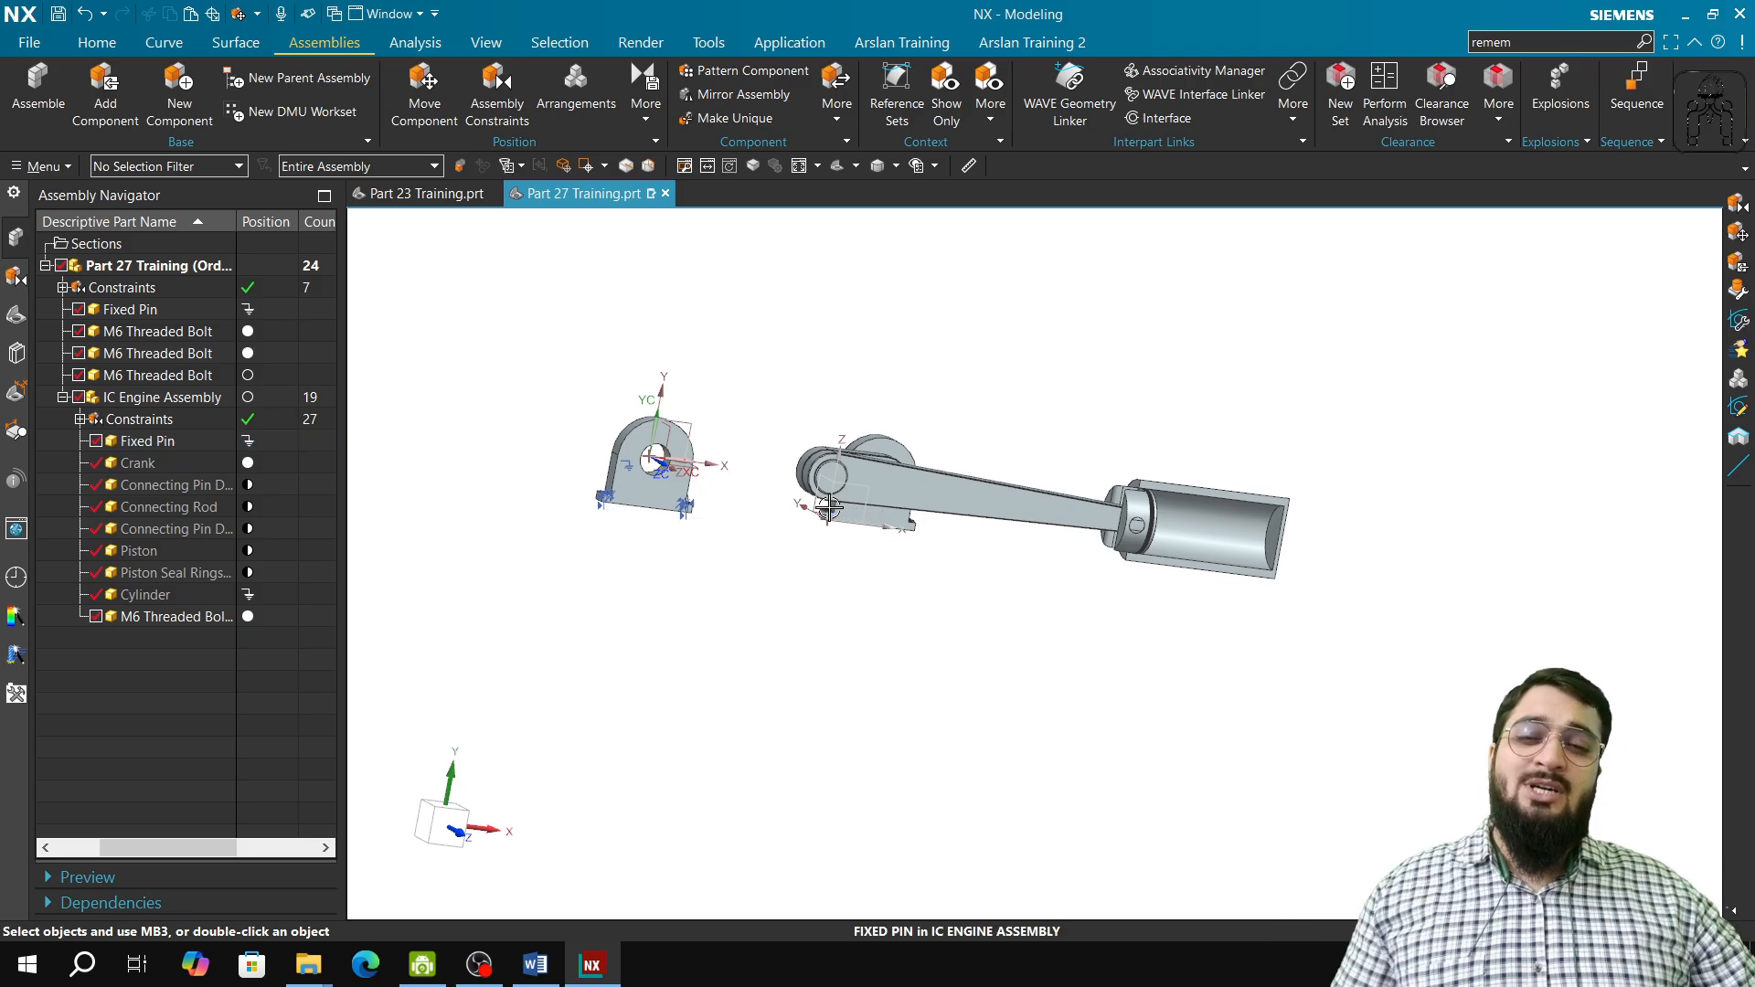
{"action": "middle_click_drag", "start_coordinate": [787, 572], "coordinate": [813, 590]}
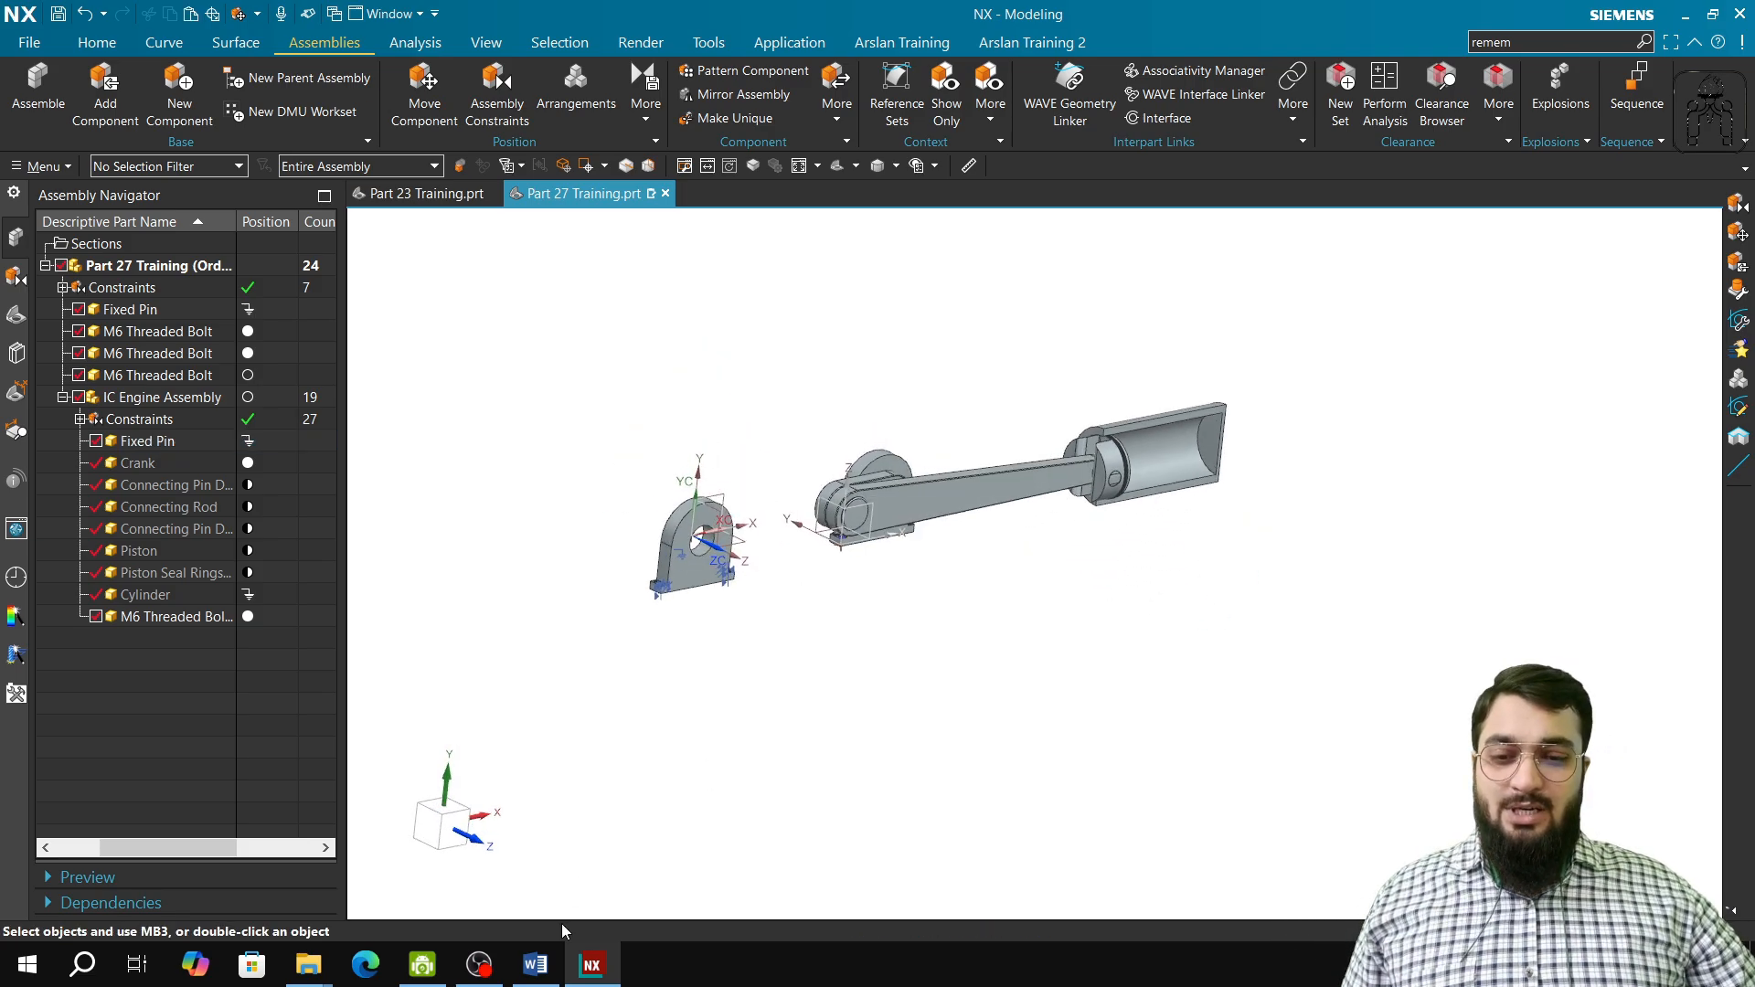
- Switch to the training syllabus in Word and review the Part 28 topics and the upcoming assembly constraint parts through Part 34
{"action": "left_click", "coordinate": [486, 967]}
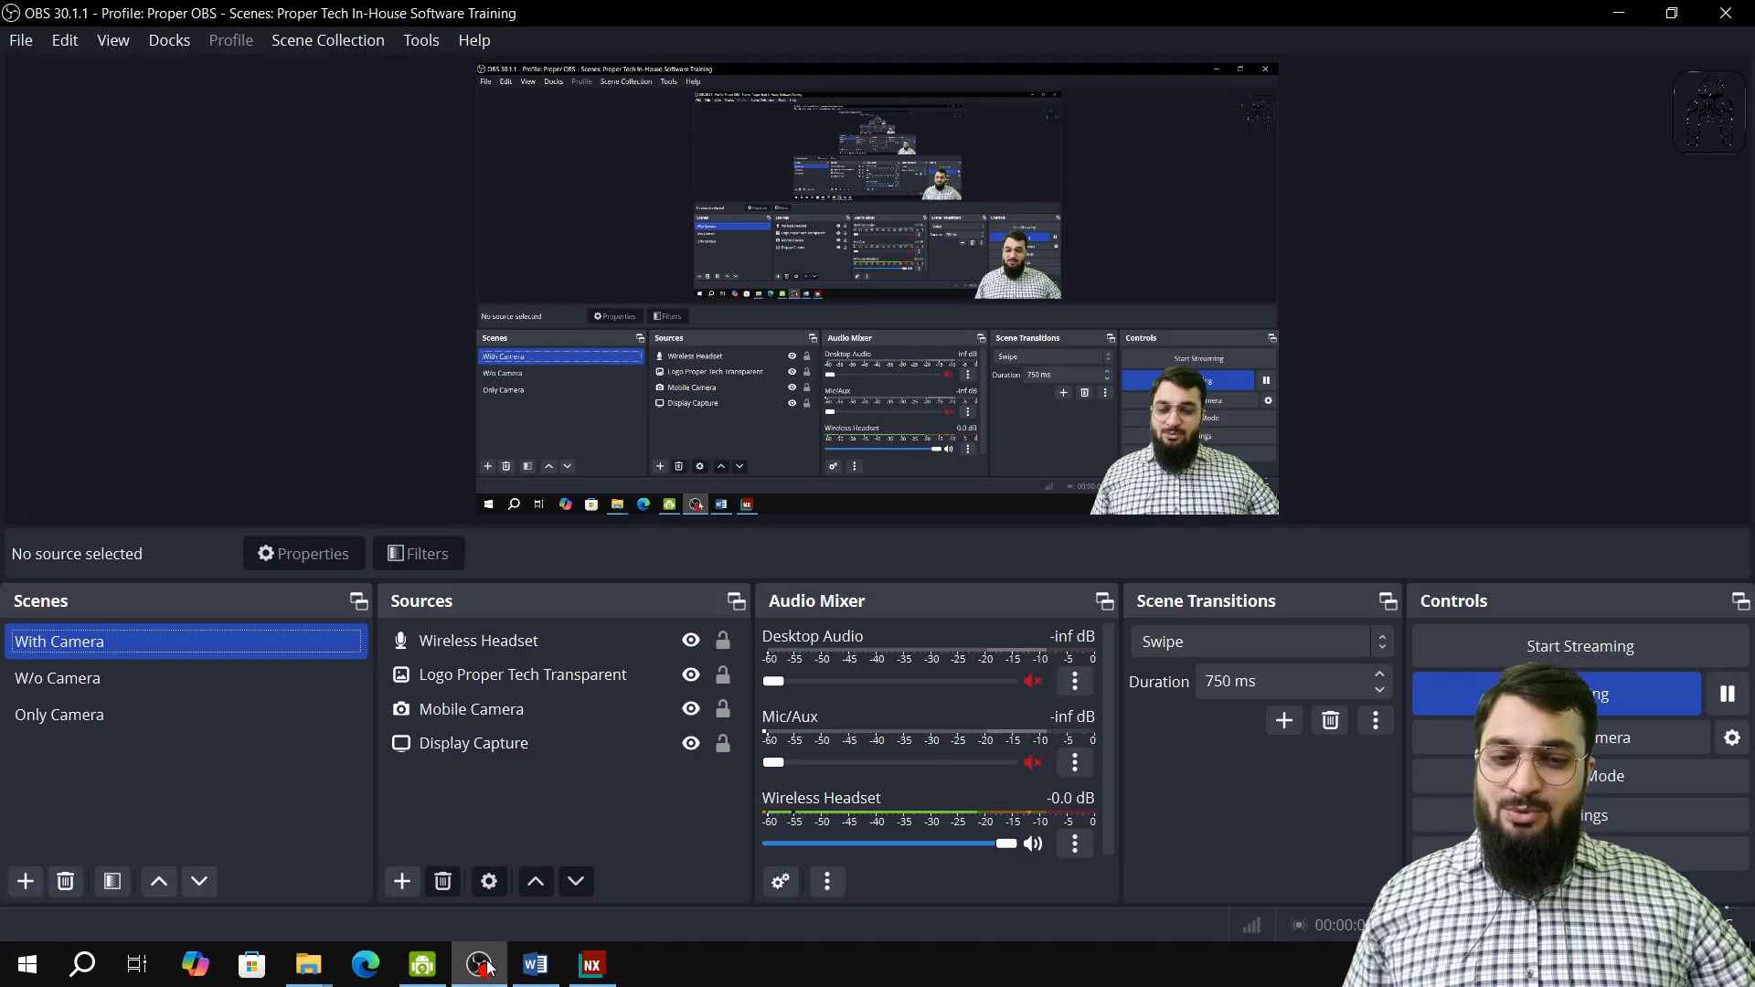
{"action": "left_click", "coordinate": [536, 965]}
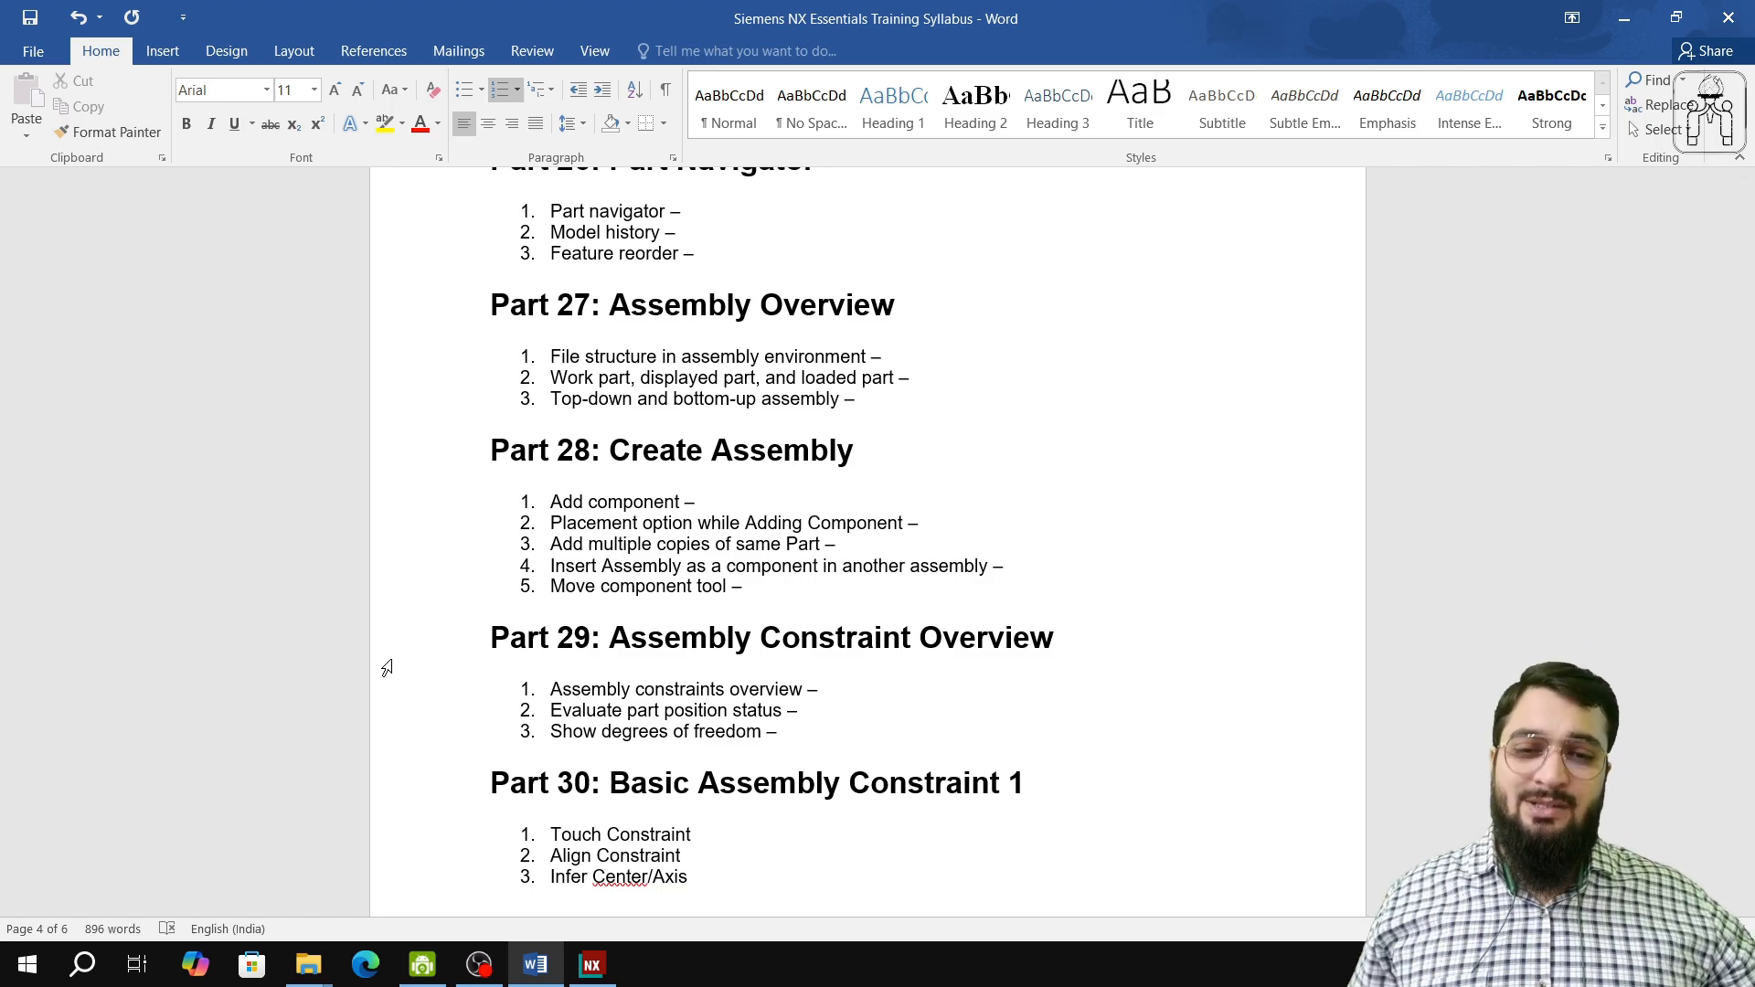
{"action": "left_click", "coordinate": [423, 965]}
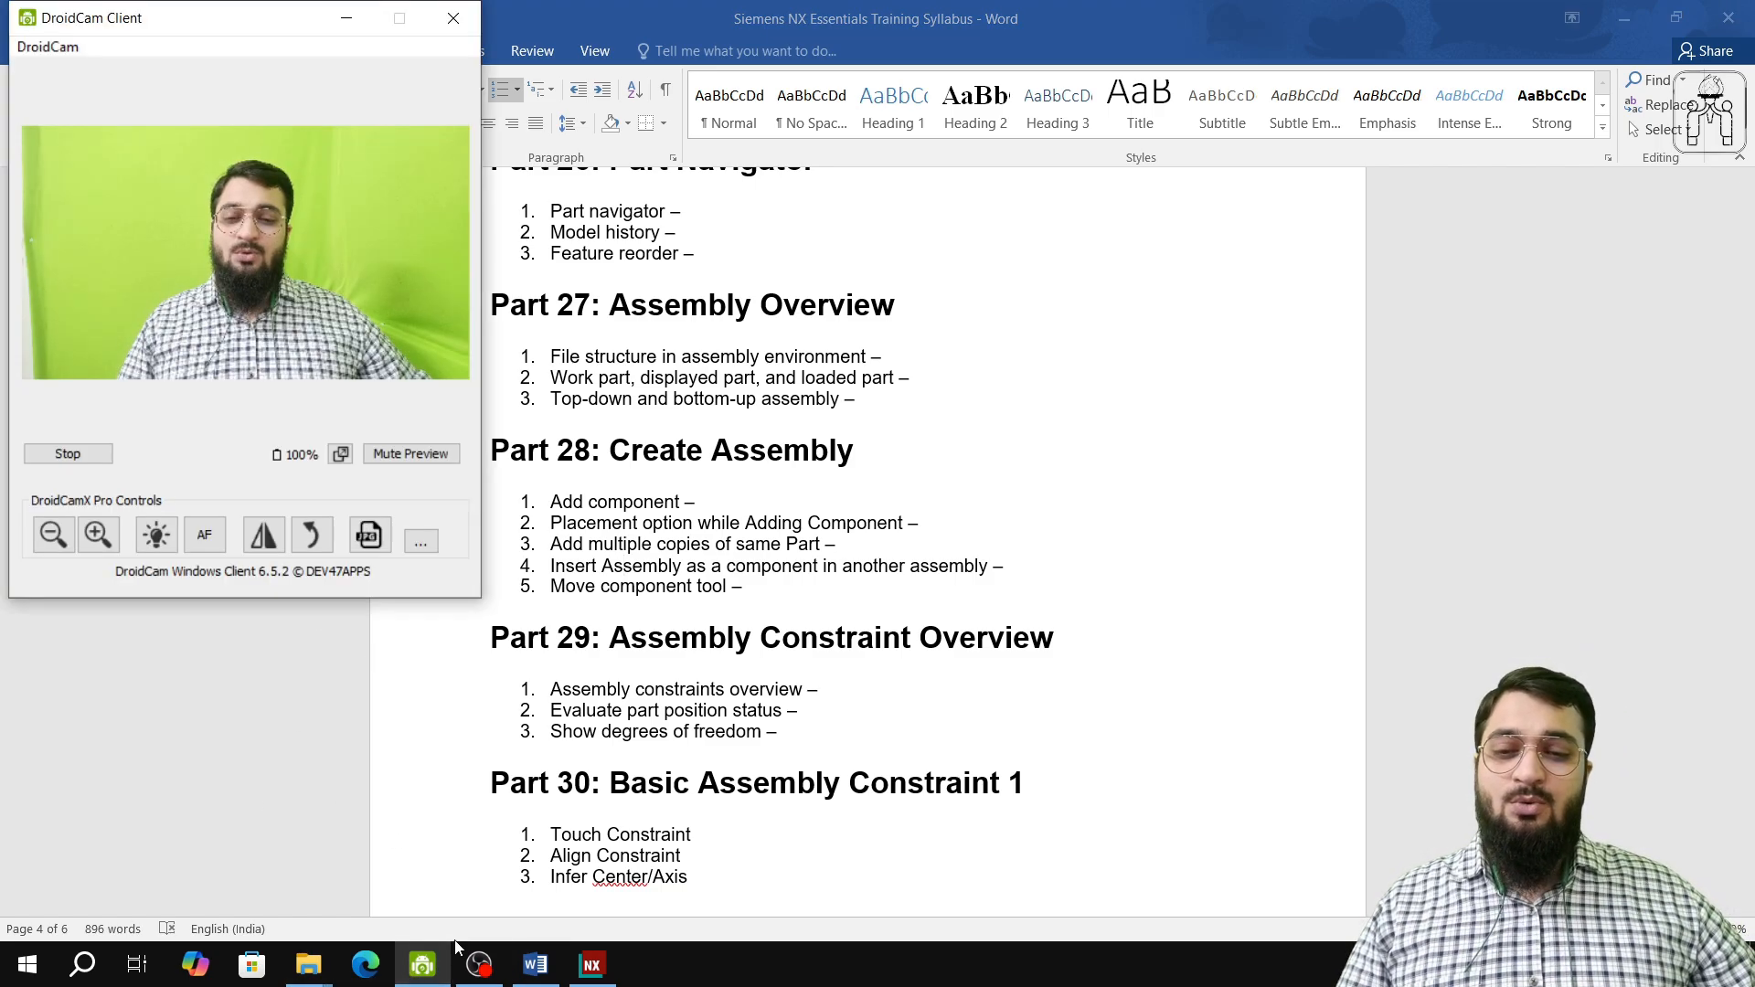
{"action": "mouse_move", "coordinate": [479, 962]}
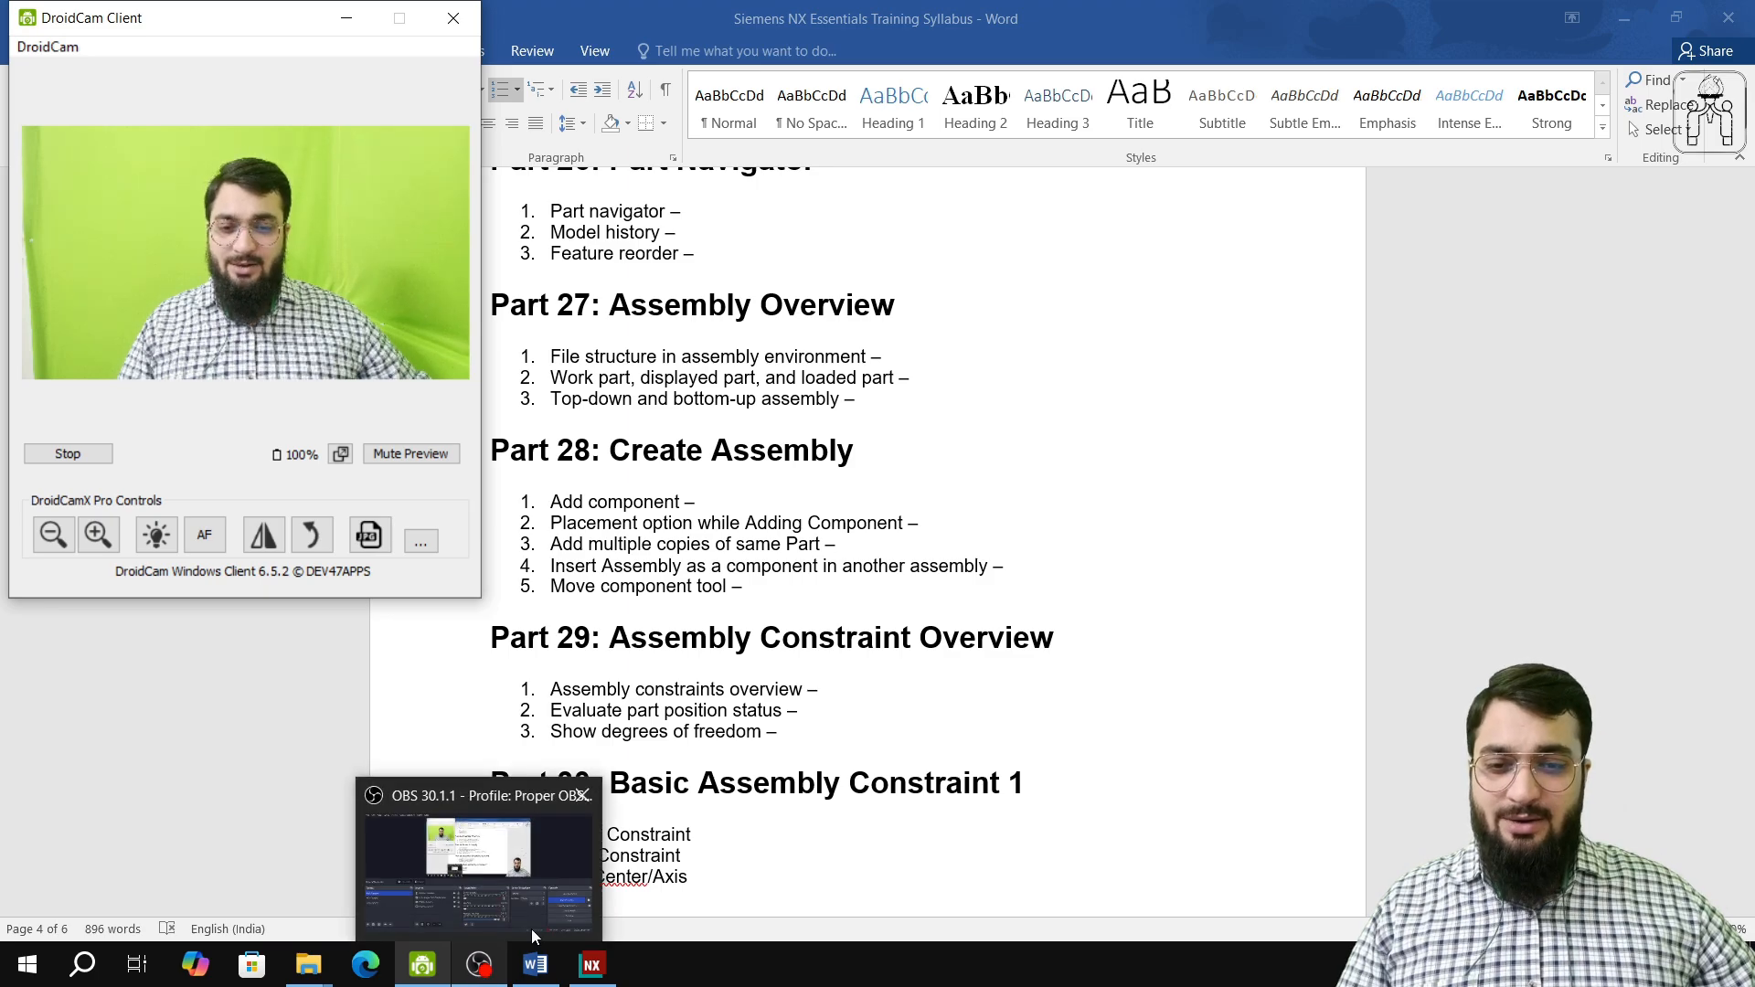
{"action": "left_click", "coordinate": [535, 963]}
{"action": "scroll", "coordinate": [821, 640], "scroll_direction": "down", "scroll_amount": 2}
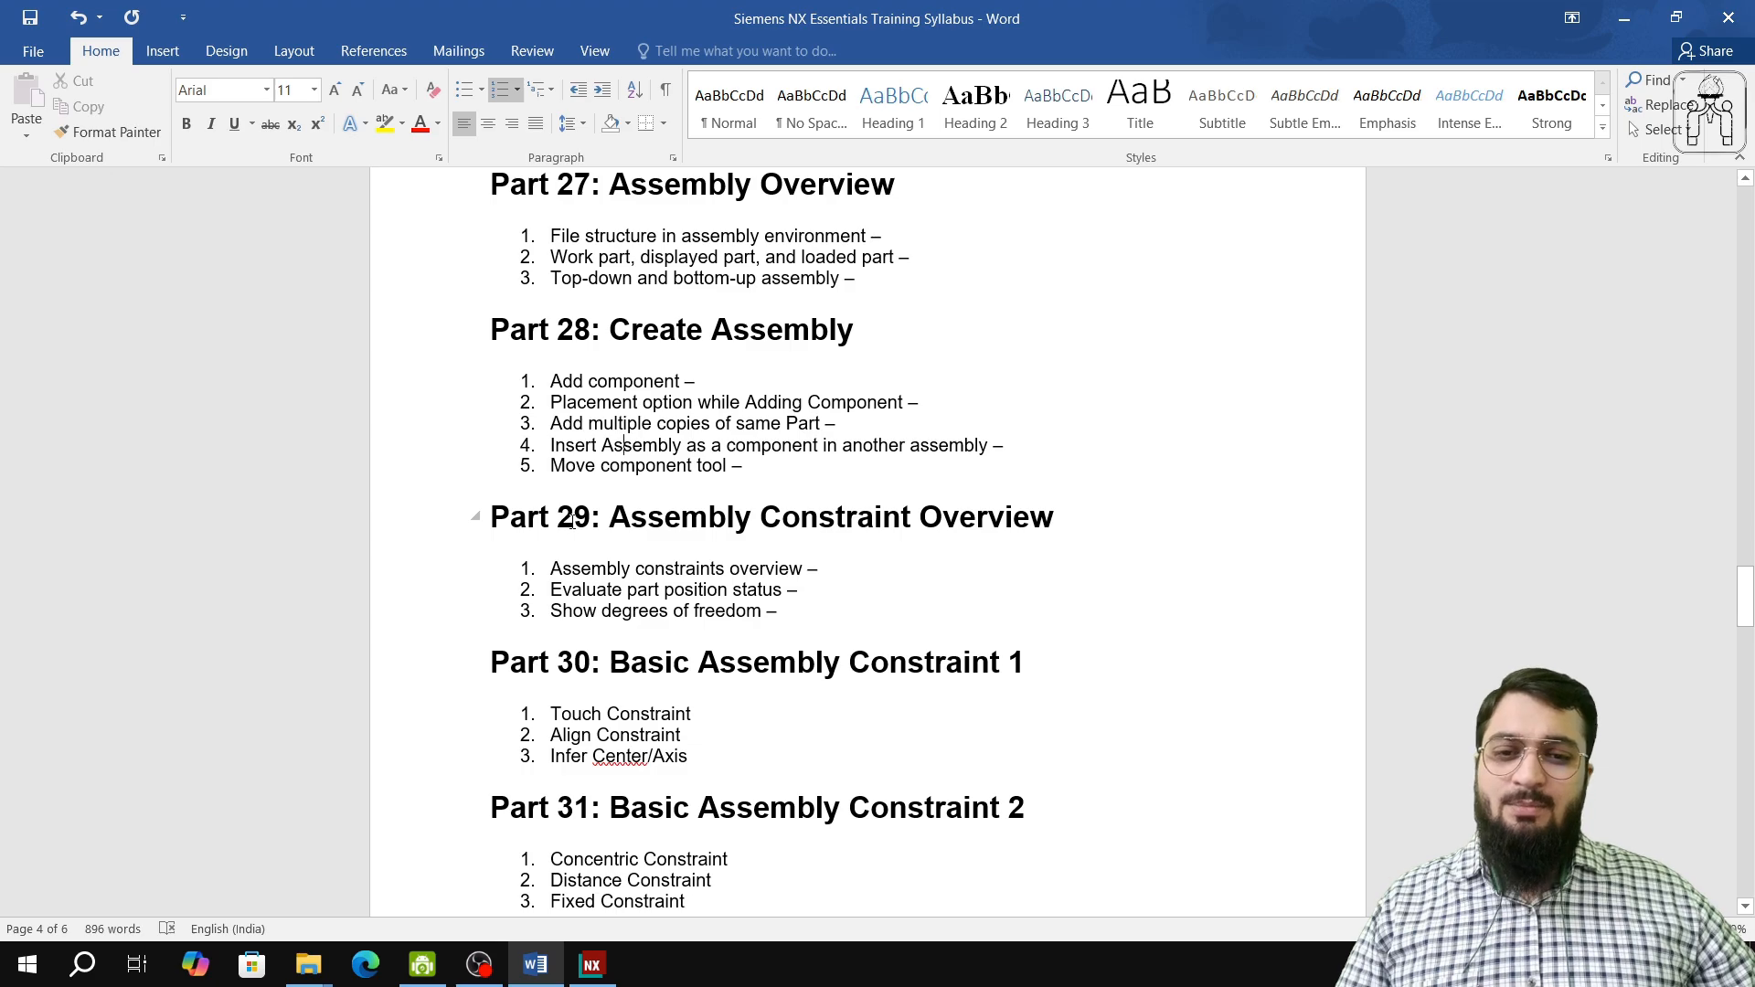
{"action": "scroll", "coordinate": [572, 521], "scroll_direction": "down", "scroll_amount": 2}
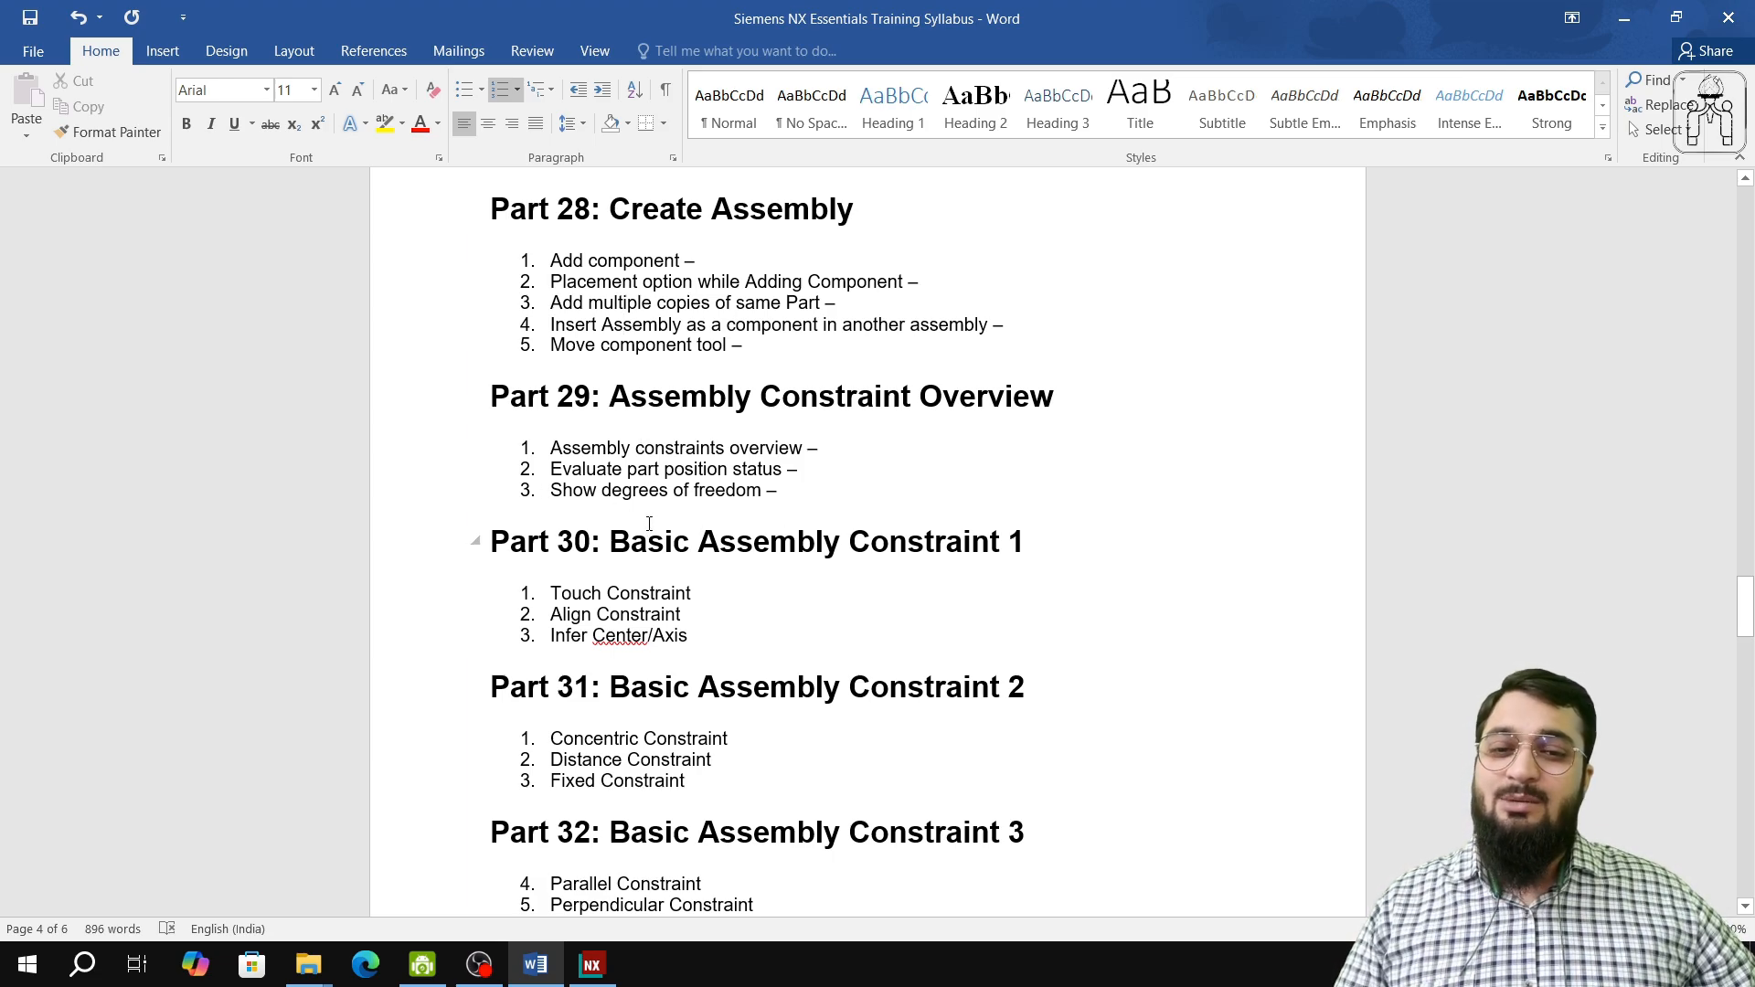
{"action": "scroll", "coordinate": [649, 523], "scroll_direction": "down", "scroll_amount": 3}
{"action": "scroll", "coordinate": [621, 425], "scroll_direction": "down", "scroll_amount": 4}
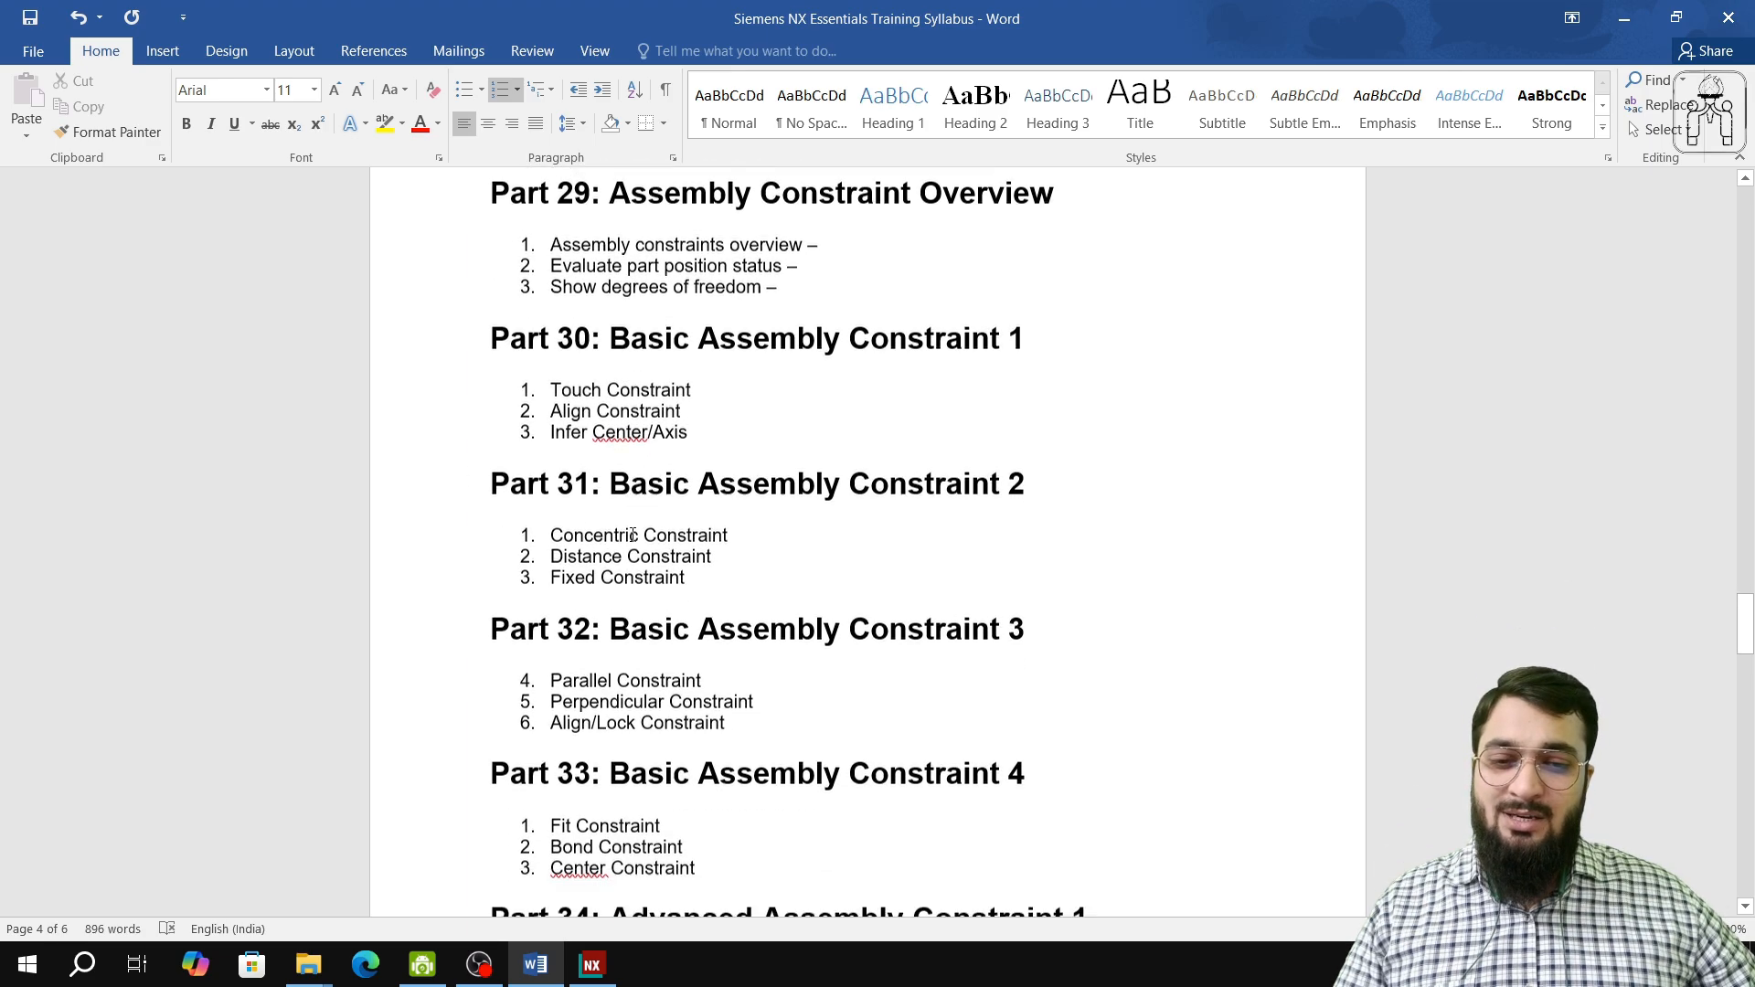
{"action": "scroll", "coordinate": [652, 555], "scroll_direction": "down", "scroll_amount": 1}
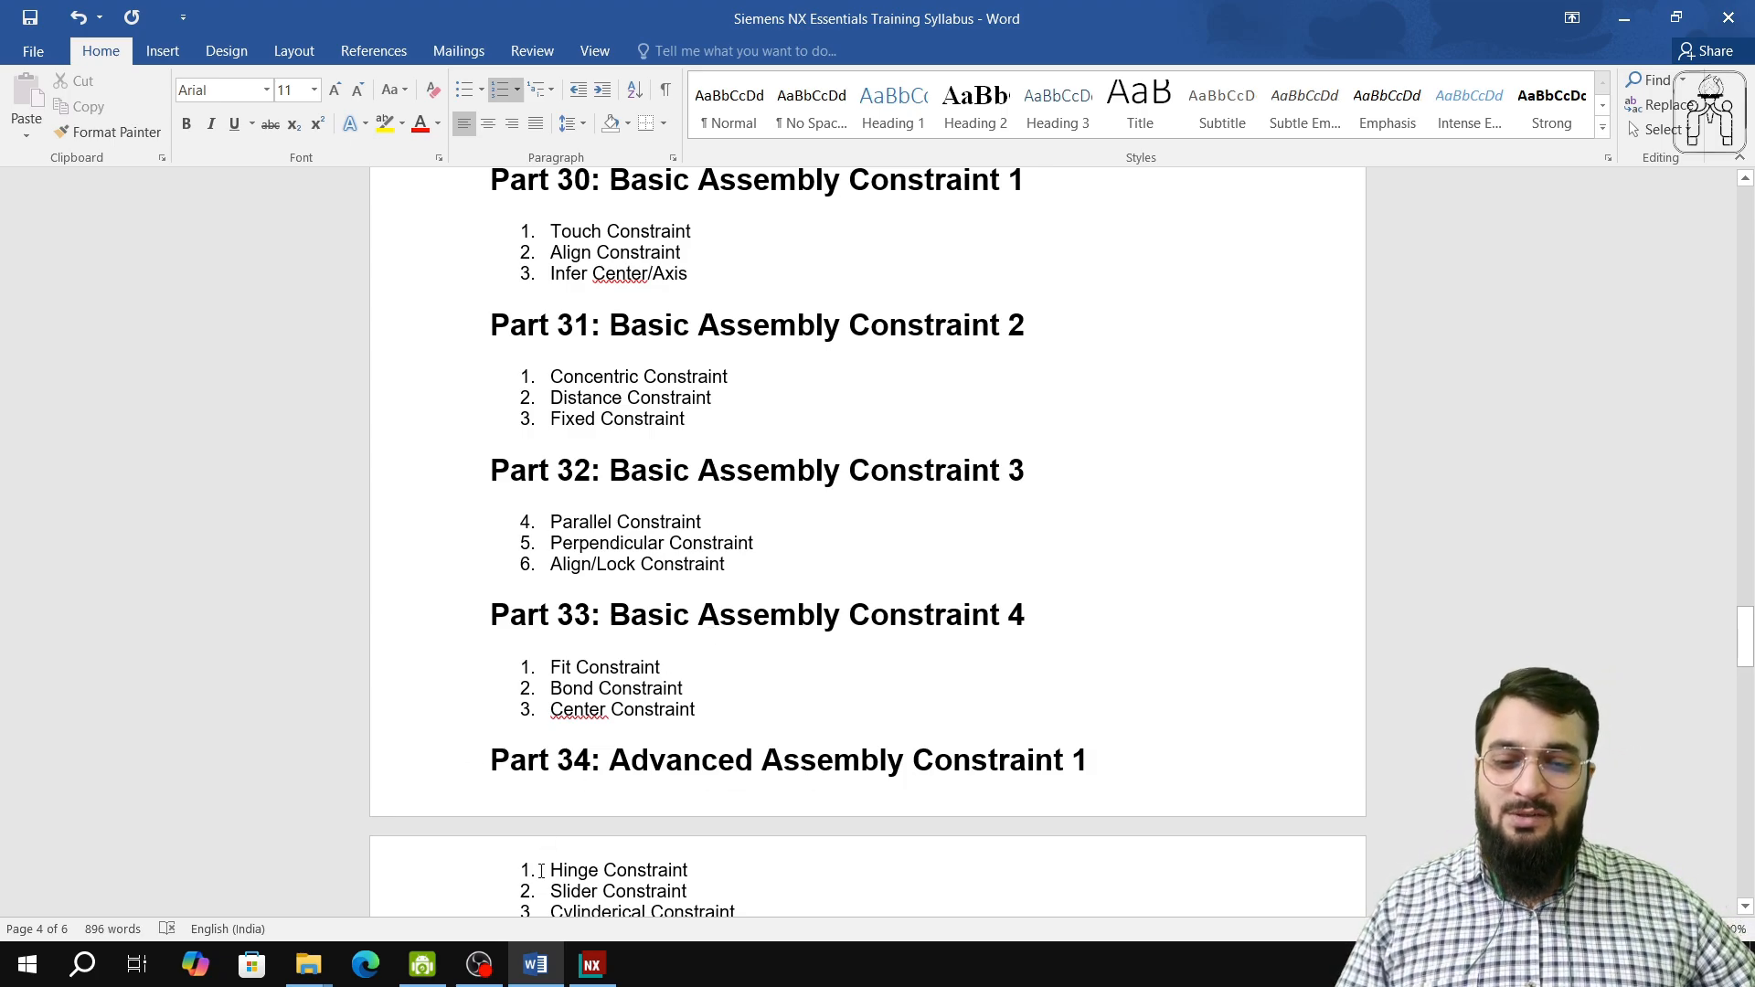
- Switch to OBS and activate the Only Camera scene
{"action": "left_click", "coordinate": [422, 965]}
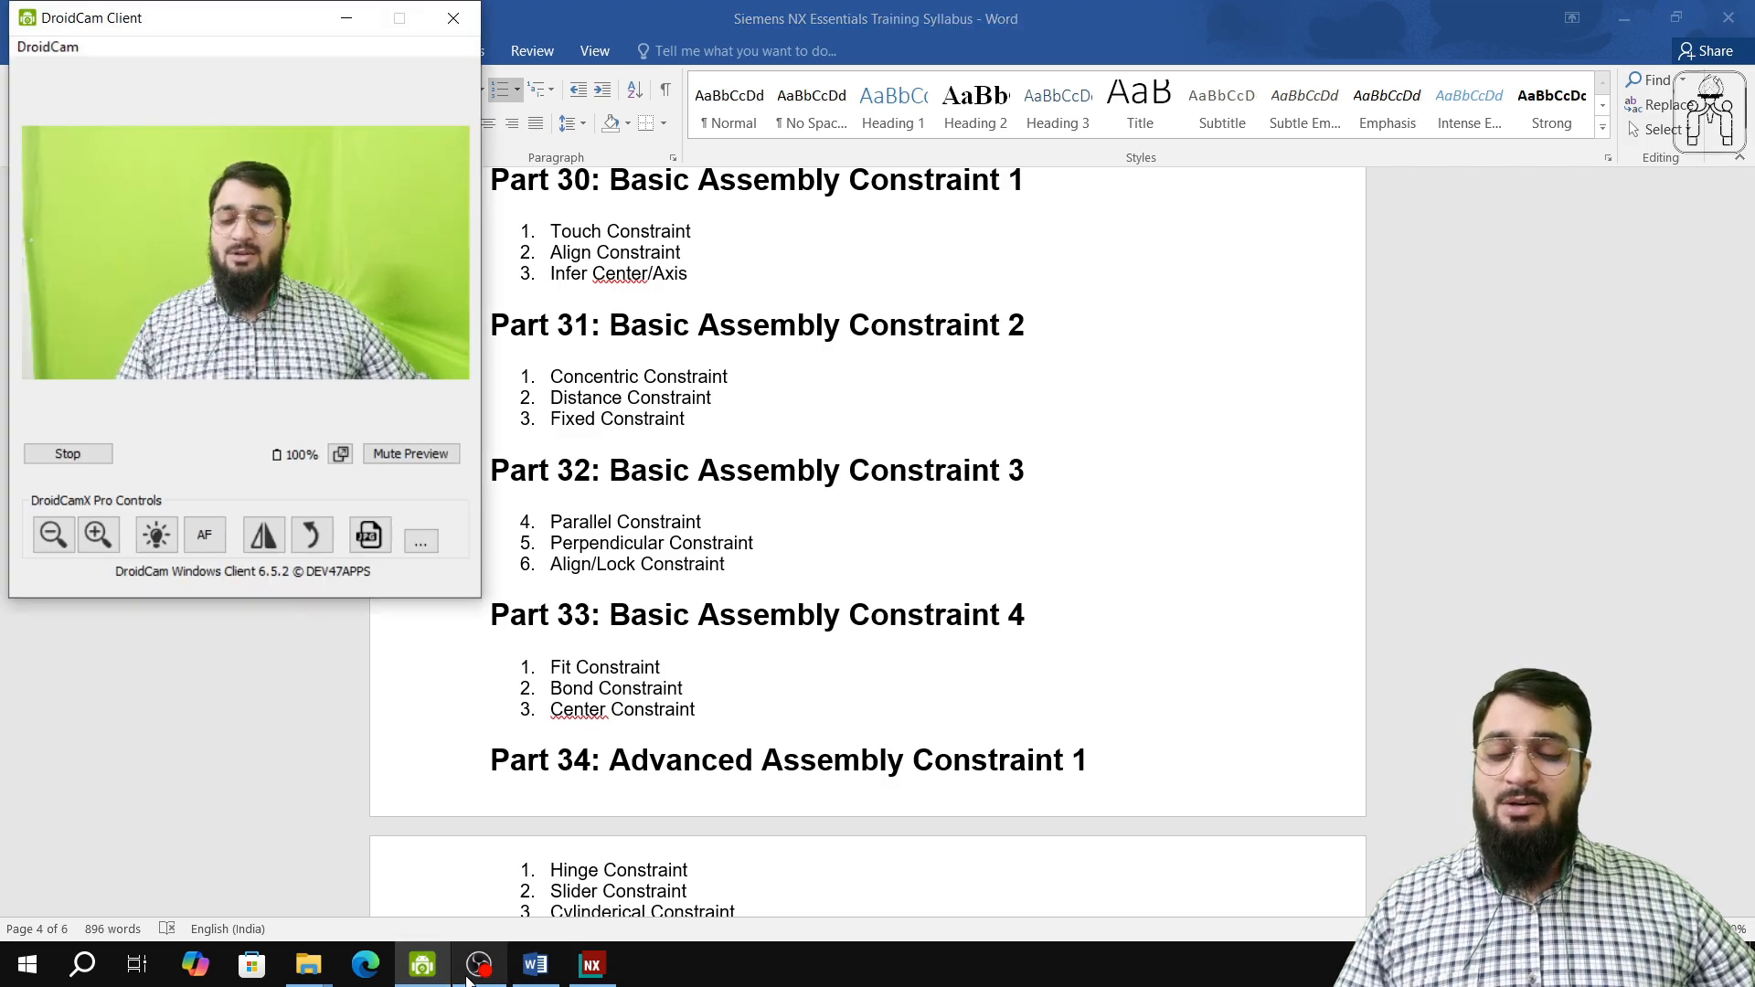
{"action": "mouse_move", "coordinate": [468, 978]}
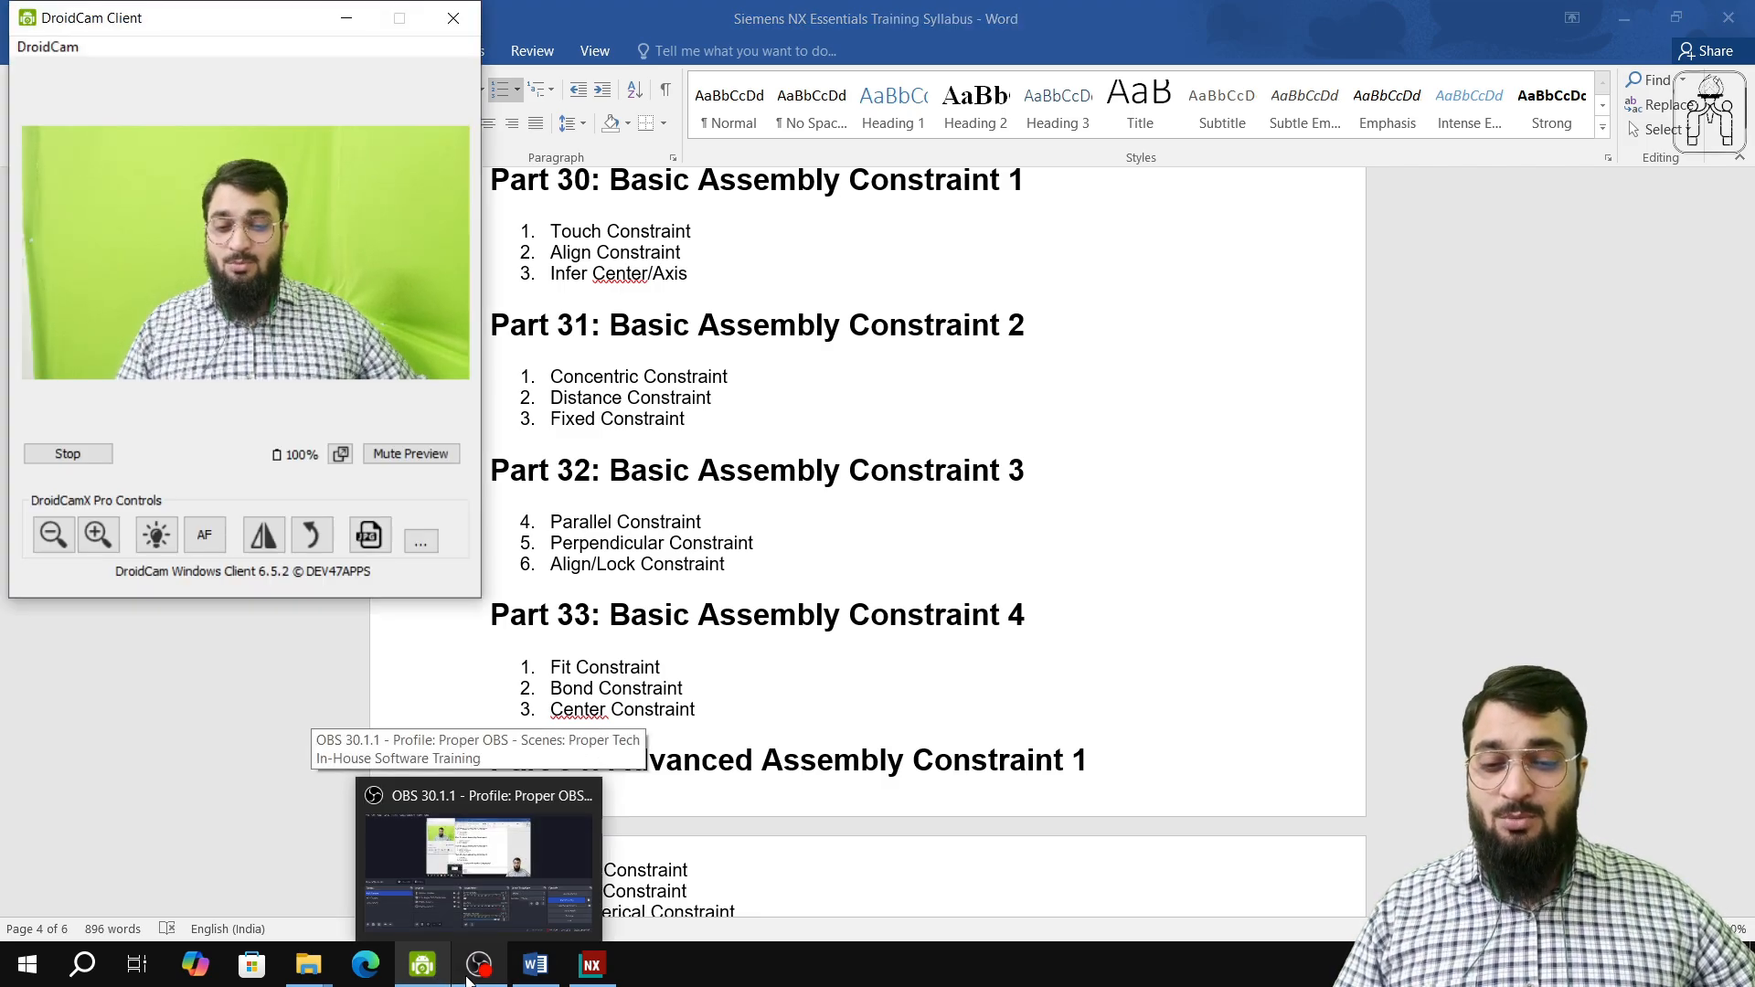
{"action": "left_click", "coordinate": [468, 978]}
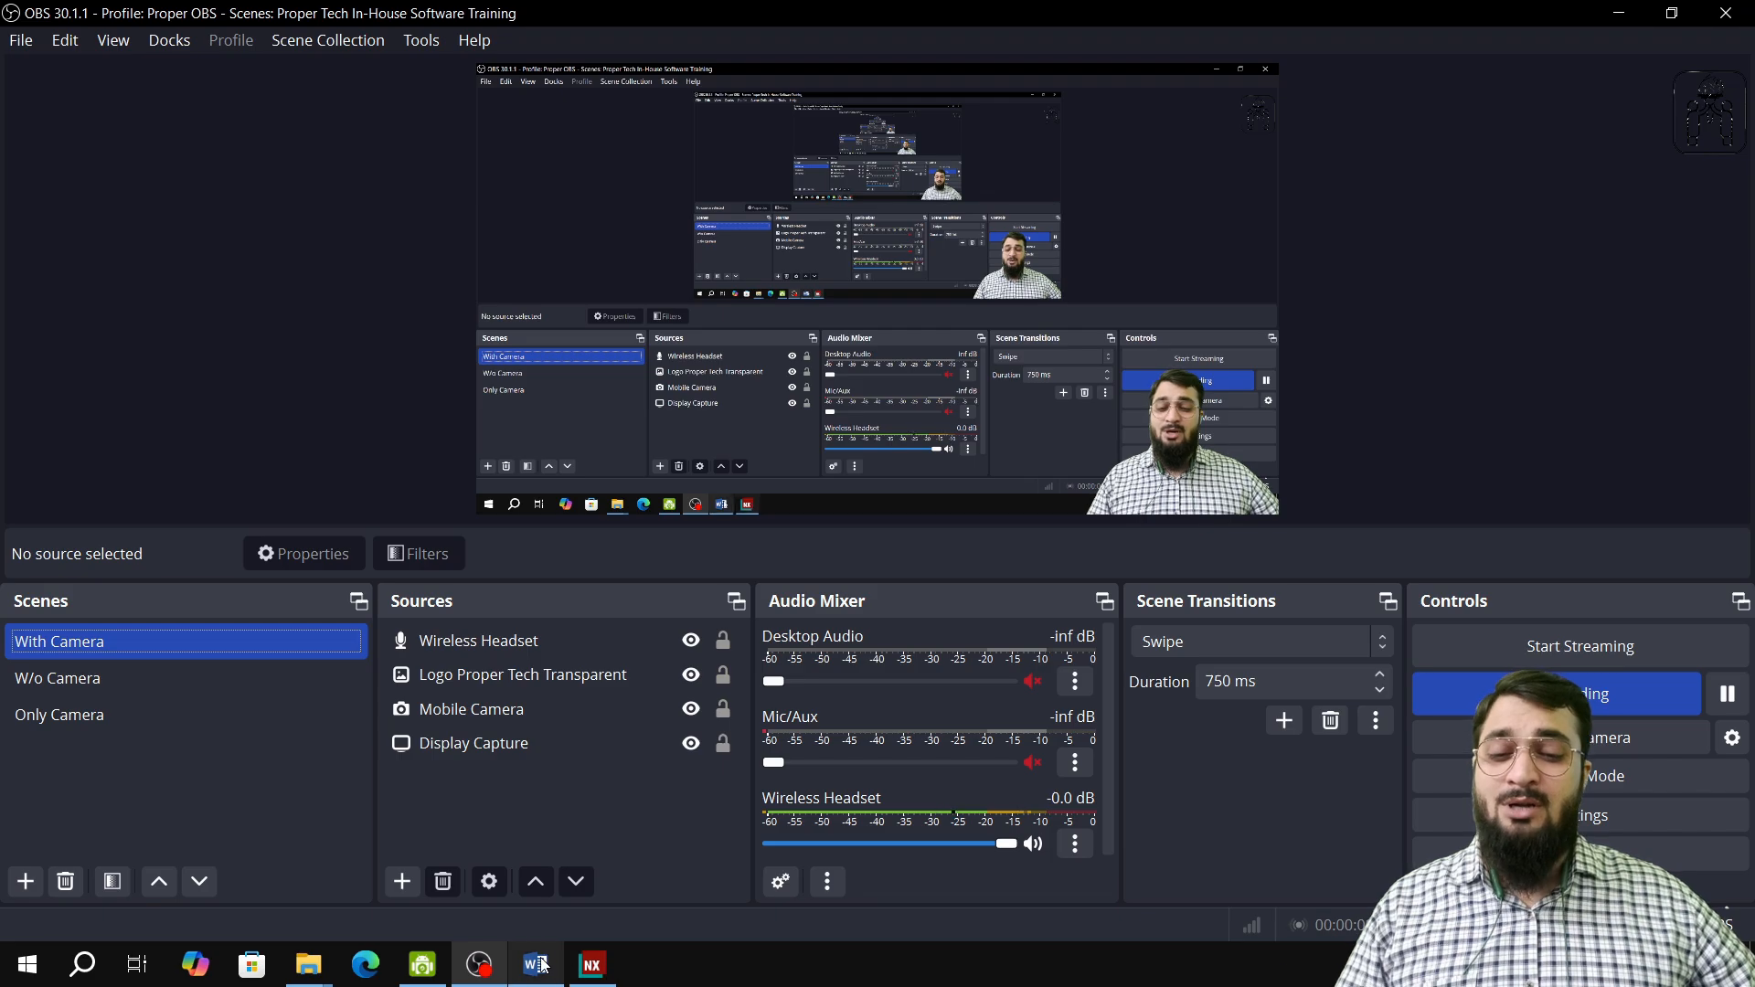
{"action": "left_click", "coordinate": [245, 726]}
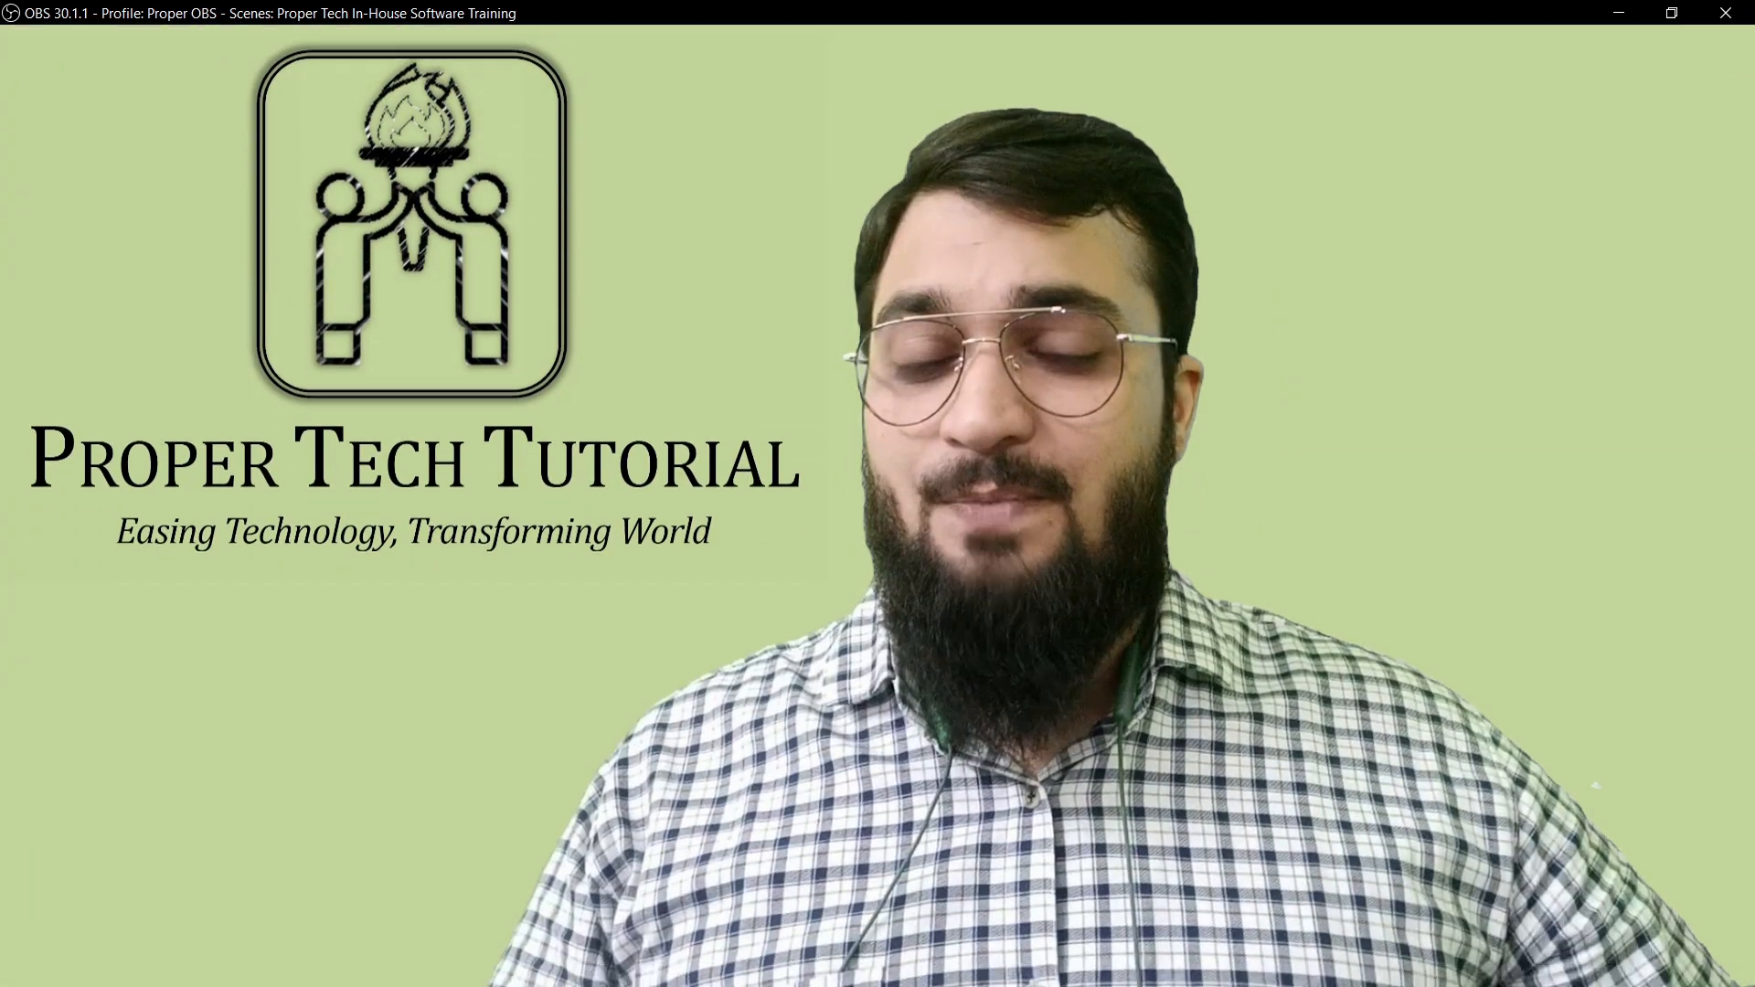